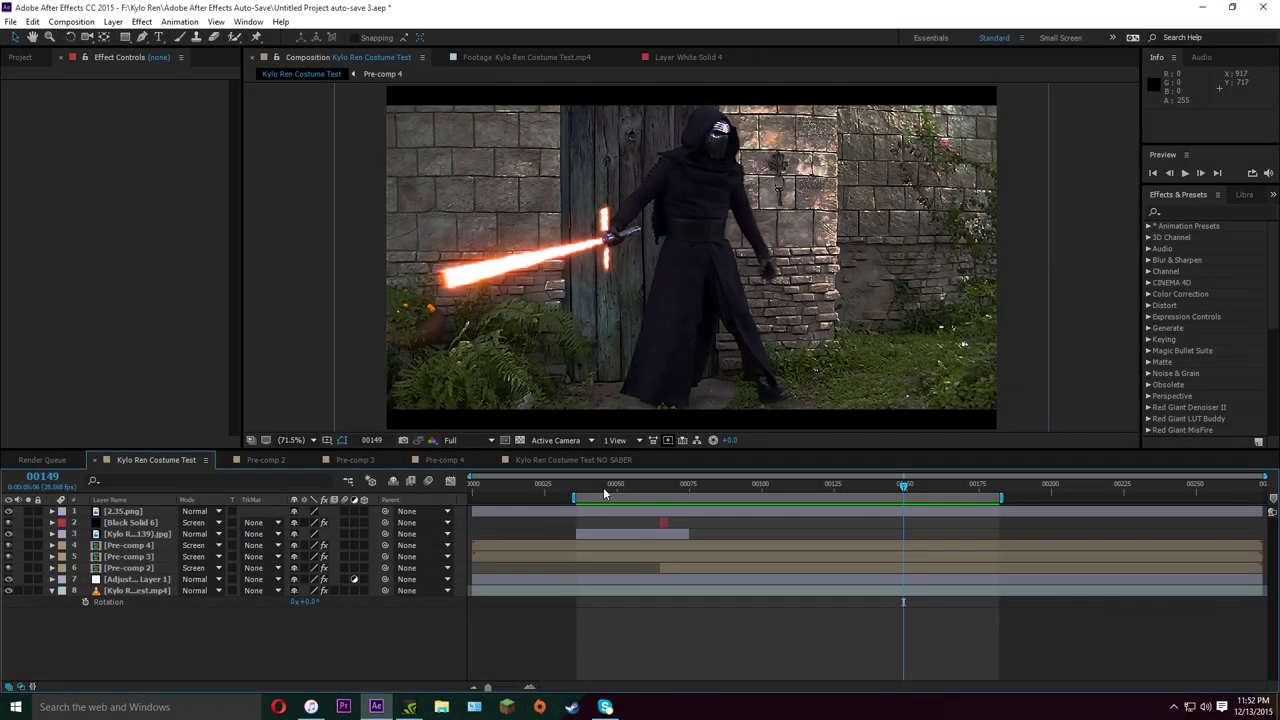
Play back the finished red saber effect starting from frame 38
click(582, 486)
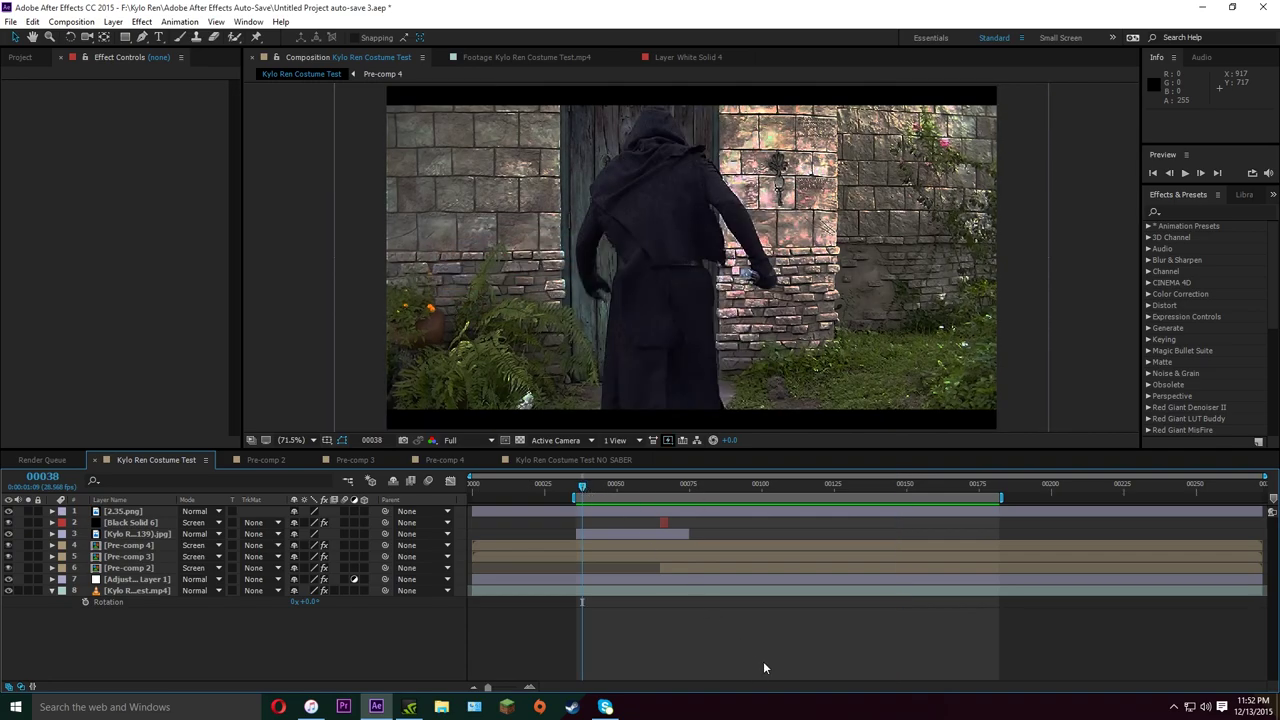
key(space)
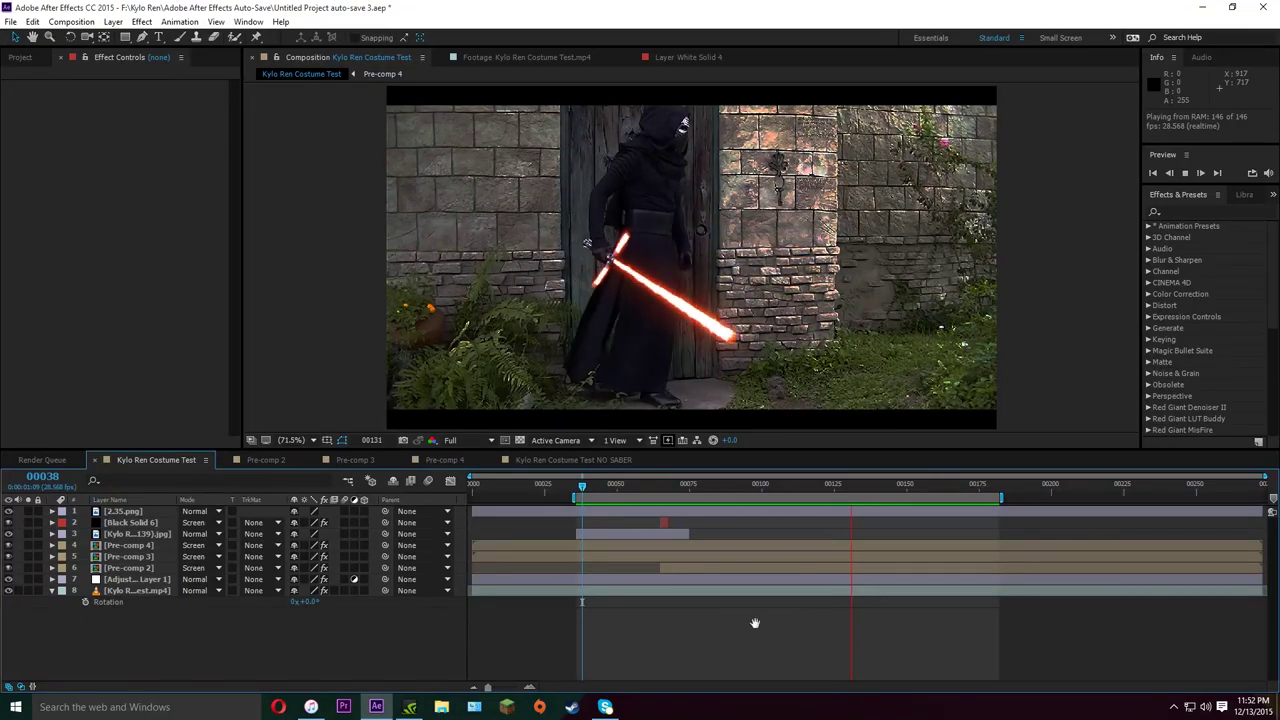
key(space)
Zoom in on the glowing crossguard around frames 110–120 to inspect it
drag(830, 489, 819, 490)
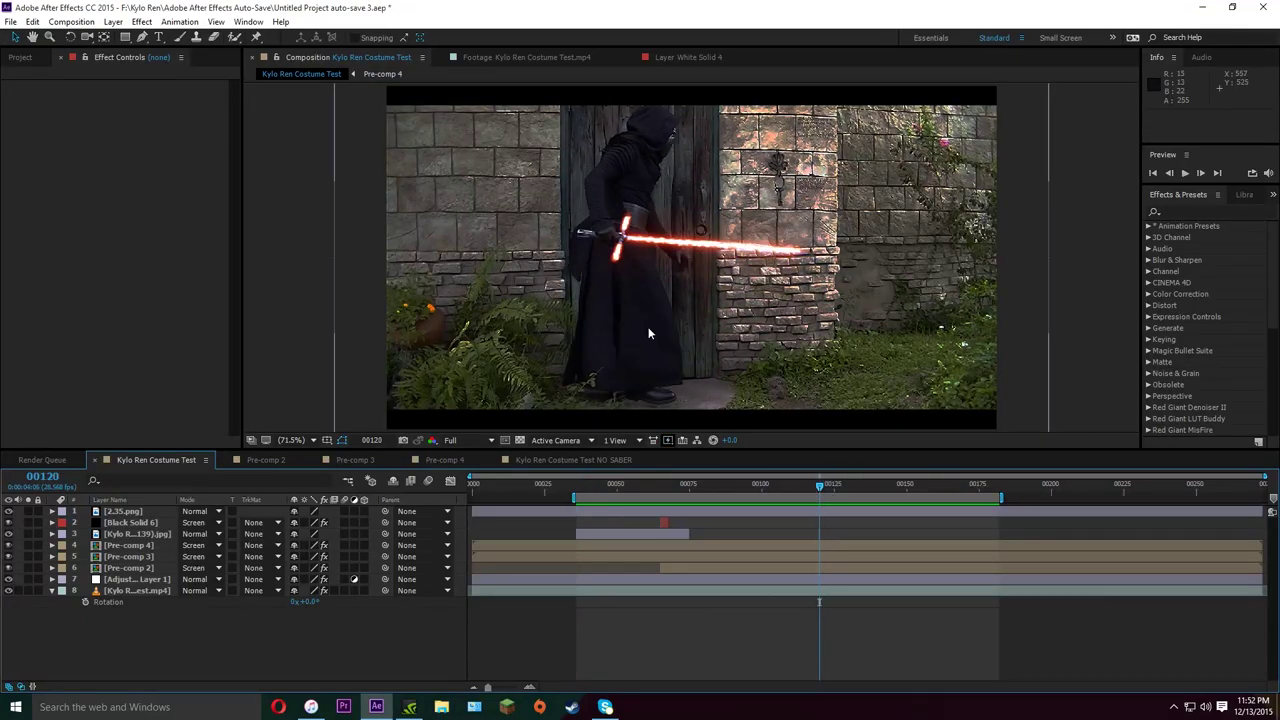
scroll(623, 265, up, 3)
scroll(623, 265, up, 3)
drag(380, 300, 713, 299)
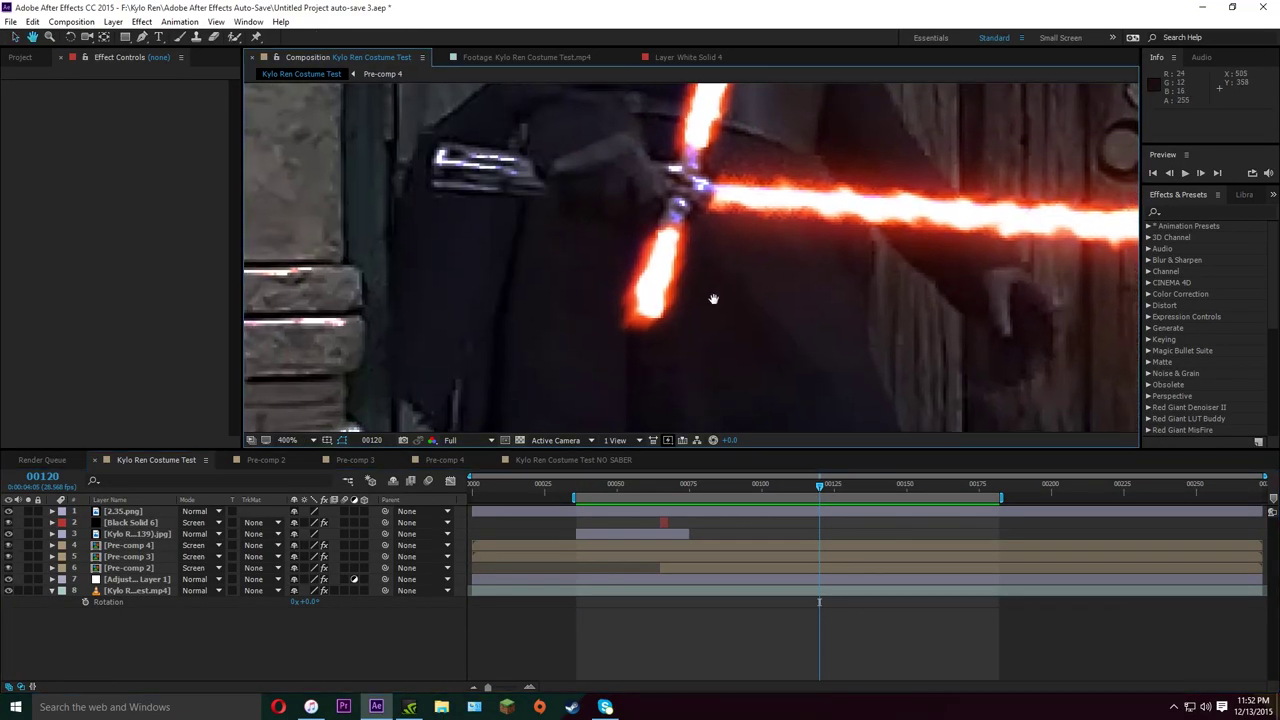
drag(805, 488, 792, 488)
scroll(790, 353, down, 6)
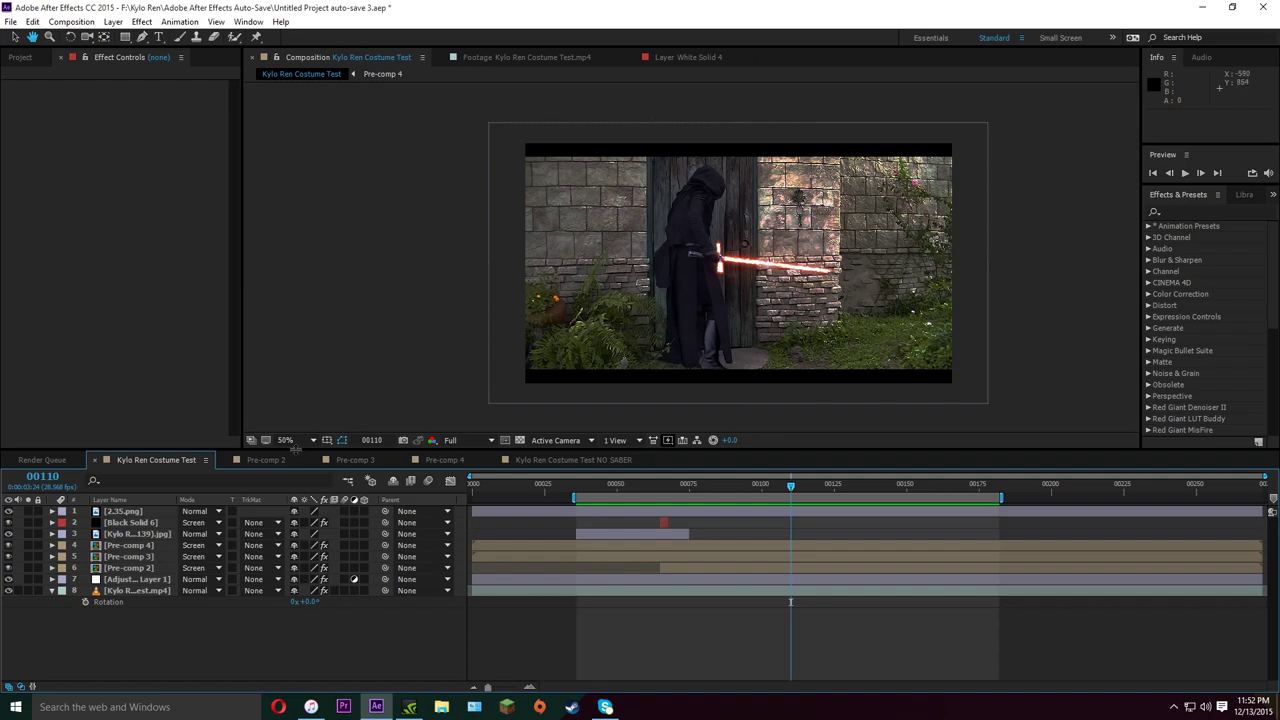
Fit the composition back in the viewer and scrub through the shot to review the saber
click(298, 443)
click(325, 470)
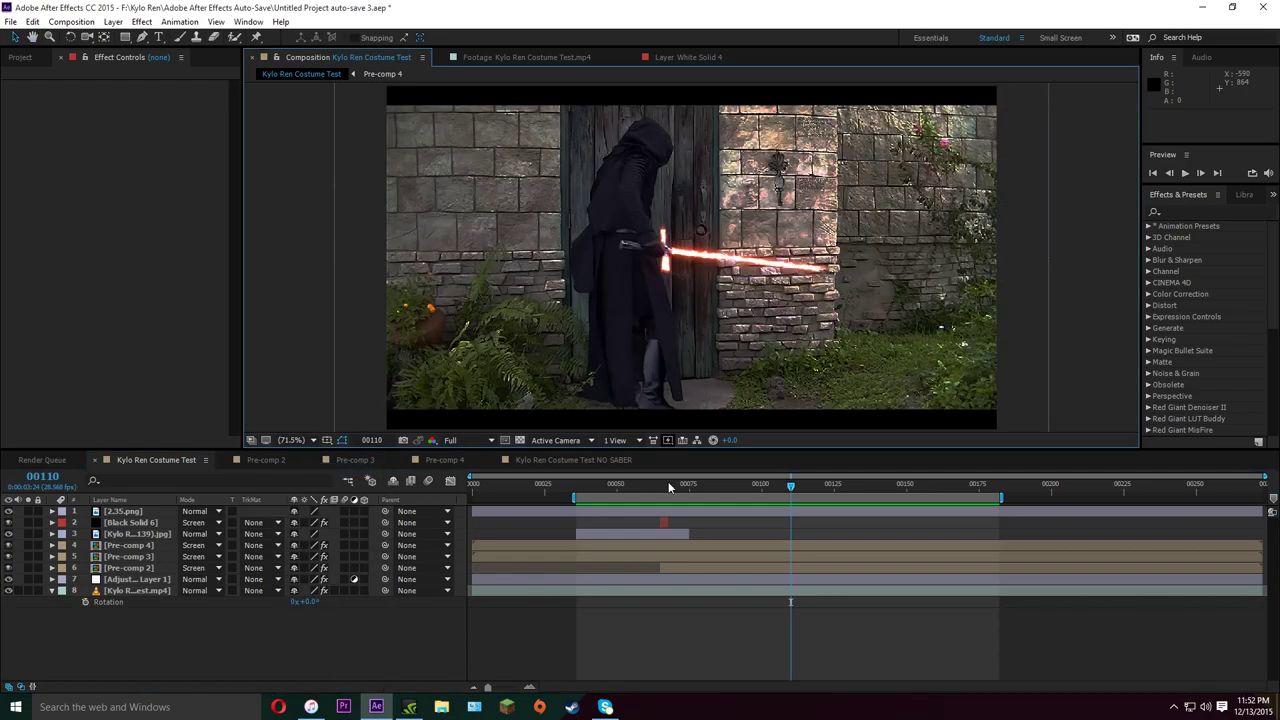
drag(661, 482, 901, 499)
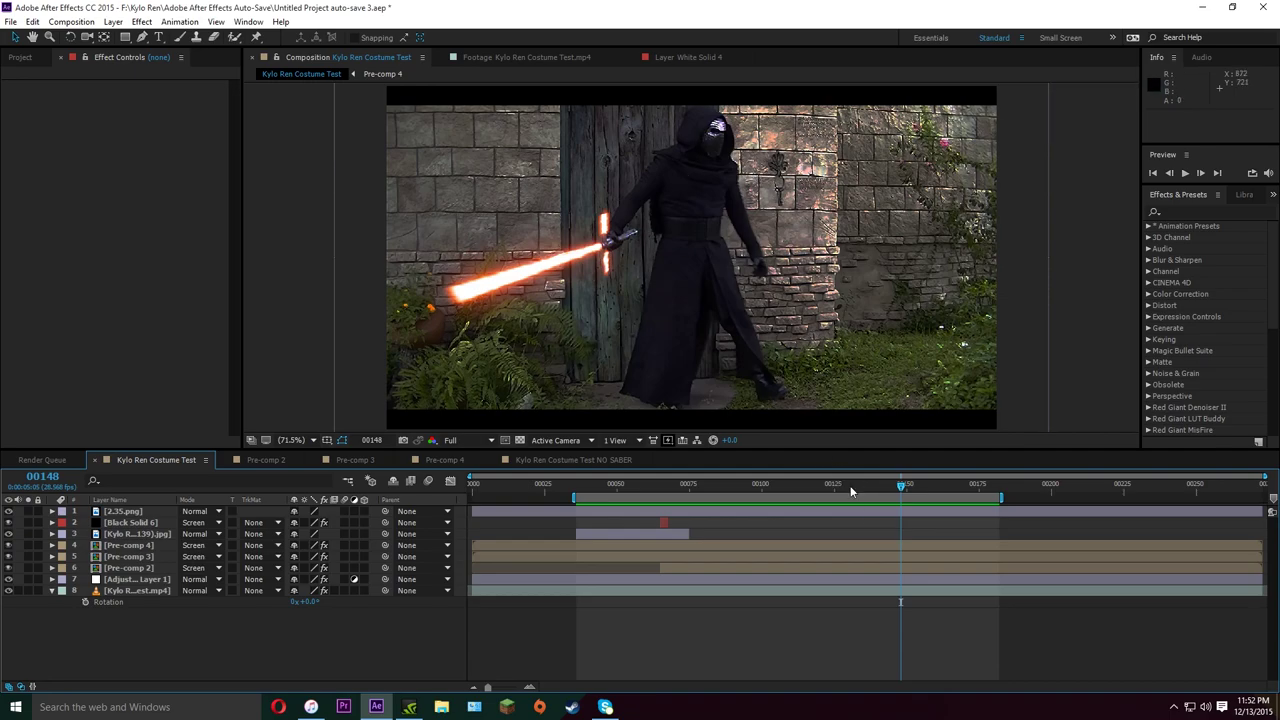
drag(858, 484, 819, 500)
Switch to the Kylo Ren Costume Test NO SABER comp and move to frame 41
click(563, 460)
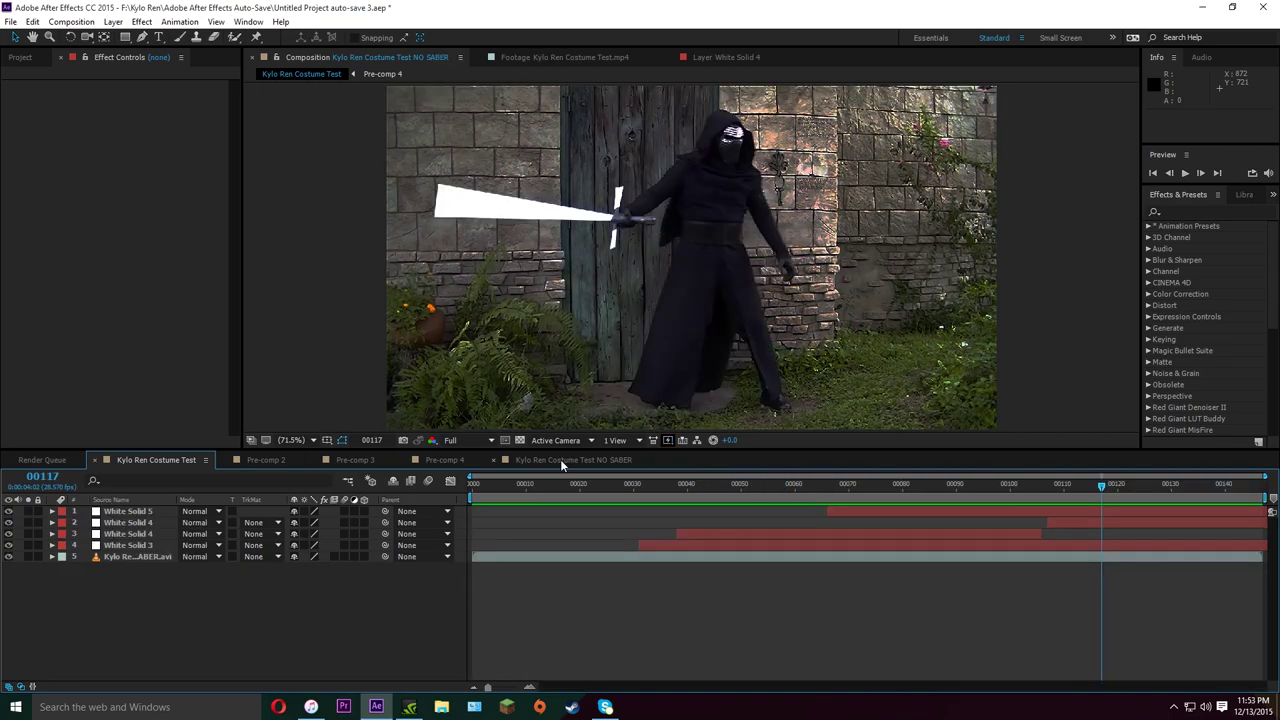
drag(657, 484, 1008, 496)
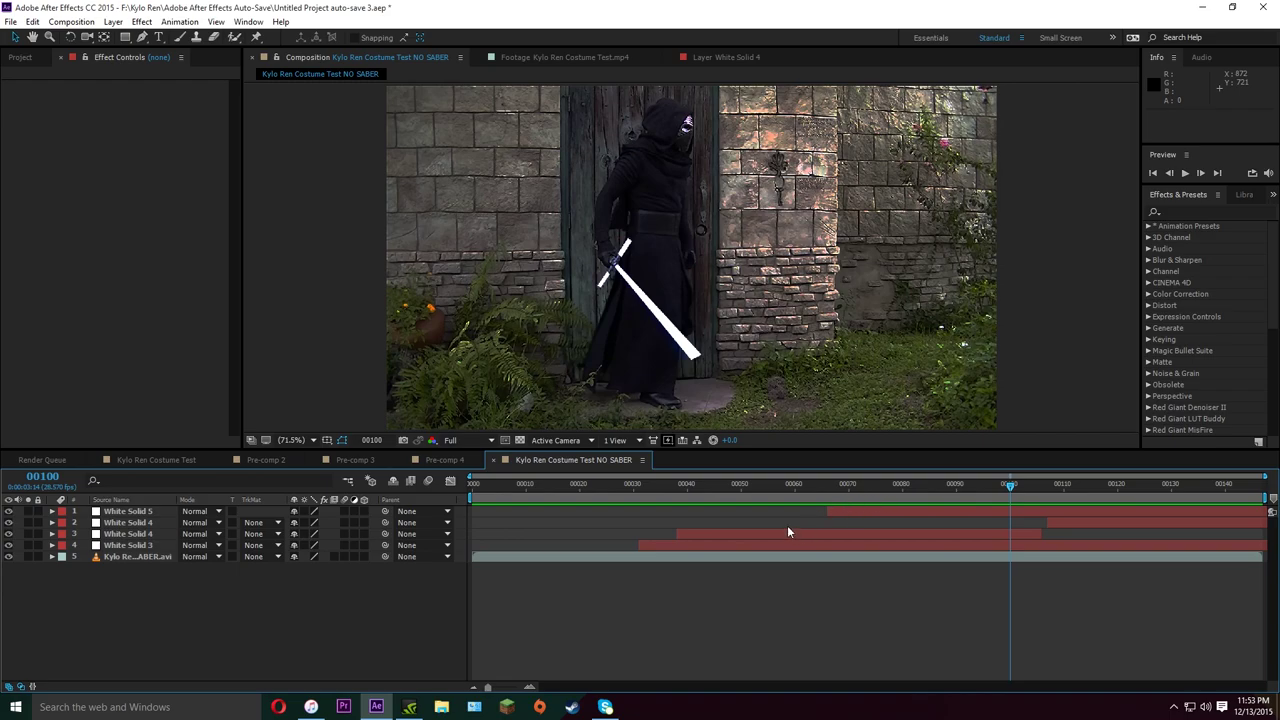
drag(665, 494, 690, 490)
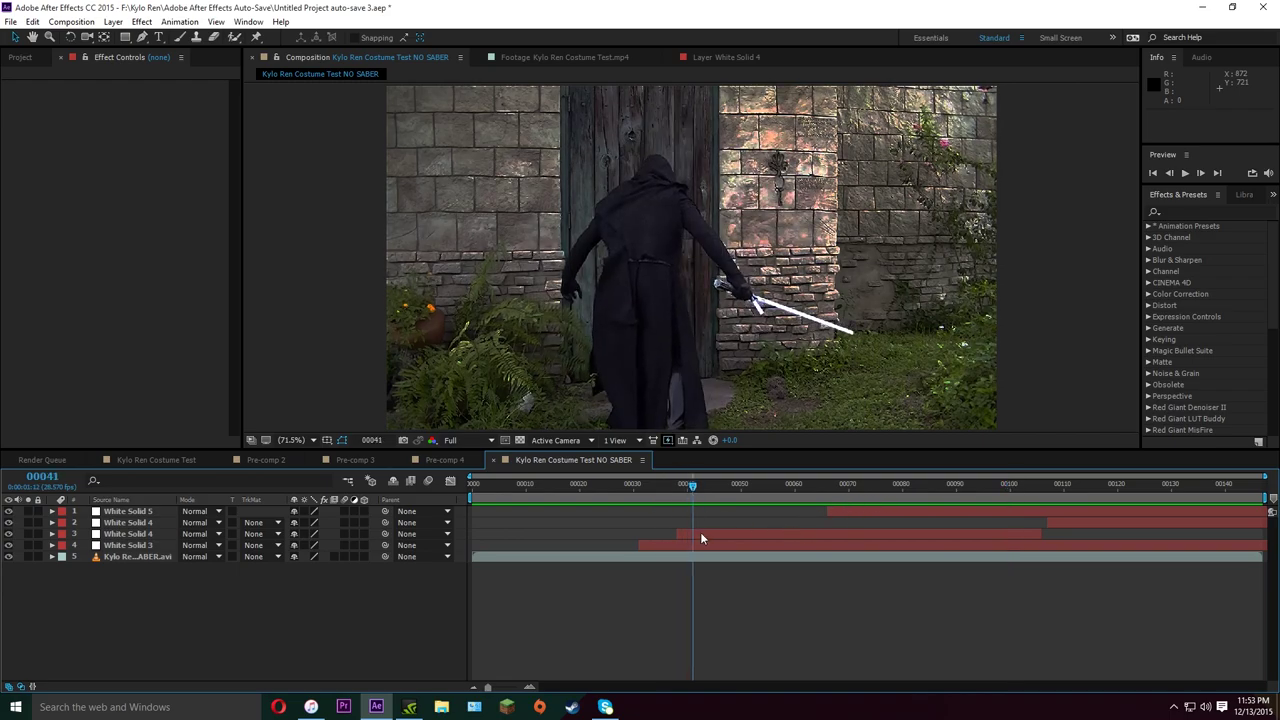
Select White Solid 3, zoom to 400% on the blade, and hide it to reveal the real saber
click(700, 534)
click(696, 544)
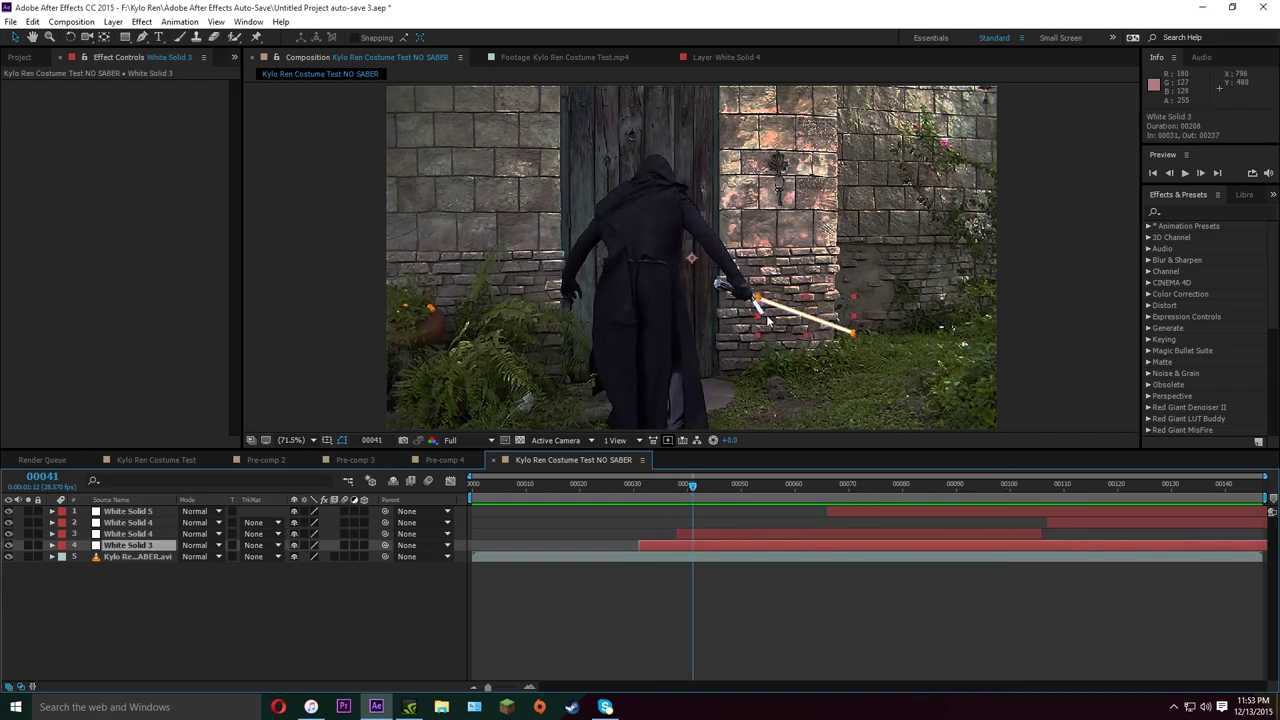
key(period)
key(period)
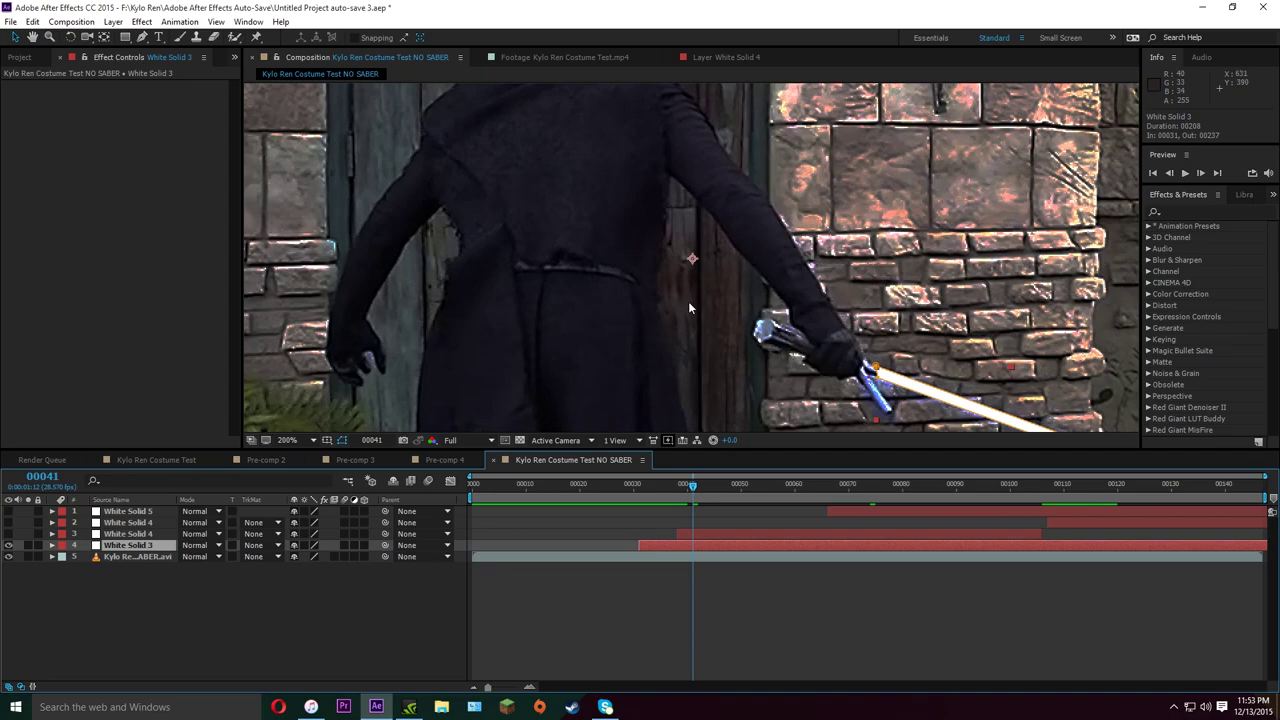
drag(790, 322, 375, 142)
drag(470, 205, 516, 241)
key(period)
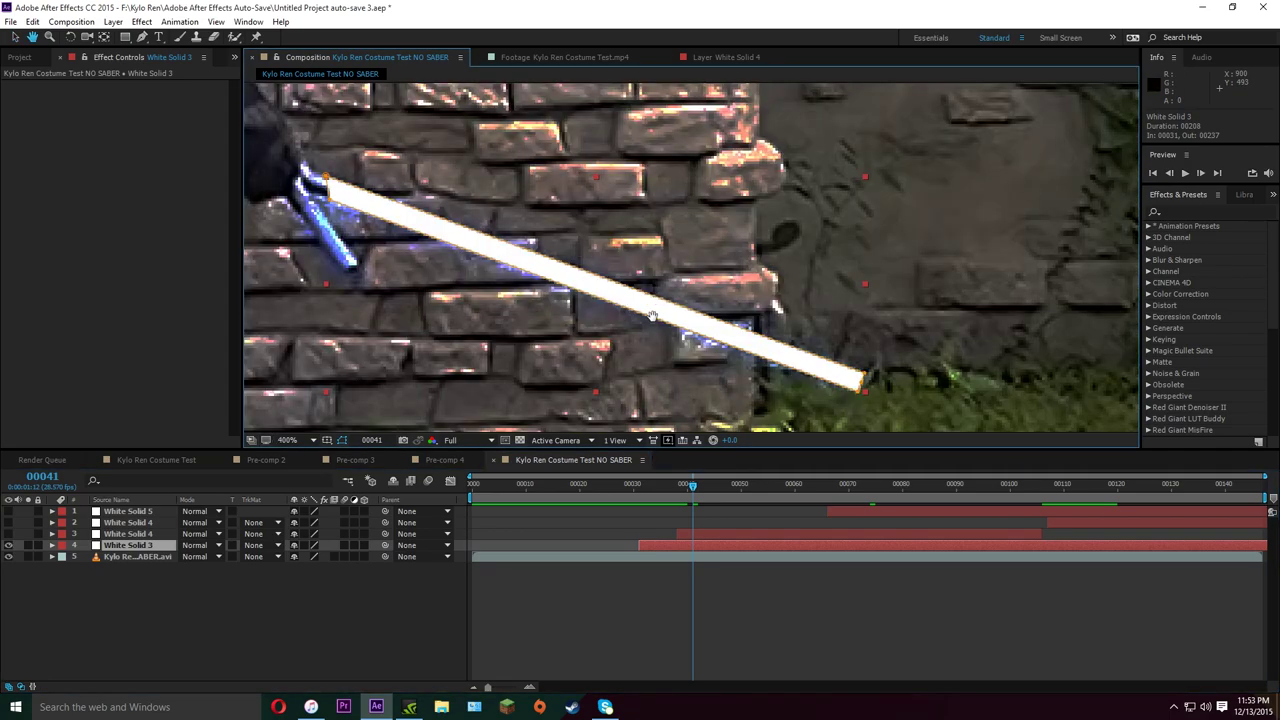
drag(686, 374, 784, 371)
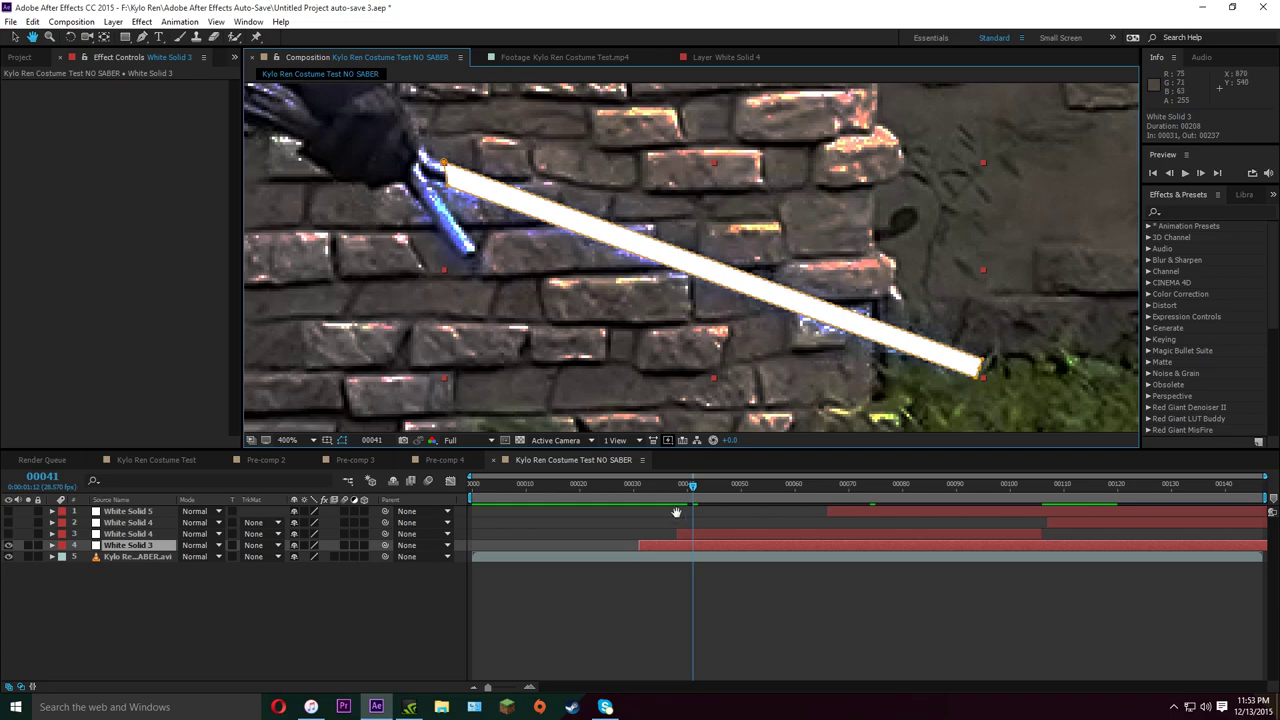
key(v)
click(8, 545)
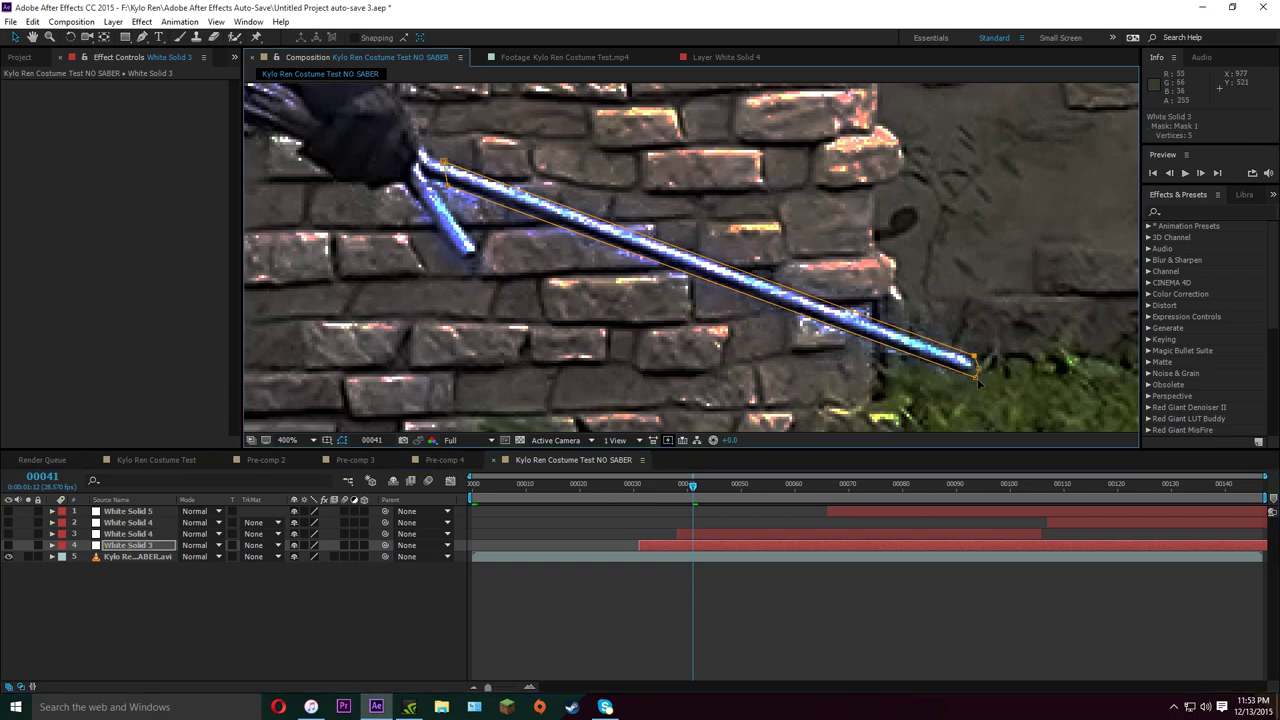
Move the blade mask's tip point onto the real saber tip on each frame from 41 to 45
drag(976, 368, 968, 376)
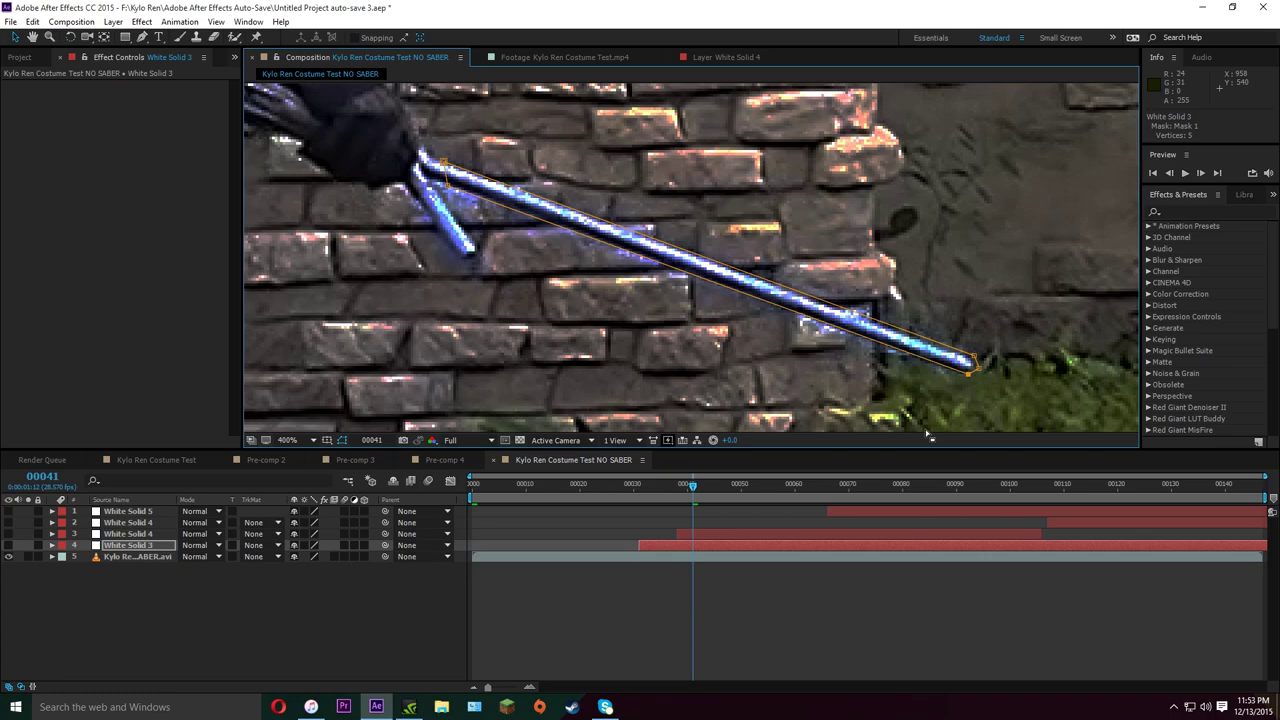
key(Page_Down)
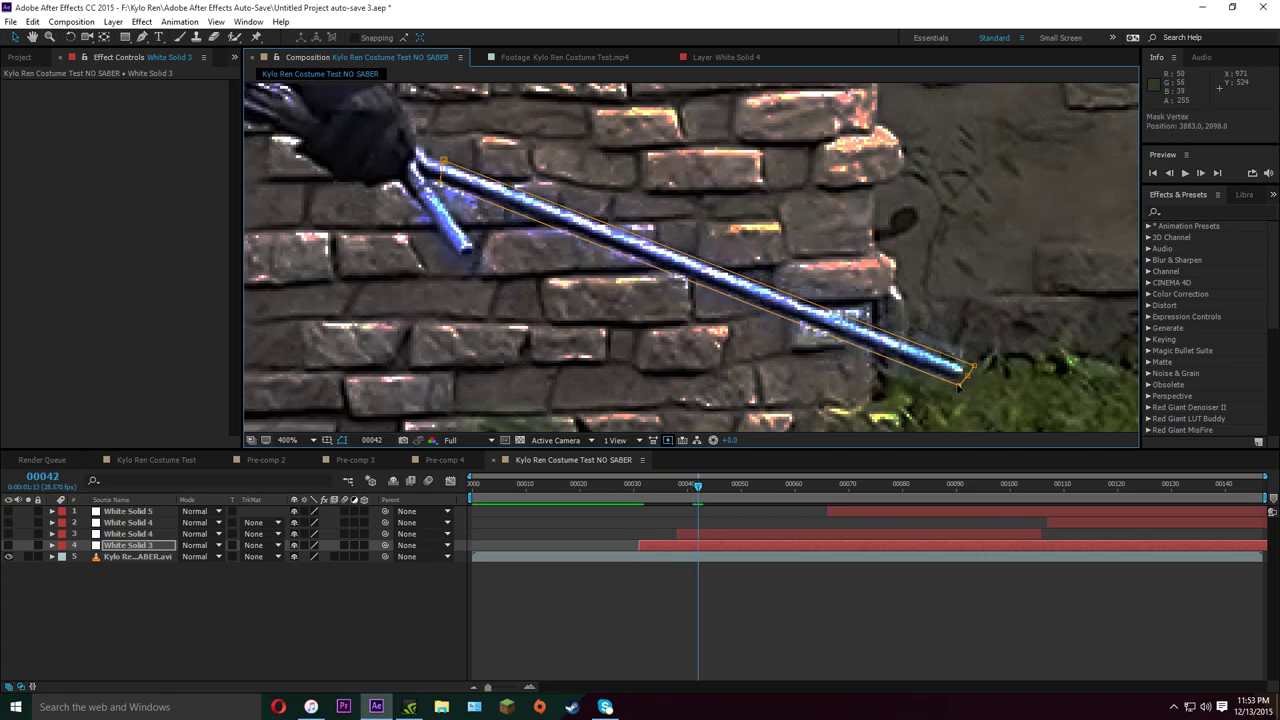
drag(958, 387, 957, 369)
key(Page_Down)
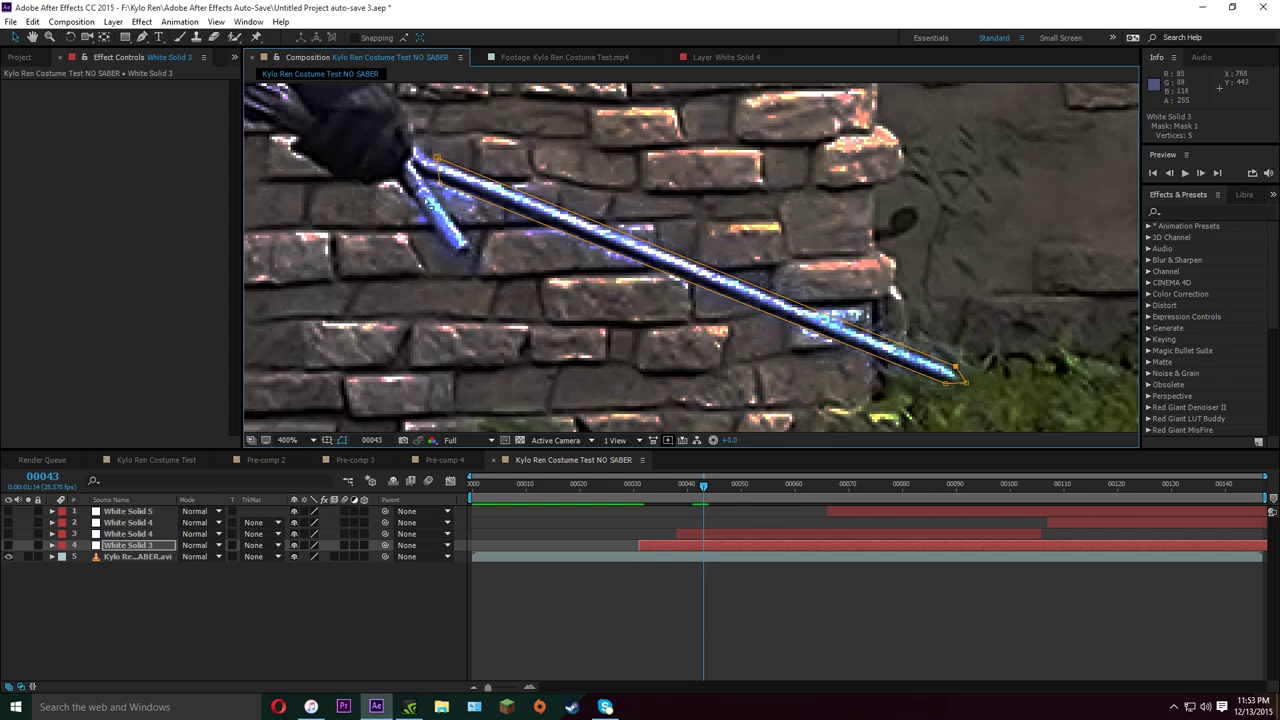
key(Page_Down)
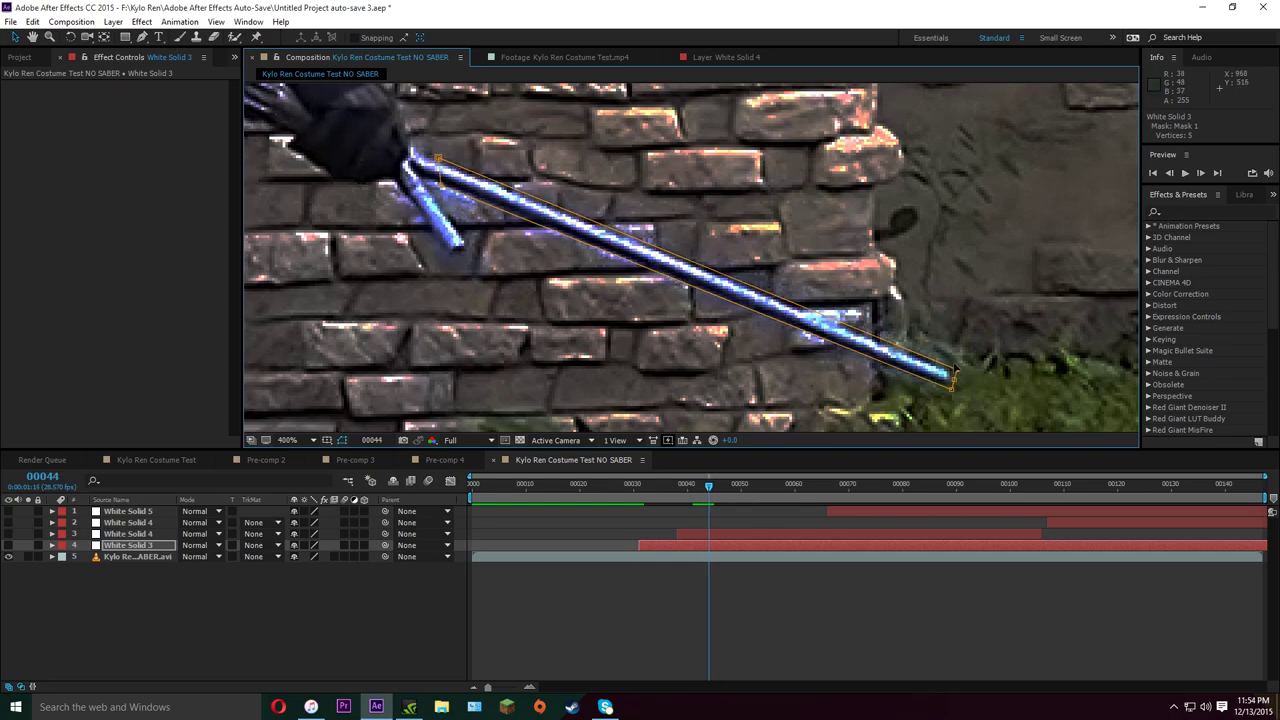
mouse_move(955, 376)
mouse_down()
mouse_move(947, 366)
mouse_move(945, 390)
mouse_move(943, 371)
mouse_up()
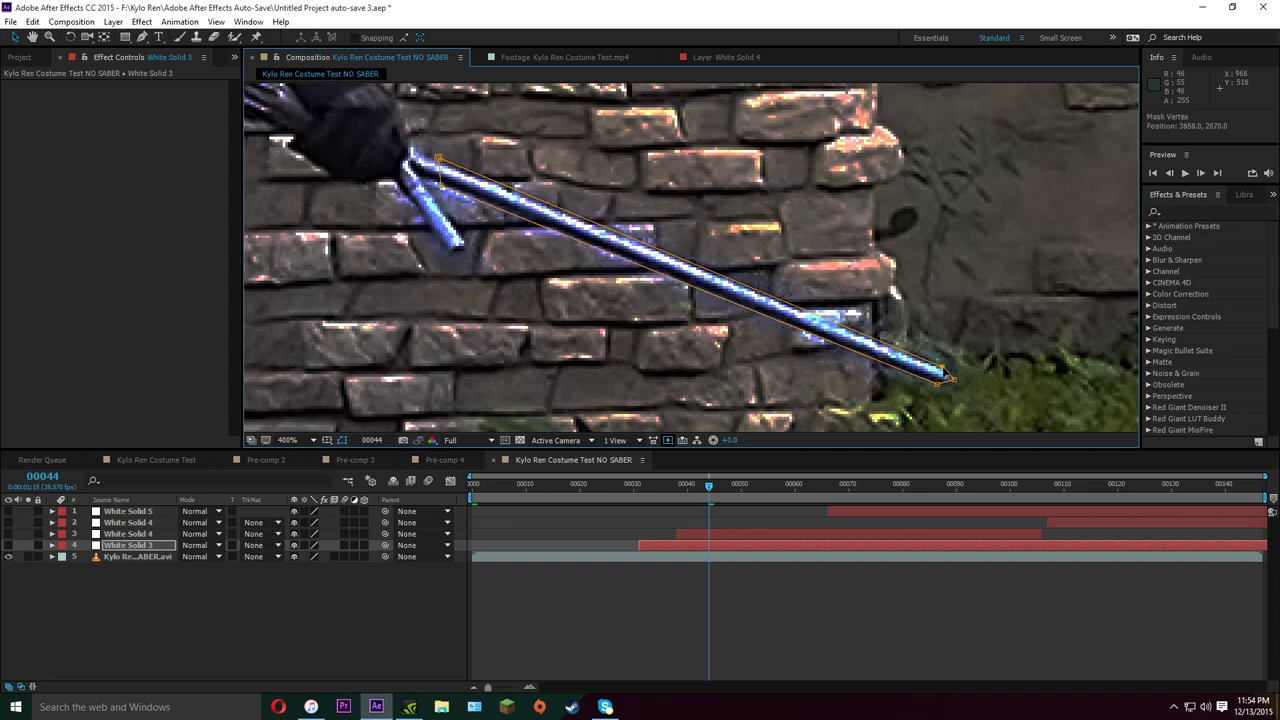
key(Page_Down)
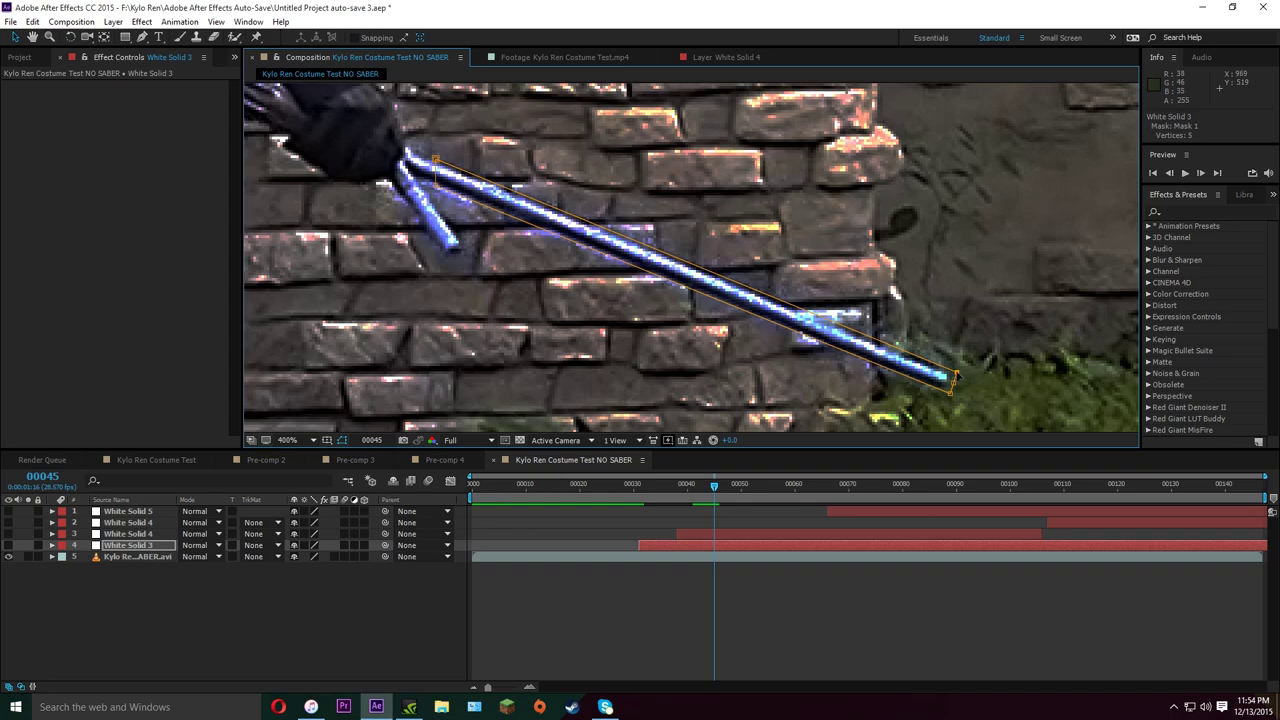
drag(943, 371, 933, 391)
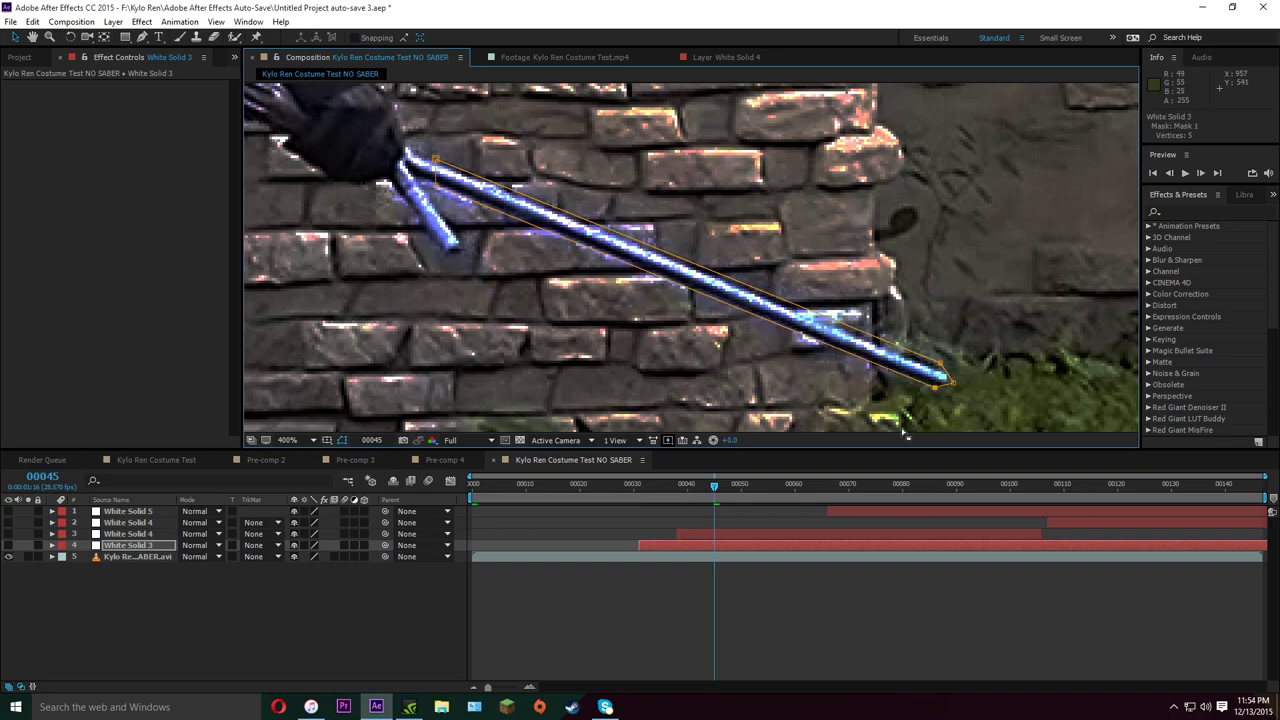
key(Page_Down)
key(Page_Up)
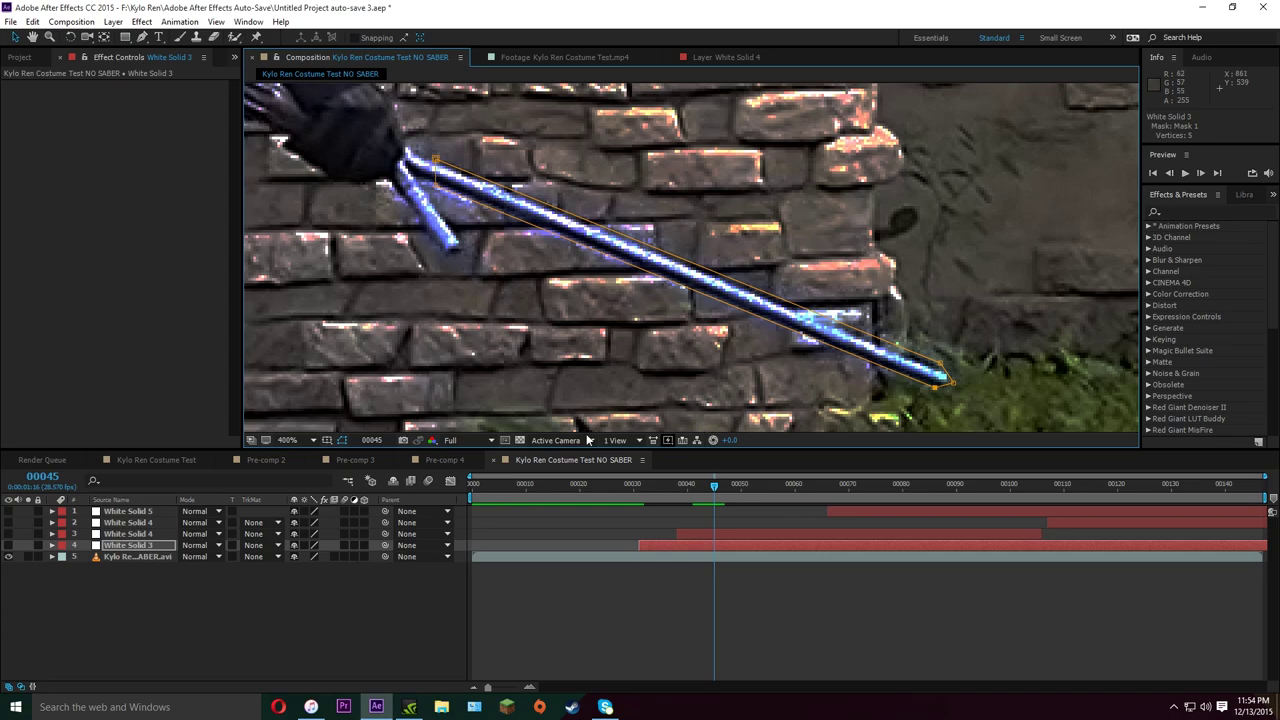
Make all four white solid layers visible again and fit the composition in the viewer
click(10, 531)
drag(9, 511, 12, 547)
click(610, 598)
click(288, 440)
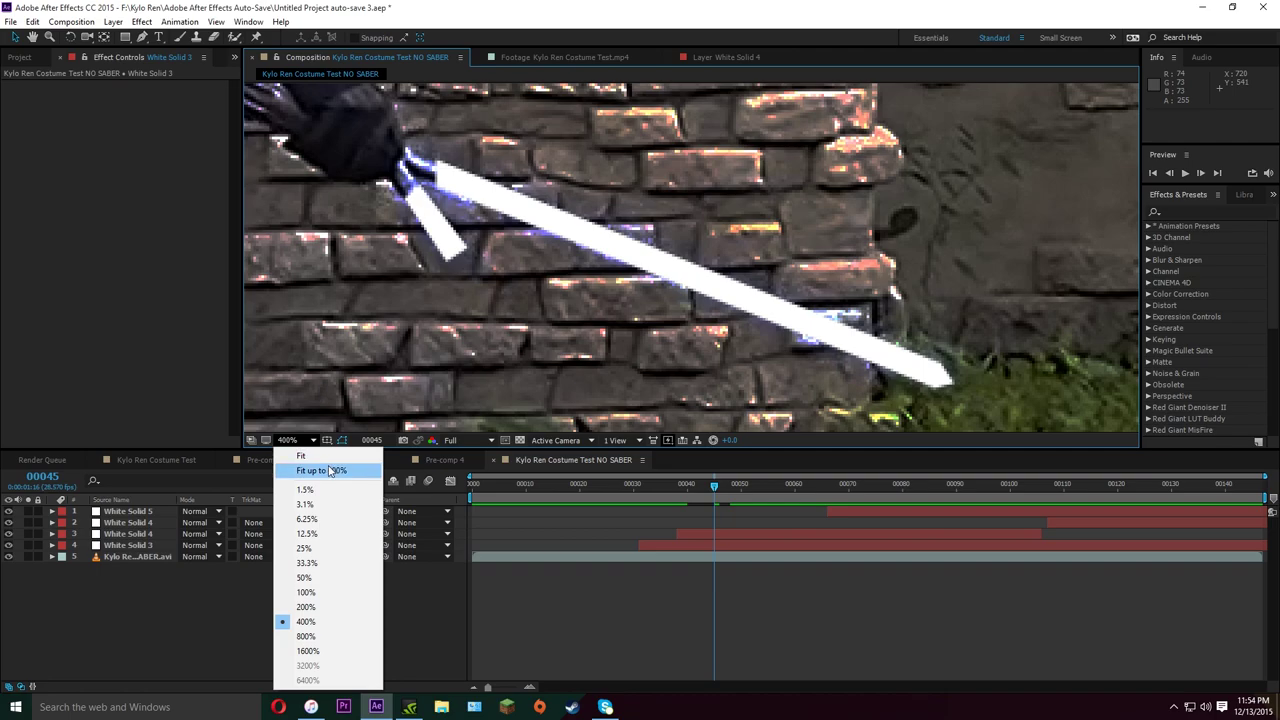
click(330, 470)
Preview the white blade animation from frame 27, then check frames 54 and 35
click(617, 493)
key(space)
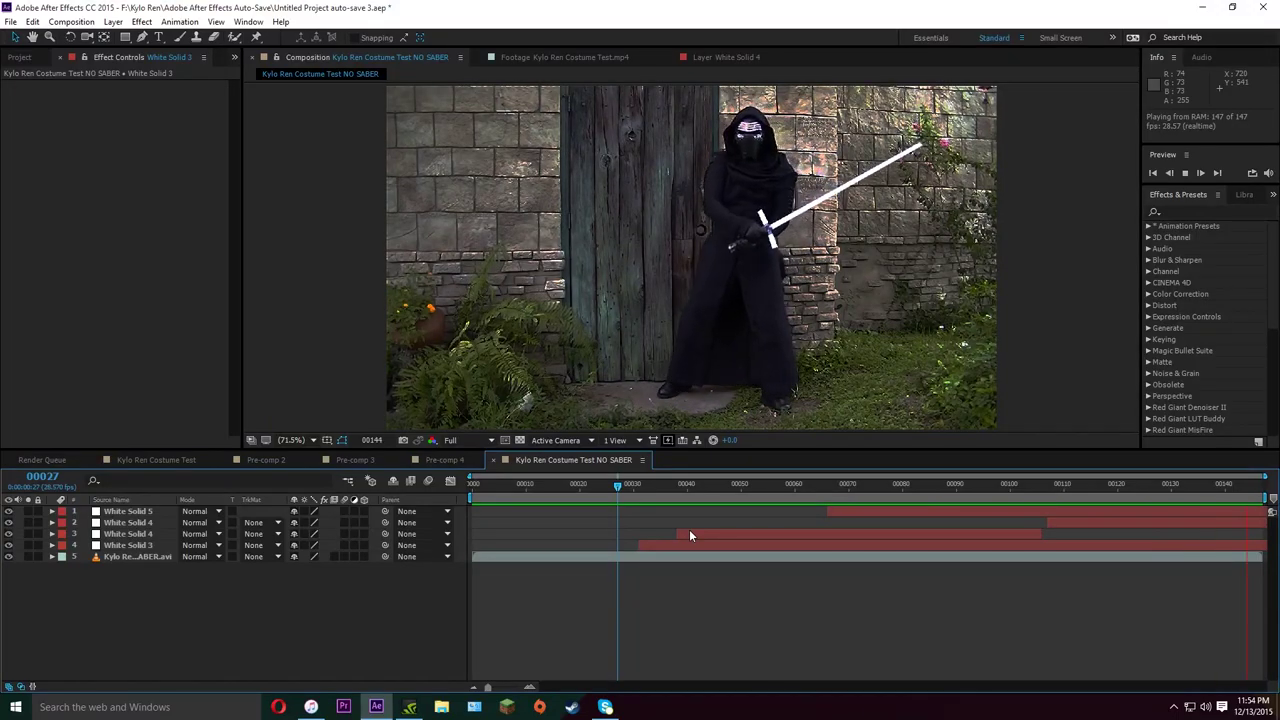
drag(691, 487, 951, 488)
key(/)
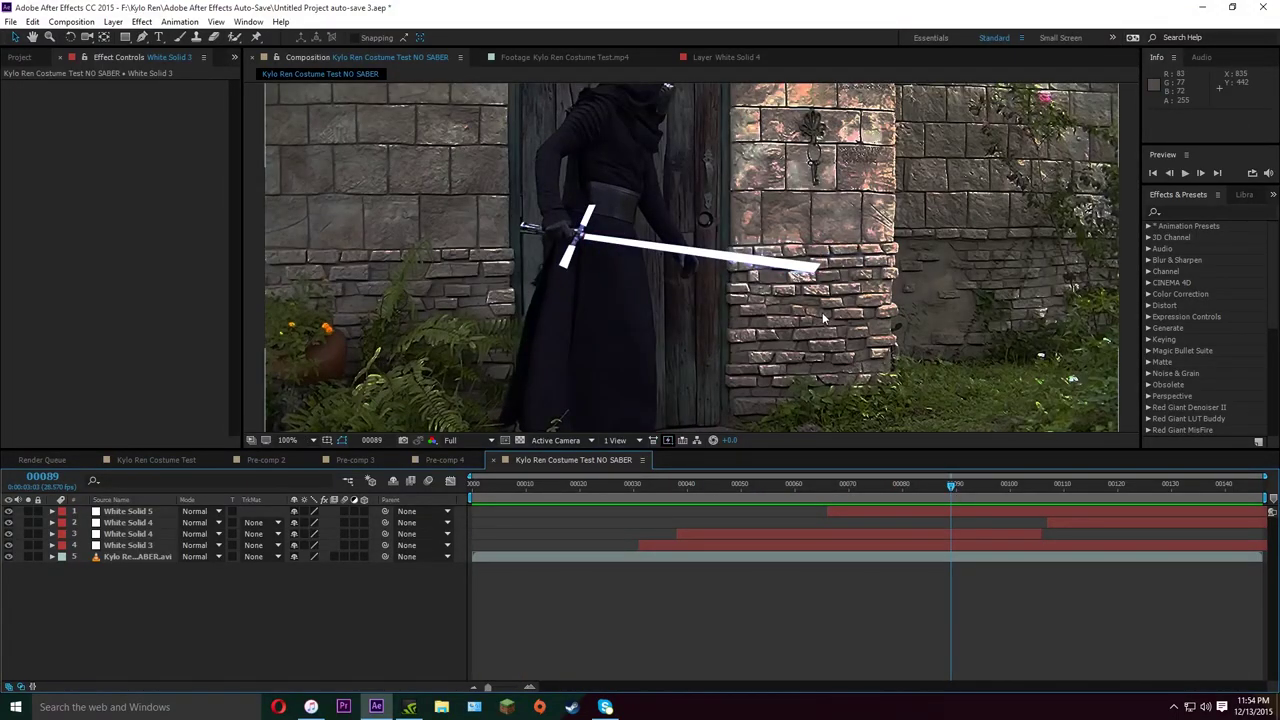
key(comma)
key(comma)
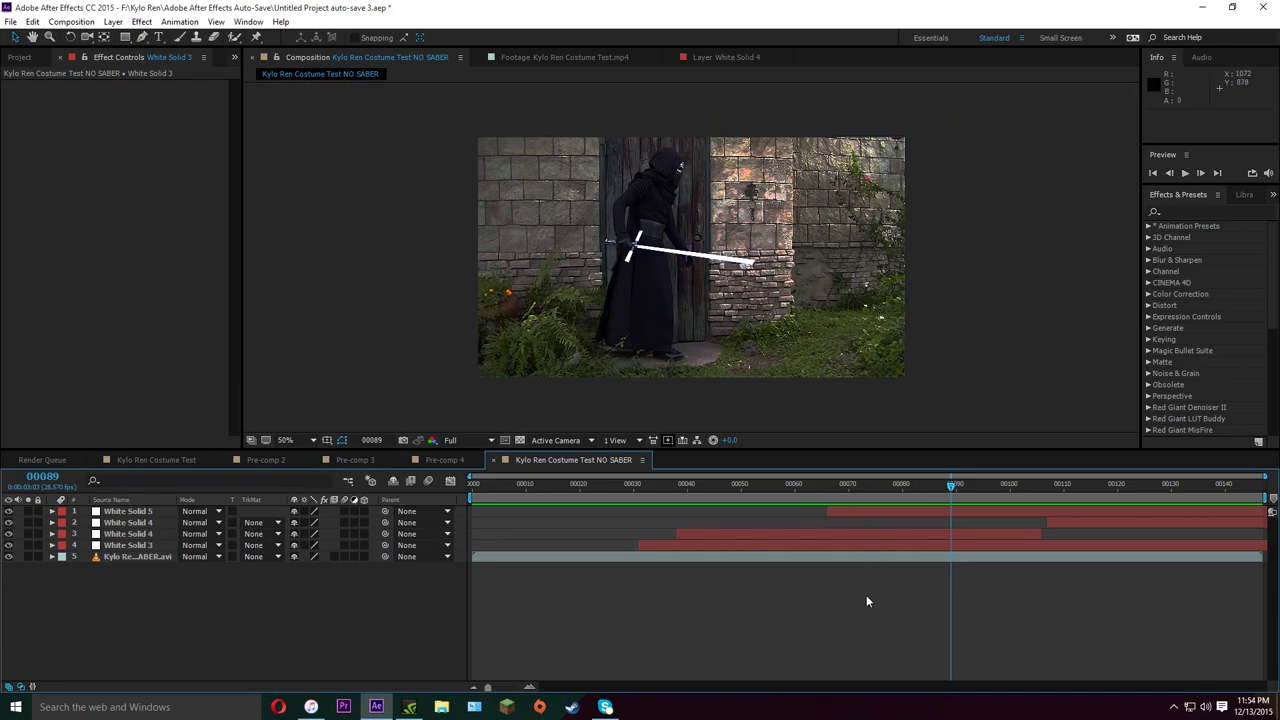
click(285, 440)
click(322, 466)
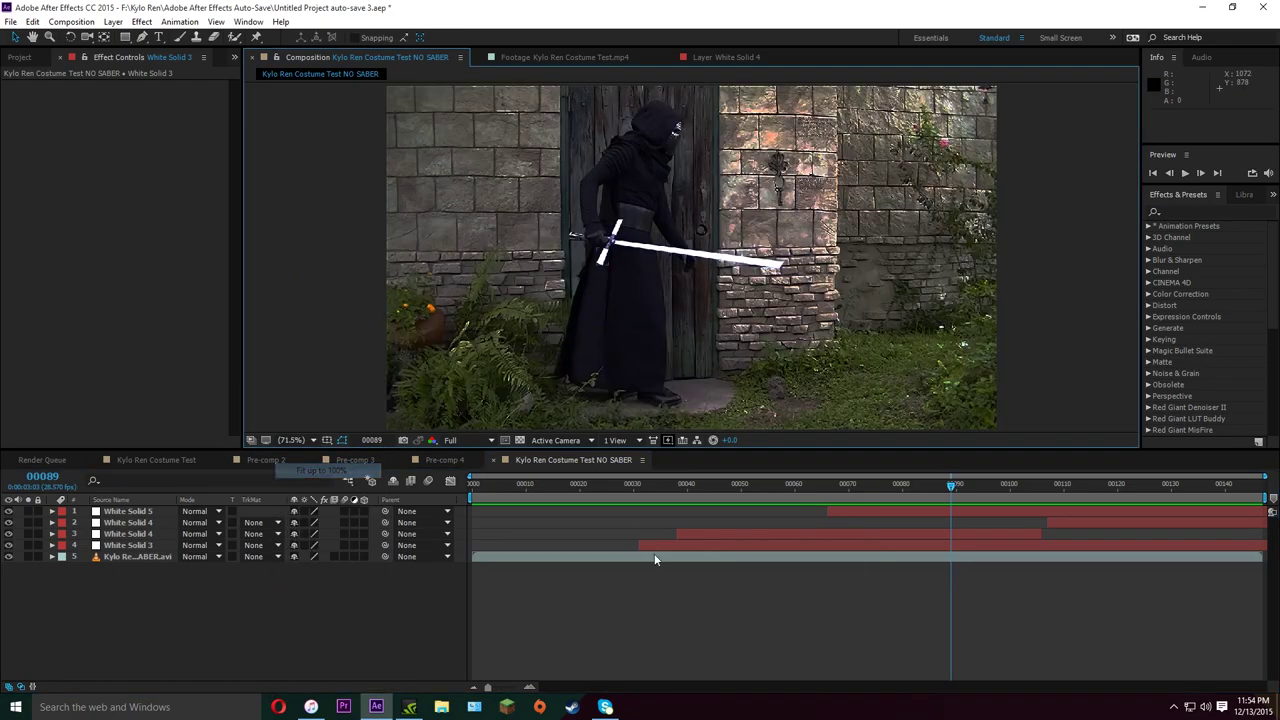
click(658, 486)
Hide the other blade solids and rename White Solid 3 to Main Blade
drag(8, 511, 10, 536)
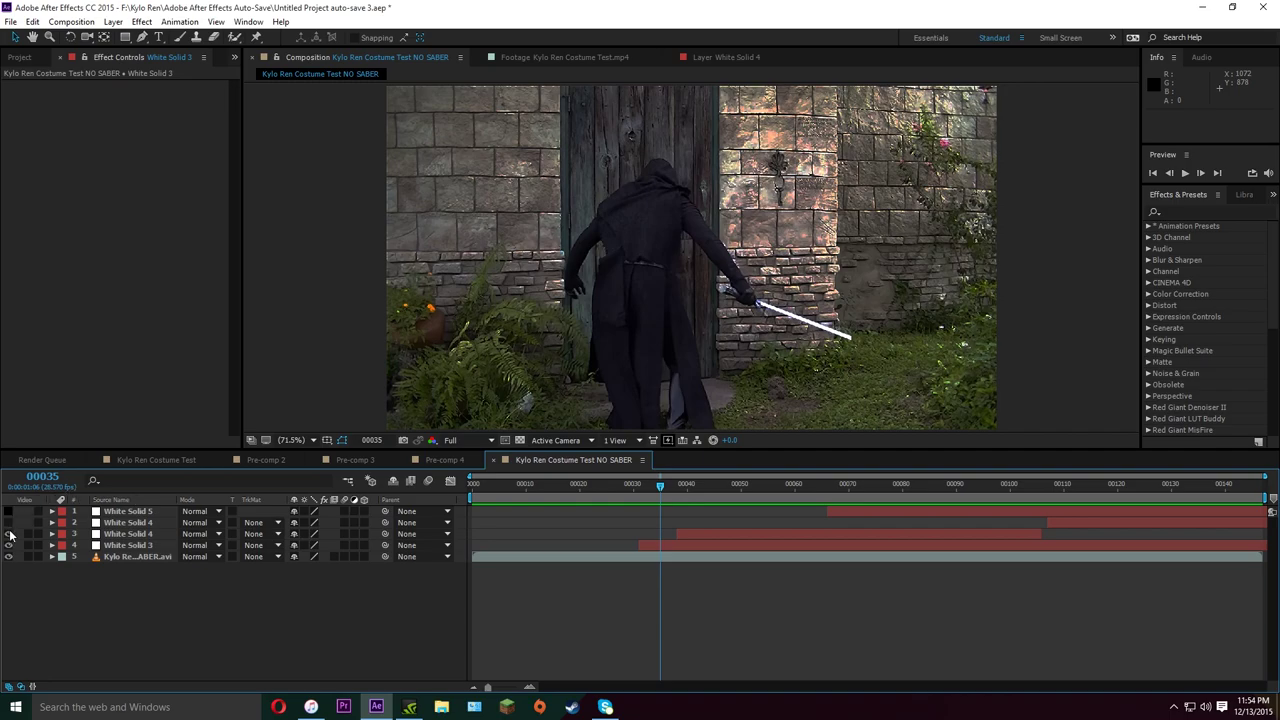
click(140, 513)
click(135, 546)
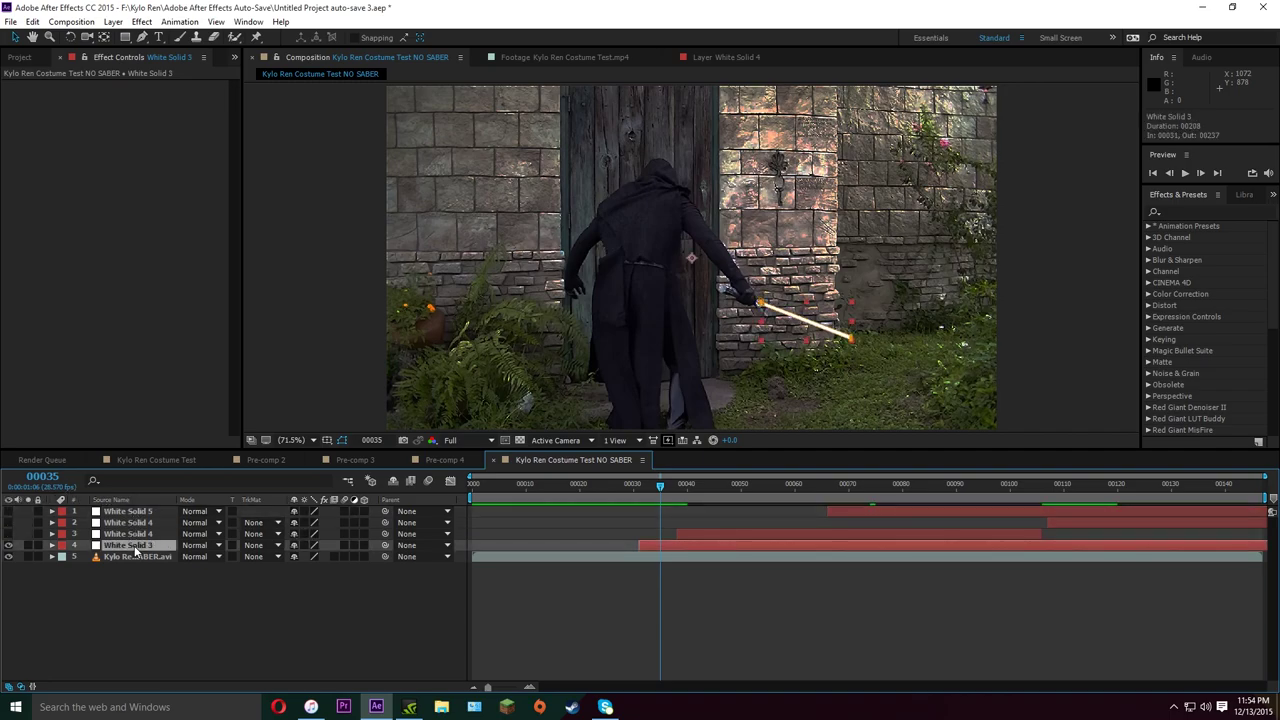
key(Return)
text(Main Blade)
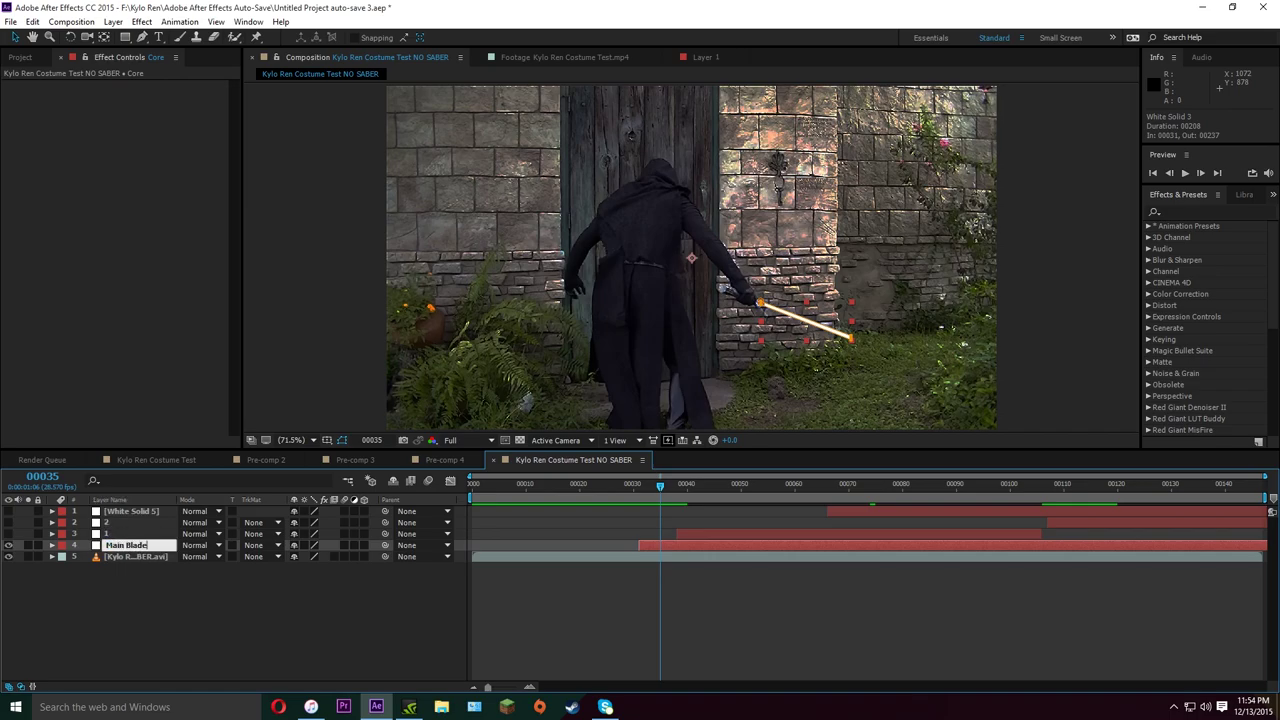
click(125, 534)
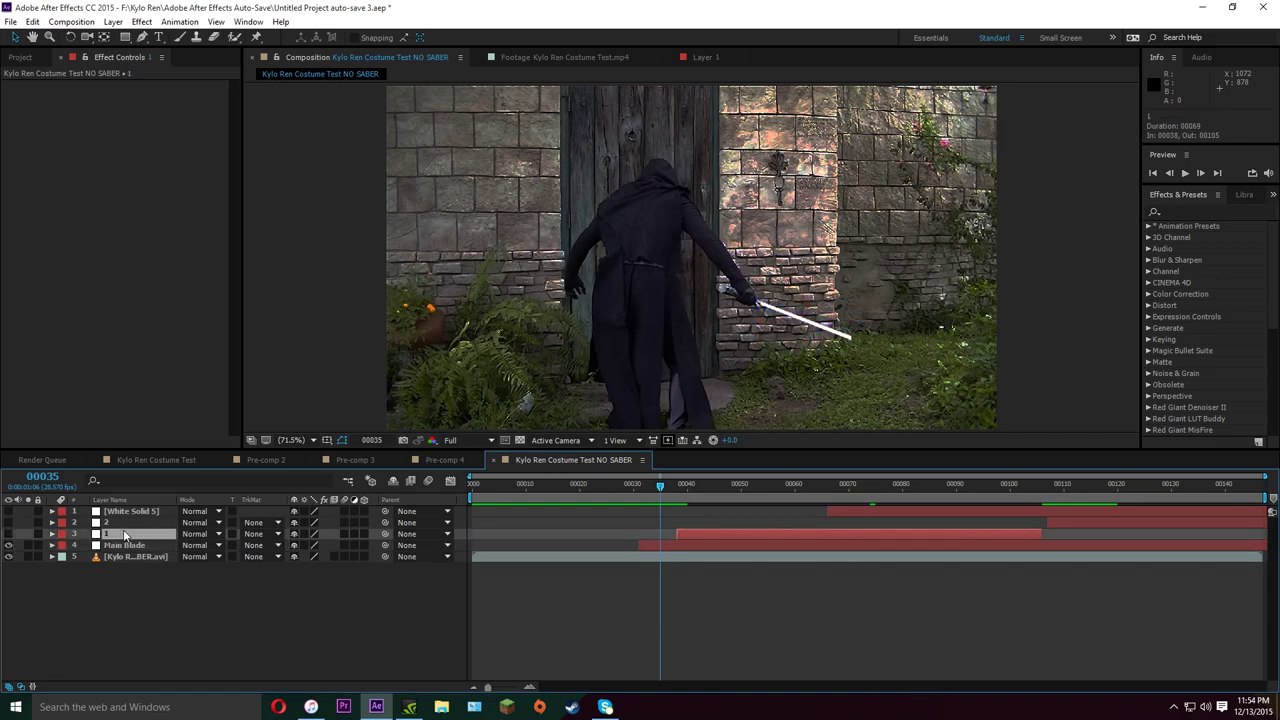
Show layer 1 at frame 49 and rename the side blades Right_1, Right_2 and Left
click(8, 534)
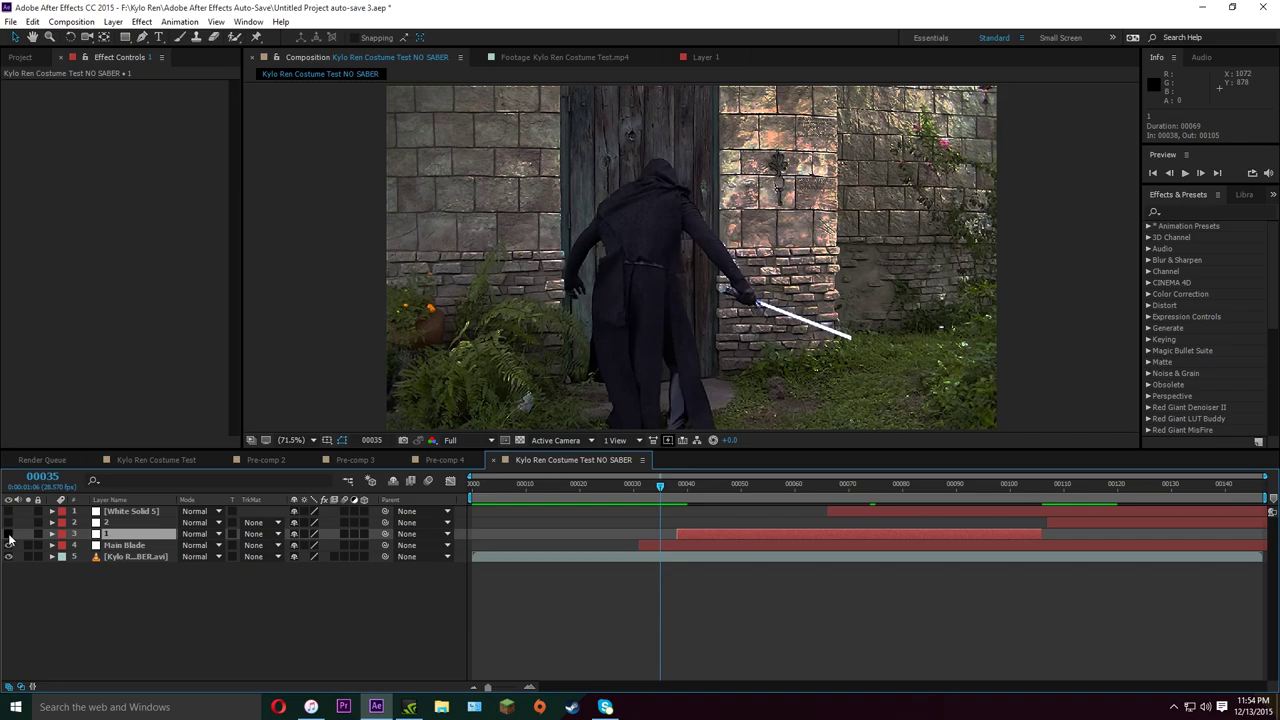
click(736, 486)
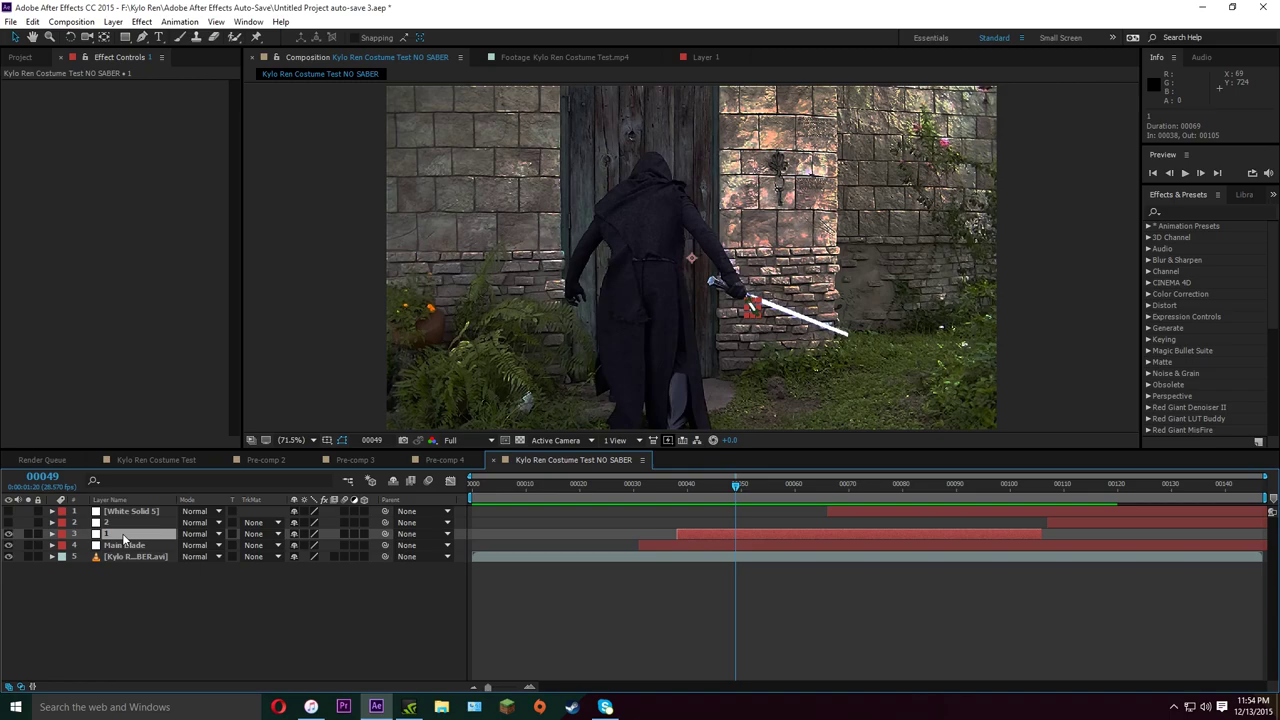
key(Return)
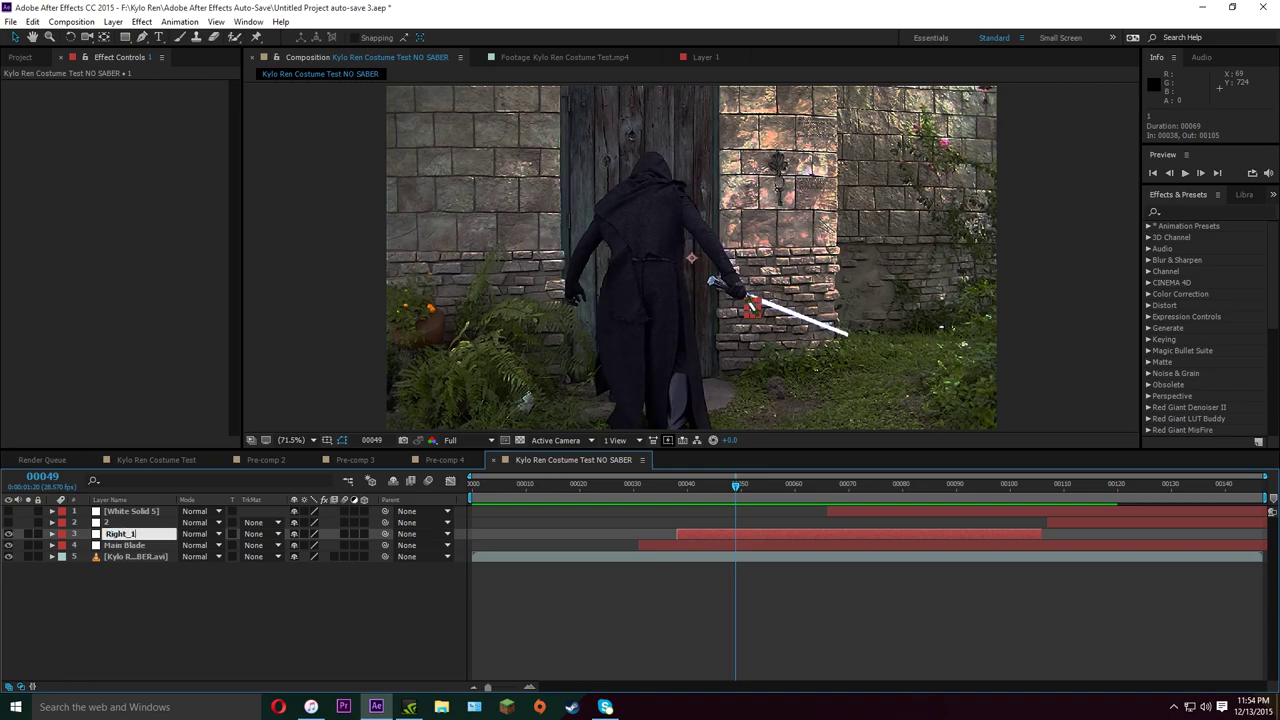
text(Right_1)
click(112, 524)
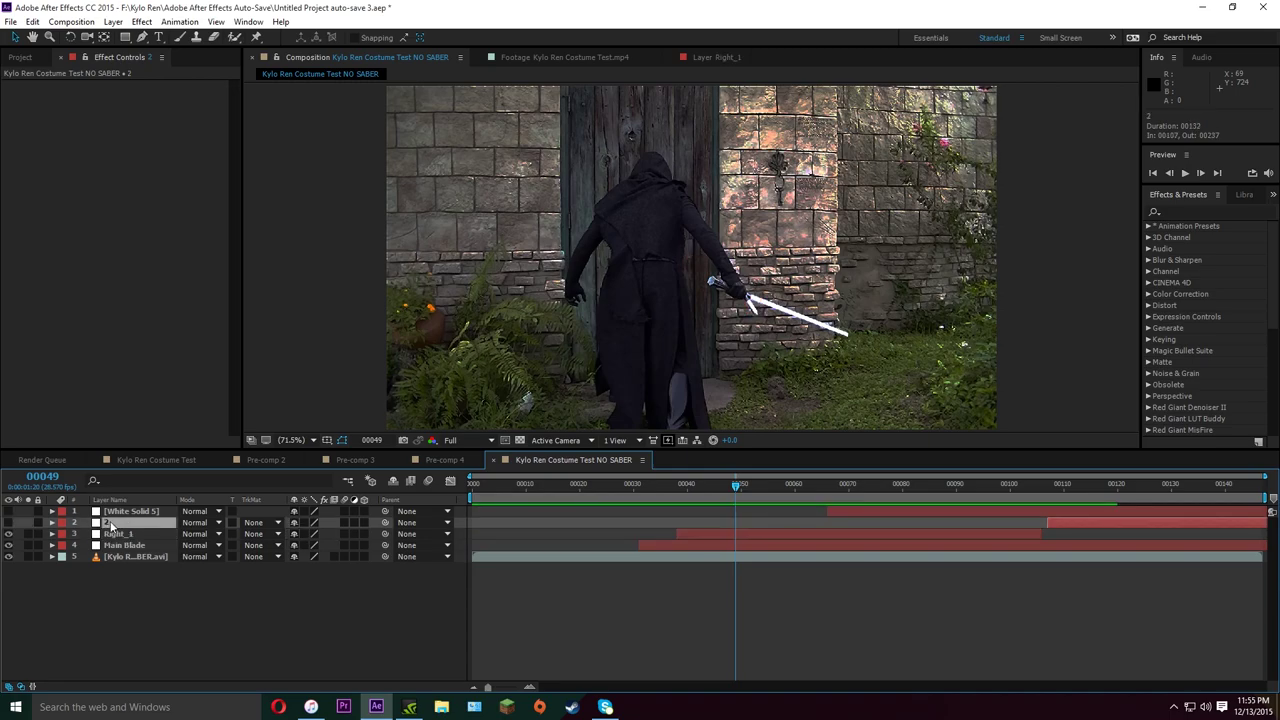
key(Return)
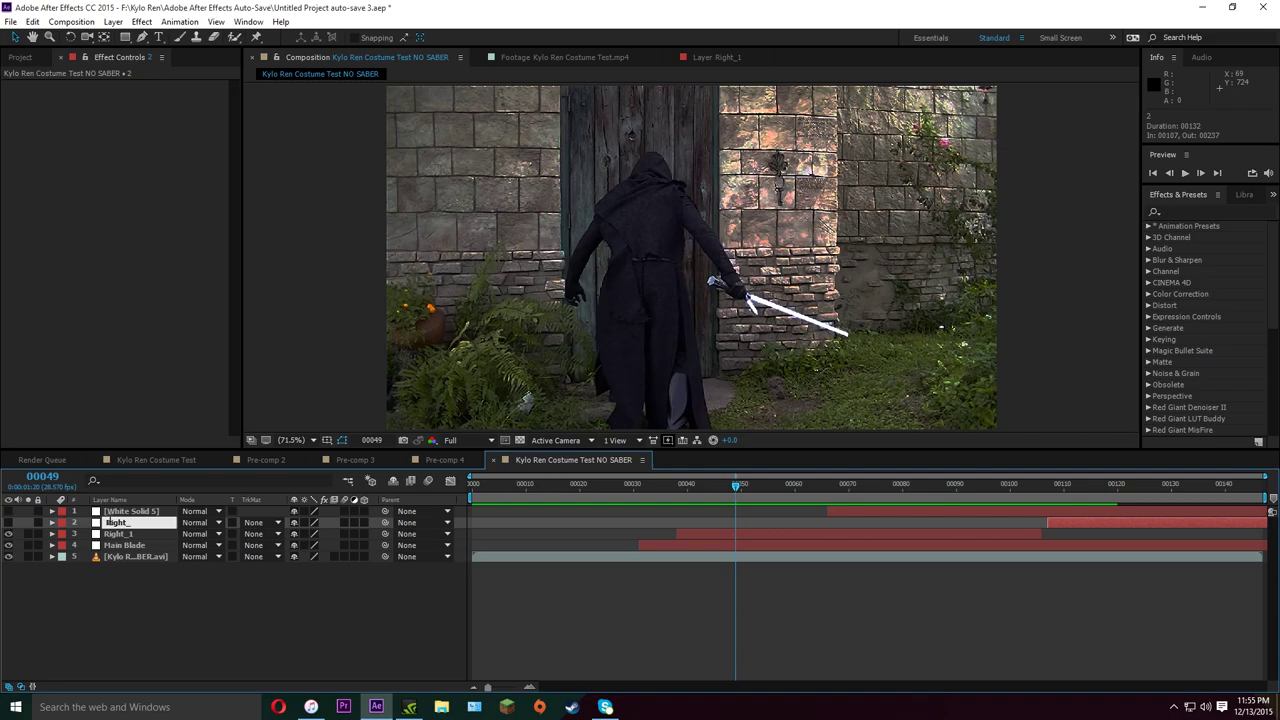
text(Right_2)
click(140, 512)
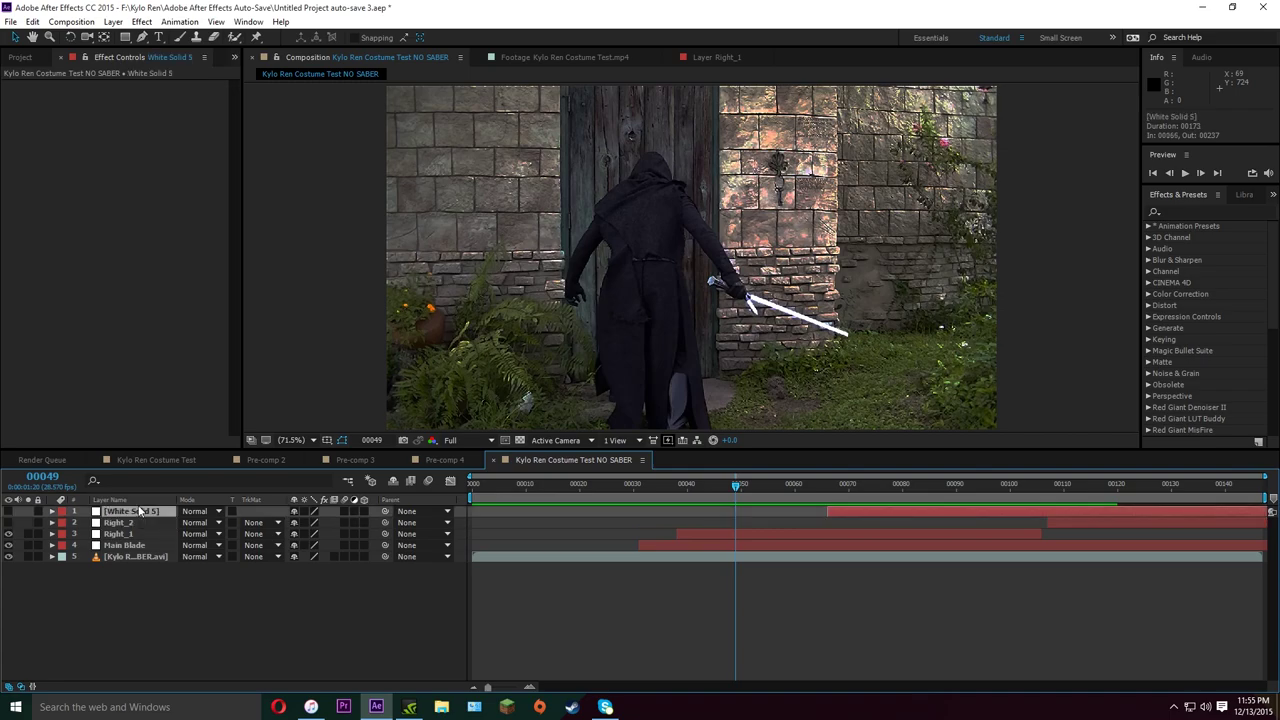
key(Return)
text(L)
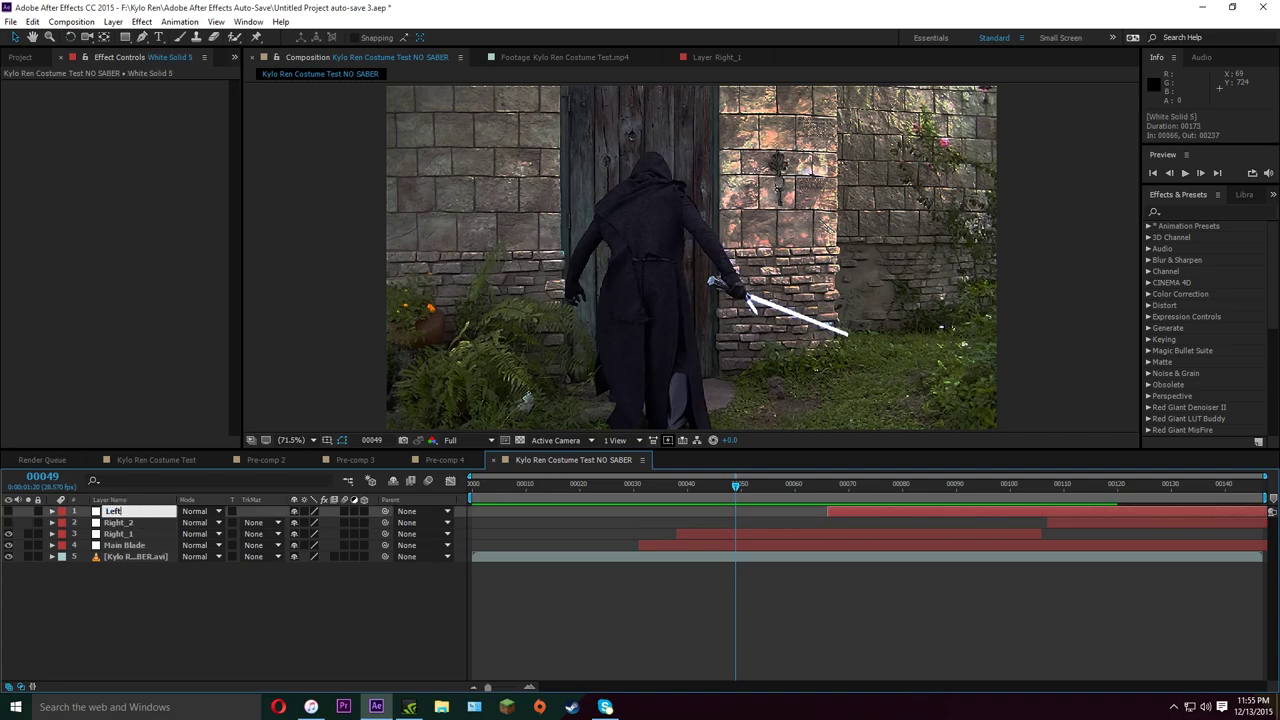
text(eft)
key(Return)
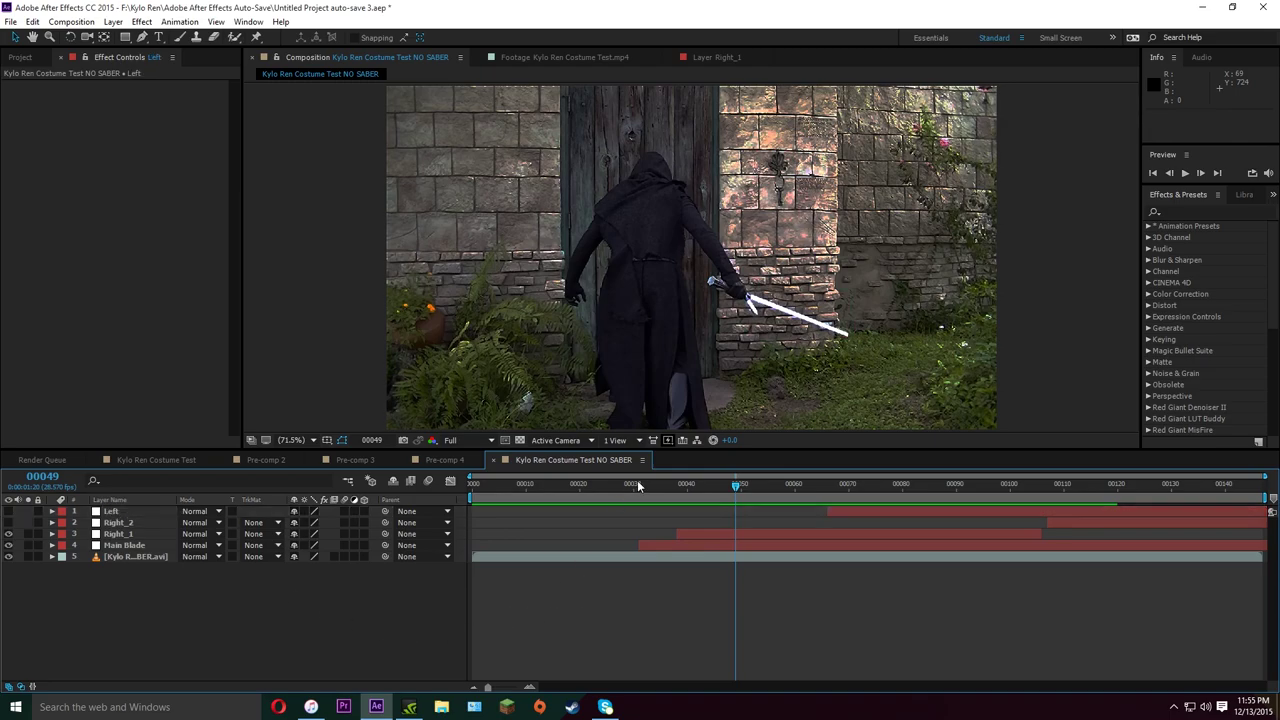
At frame 40, hide Right_1 and zoom in to inspect the Main Blade layer
drag(640, 483, 673, 488)
click(8, 533)
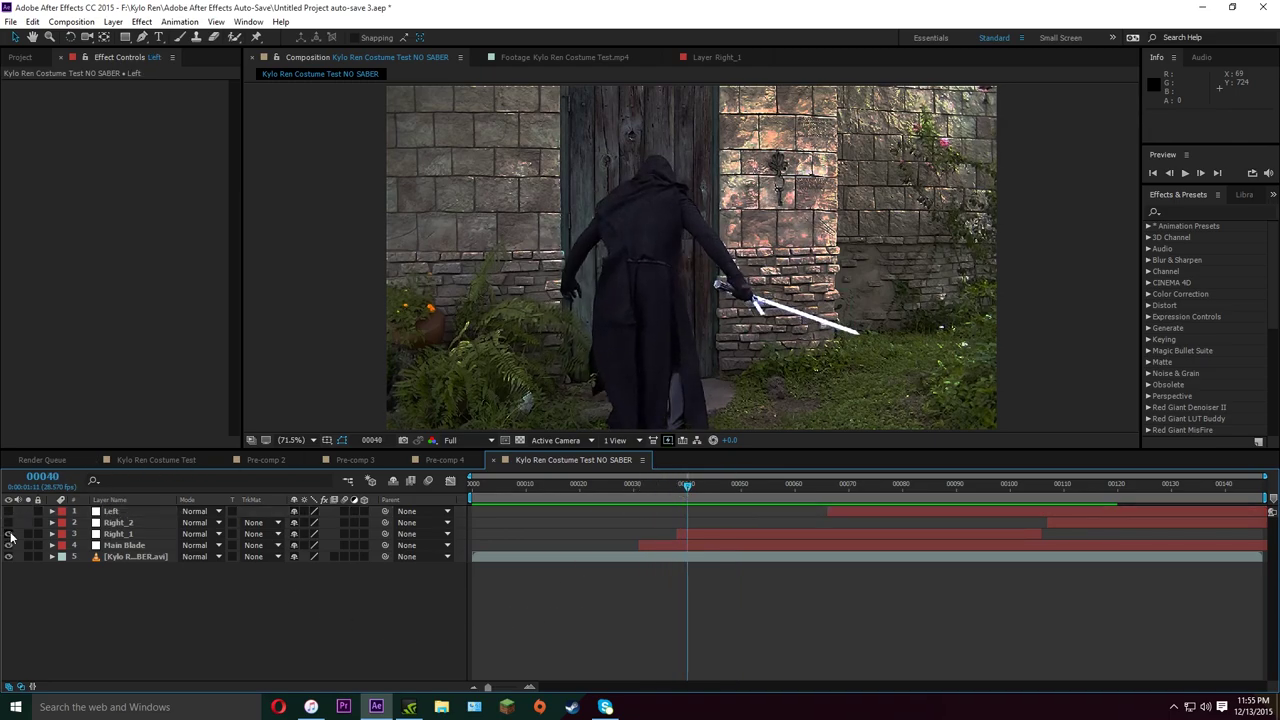
click(680, 545)
key(period)
key(period)
key(period)
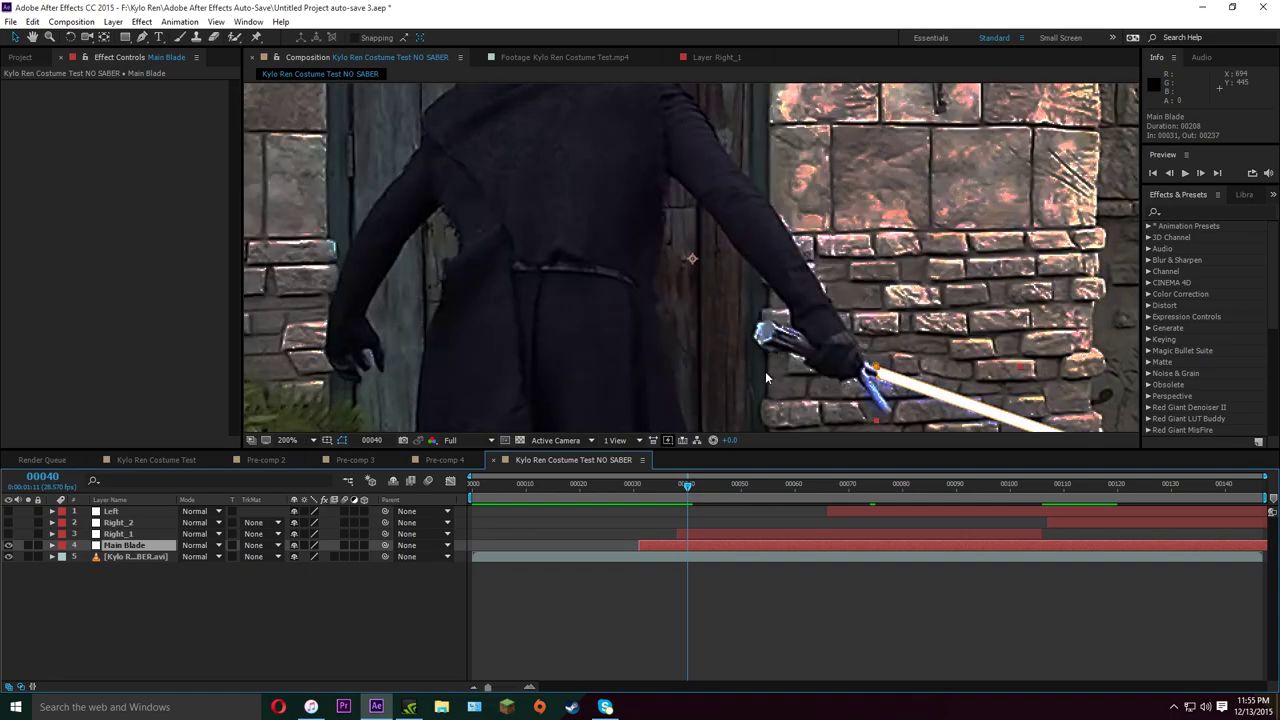
drag(788, 375, 418, 210)
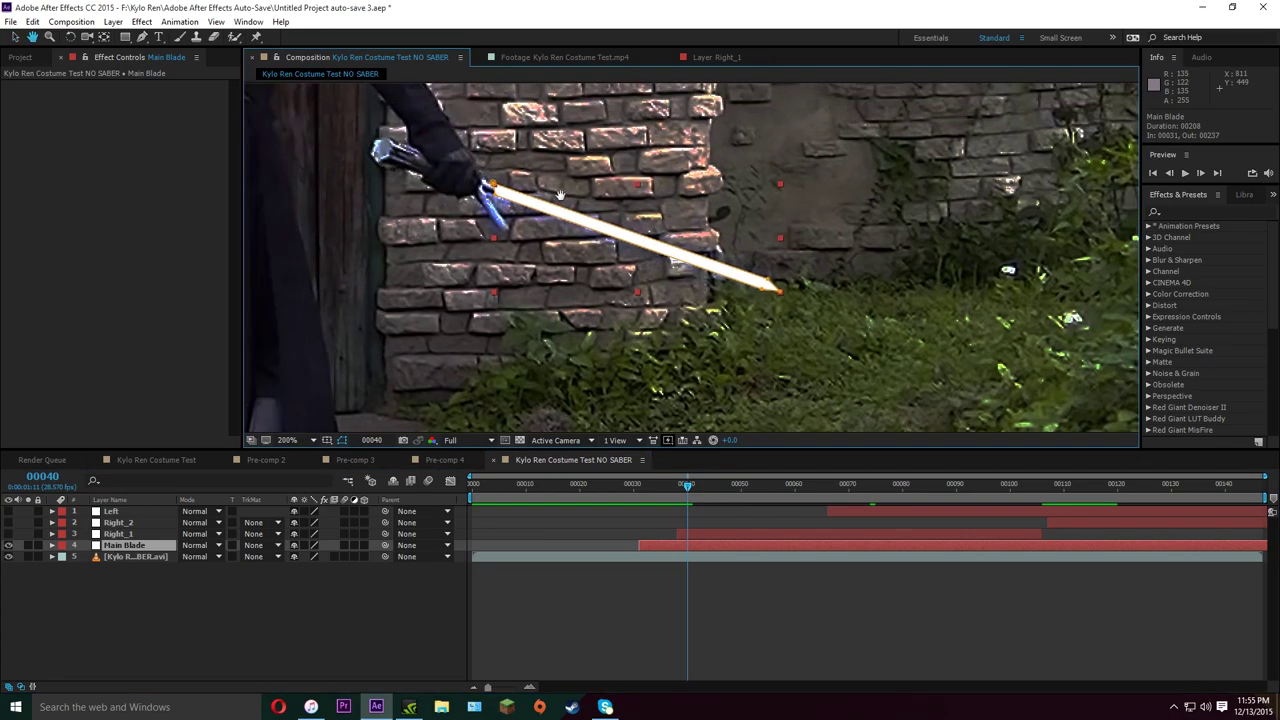
key(comma)
key(comma)
key(v)
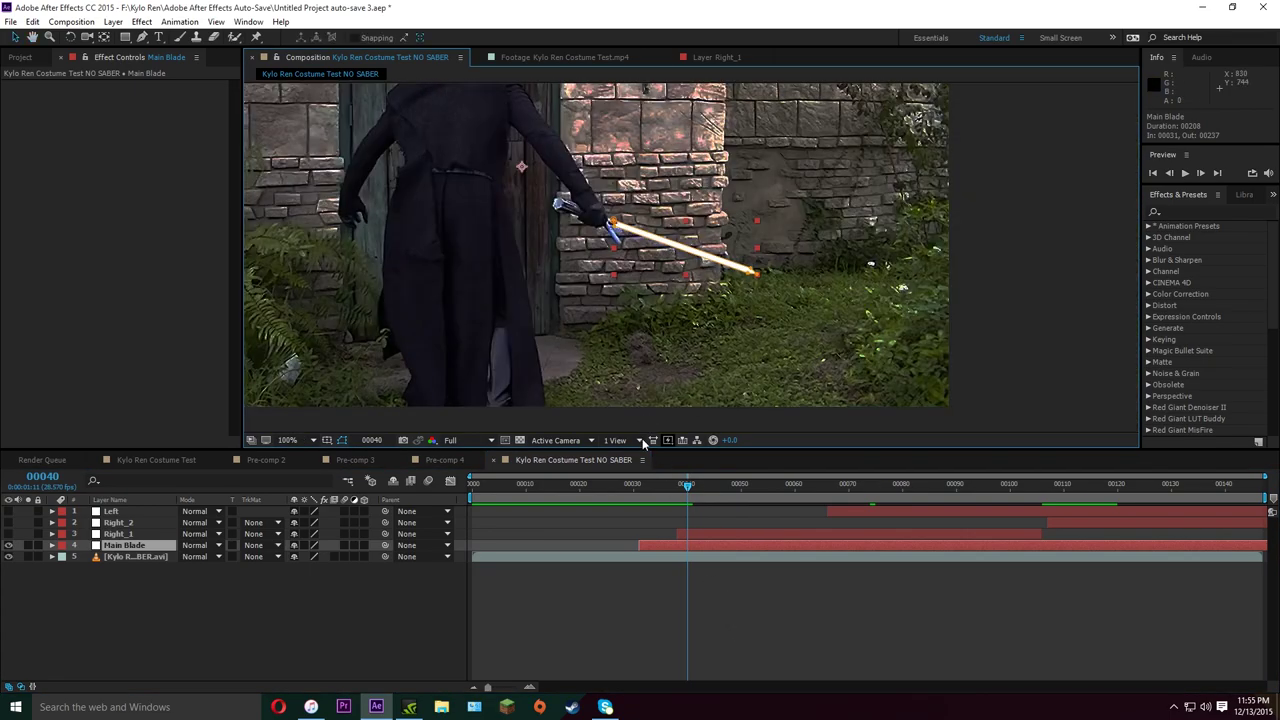
click(712, 548)
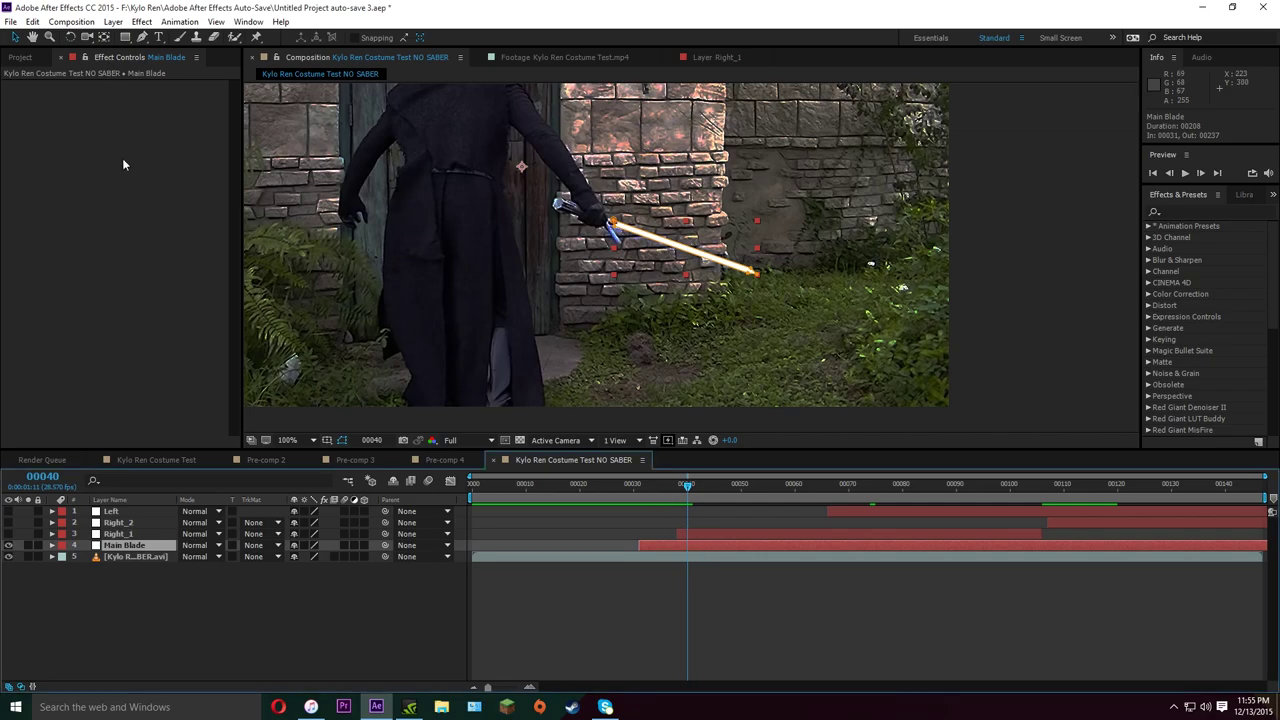
Duplicate the Main Blade layer three times with Ctrl+D
click(33, 21)
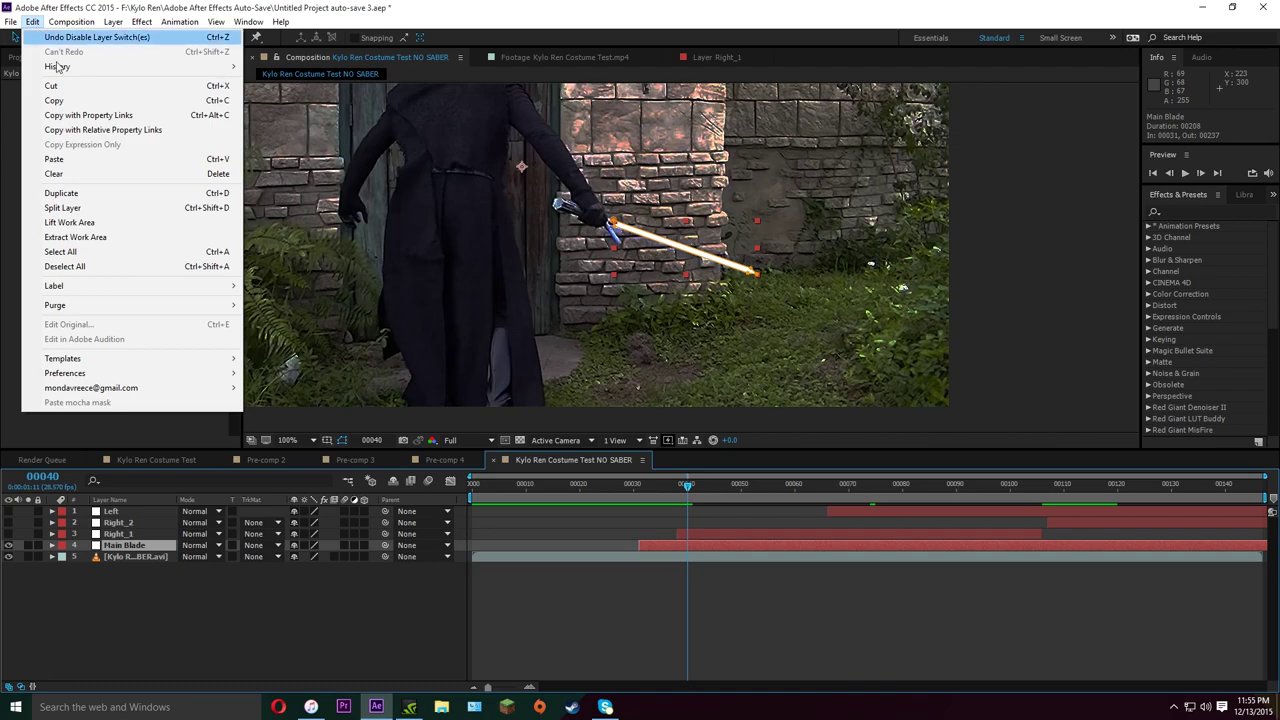
click(600, 608)
click(669, 548)
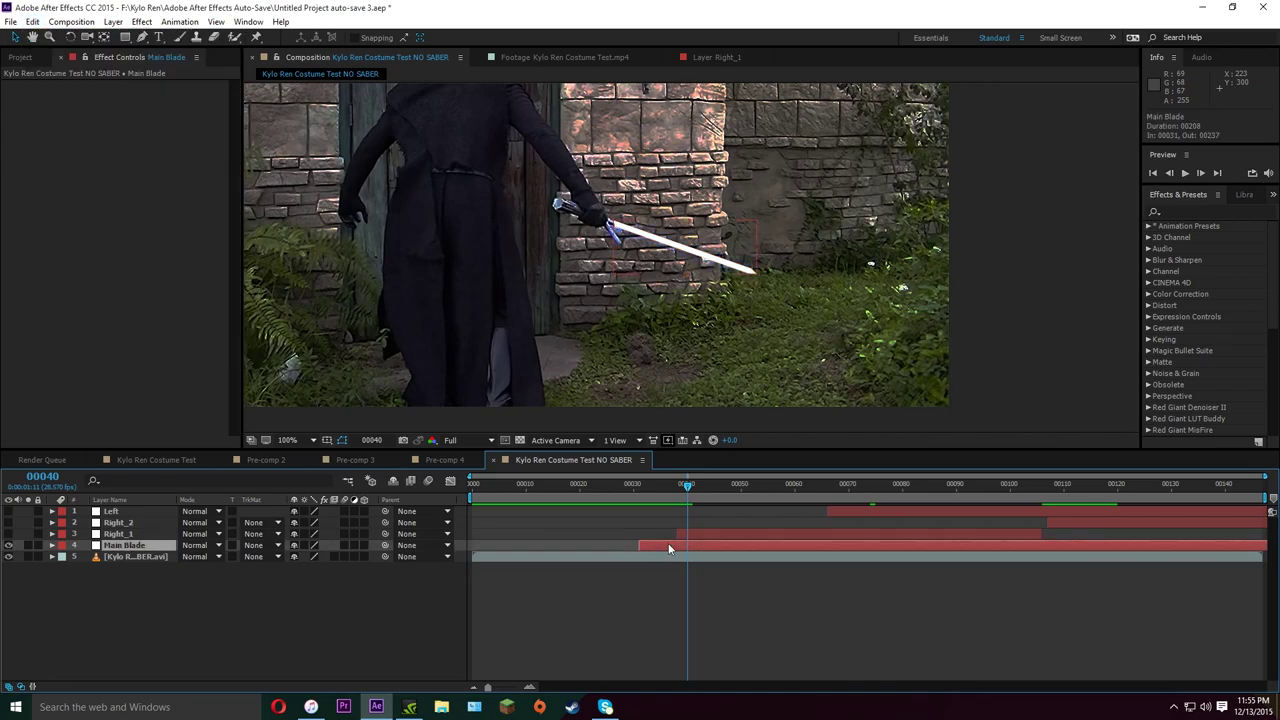
key(ctrl+d)
key(ctrl+d)
key(ctrl+d)
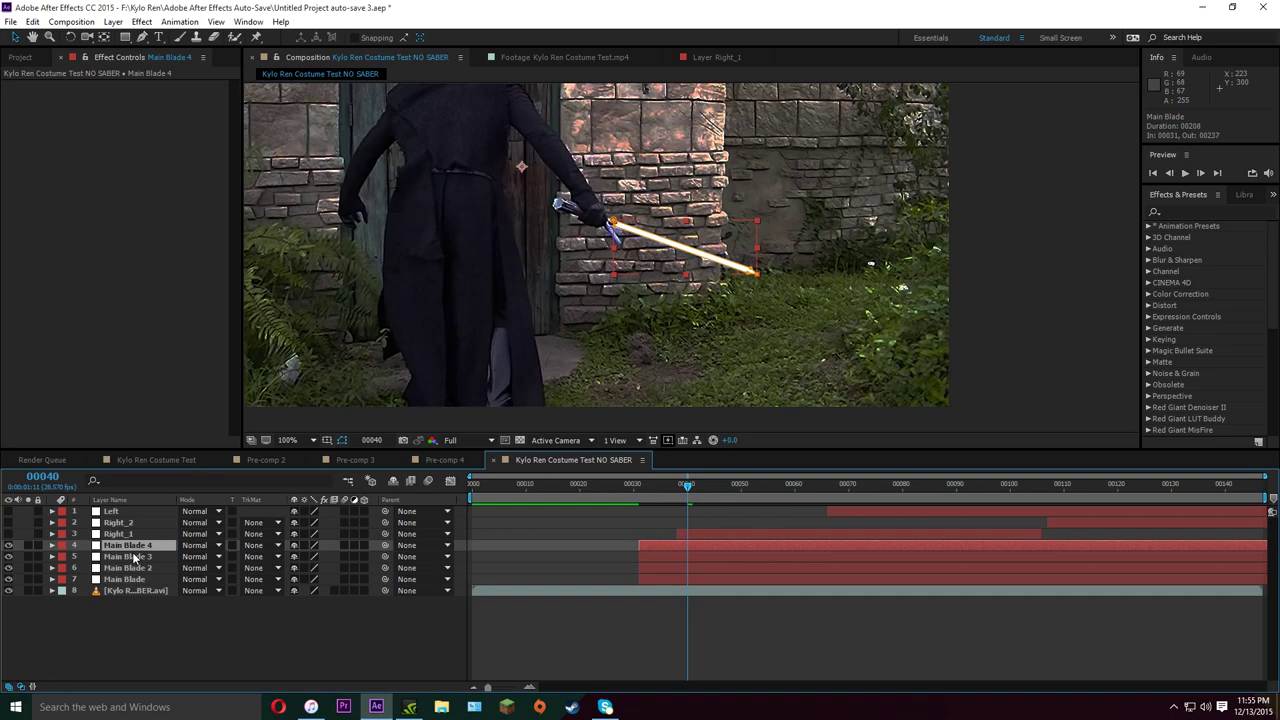
Create a new black solid layer
click(112, 23)
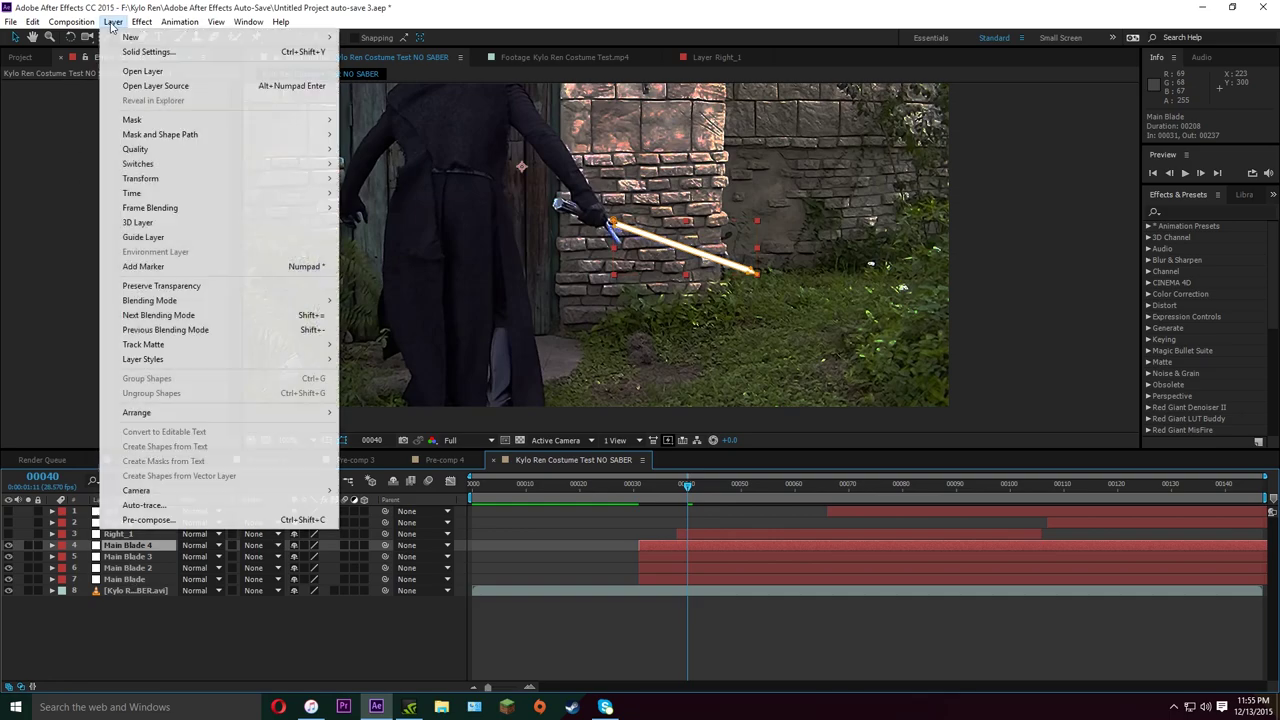
mouse_move(150, 37)
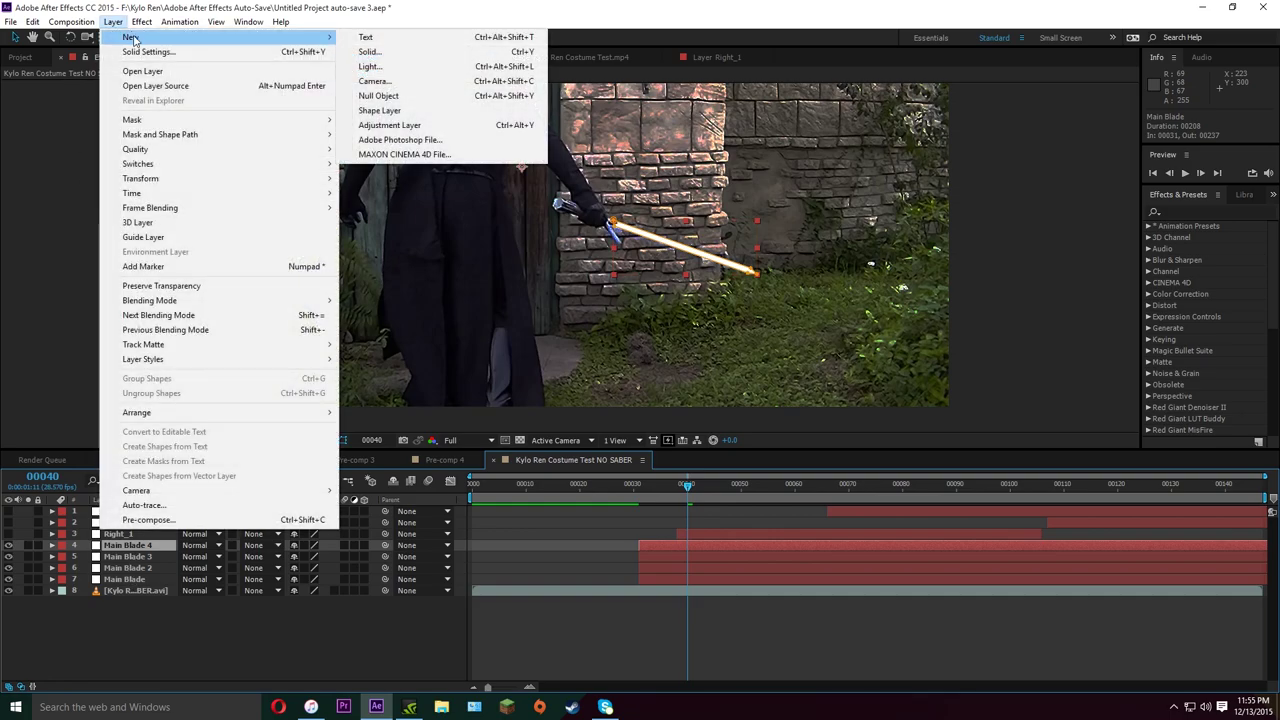
click(393, 55)
click(147, 233)
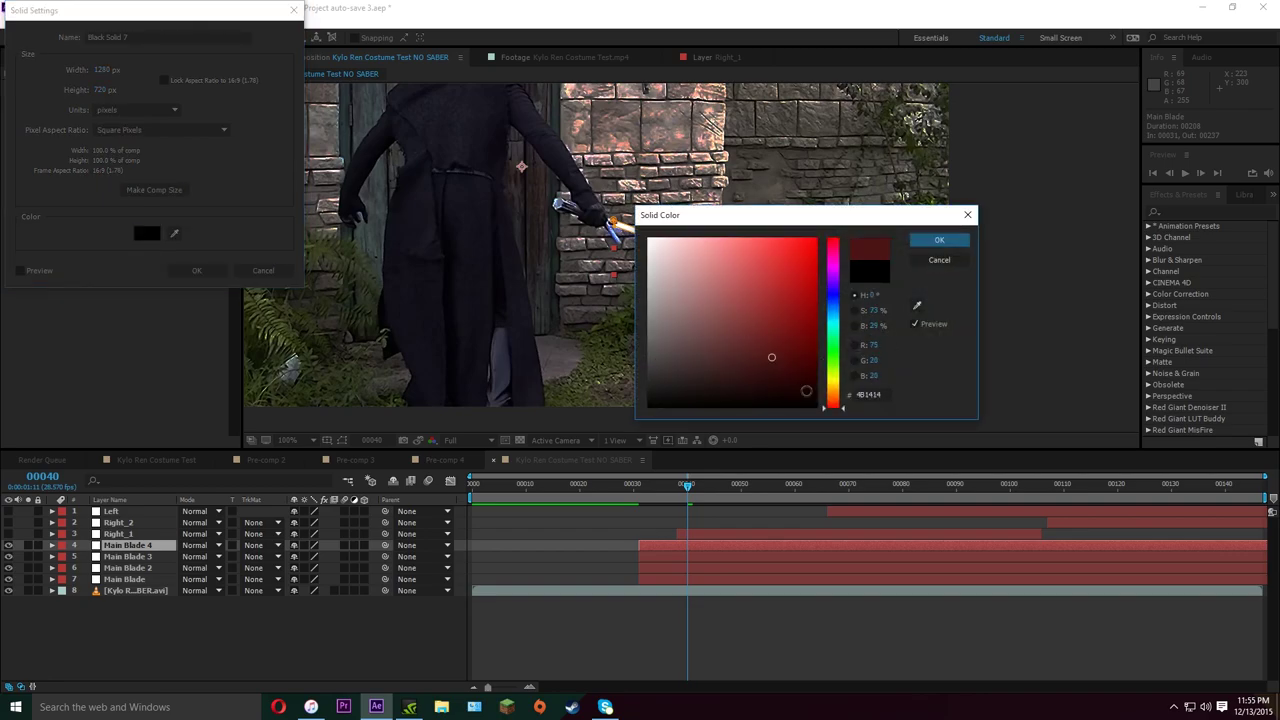
click(939, 240)
click(197, 270)
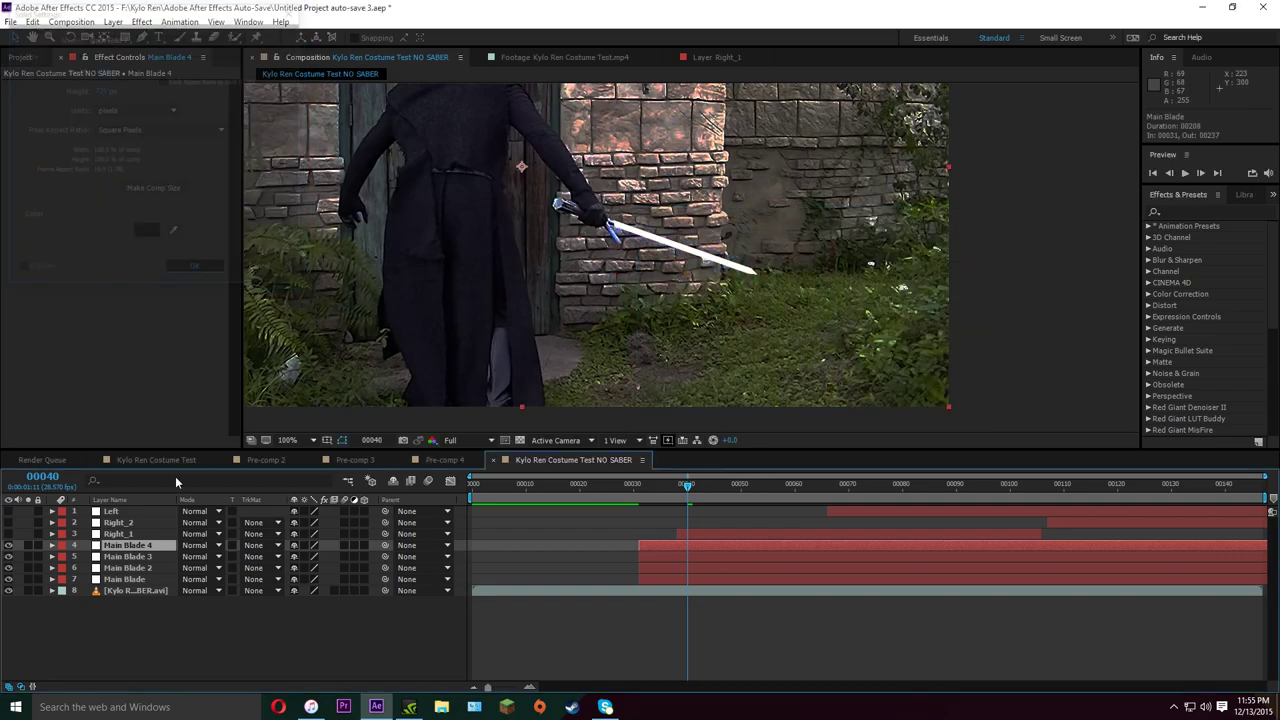
Move Black Solid 7 below Main Blade and select Main Blade 4 through the solid
drag(129, 549, 133, 600)
key(KP_4)
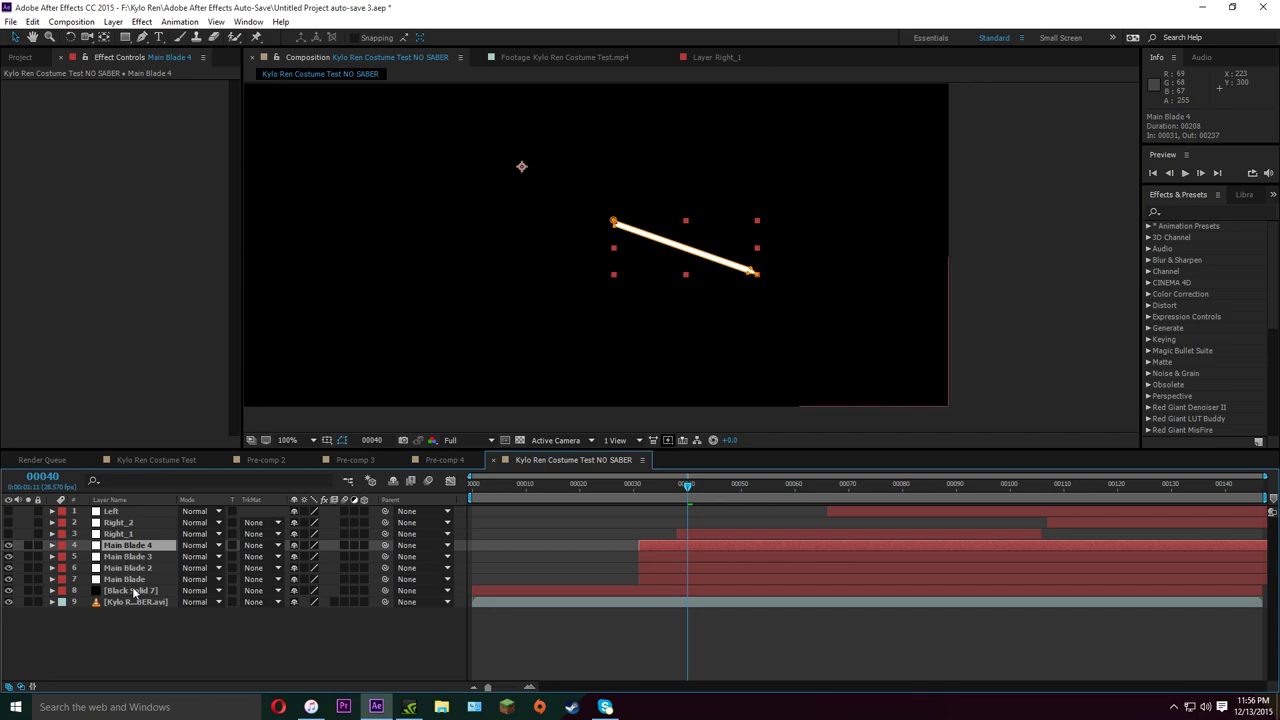
shift+click(138, 591)
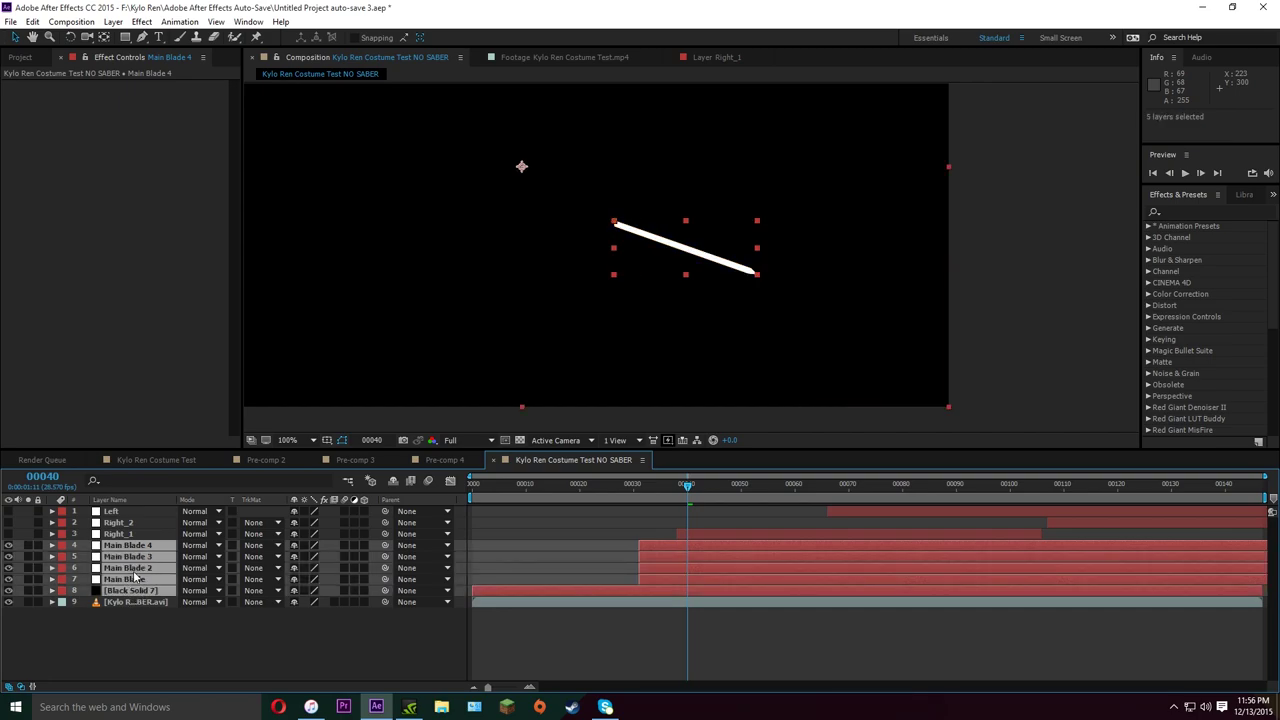
Pre-compose the four blade layers and the black solid into Main_Blade_Core, moving all attributes
right_click(137, 578)
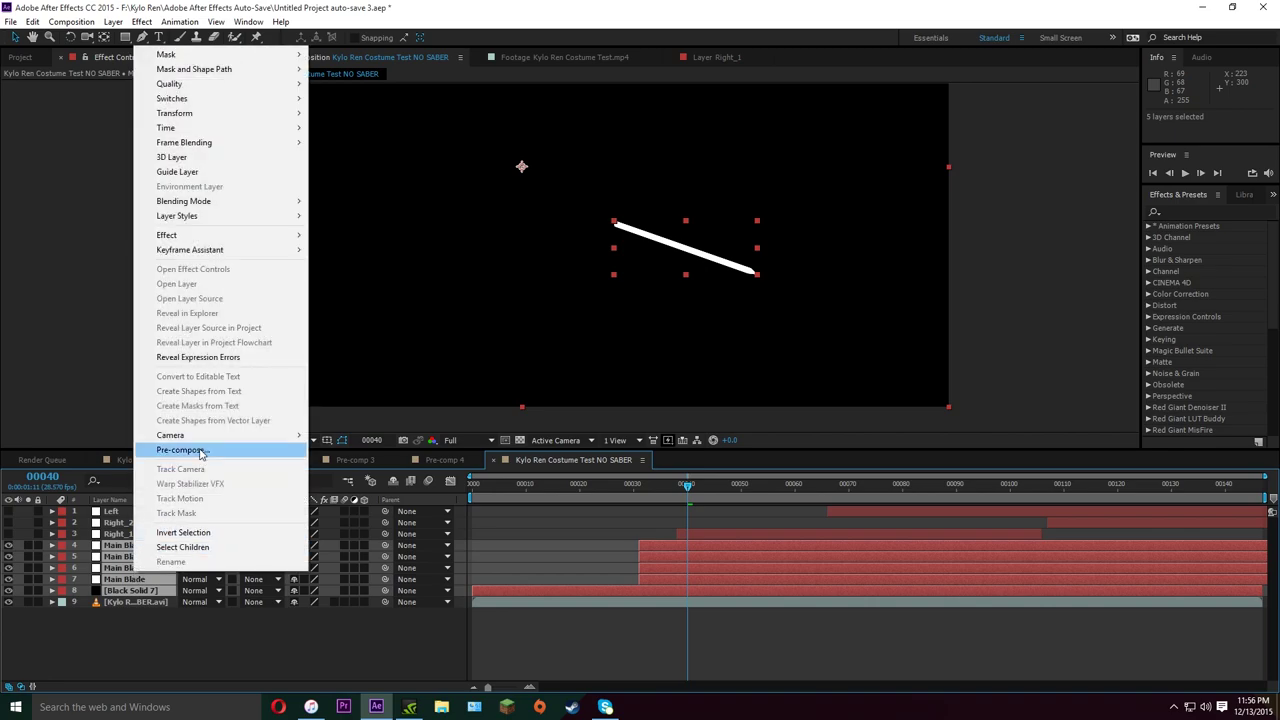
click(122, 567)
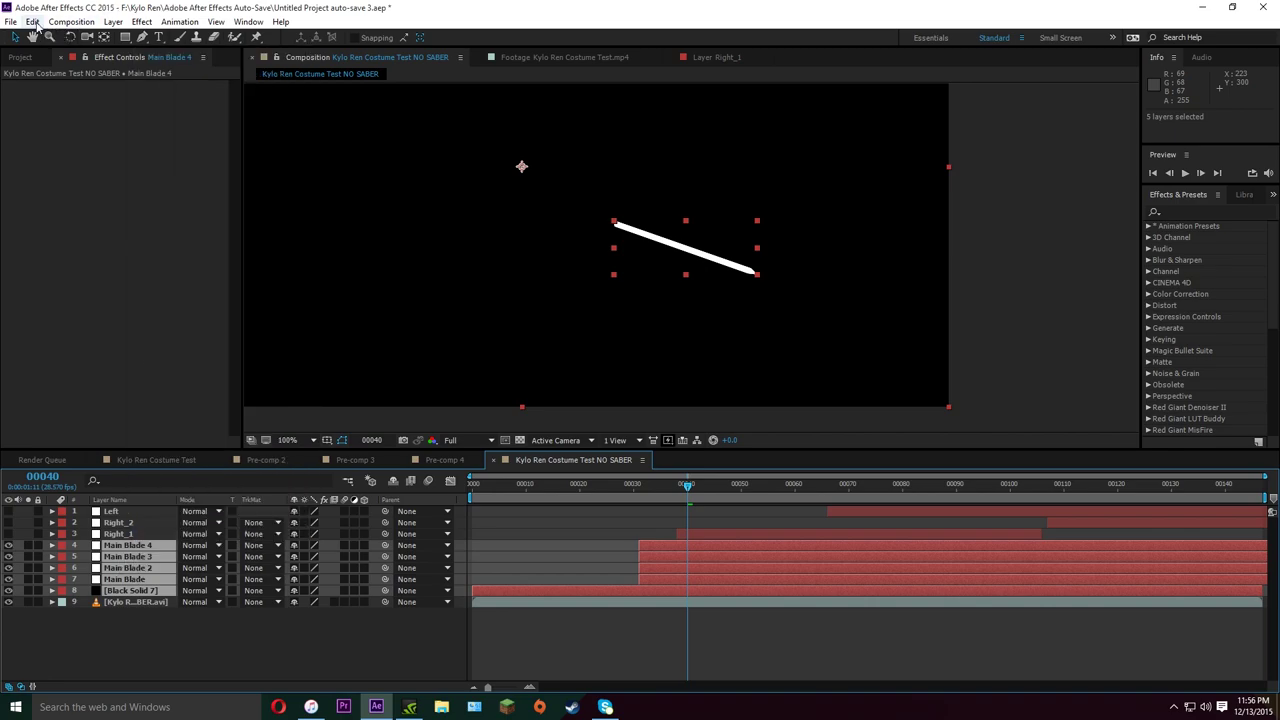
click(32, 21)
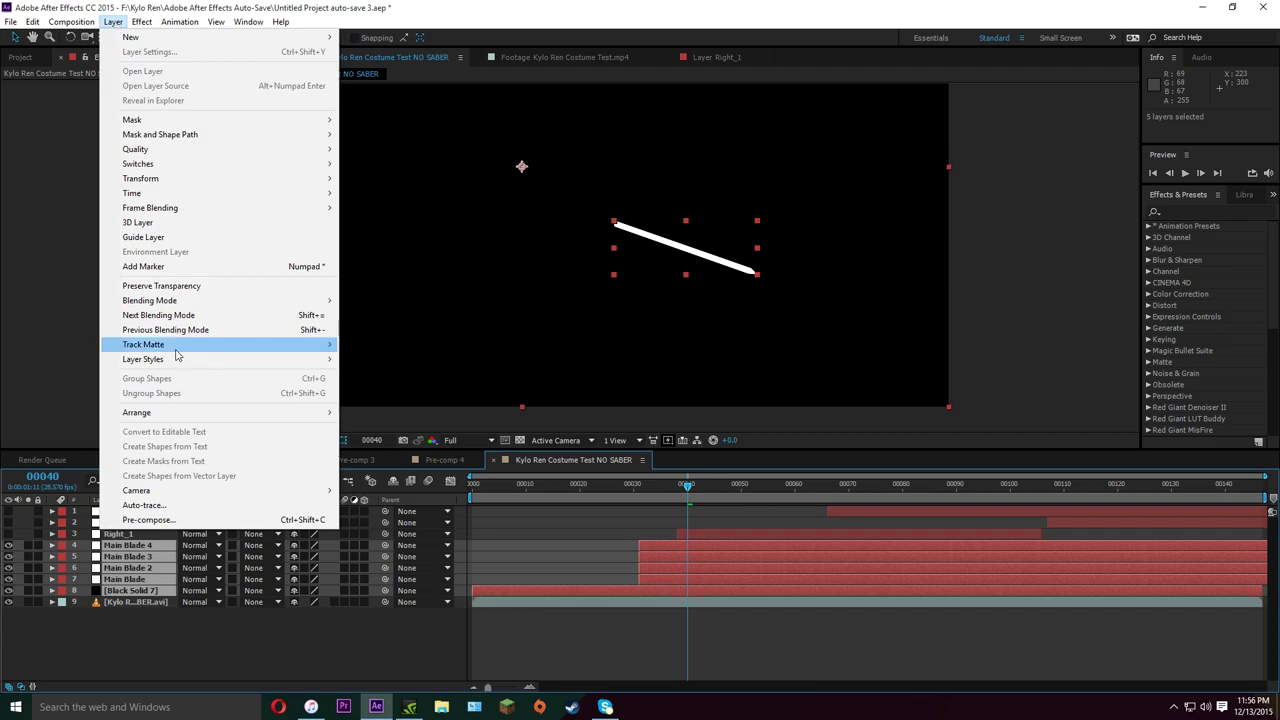
click(150, 520)
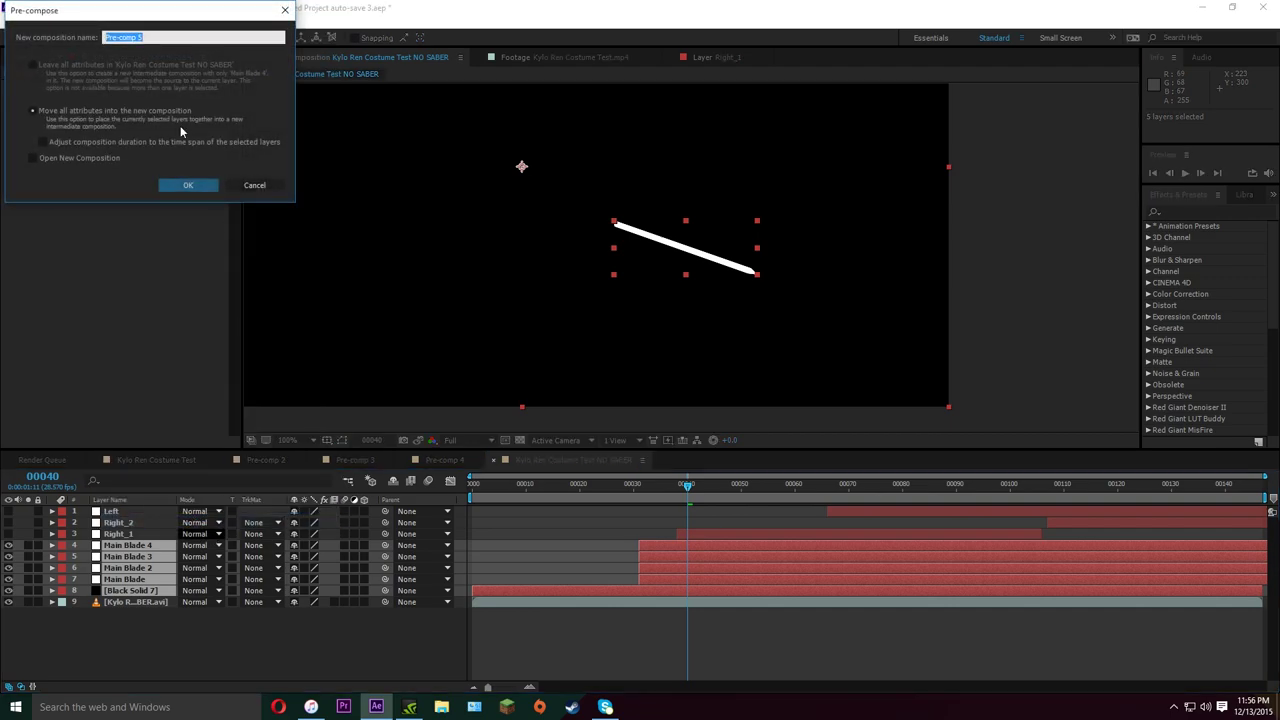
drag(143, 12, 534, 277)
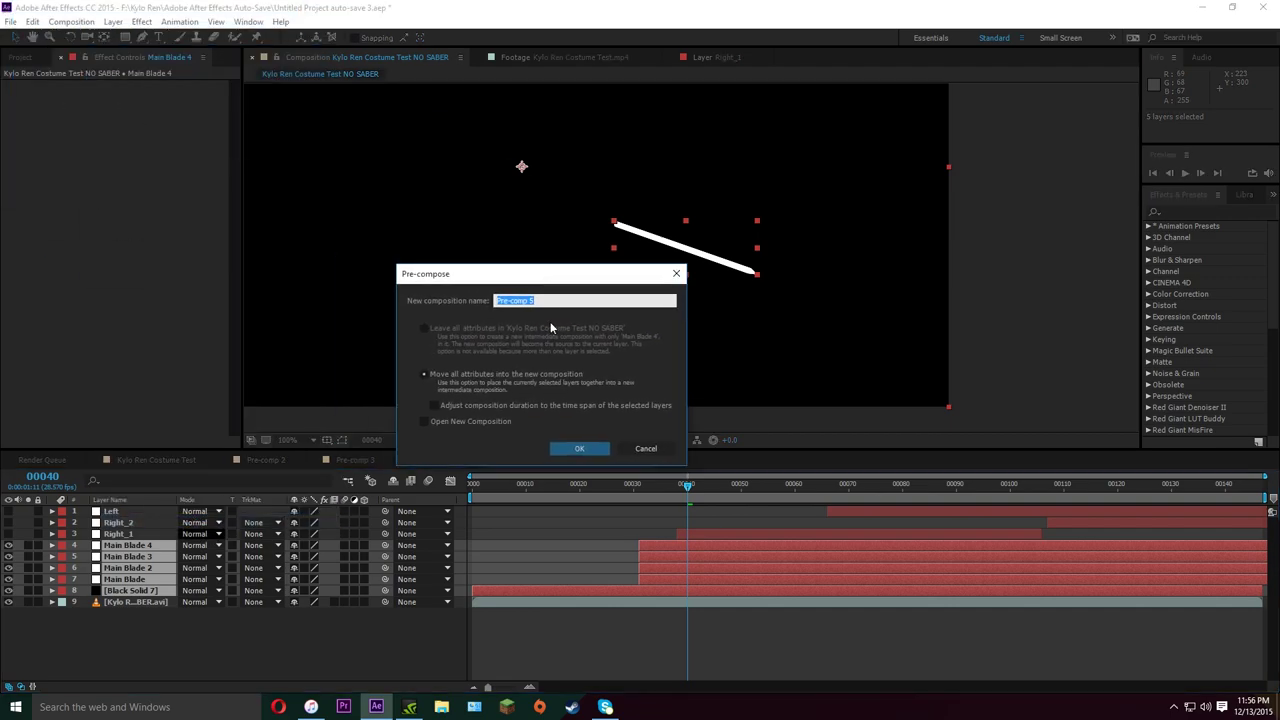
key(BackSpace)
text(Main_Blade_Core)
click(579, 448)
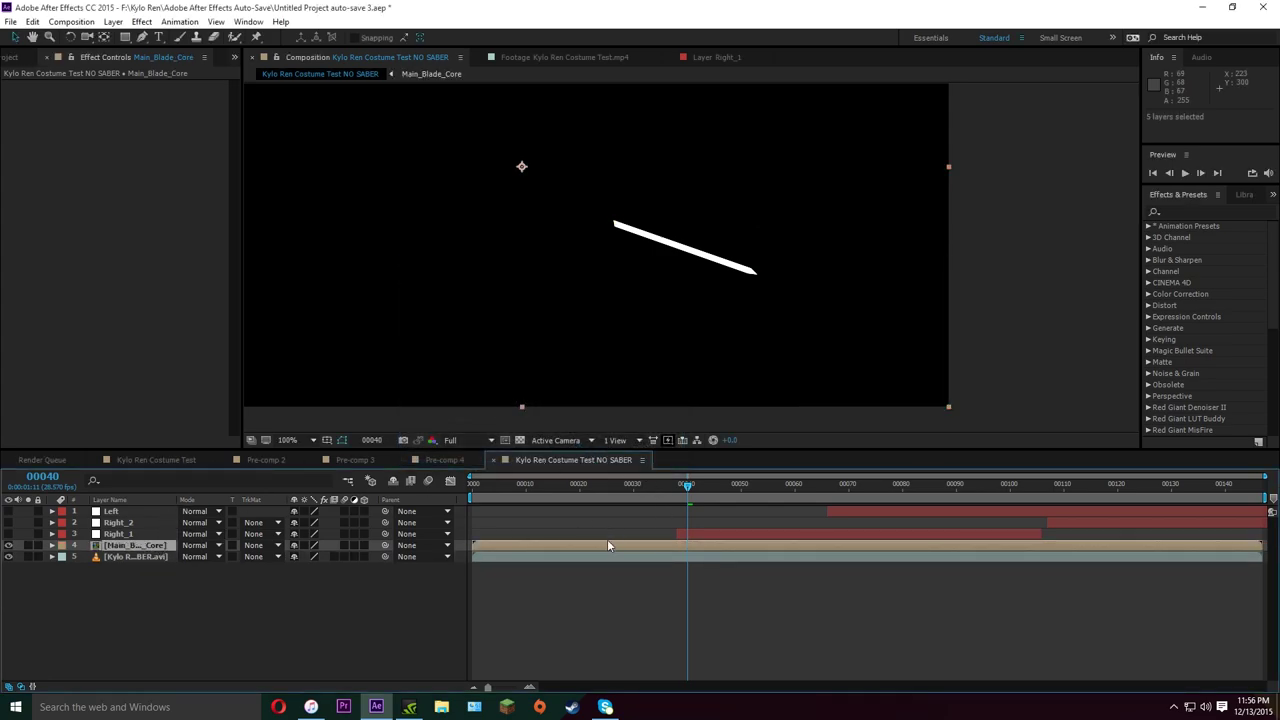
Open the Main_Blade_Core pre-comp, zoom in on the blade, and select Main Blade 2
double_click(716, 544)
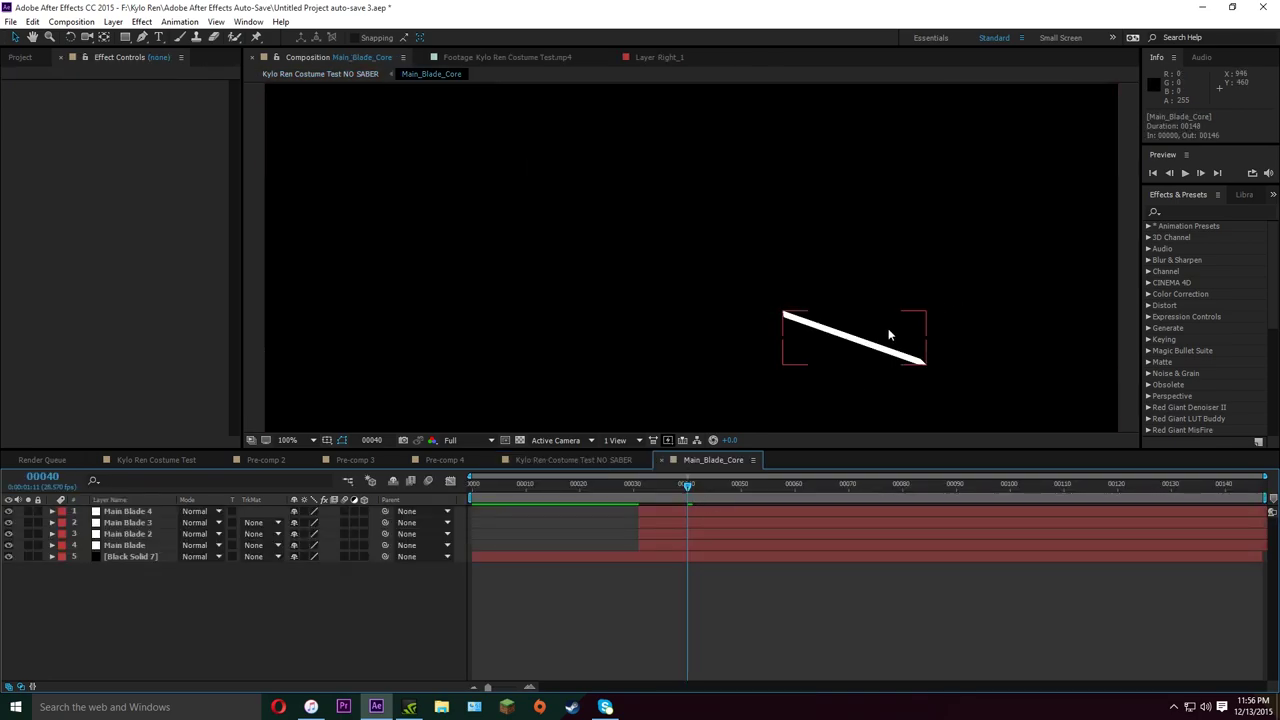
key(period)
drag(888, 328, 607, 188)
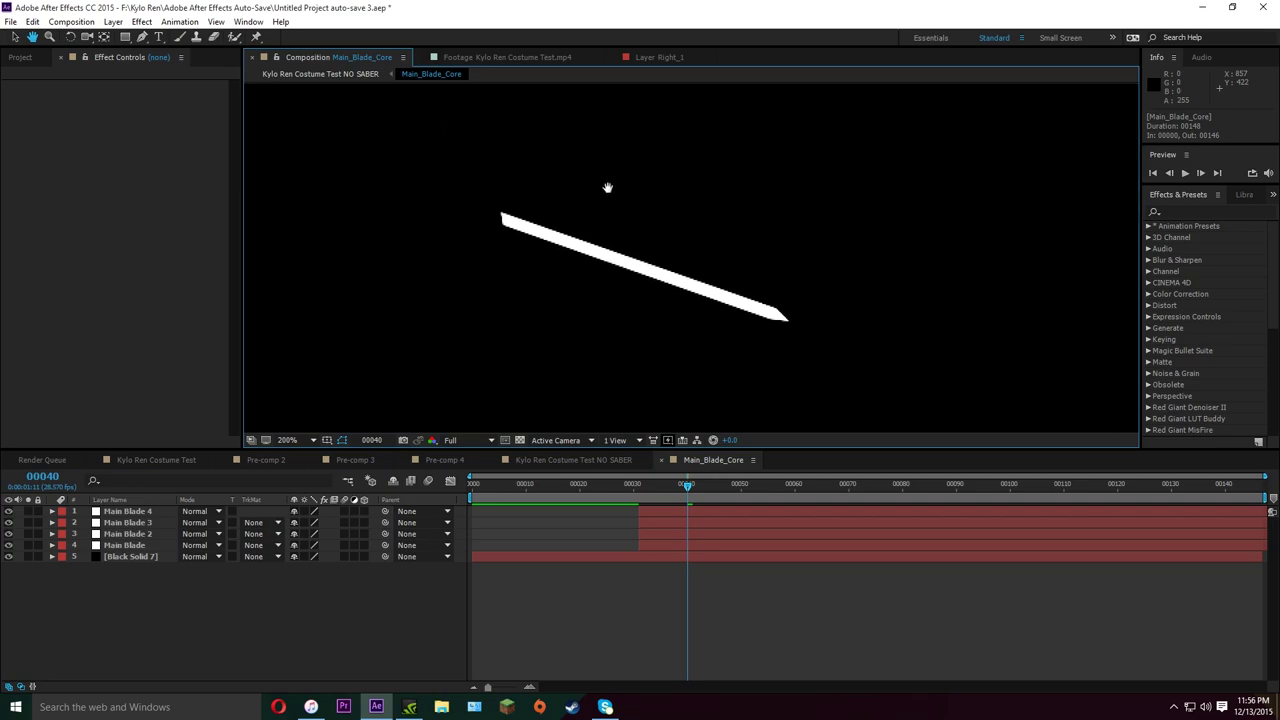
key(v)
click(140, 524)
click(140, 545)
click(140, 534)
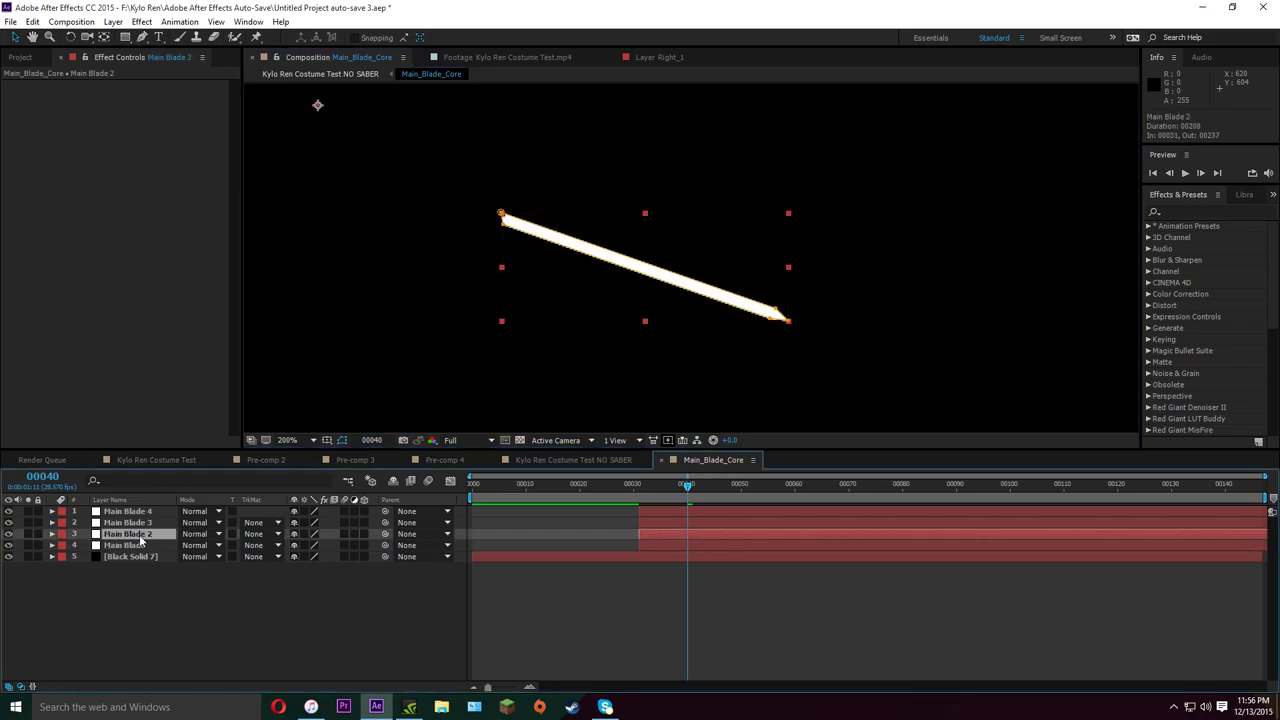
Try a 32-pixel mask feather on Main Blade 2, reset it to 0, and collapse the properties
key(f)
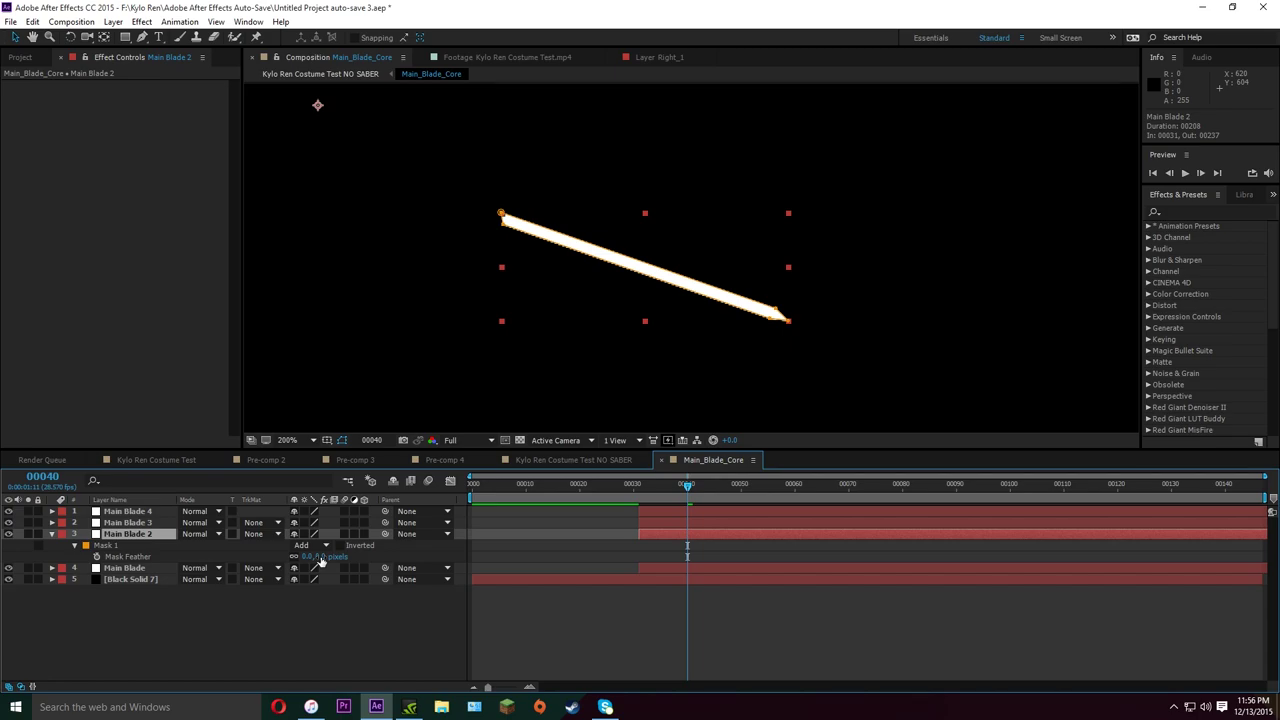
drag(310, 556, 336, 568)
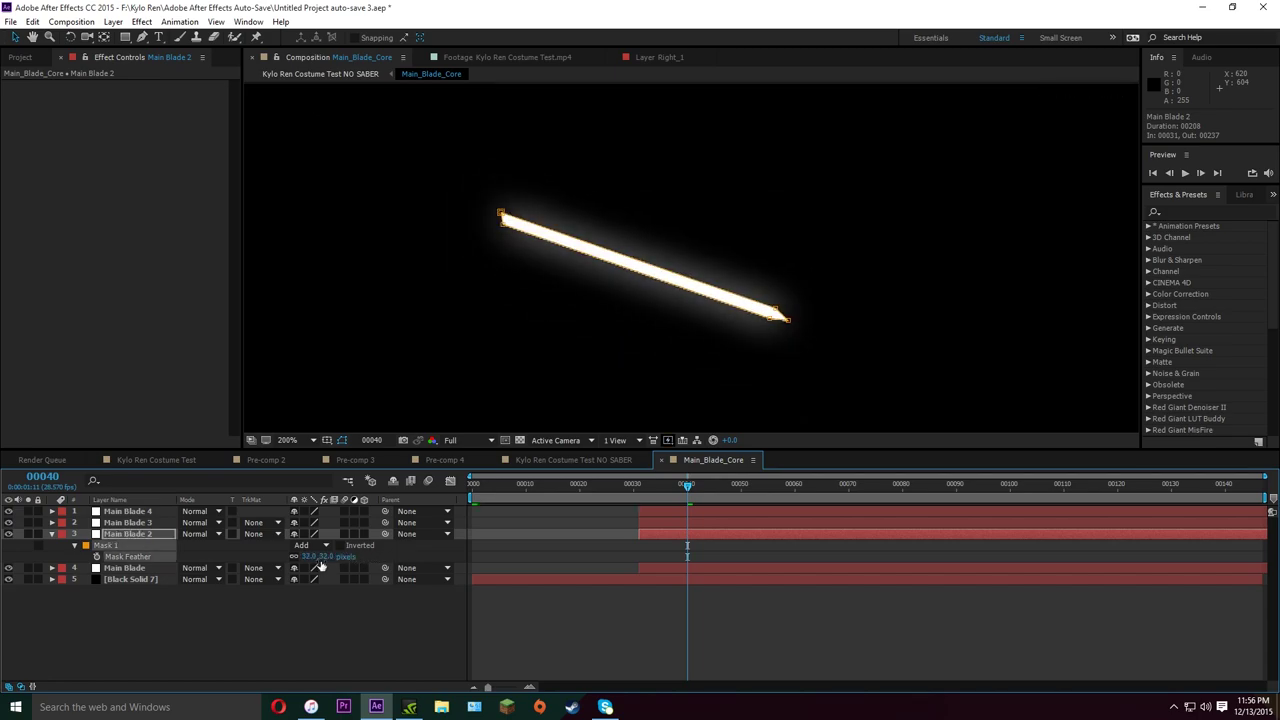
click(314, 556)
text(0)
key(Return)
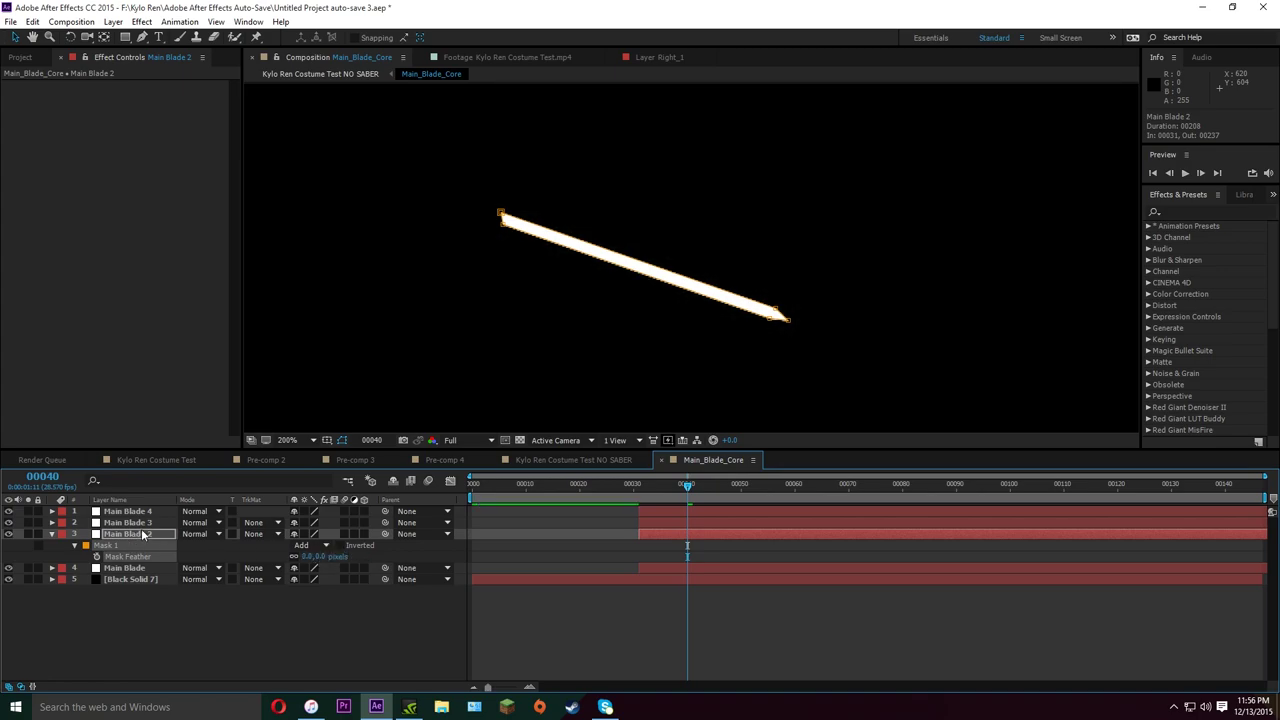
click(143, 535)
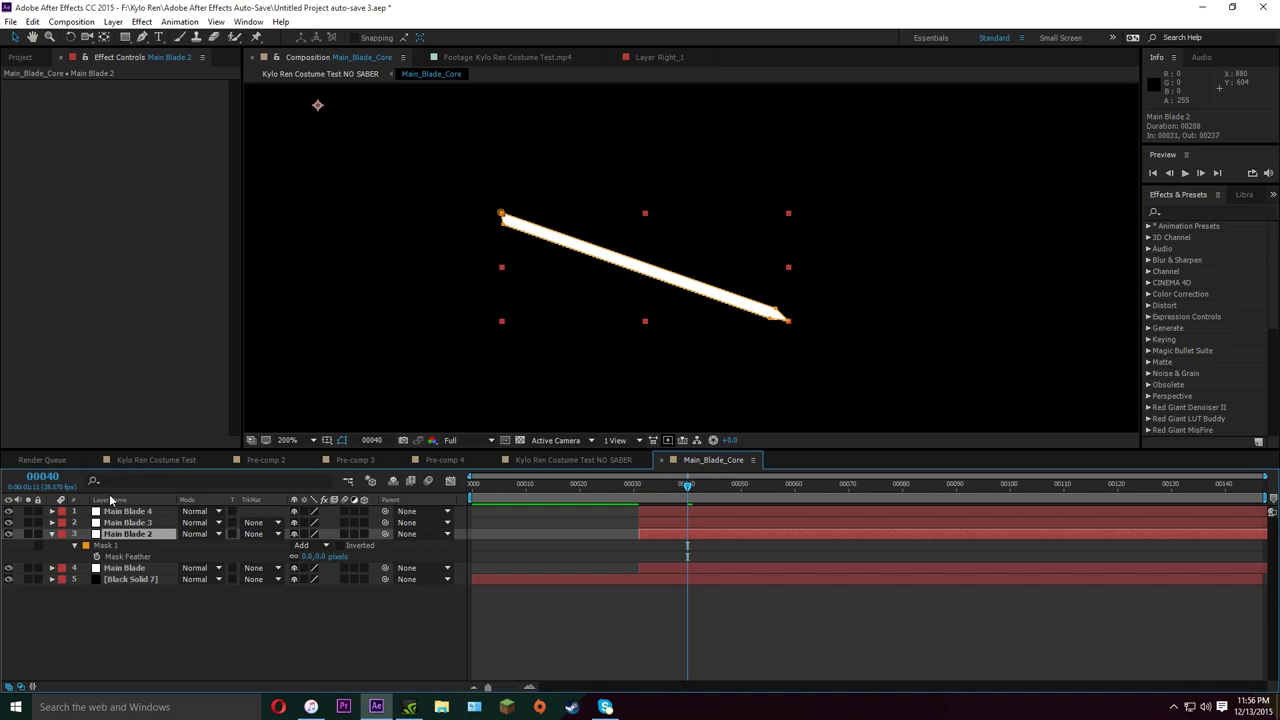
click(51, 534)
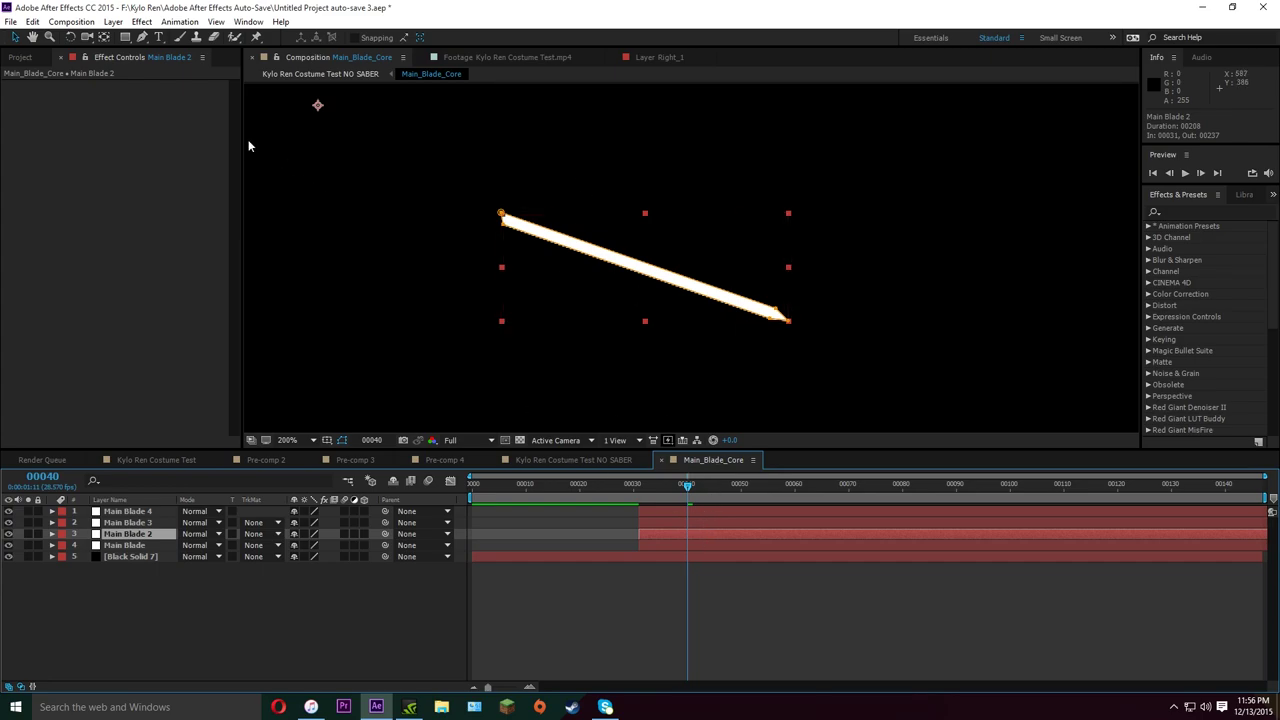
Add Fast Blur to Main Blade 2 with Blurriness 20 and preview the glow
click(142, 22)
mouse_move(250, 115)
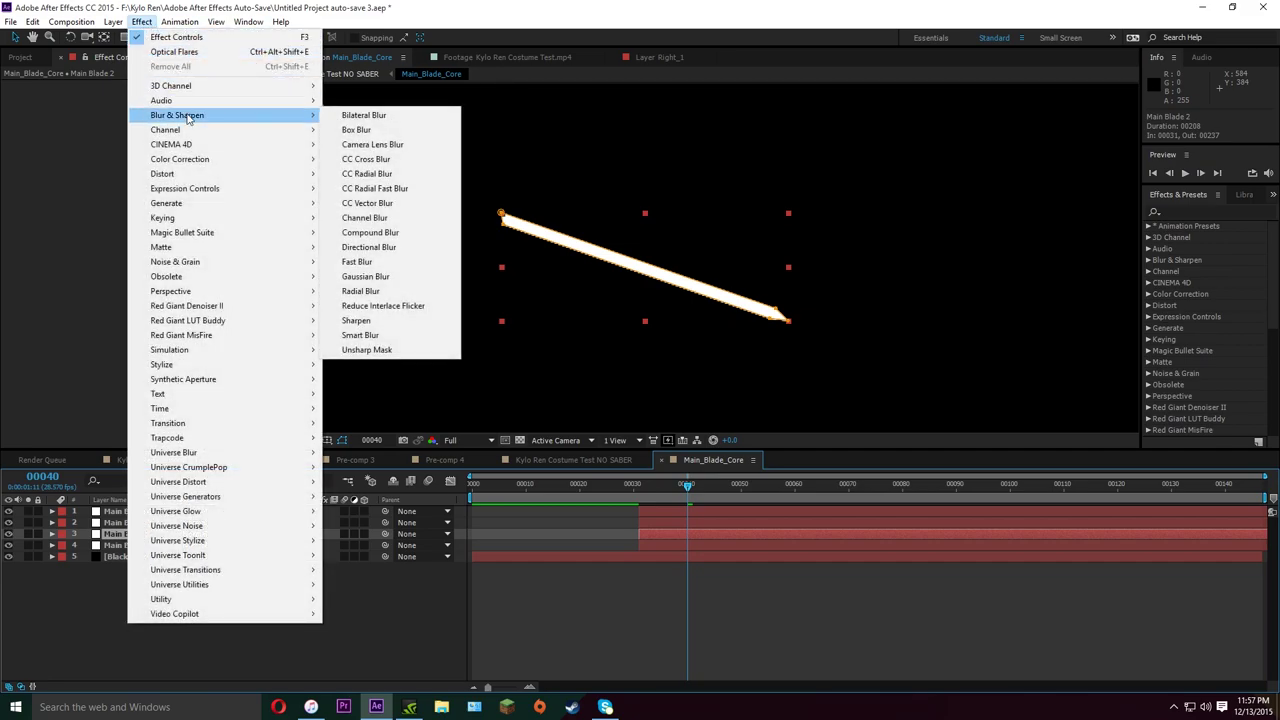
click(380, 262)
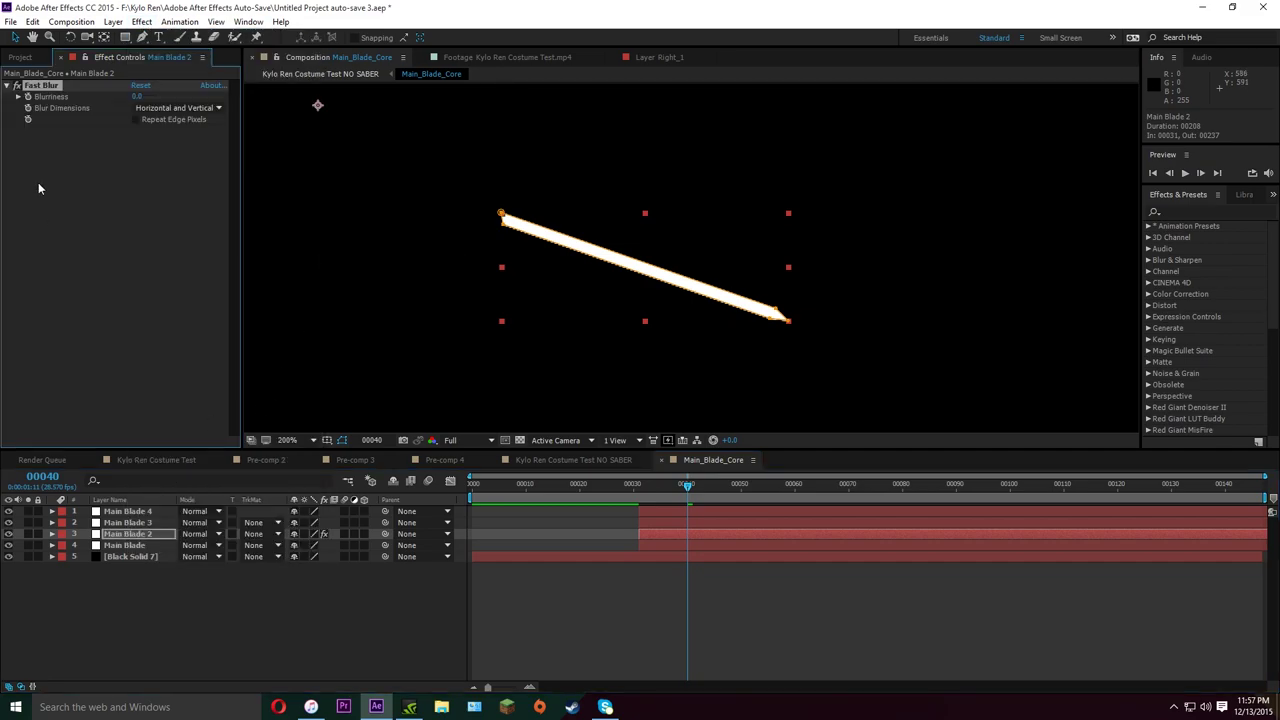
click(137, 97)
text(20)
key(Return)
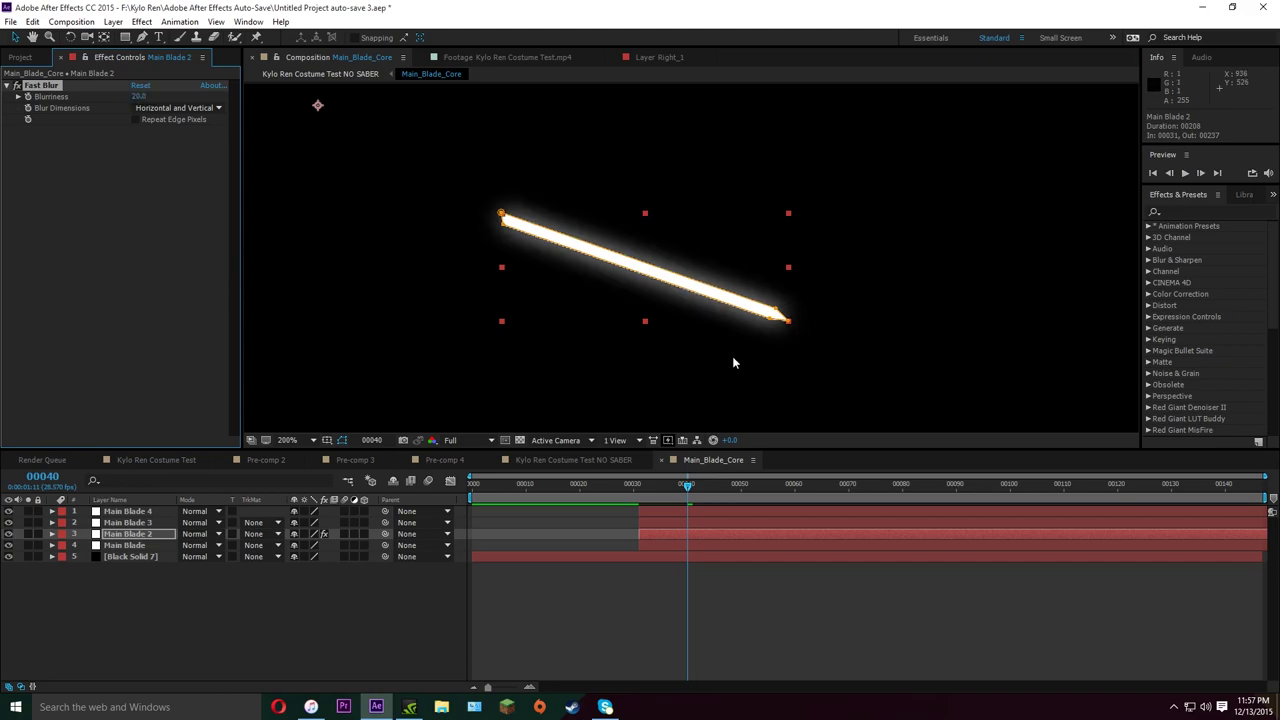
click(740, 621)
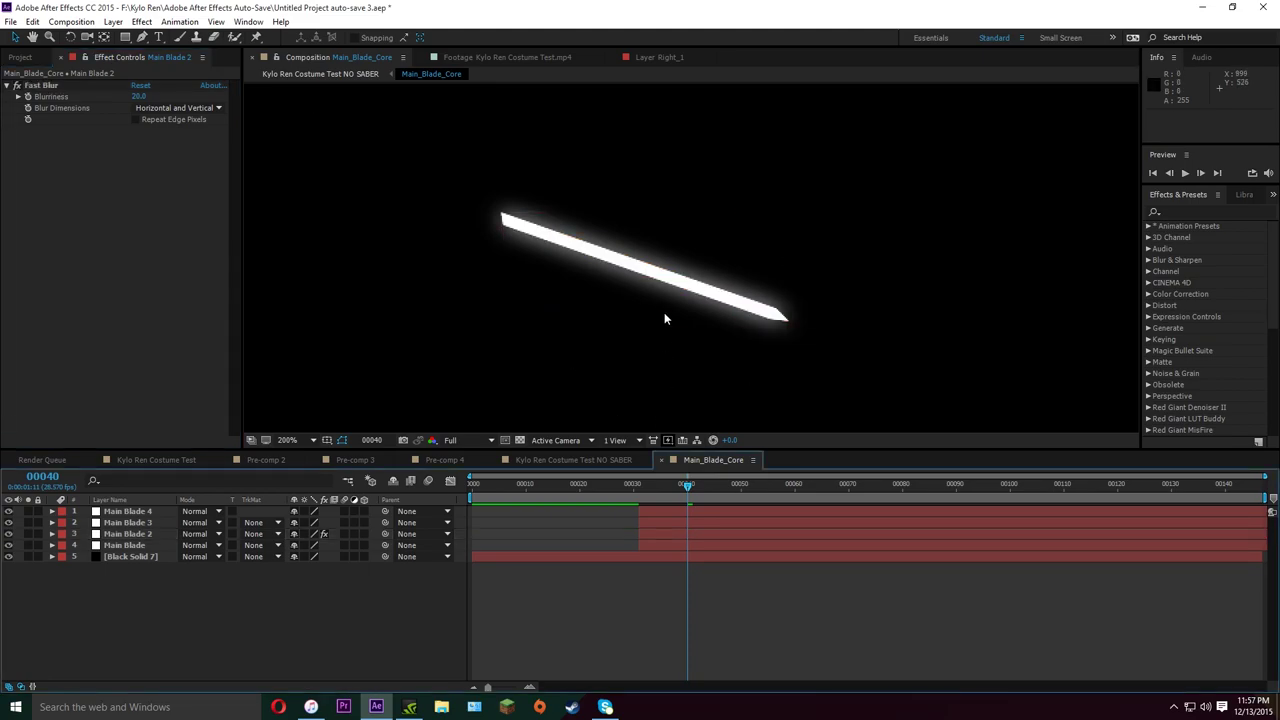
click(668, 533)
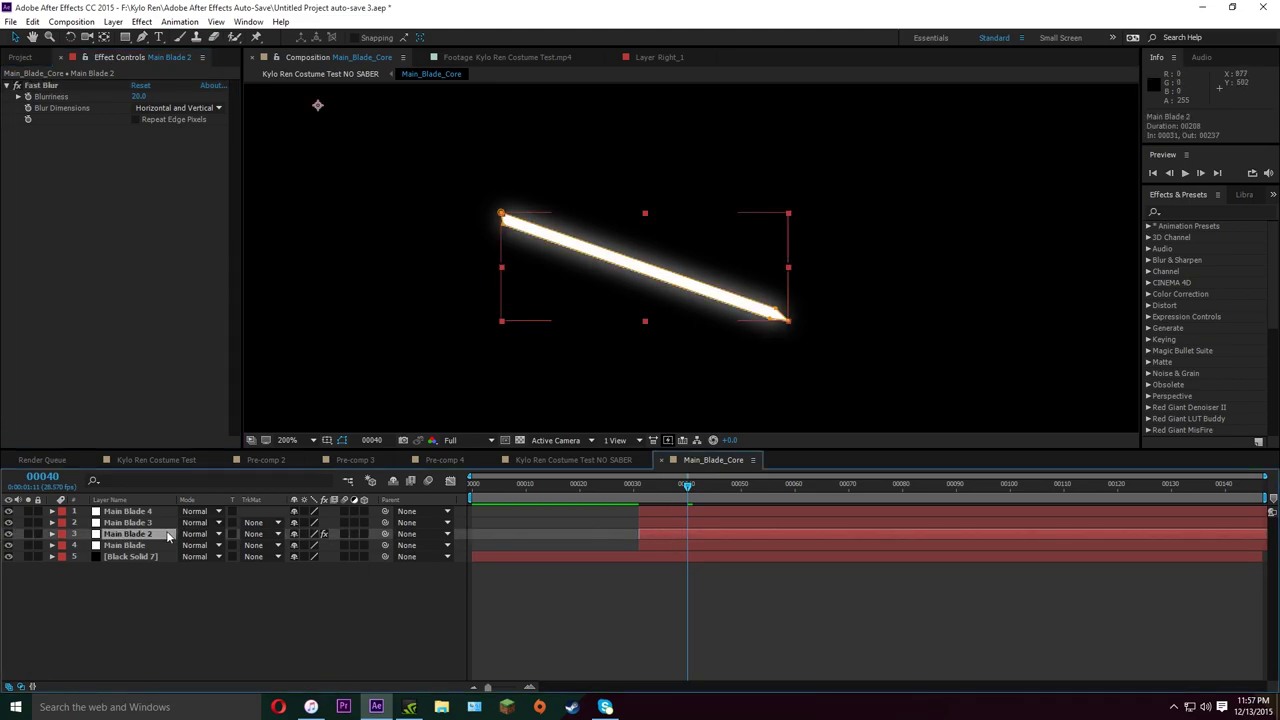
key(ctrl+Up)
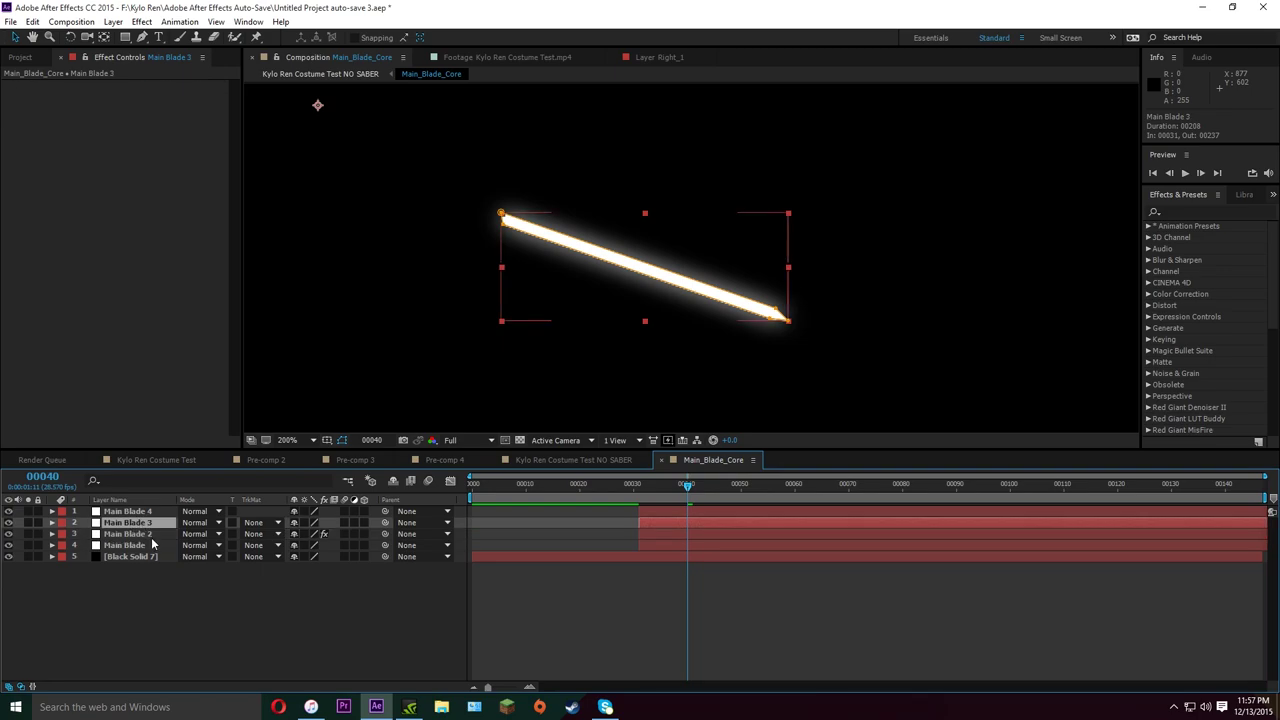
key(ctrl+Down)
Add Fast Blur to Main Blade 3 with Blurriness 50
click(143, 522)
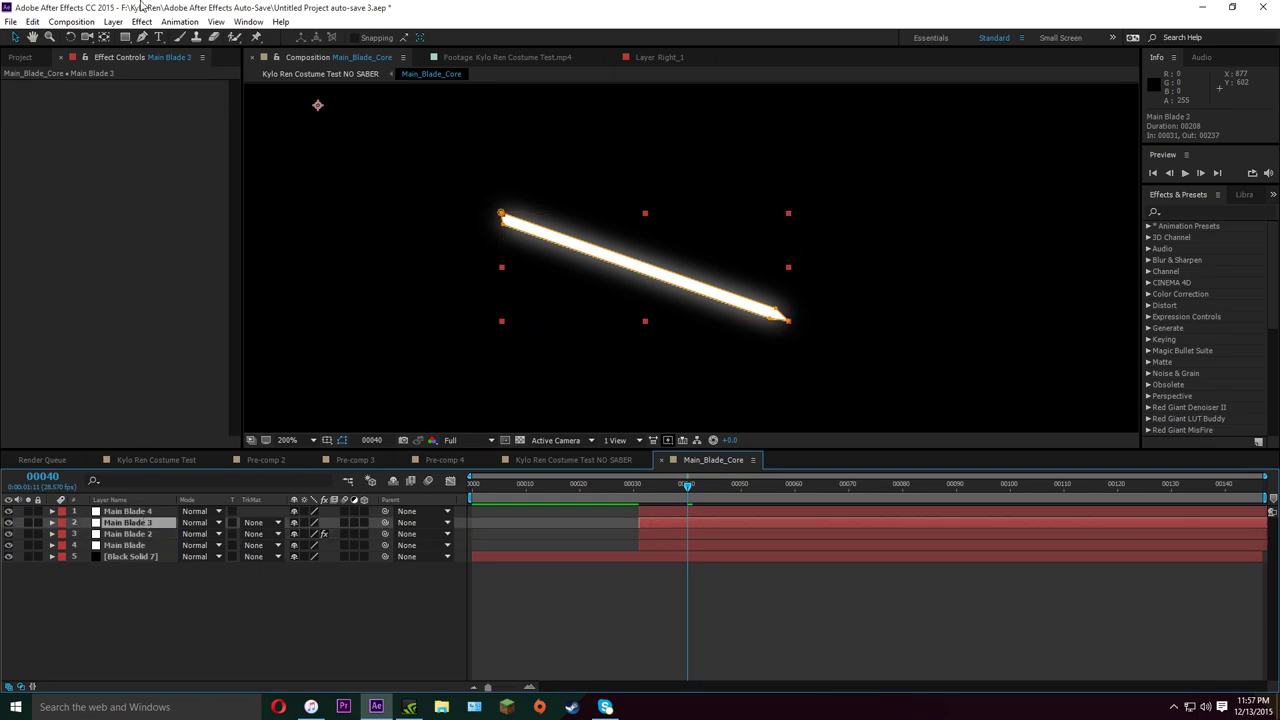
click(141, 21)
click(160, 56)
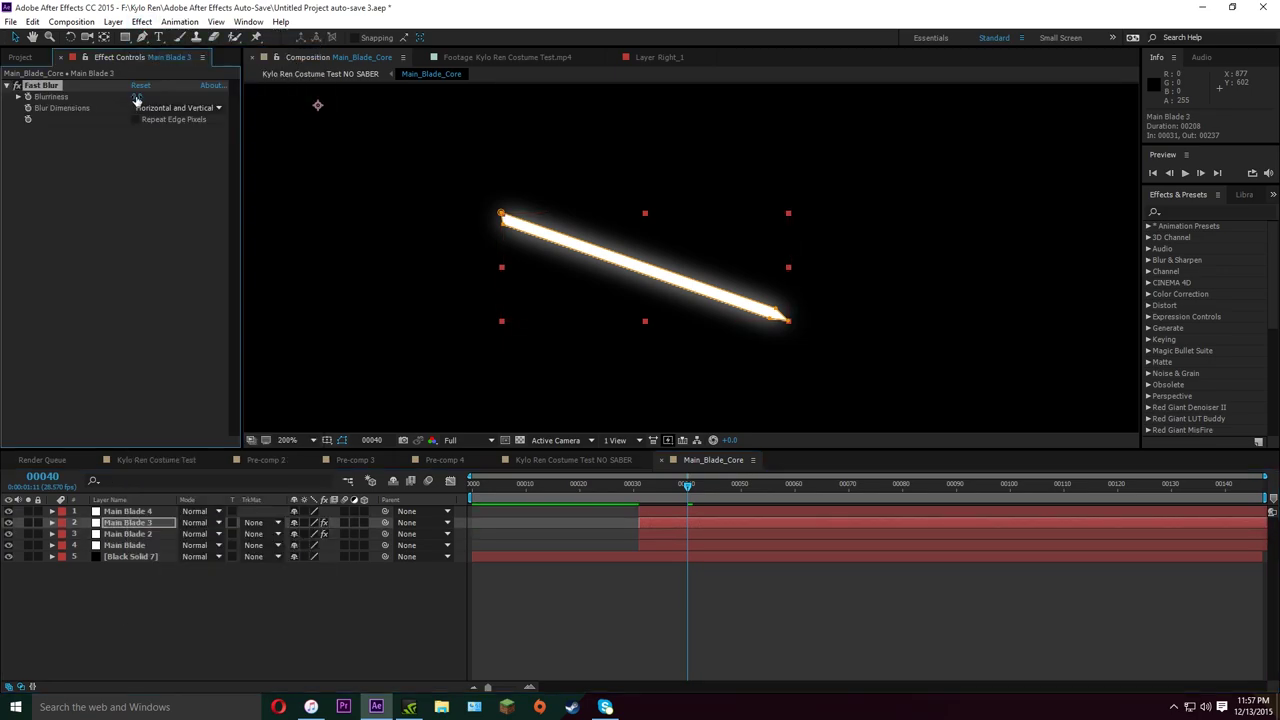
click(141, 96)
text(50)
key(Return)
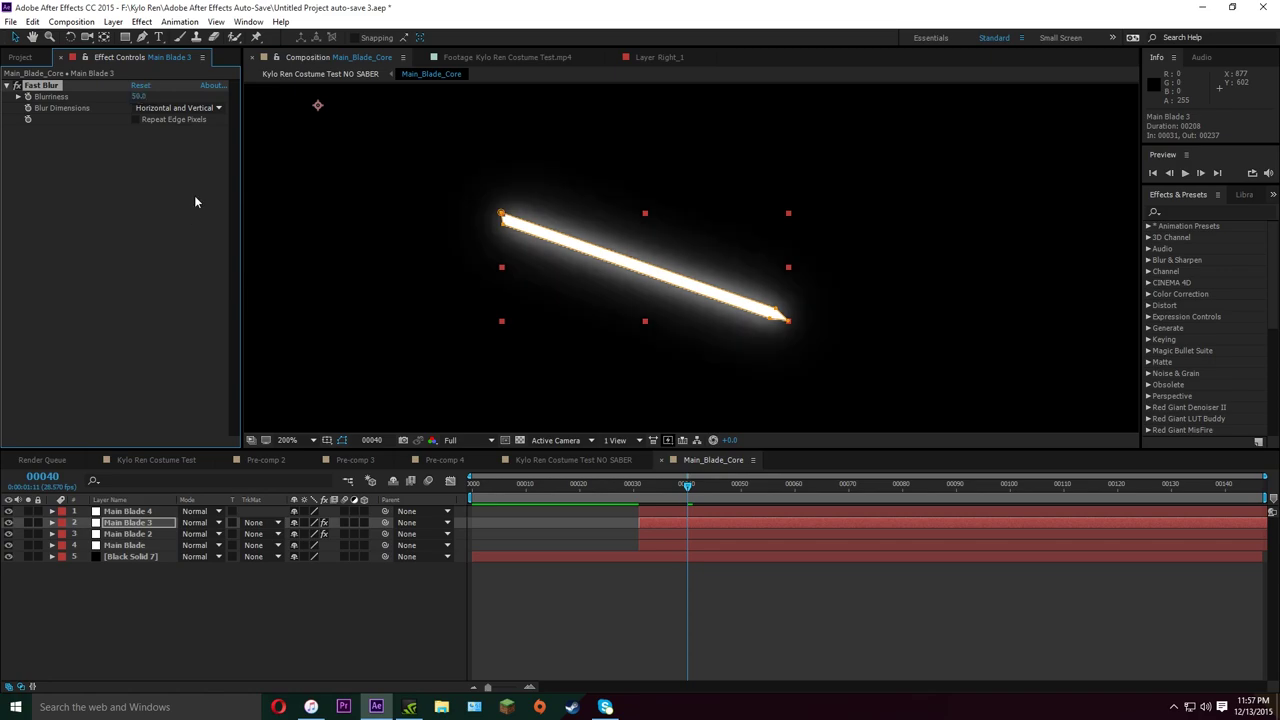
Retune the blurs: Main Blade 2 to 7.5 and Main Blade 3 to 20
click(130, 534)
click(143, 96)
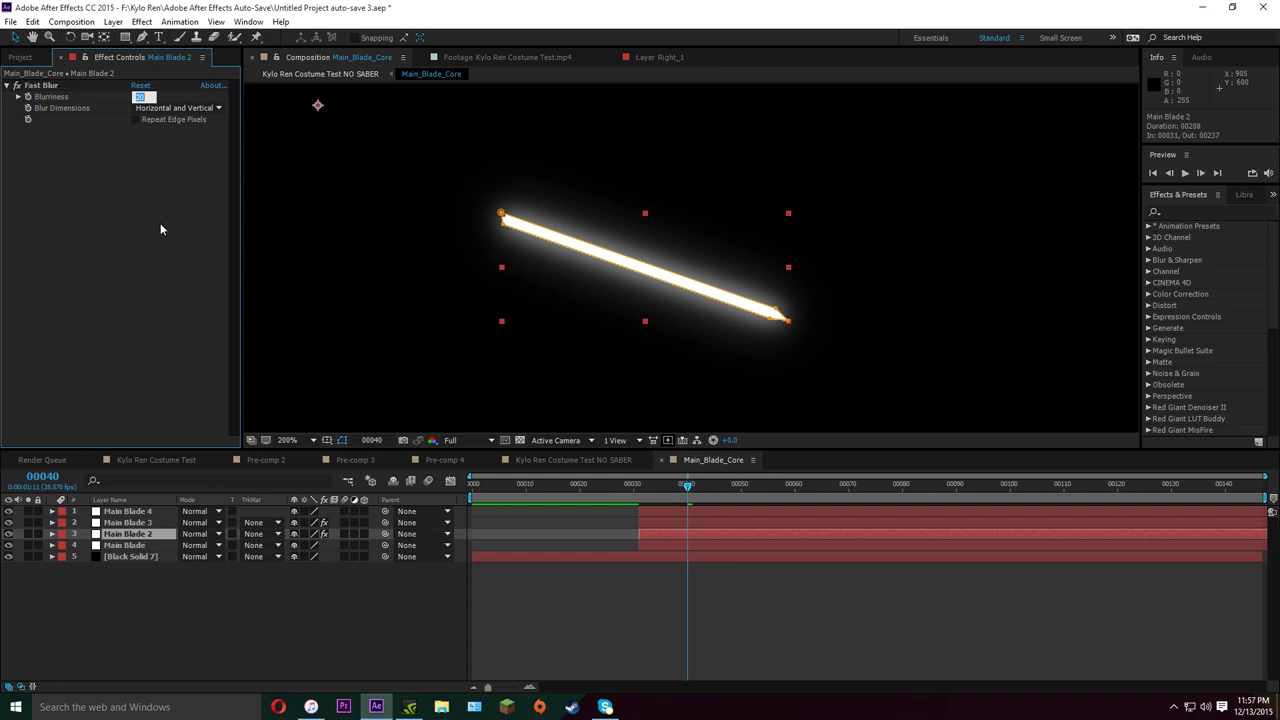
text(7.5)
key(Return)
click(128, 522)
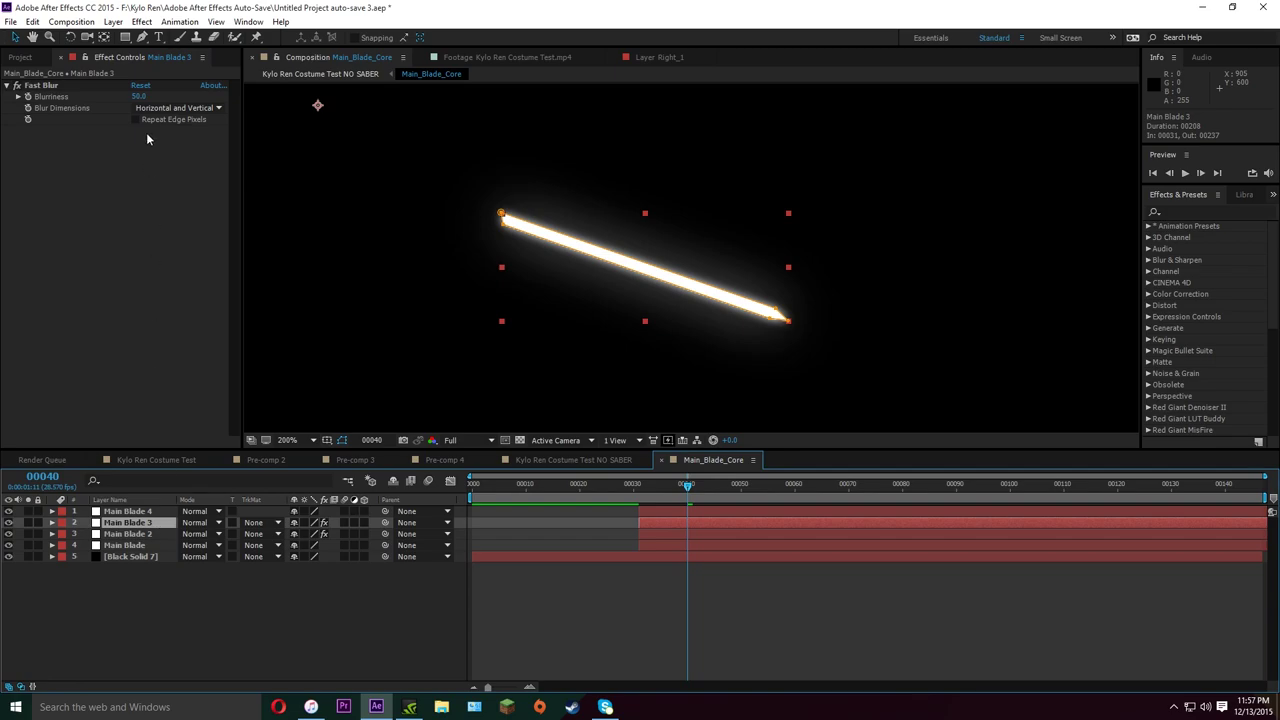
click(139, 96)
text(20)
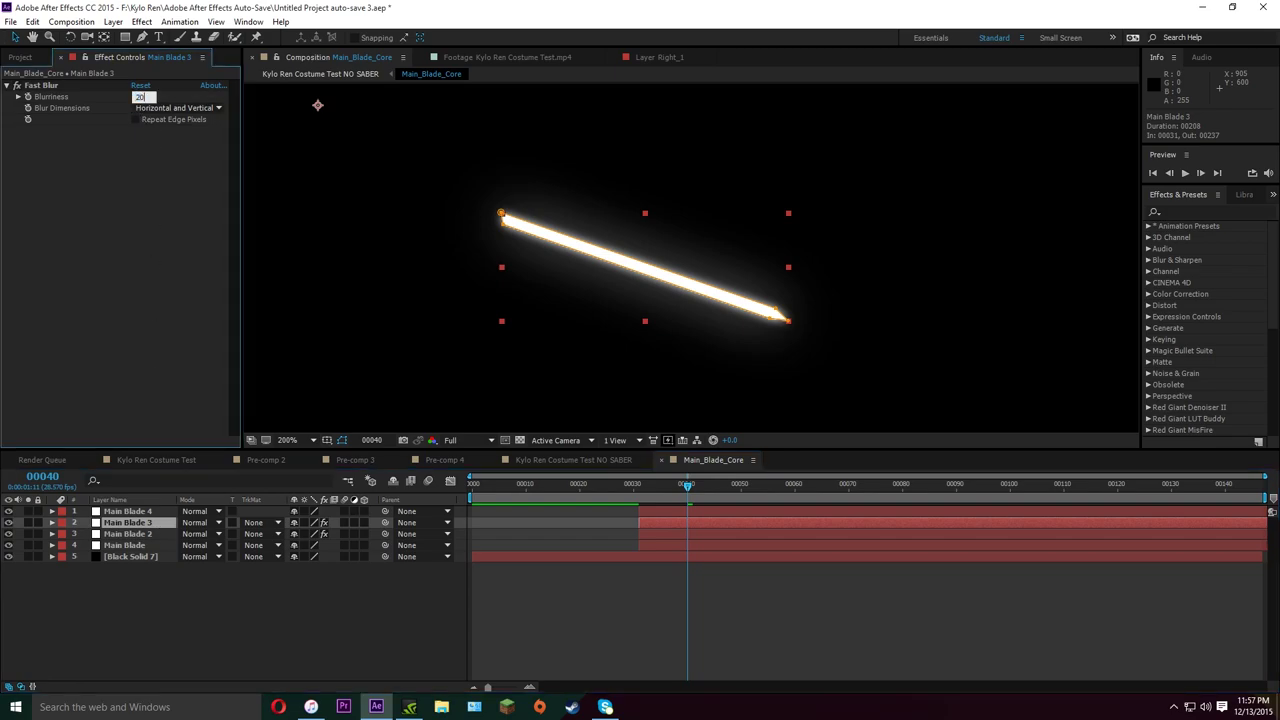
key(Return)
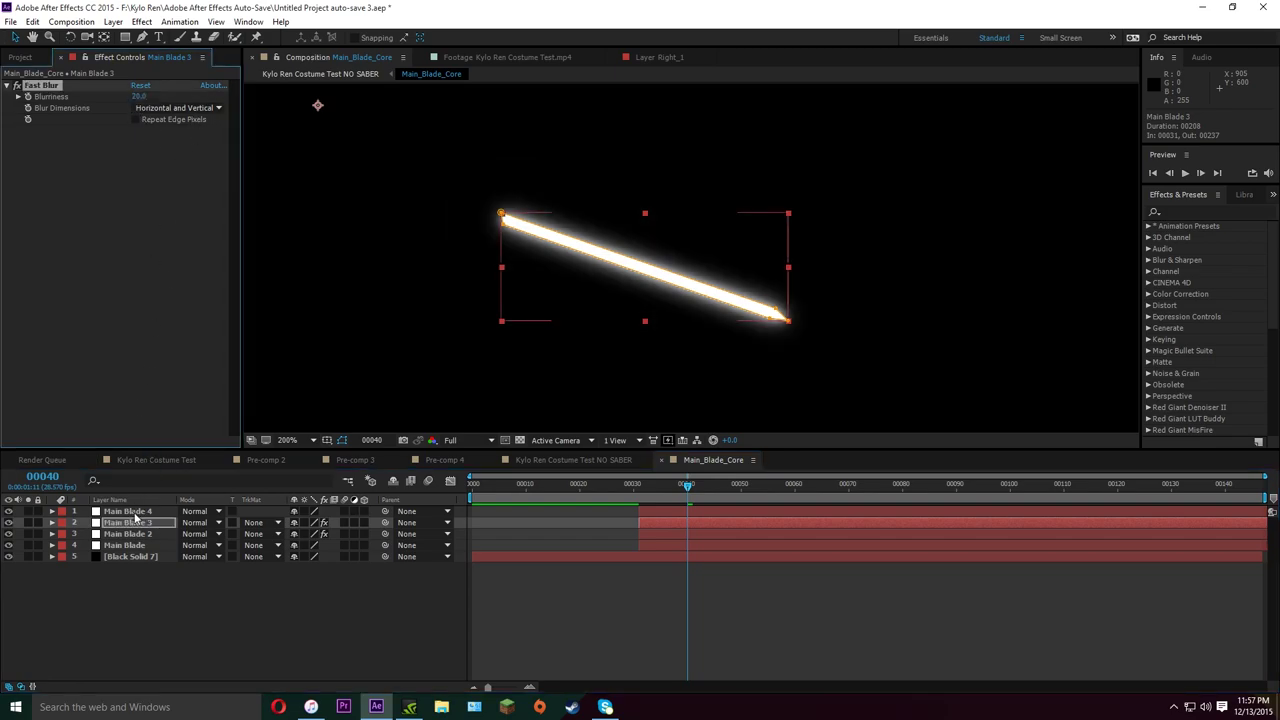
Add Fast Blur to Main Blade 4 at Blurriness 55, then hide the three glow layers
click(130, 512)
click(141, 21)
click(152, 51)
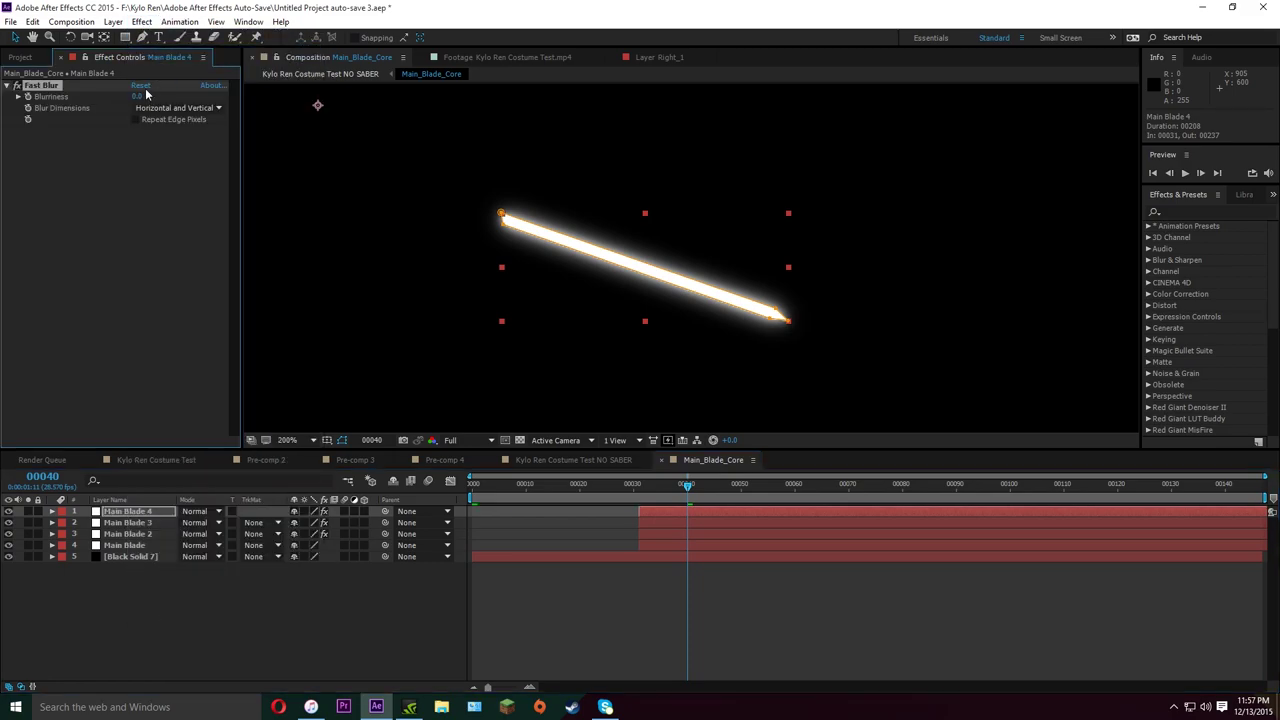
click(143, 96)
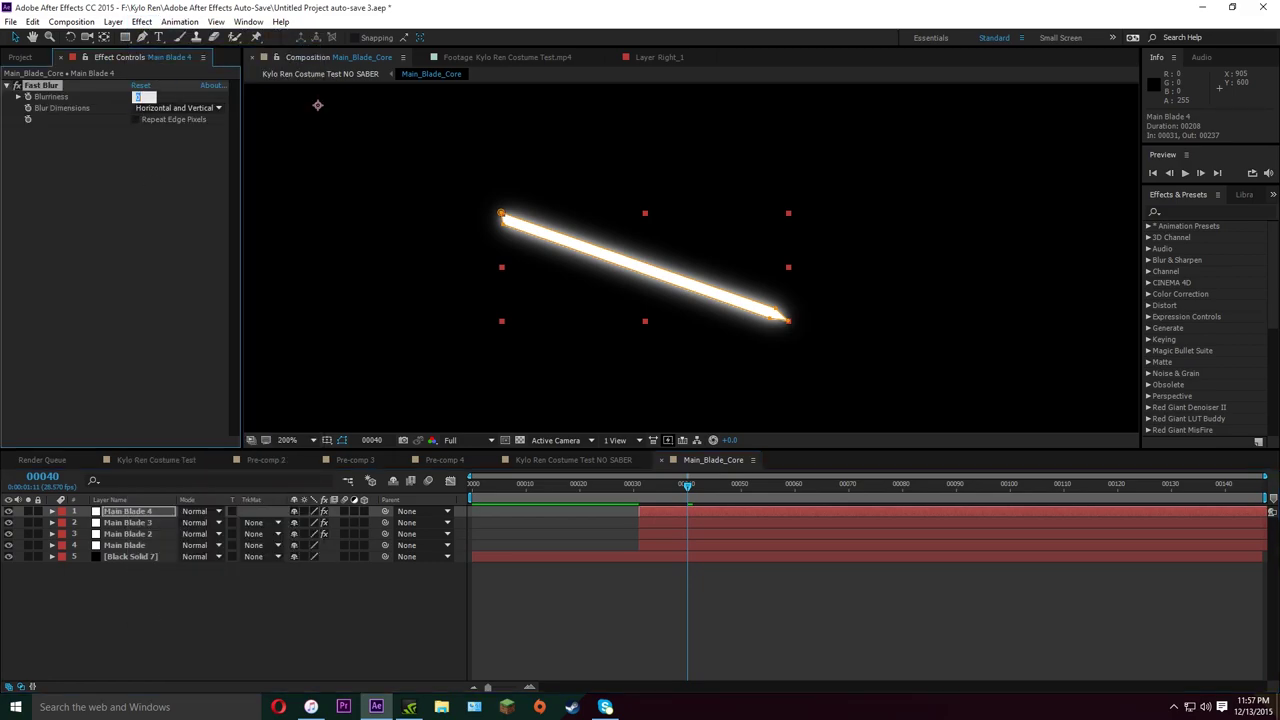
text(80)
key(Return)
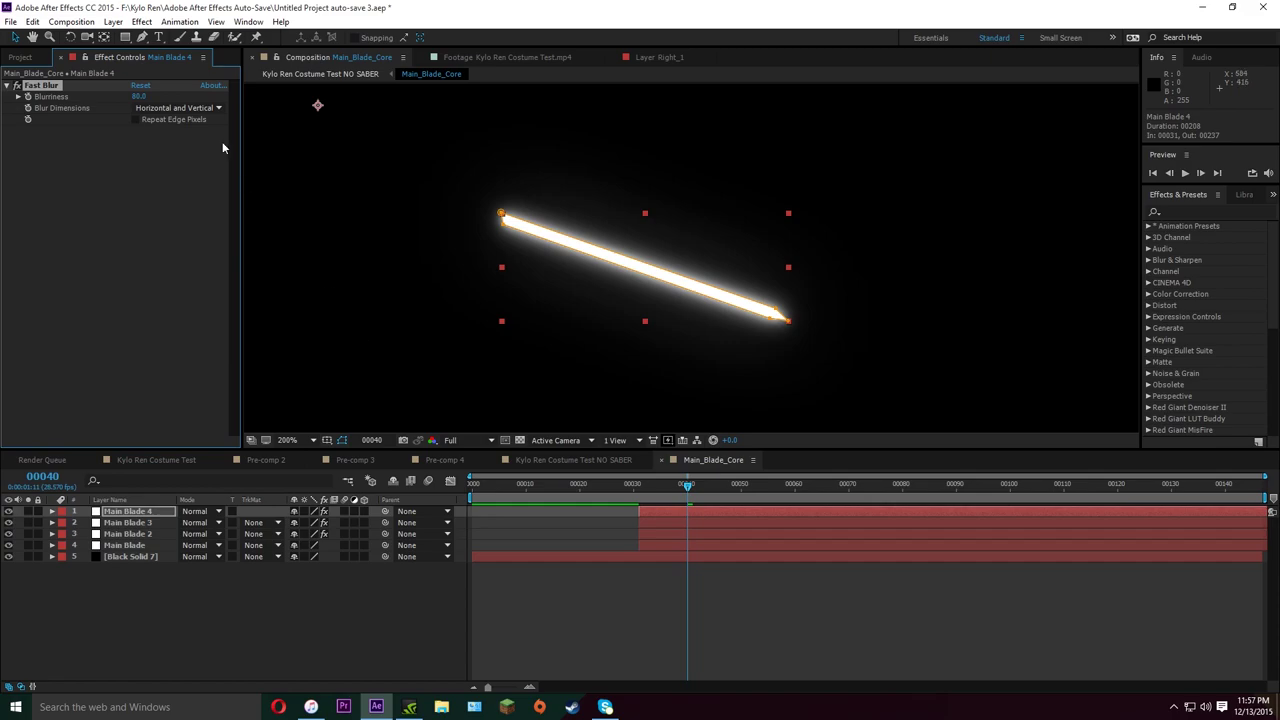
drag(141, 96, 122, 99)
click(146, 97)
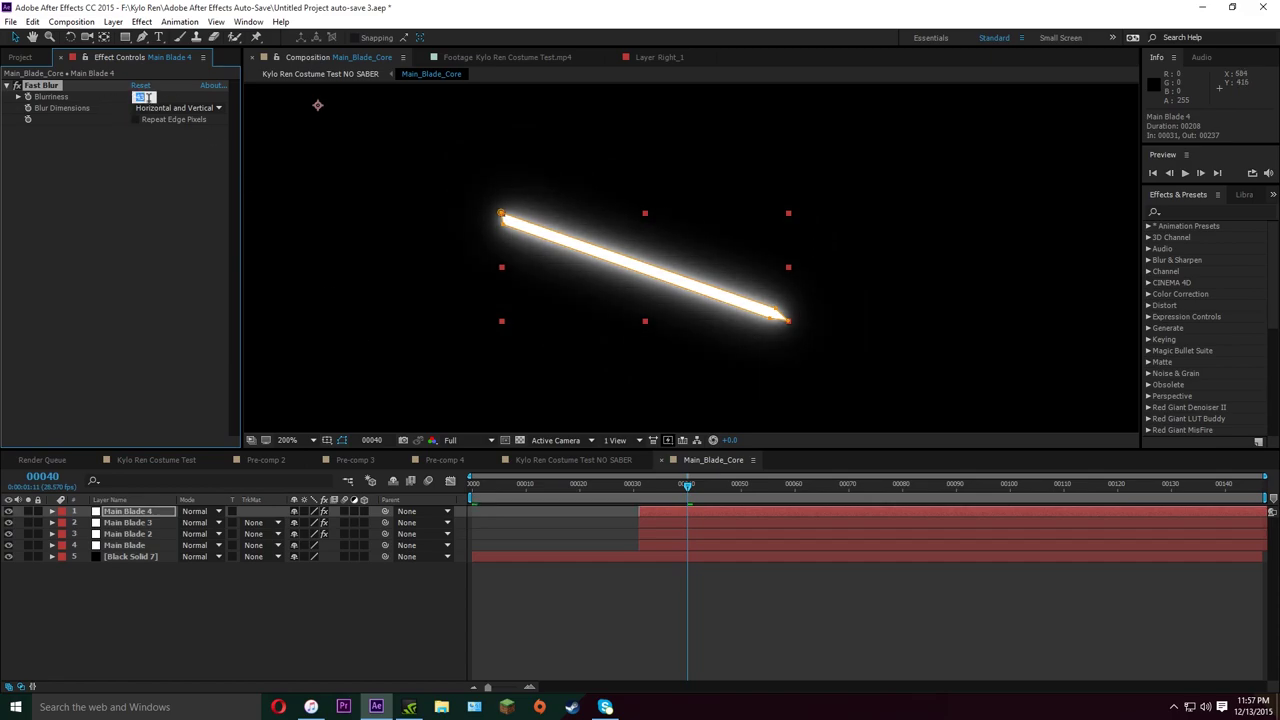
text(55)
click(701, 612)
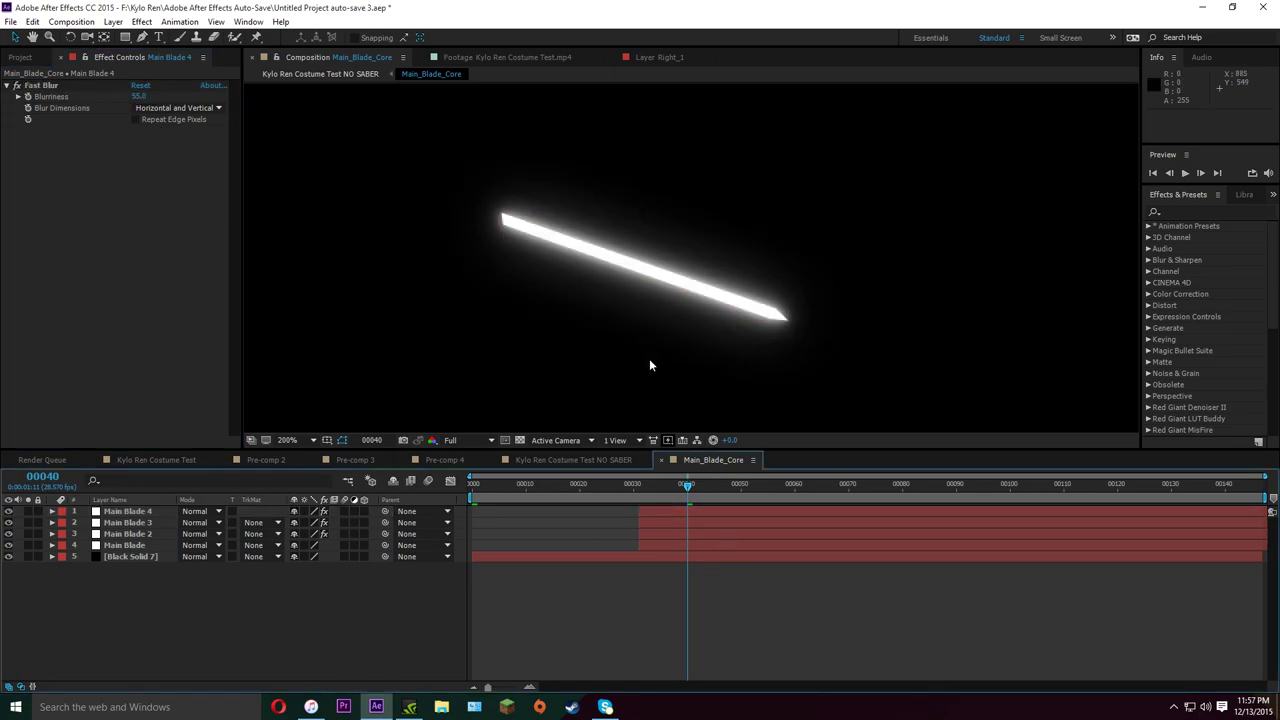
drag(9, 512, 9, 534)
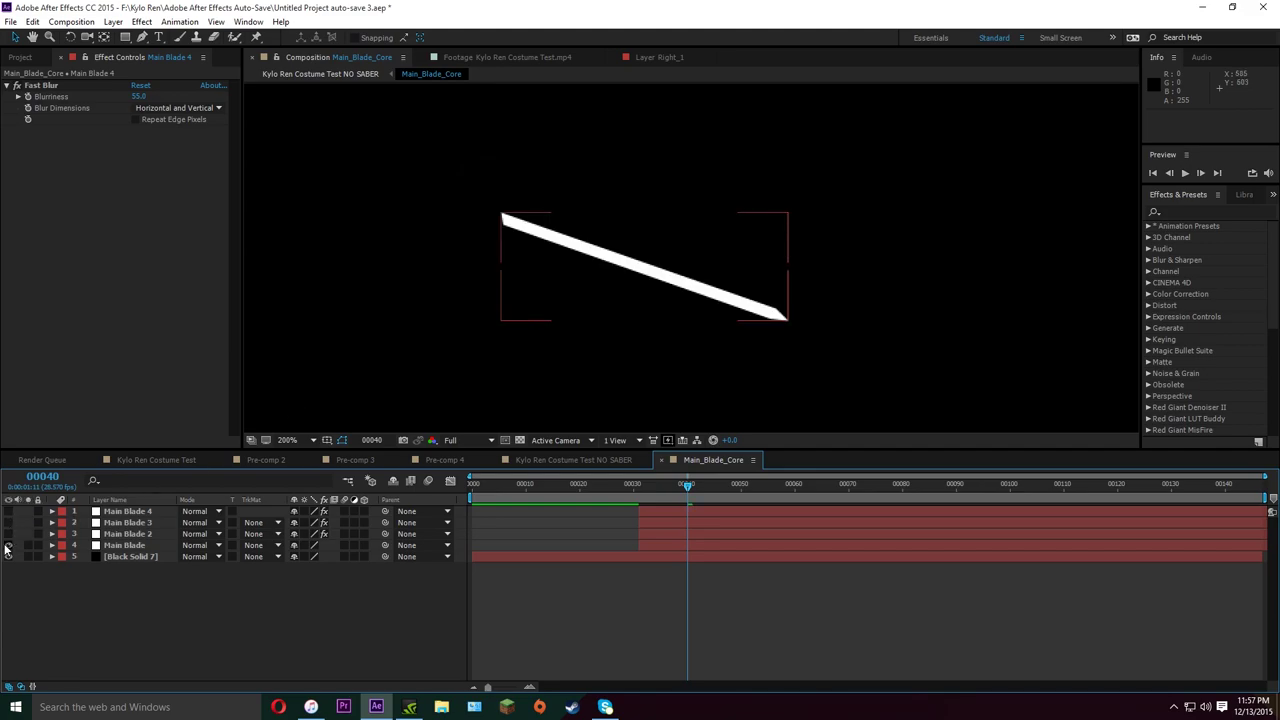
click(8, 545)
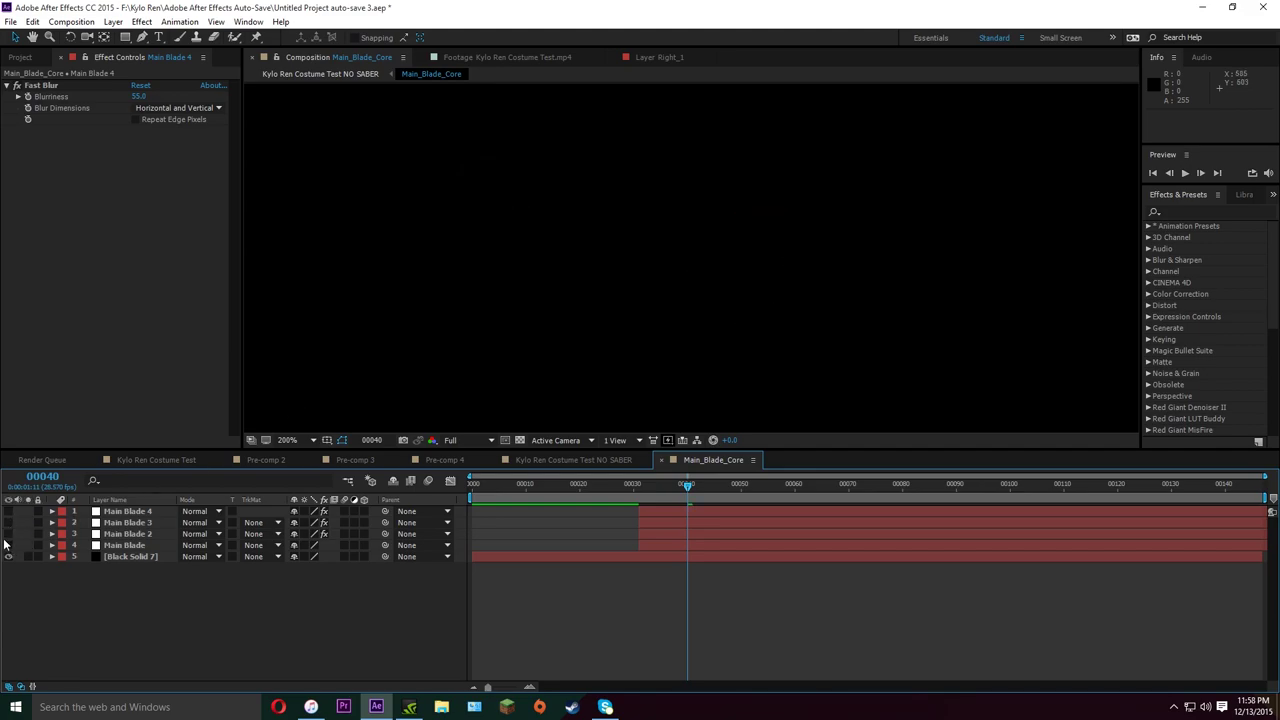
drag(9, 534, 10, 513)
click(8, 545)
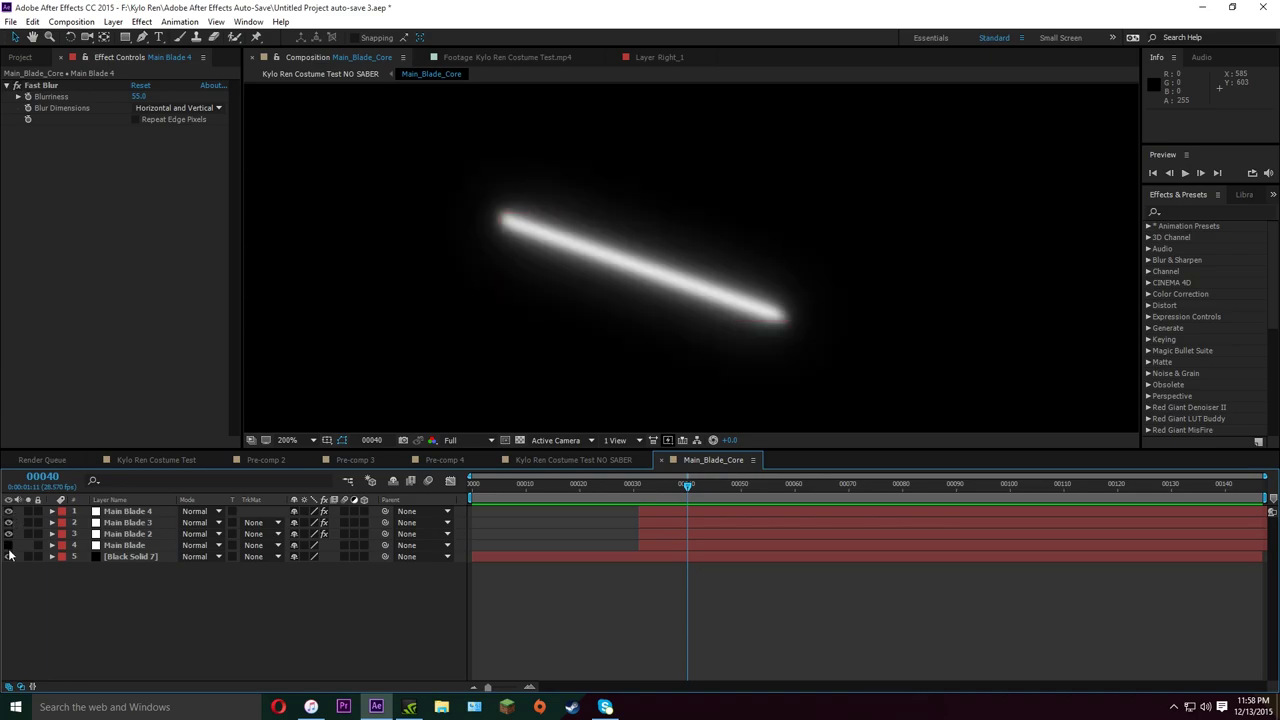
click(666, 546)
key(period)
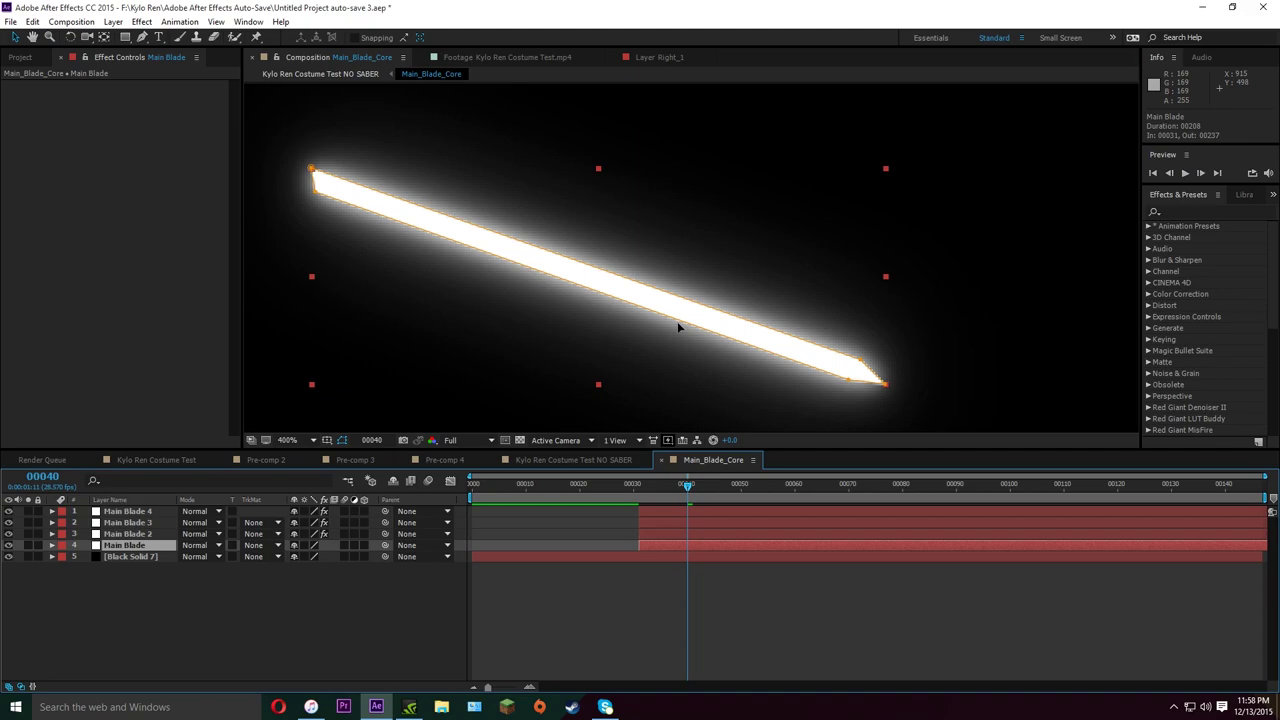
drag(677, 327, 743, 297)
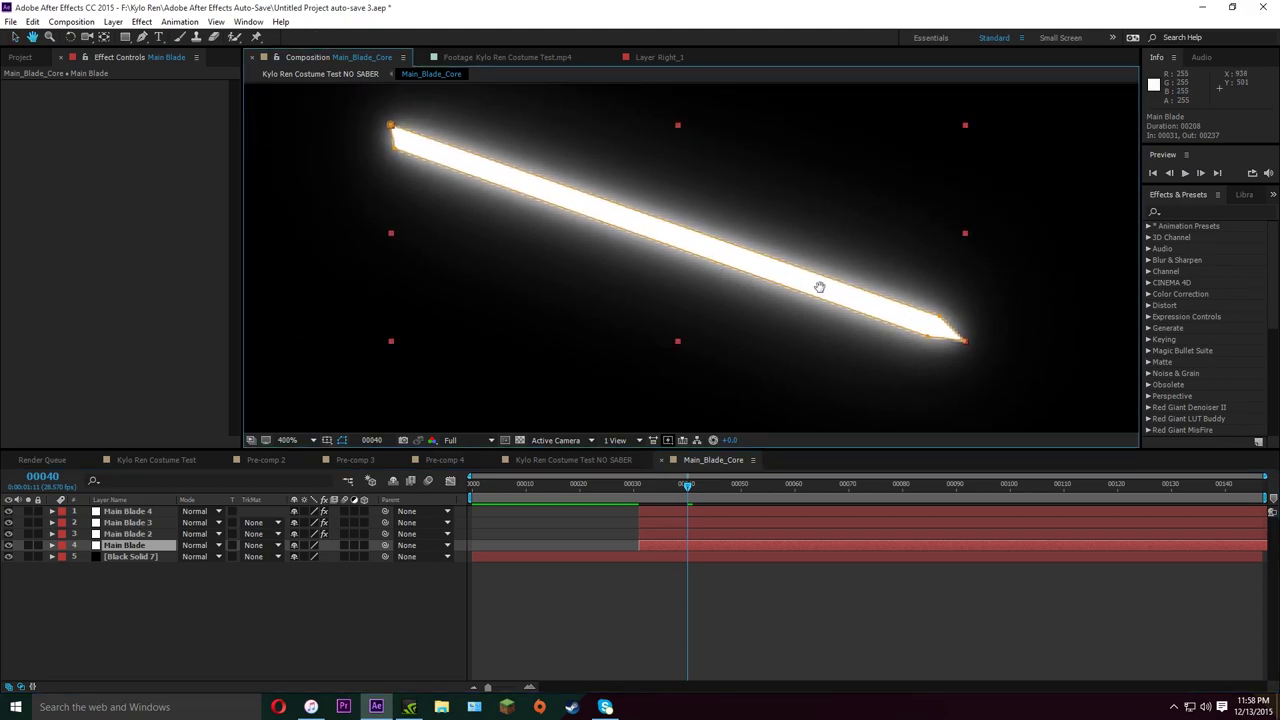
key(v)
Hide glow layers 2–4 and apply Turbulent Displace twice to Main Blade
drag(8, 533, 8, 511)
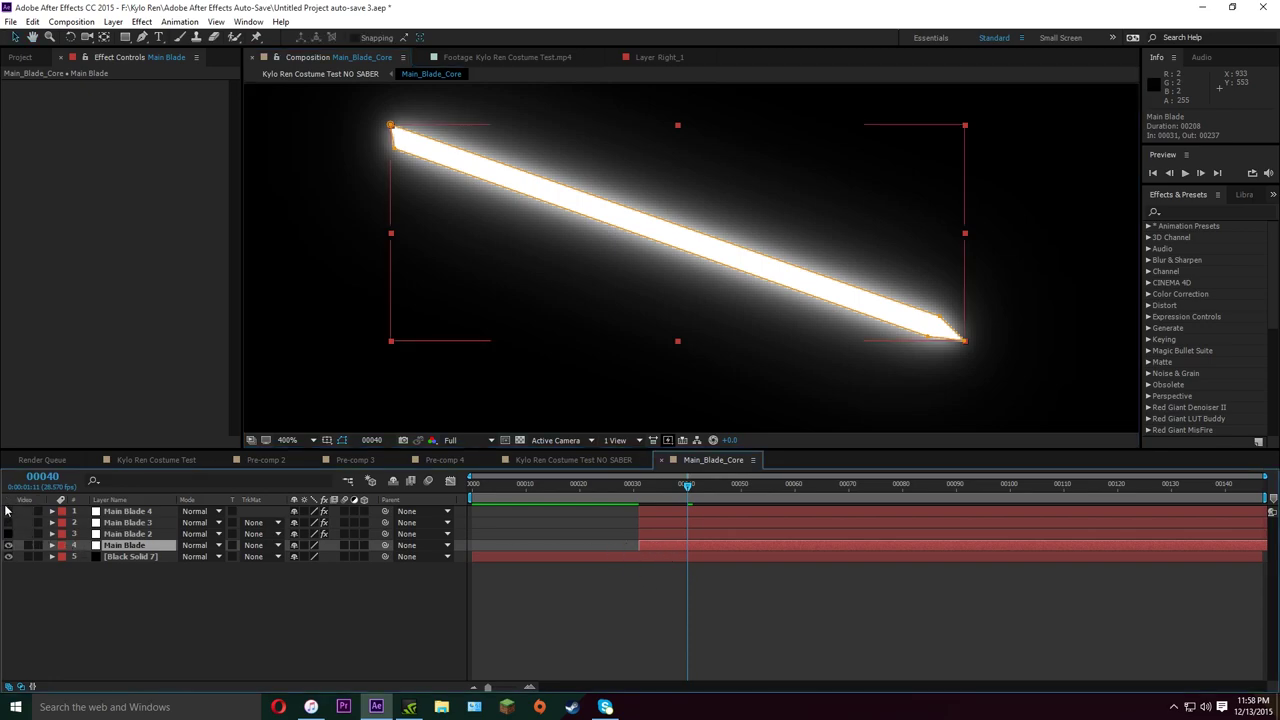
click(141, 21)
mouse_move(198, 174)
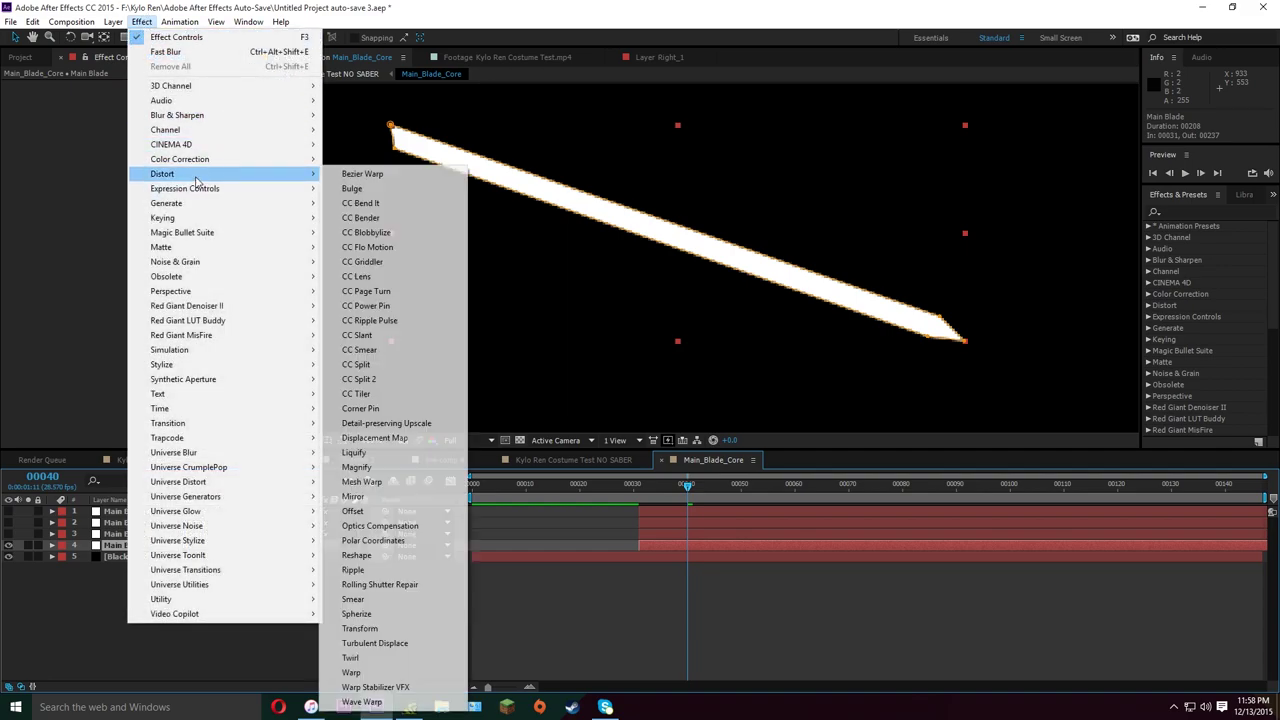
click(395, 645)
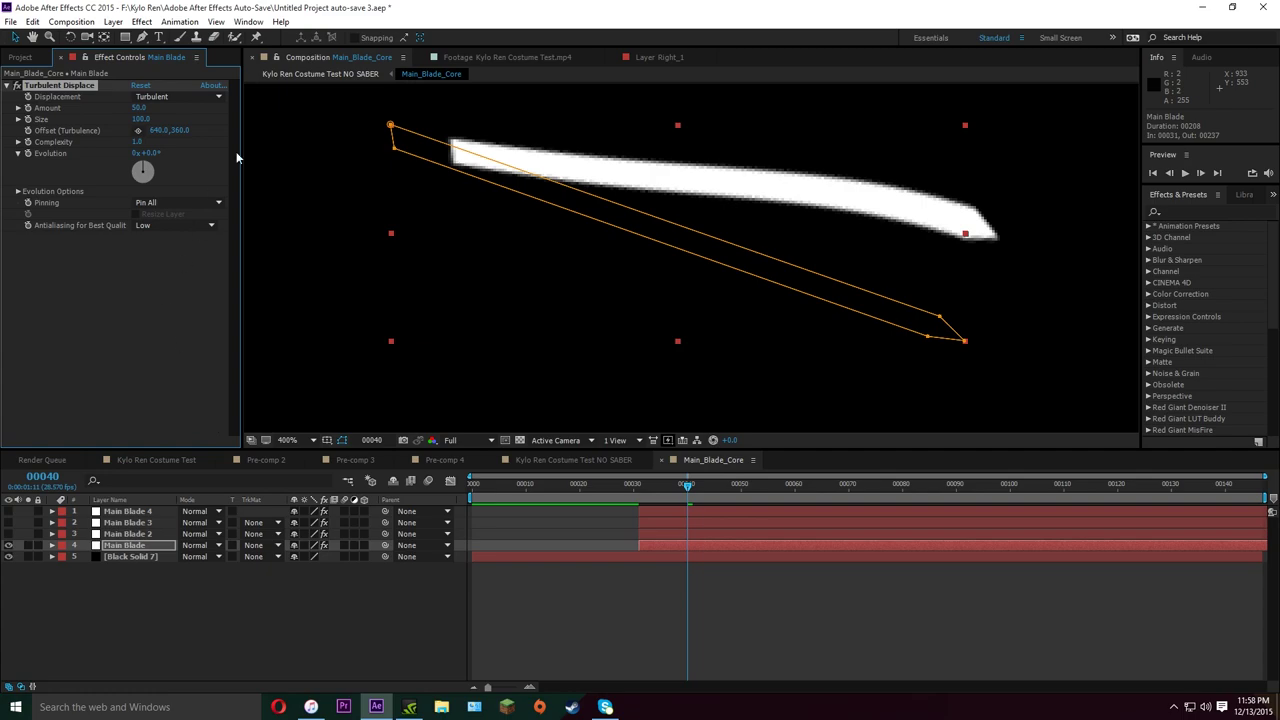
click(143, 22)
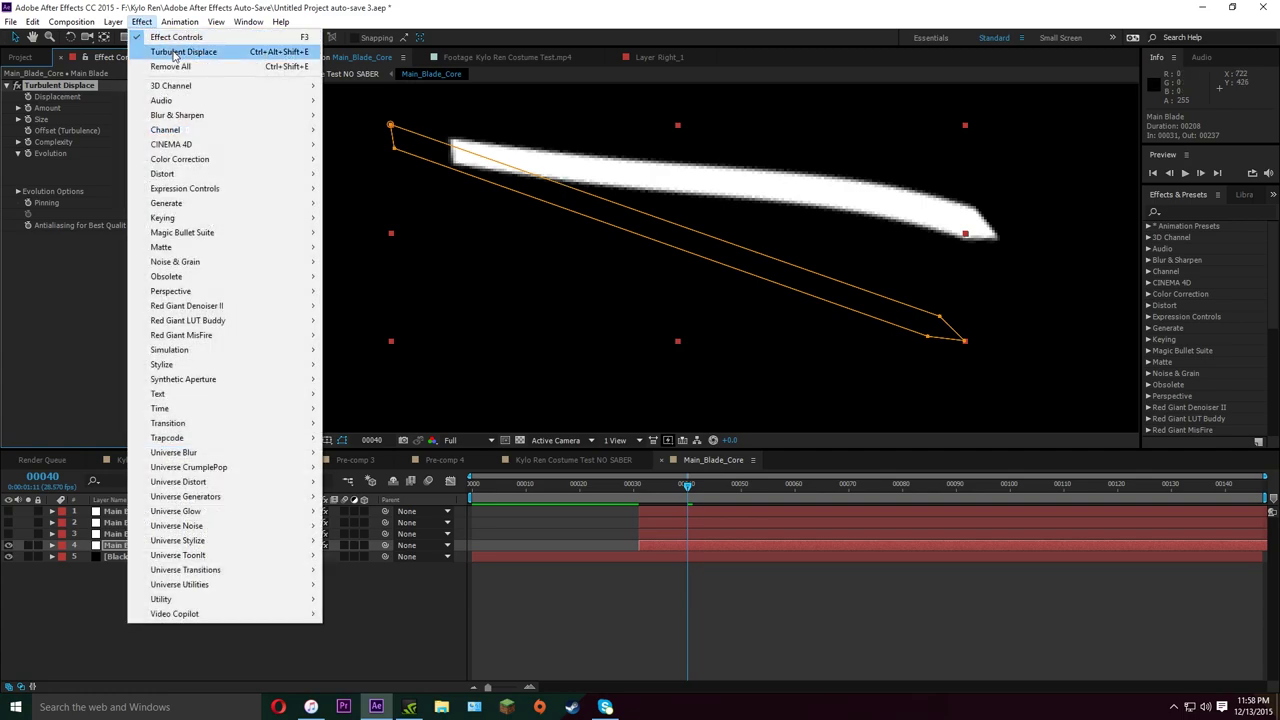
click(173, 54)
scroll(660, 232, down, 1)
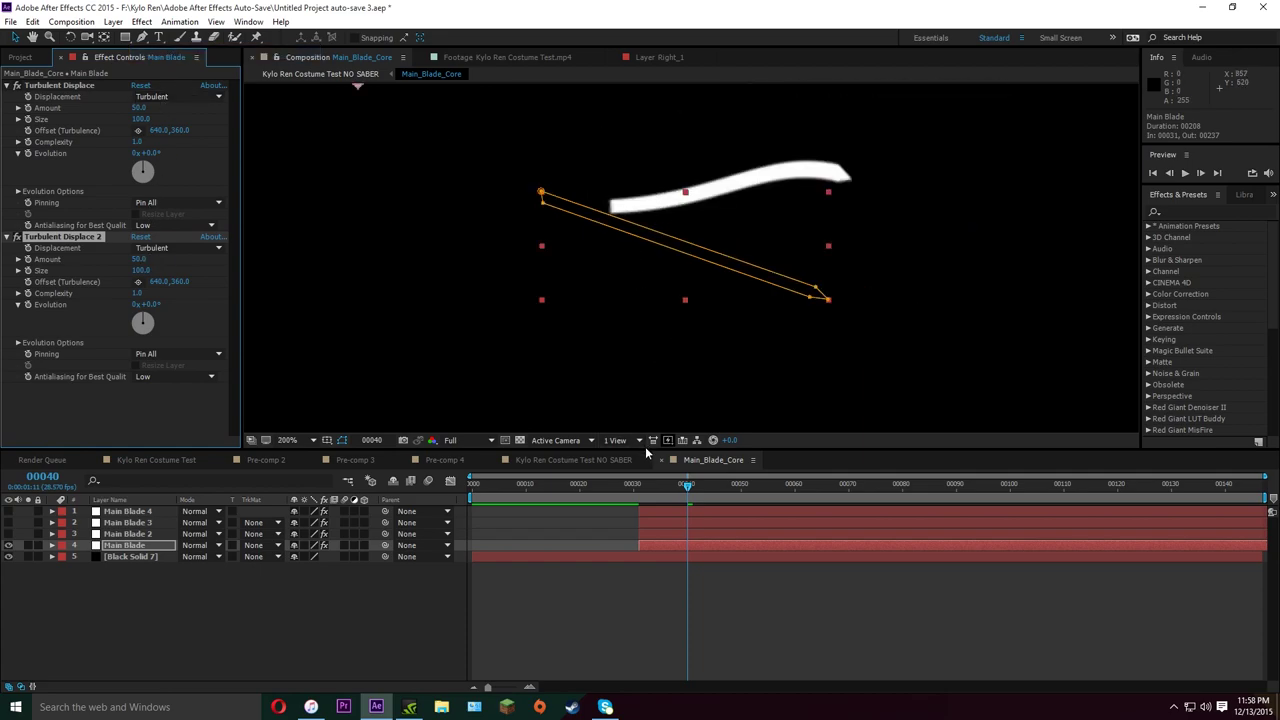
Scrub Turbulent Displace to Amount 107, Size 2 and the second to Amount -8, Size 2
drag(645, 448, 645, 505)
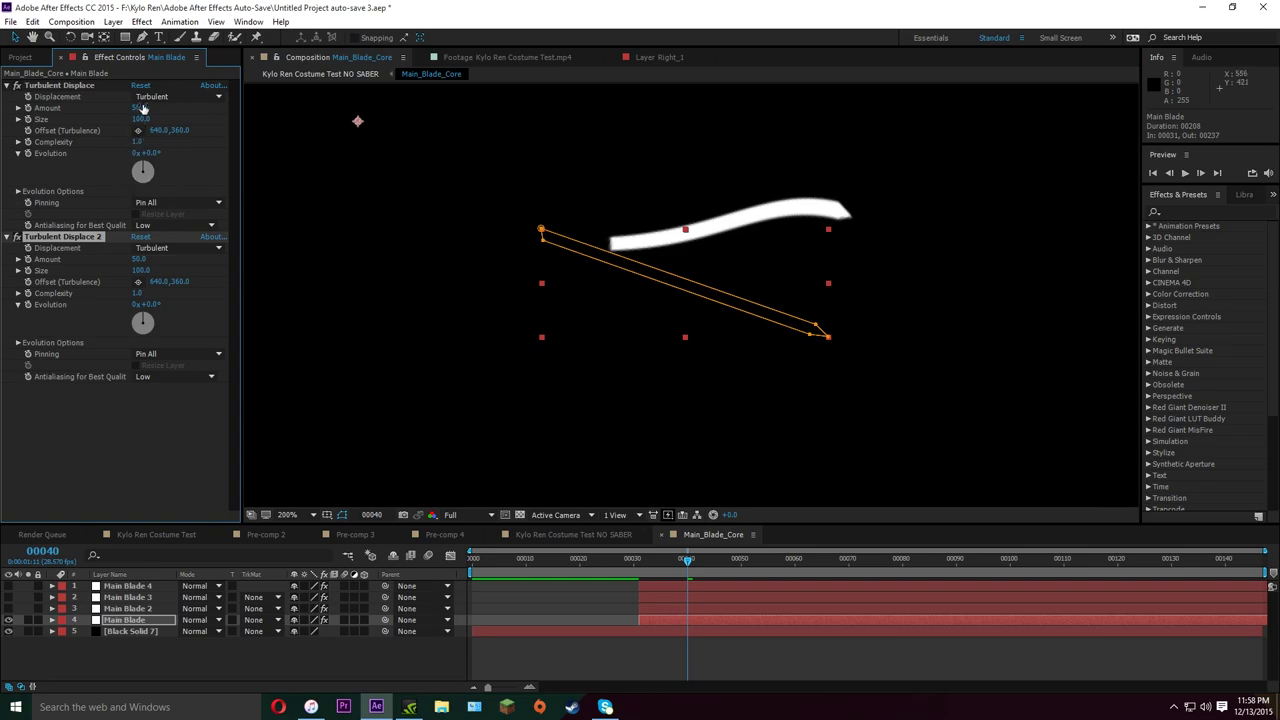
click(172, 190)
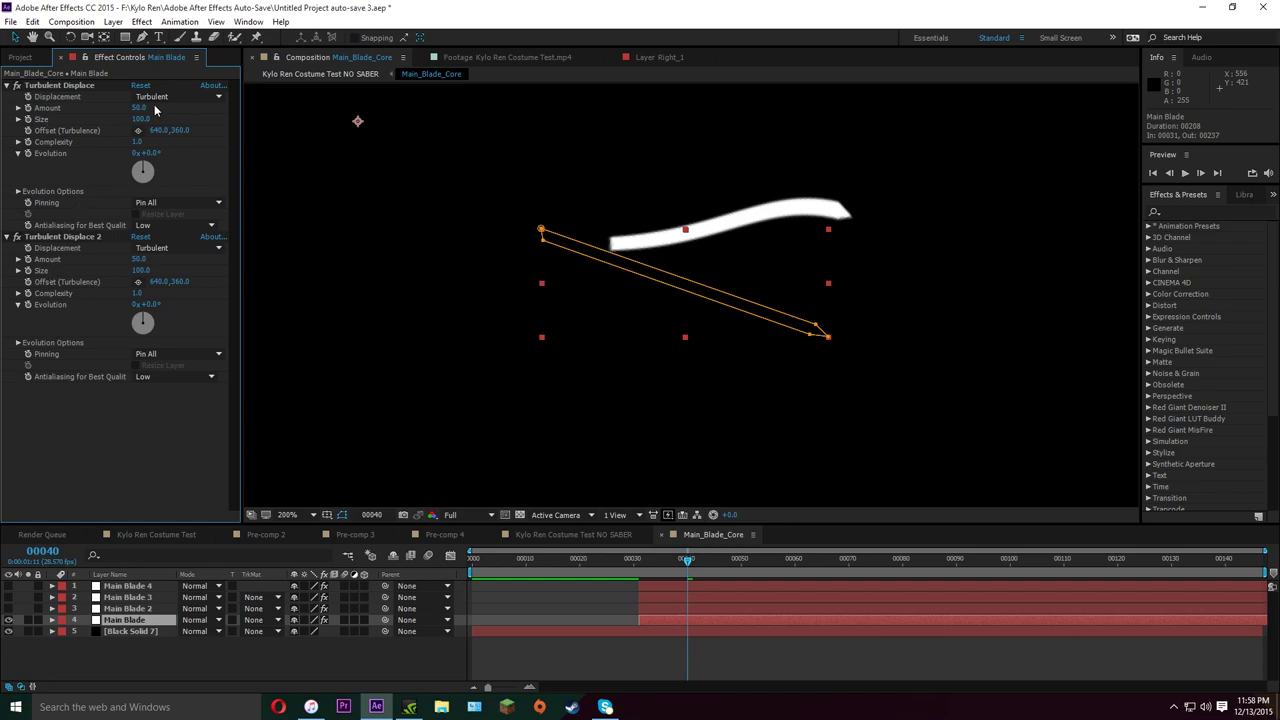
mouse_move(140, 108)
mouse_down()
mouse_move(175, 112)
mouse_move(90, 120)
mouse_up()
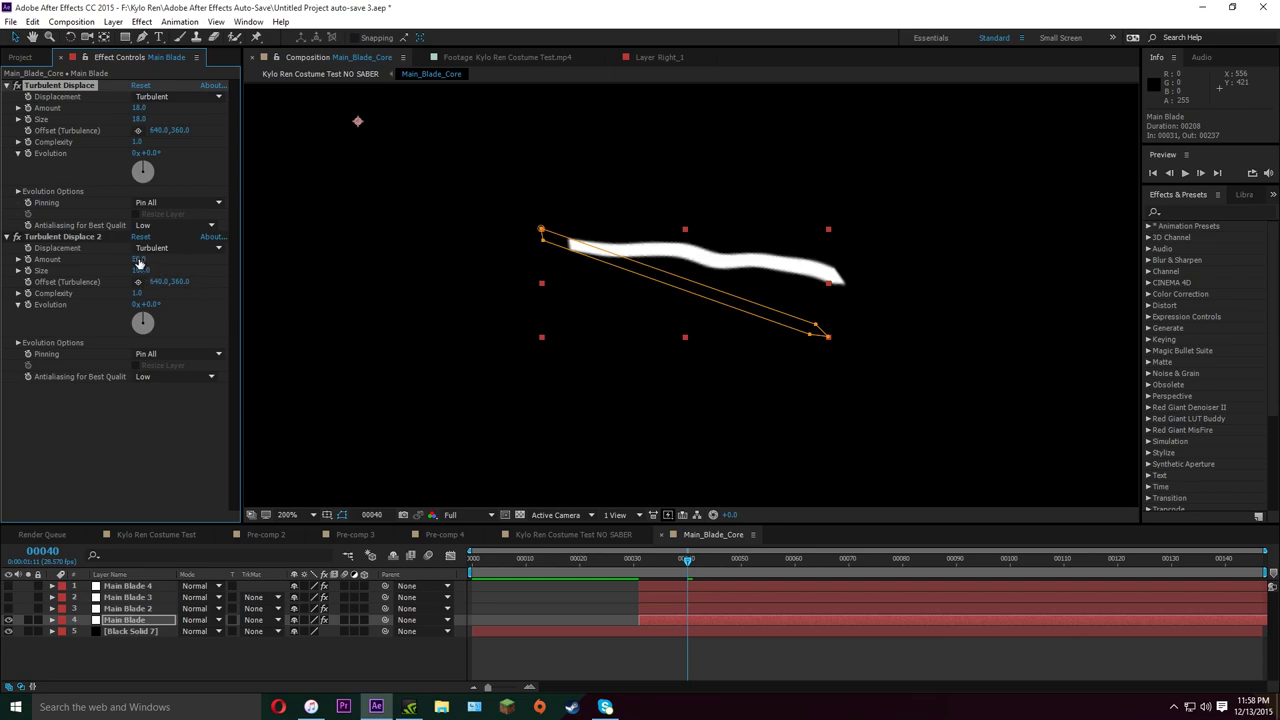
mouse_move(138, 259)
mouse_down()
mouse_move(85, 276)
mouse_move(96, 270)
mouse_up()
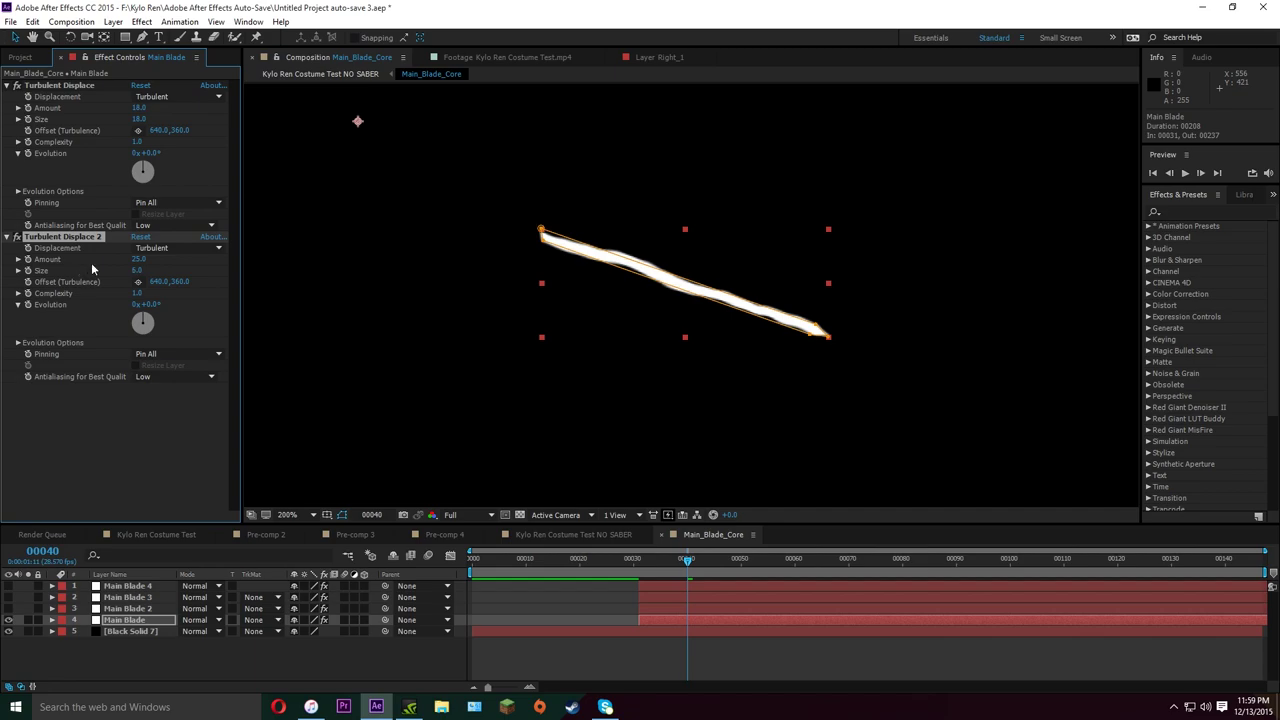
mouse_move(139, 119)
mouse_down()
mouse_move(218, 108)
mouse_move(191, 112)
mouse_up()
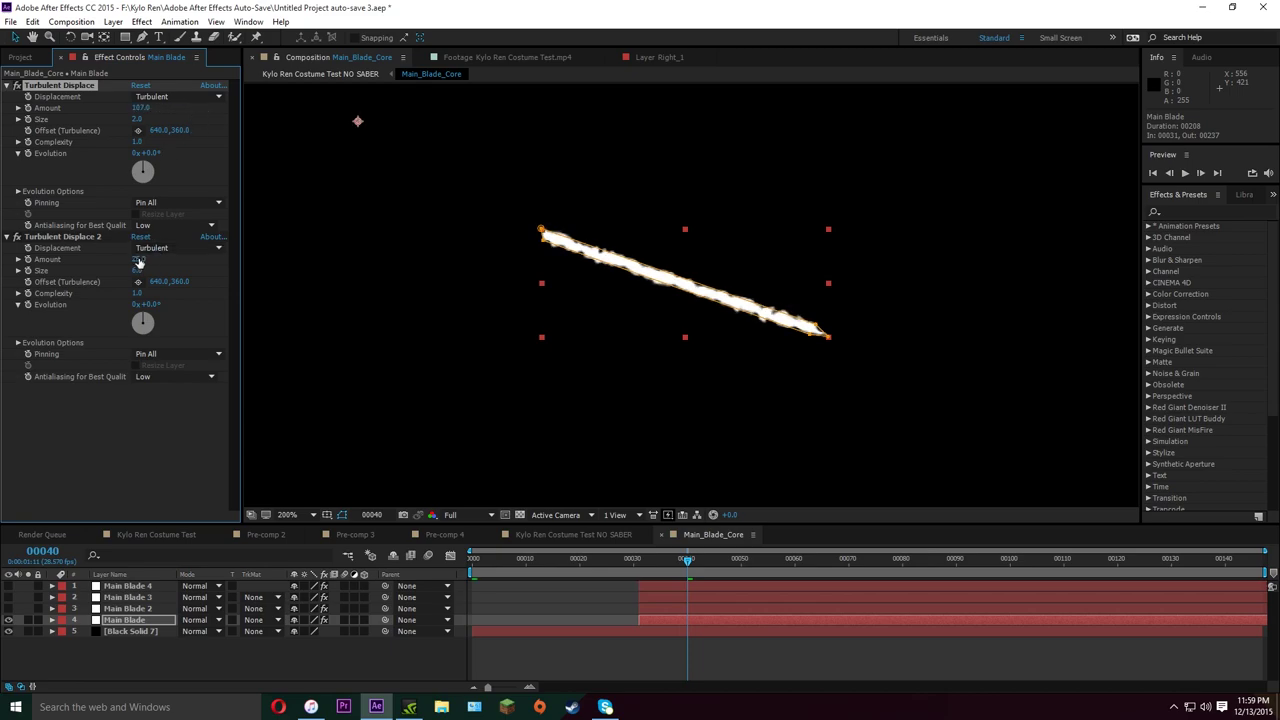
mouse_move(137, 259)
mouse_down()
mouse_move(156, 258)
mouse_move(126, 269)
mouse_up()
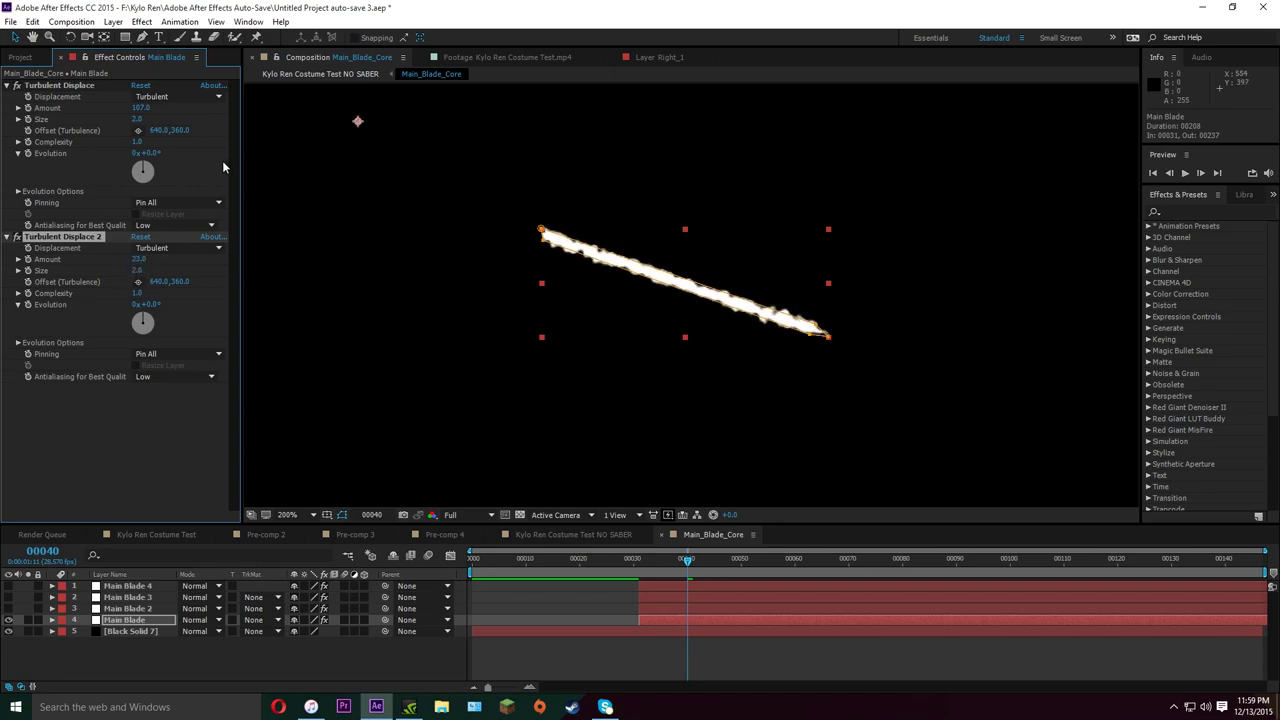
drag(137, 120, 137, 119)
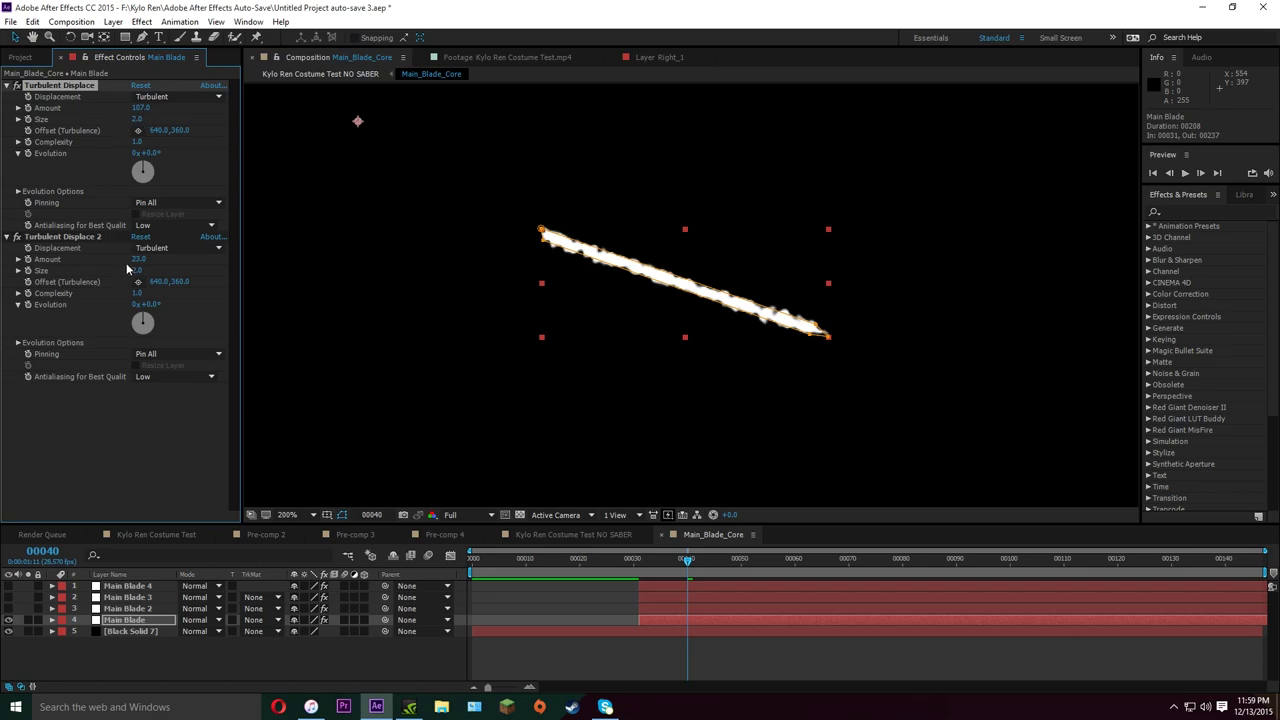
mouse_move(140, 259)
mouse_down()
mouse_move(175, 257)
mouse_move(122, 261)
mouse_up()
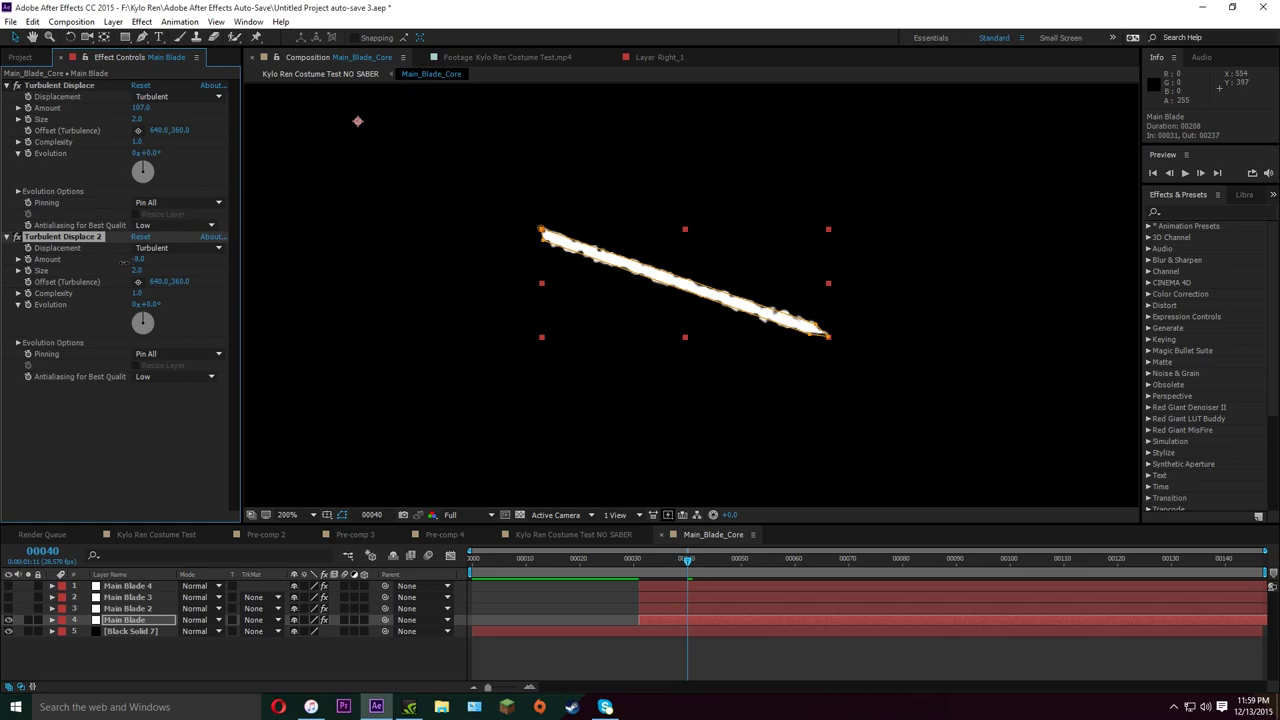
key(comma)
key(period)
key(period)
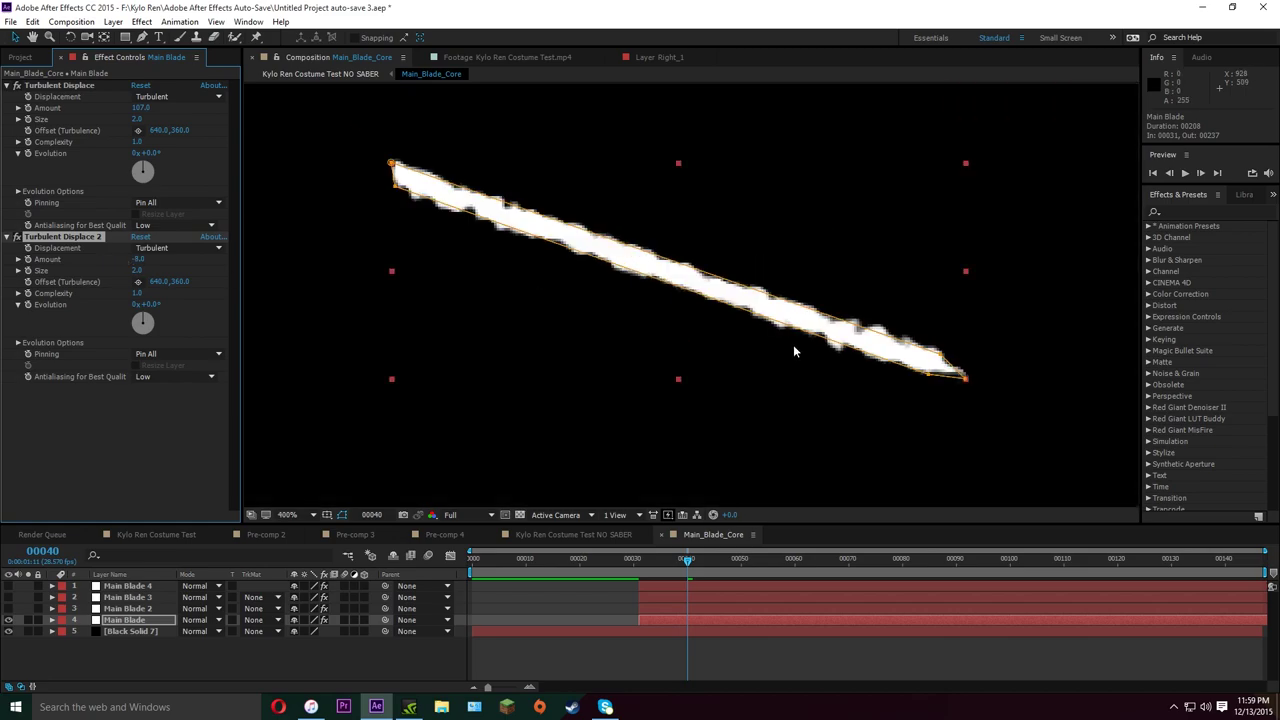
key(comma)
click(654, 656)
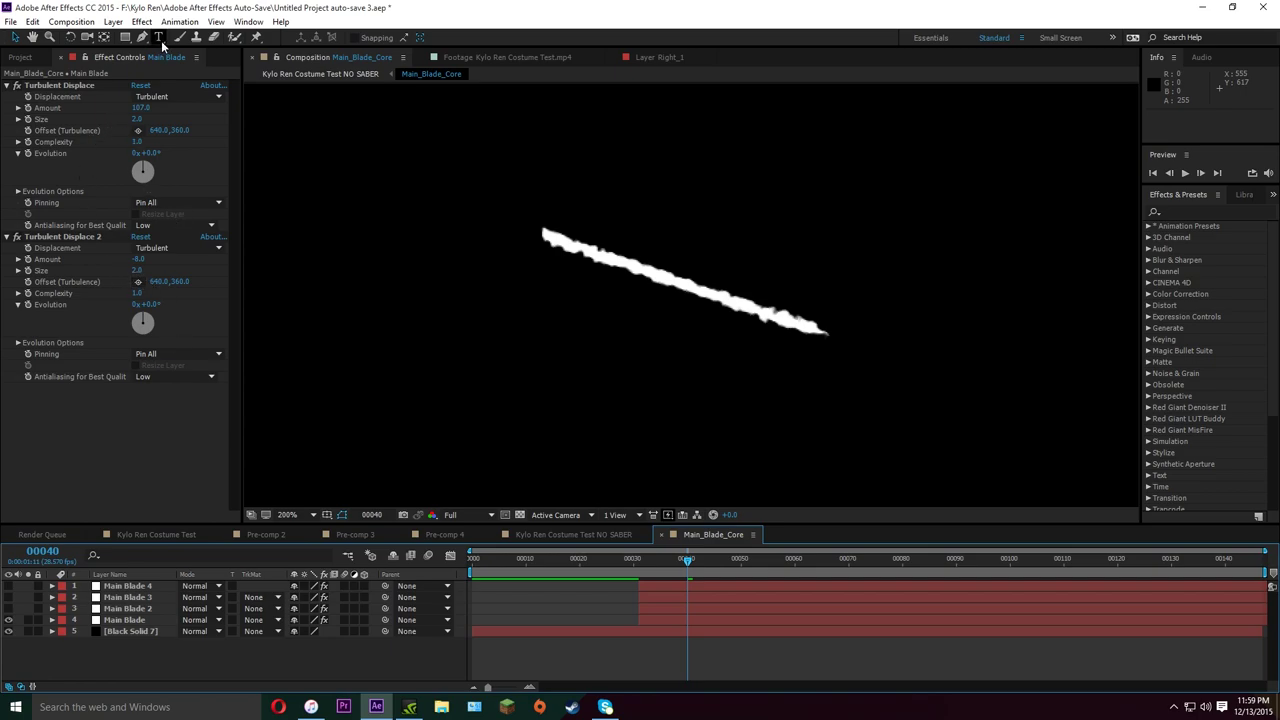
Add Radial Blur to Main Blade with its center at the blade's upper-left tip
click(142, 21)
click(657, 620)
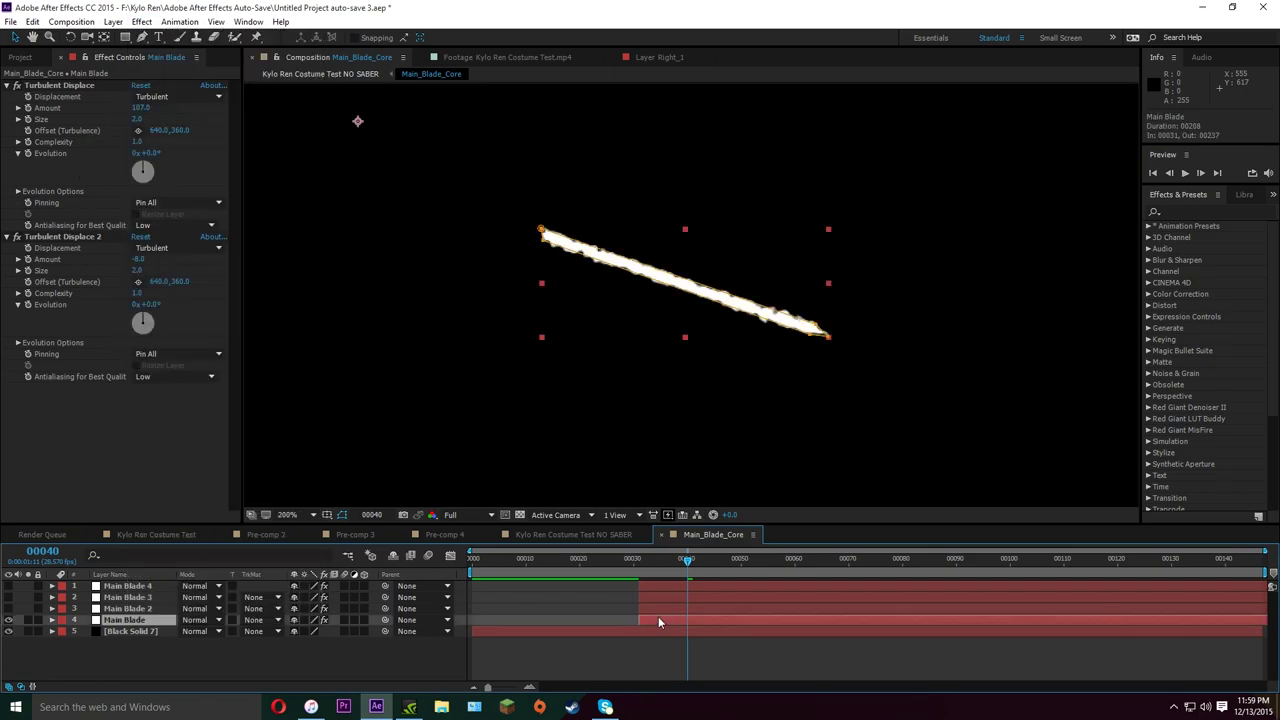
click(142, 21)
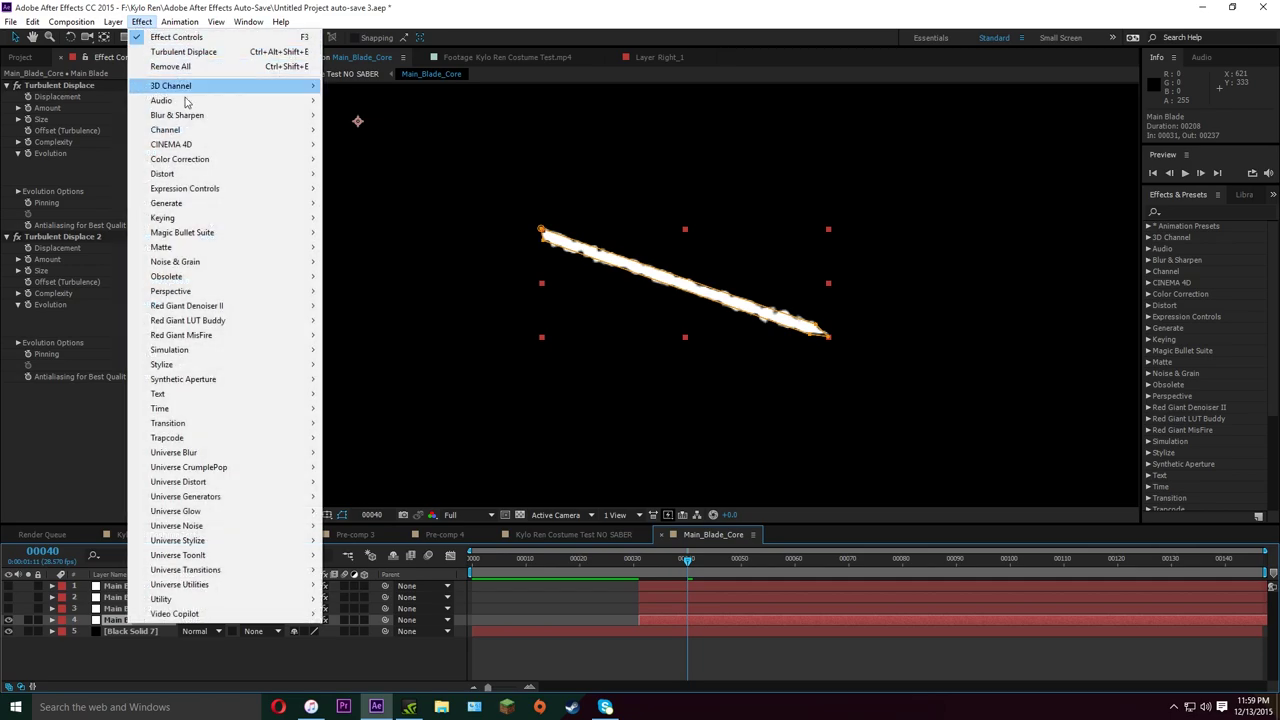
mouse_move(187, 118)
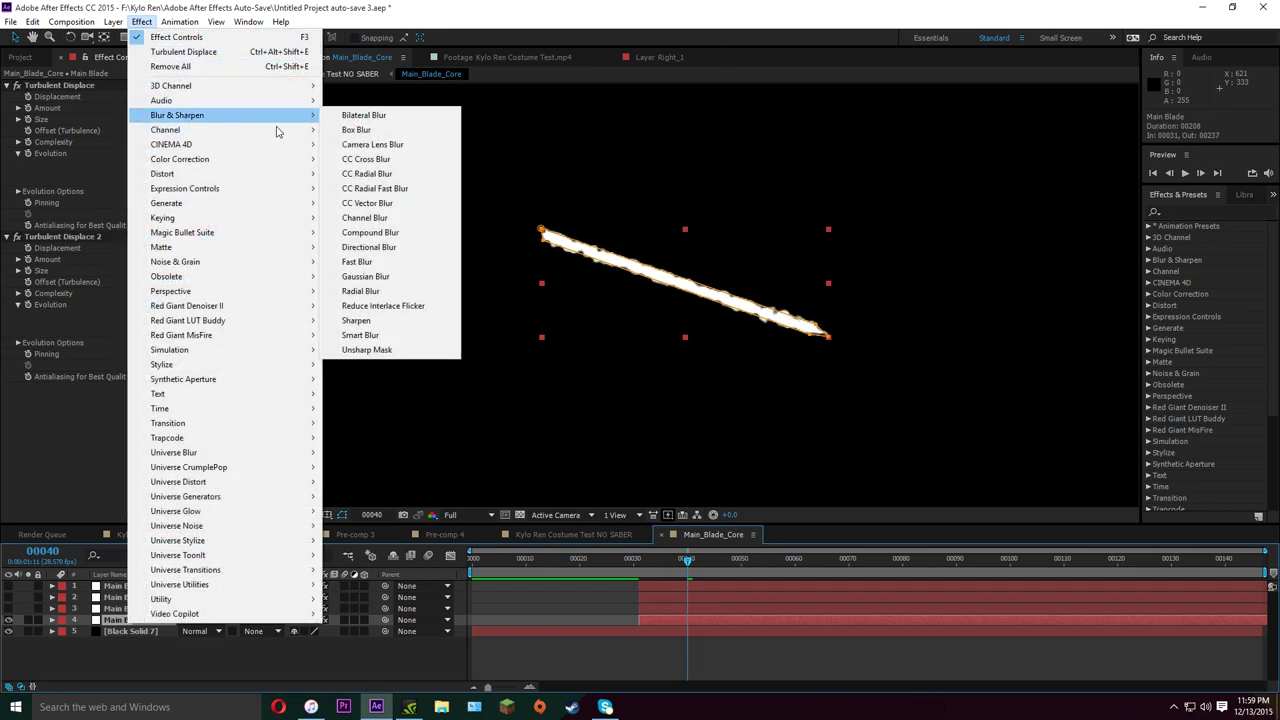
click(406, 289)
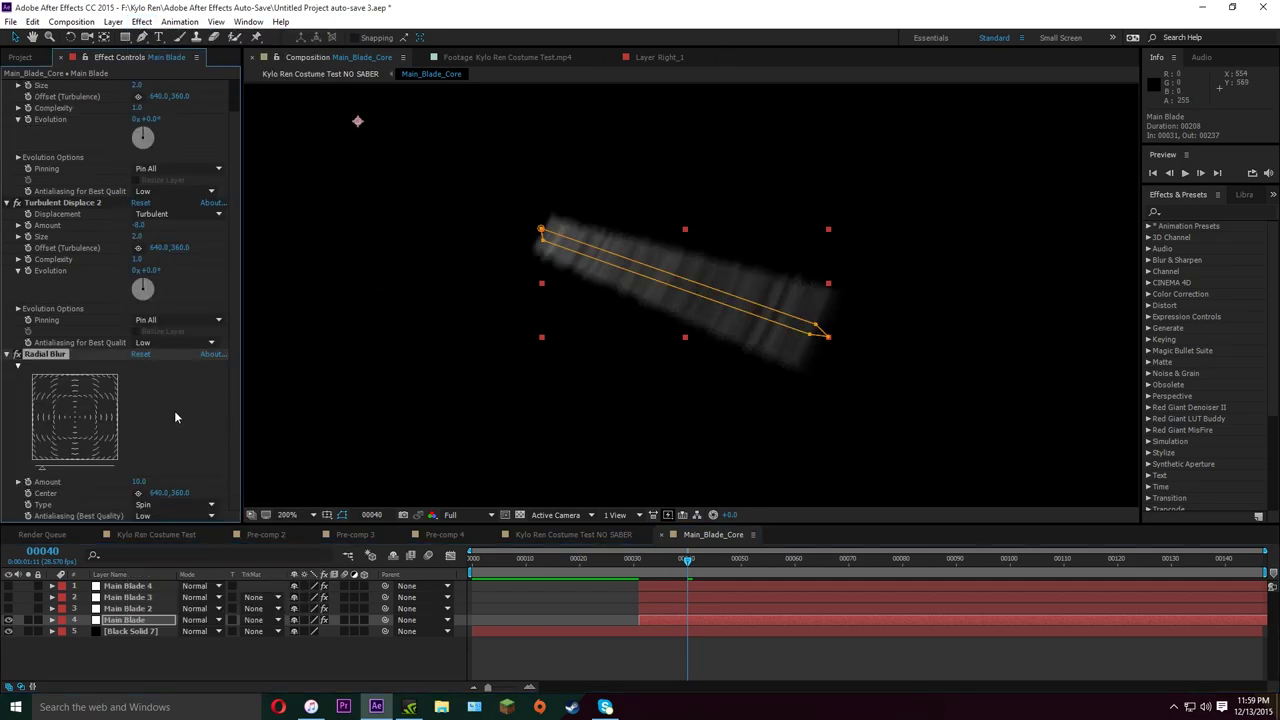
click(138, 494)
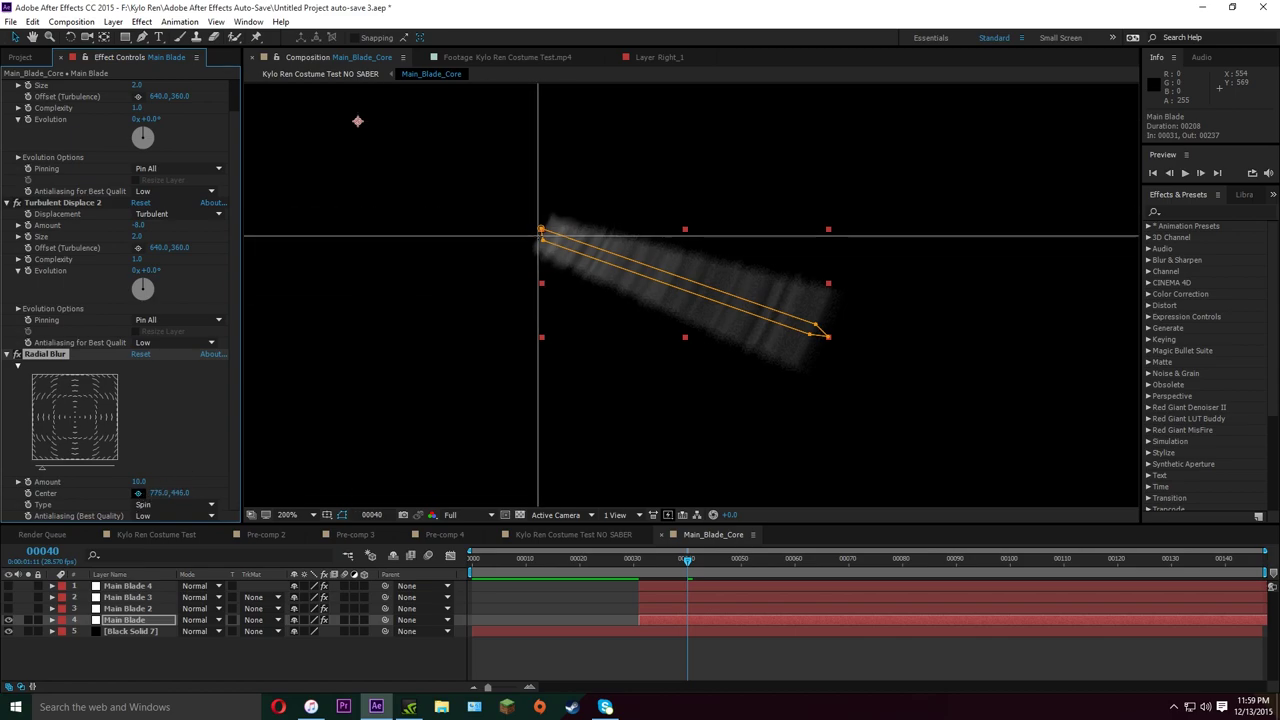
click(139, 494)
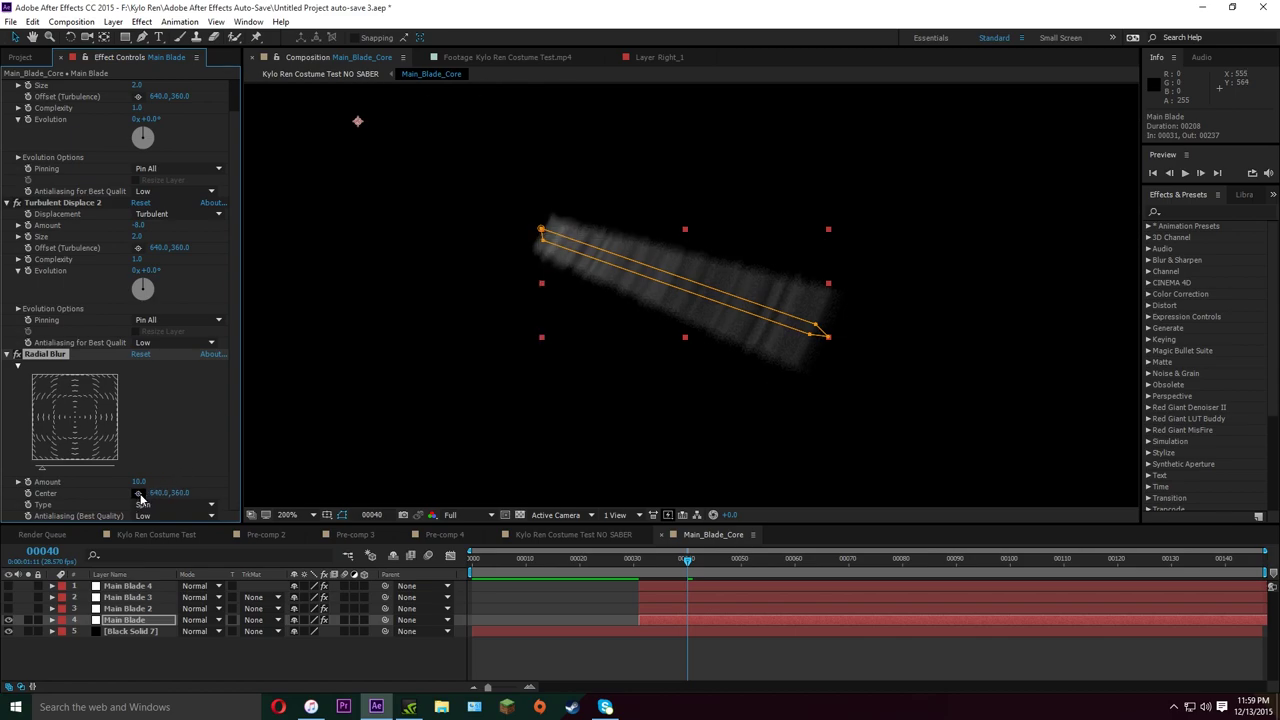
click(139, 494)
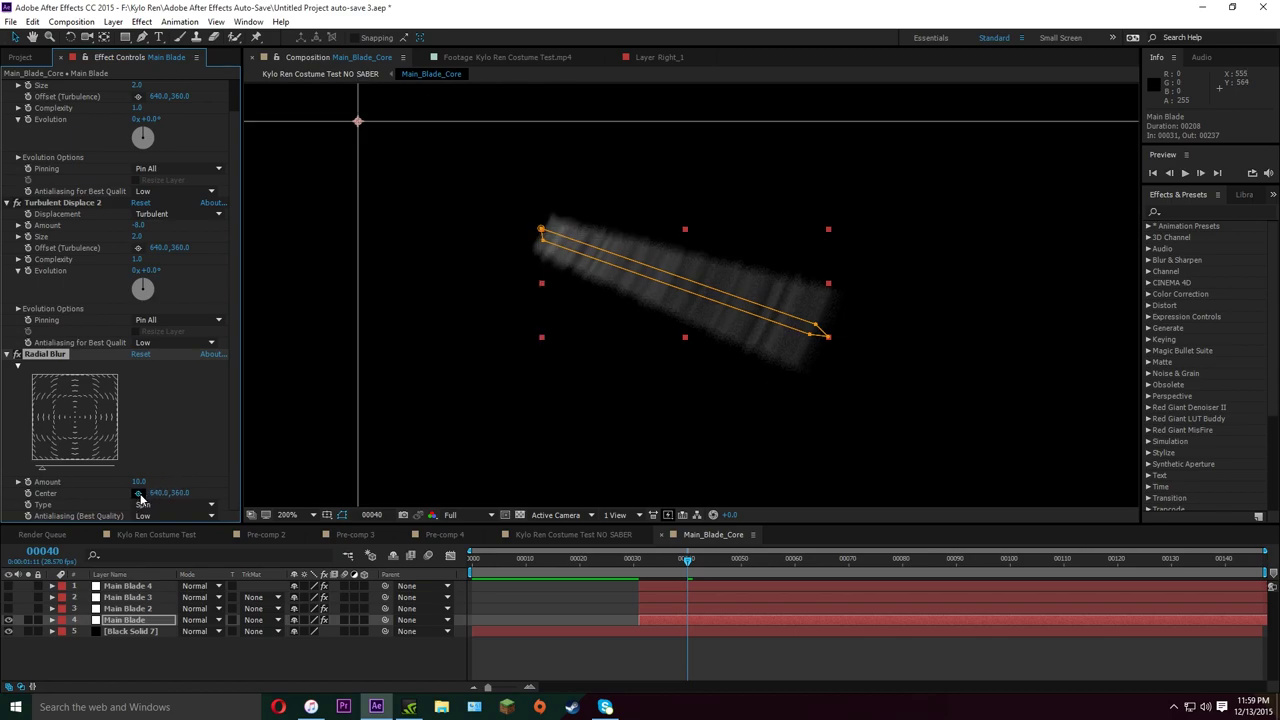
click(541, 230)
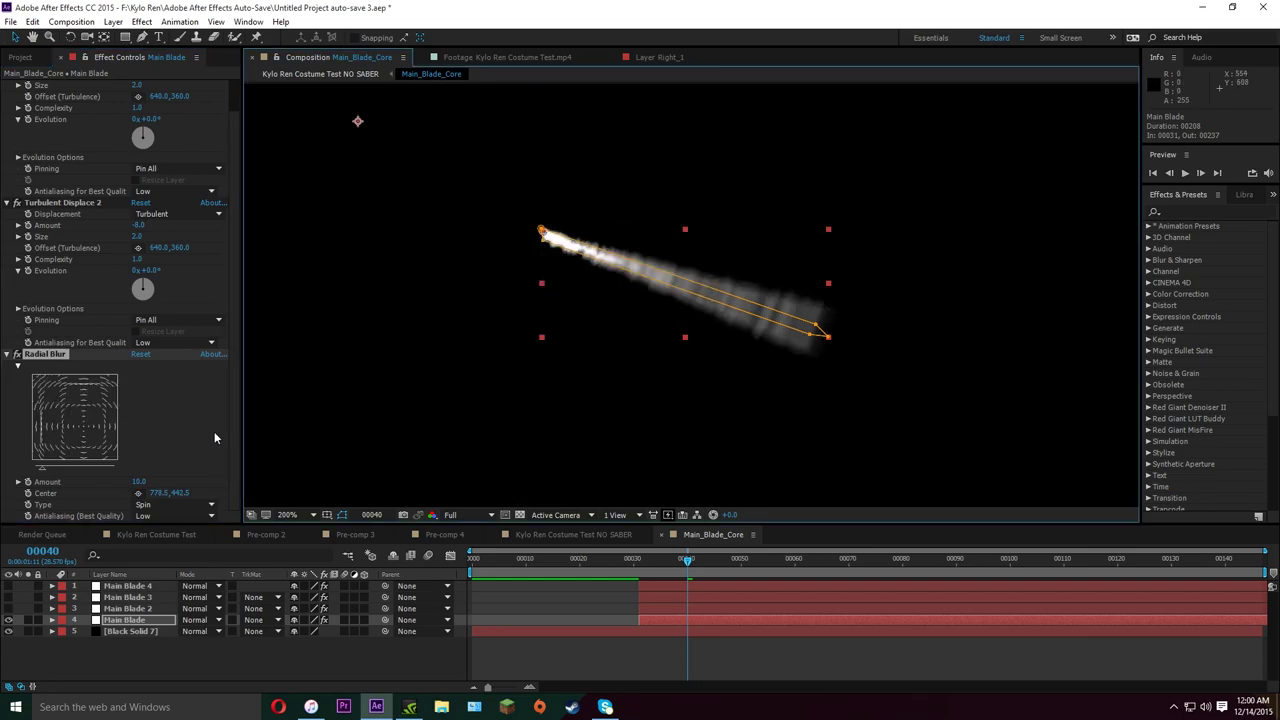
Switch the Radial Blur to Zoom type and settle its Amount at 20
click(160, 506)
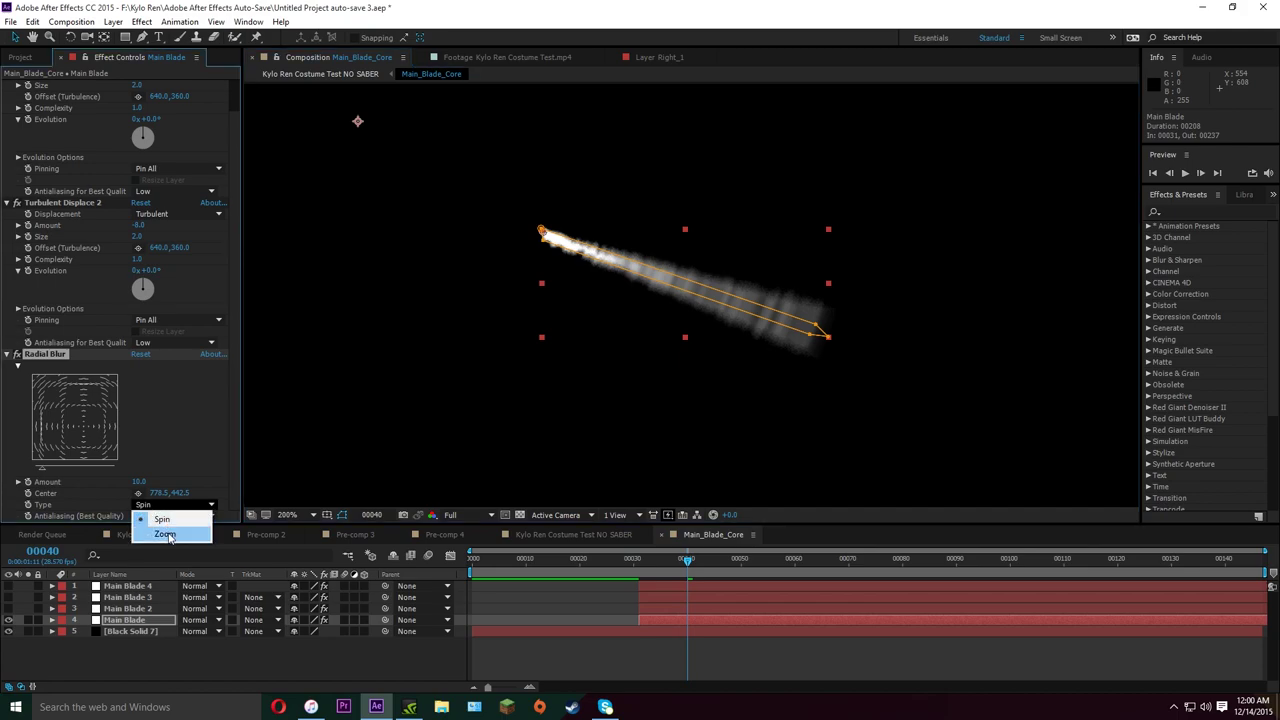
click(165, 535)
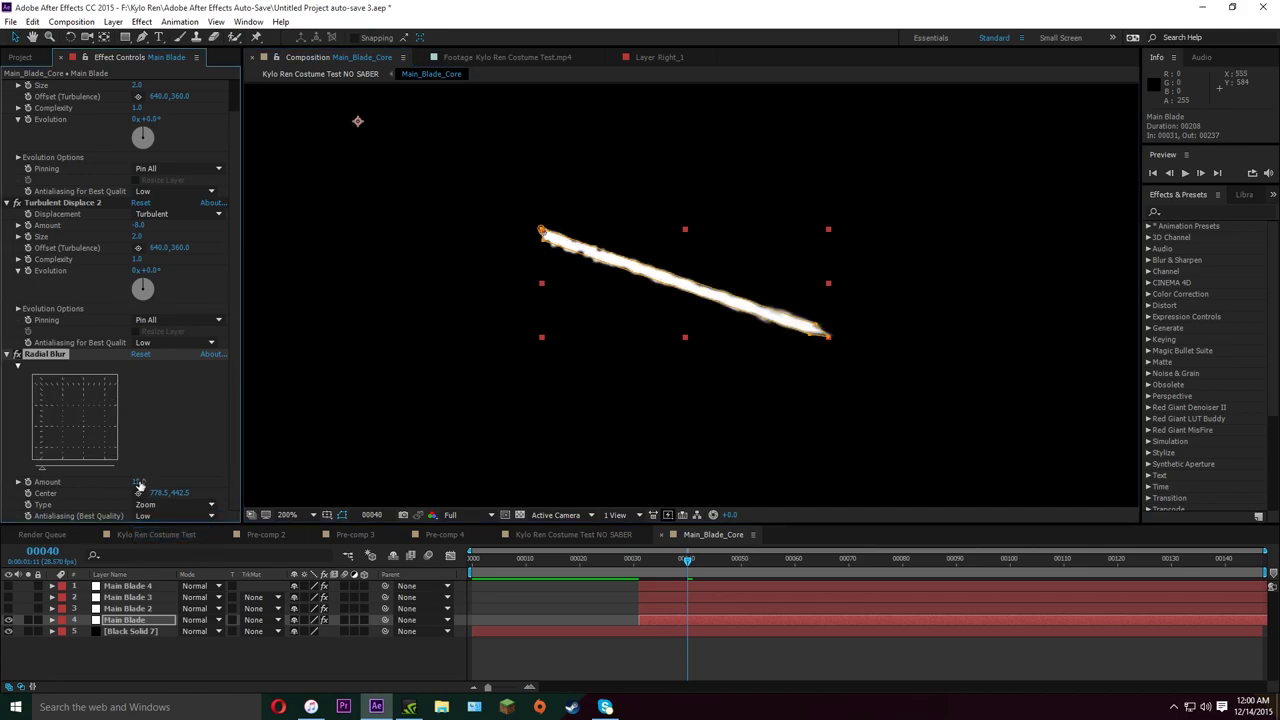
click(140, 482)
text(45)
key(Return)
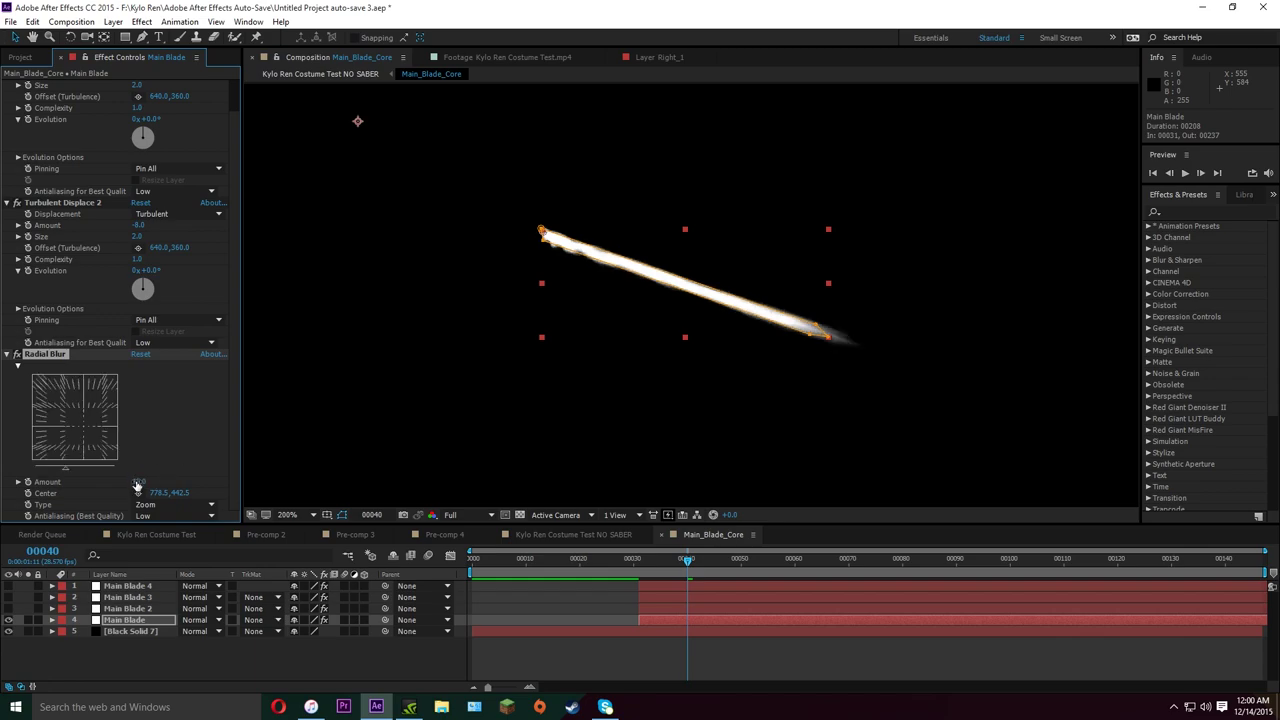
key(Return)
text(30)
key(Return)
key(Return)
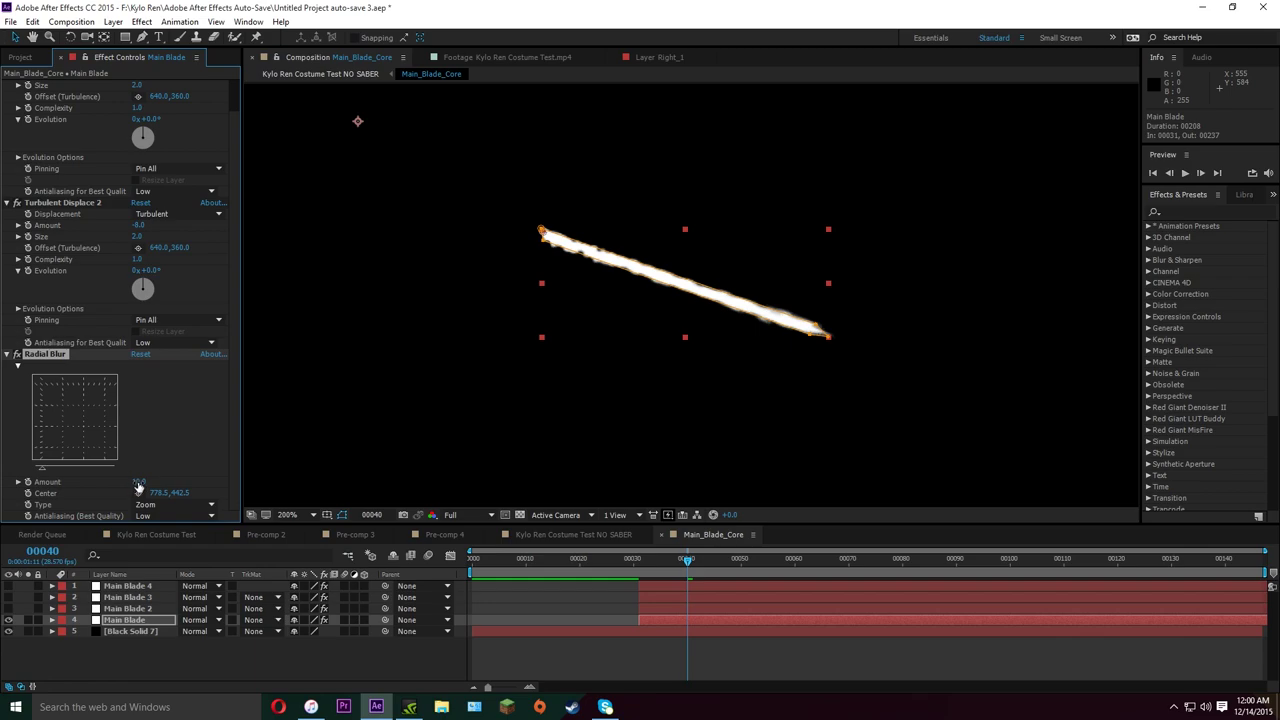
text(20)
key(Return)
Unhide Main Blade and Main Blade 2, and delete Main Blade 2's Fast Blur
click(773, 631)
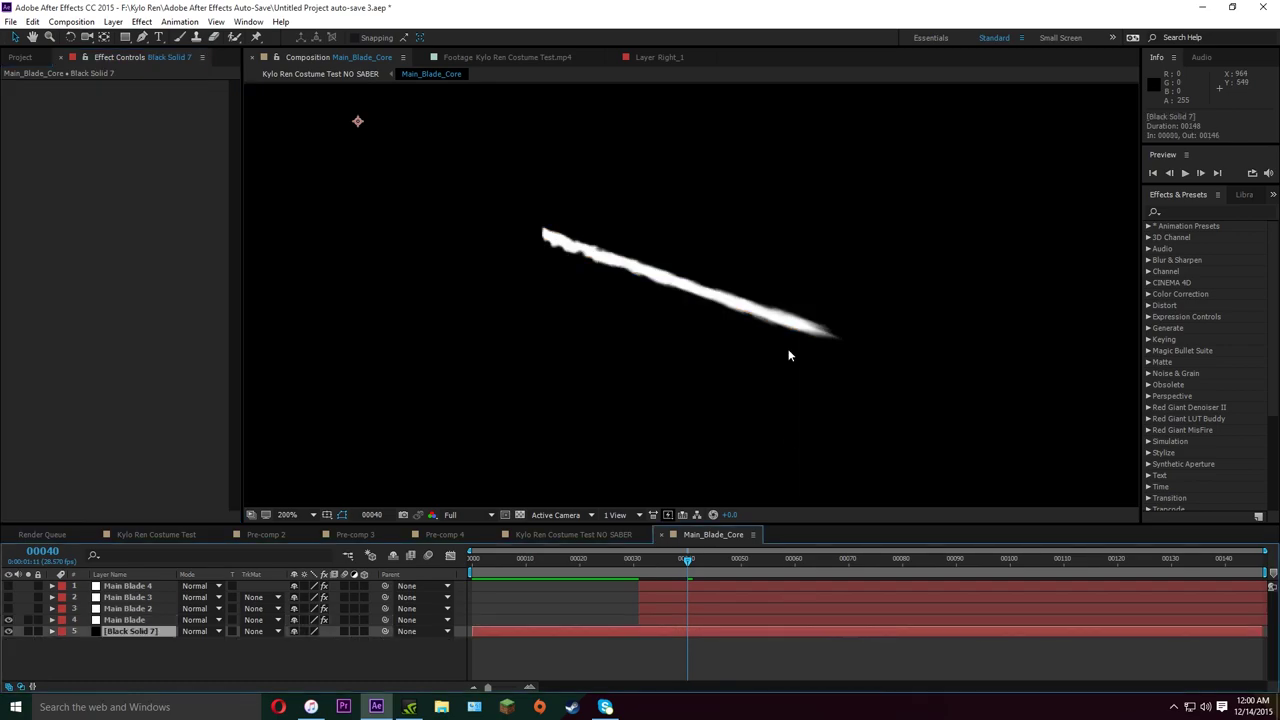
click(8, 619)
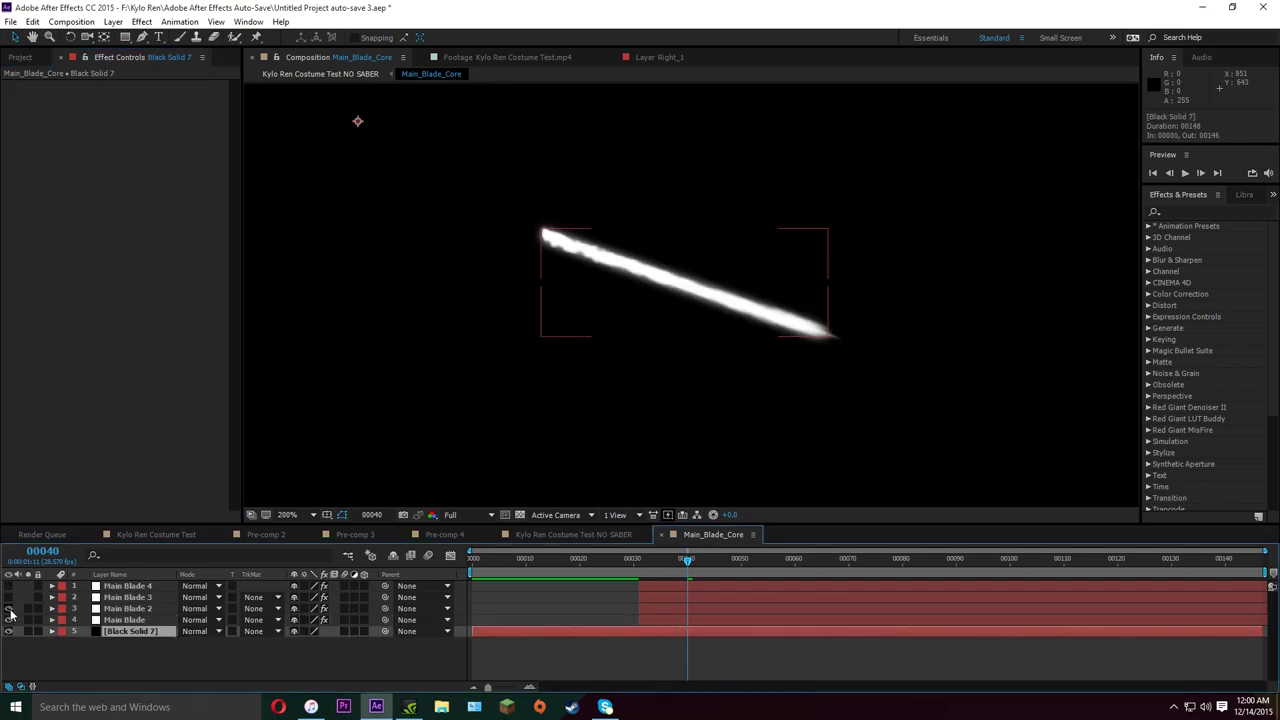
click(9, 608)
click(122, 608)
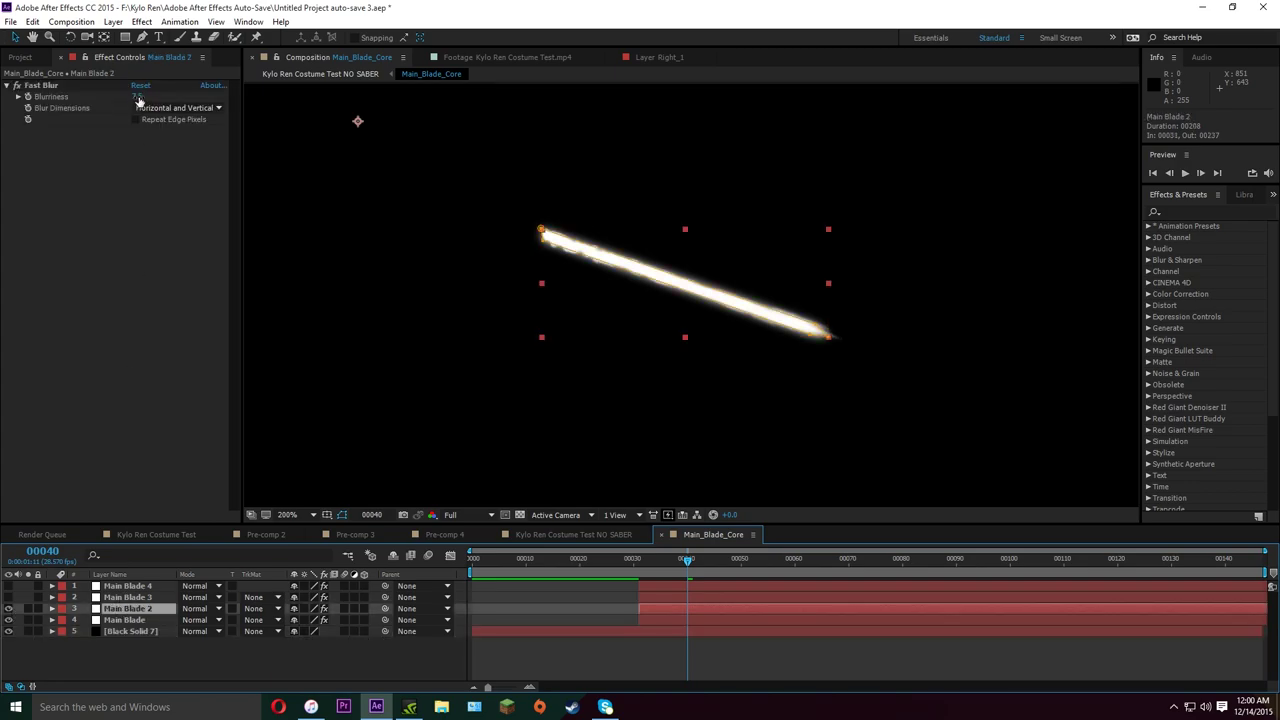
click(46, 86)
key(Delete)
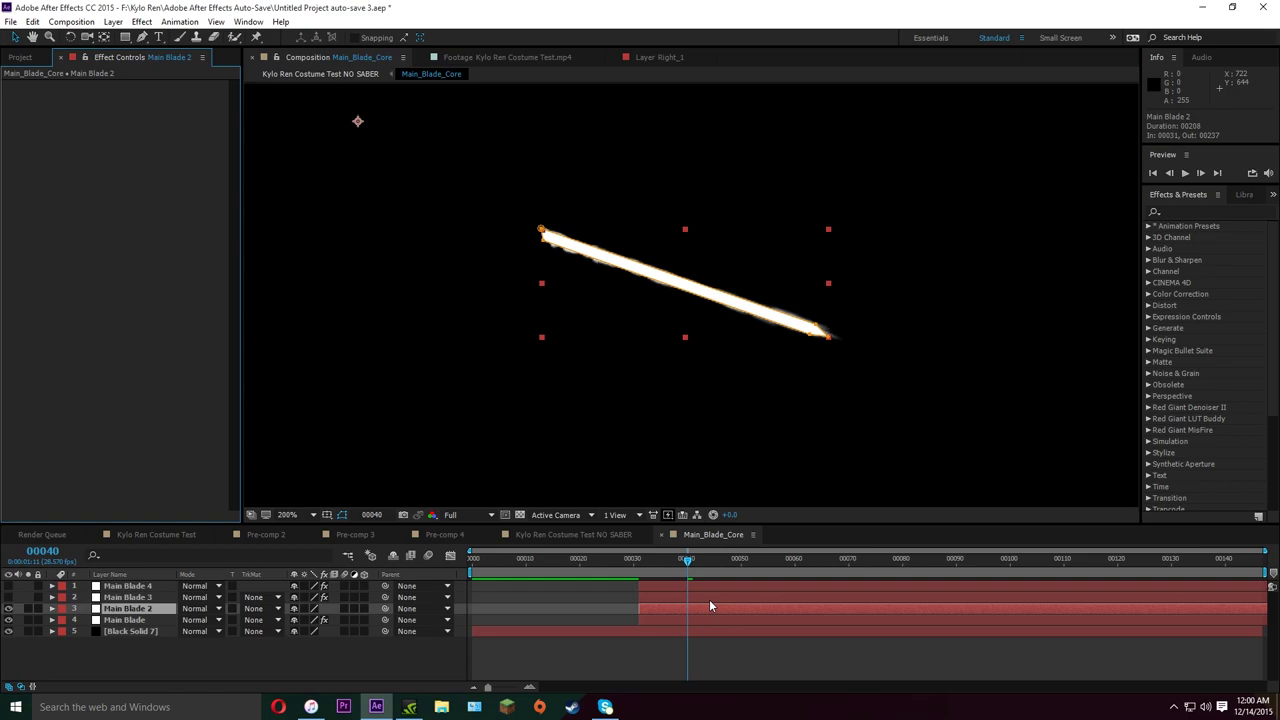
click(660, 620)
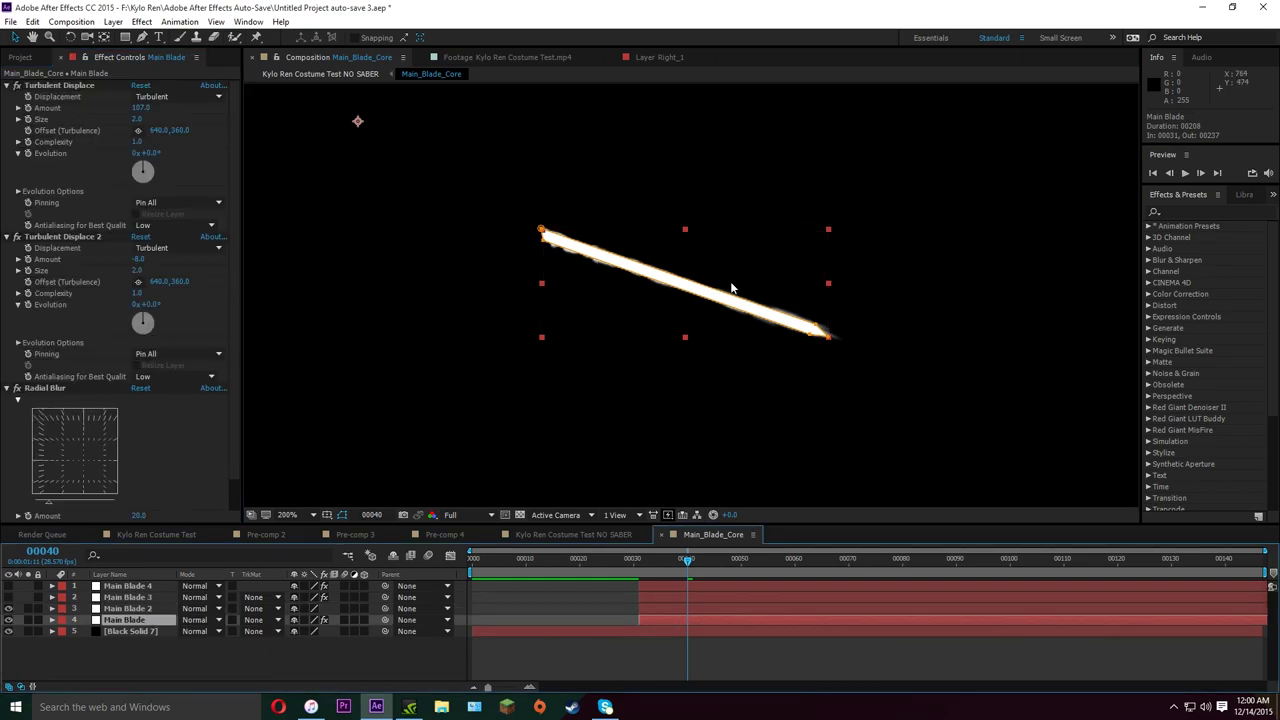
Paste Main Blade's three effects onto Main Blade 2 and disable its Radial Blur
click(61, 86)
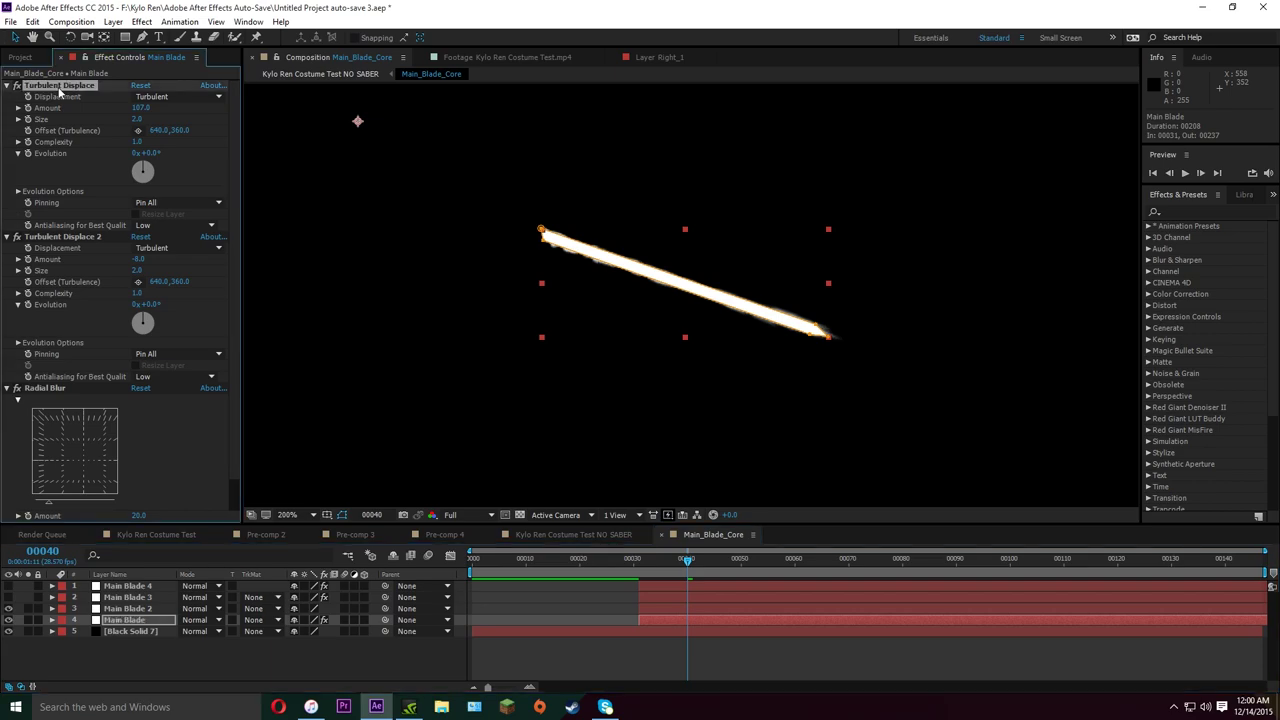
shift+click(40, 390)
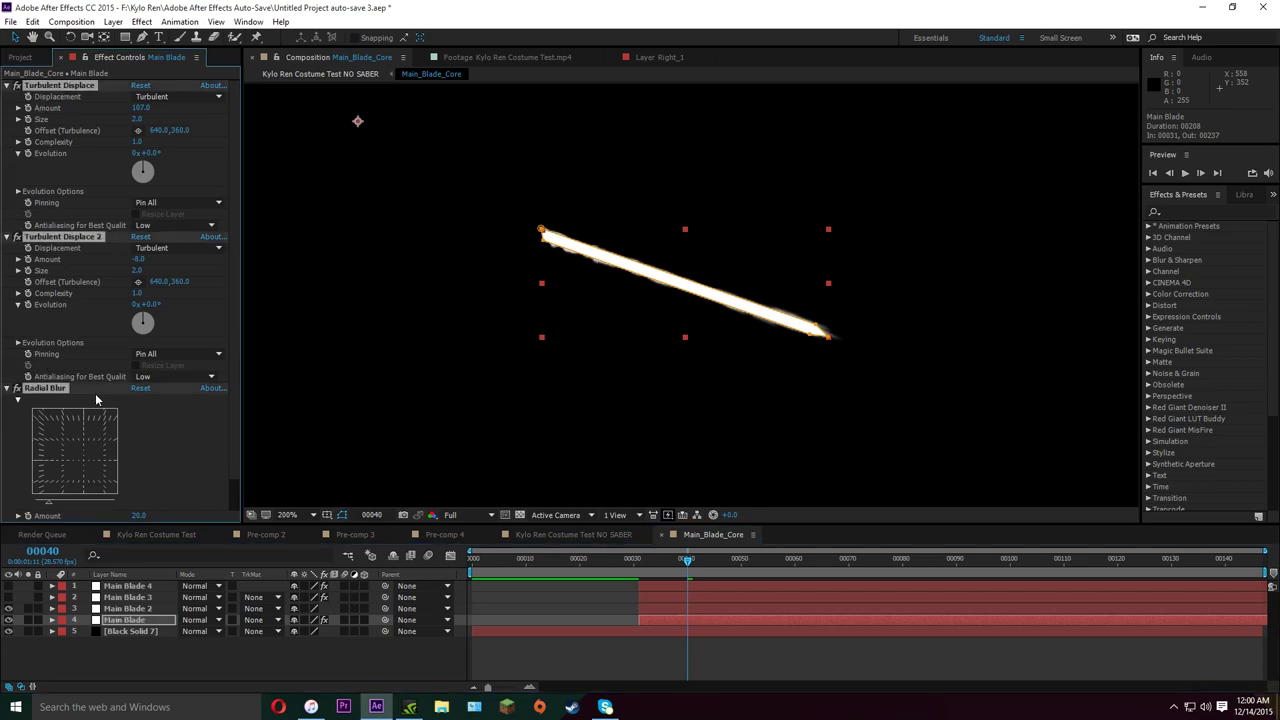
click(147, 610)
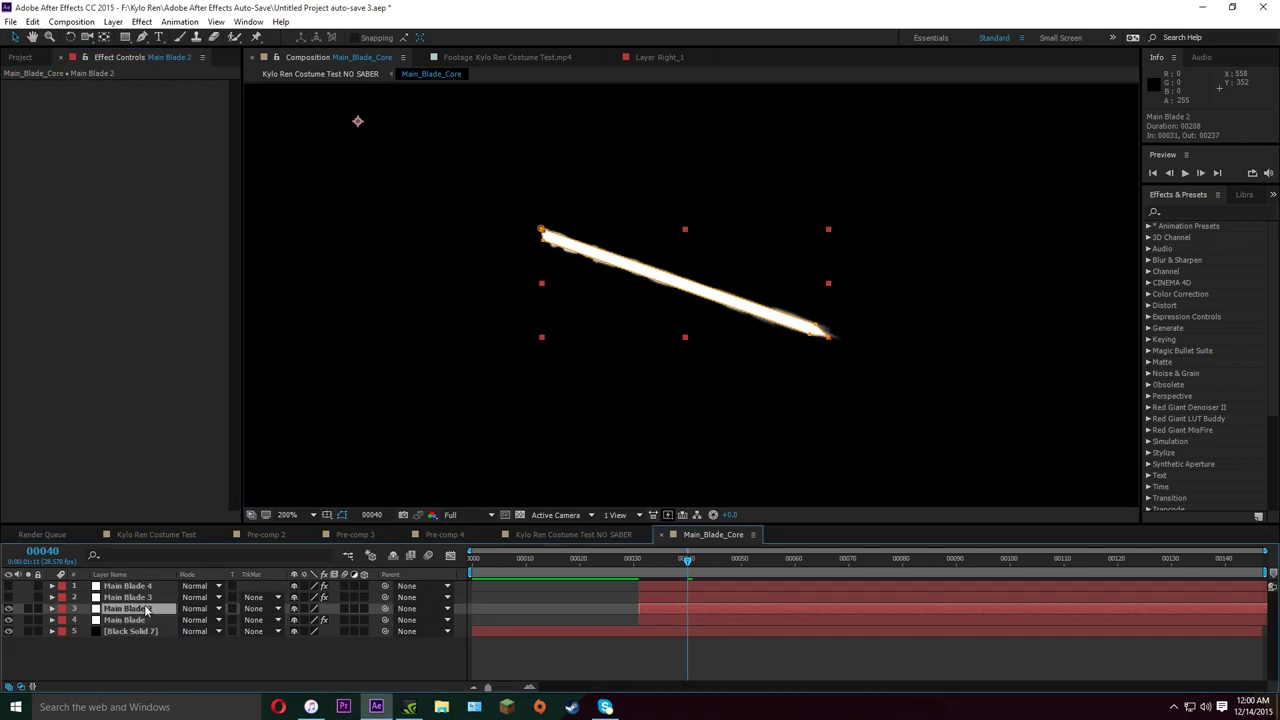
key(ctrl+v)
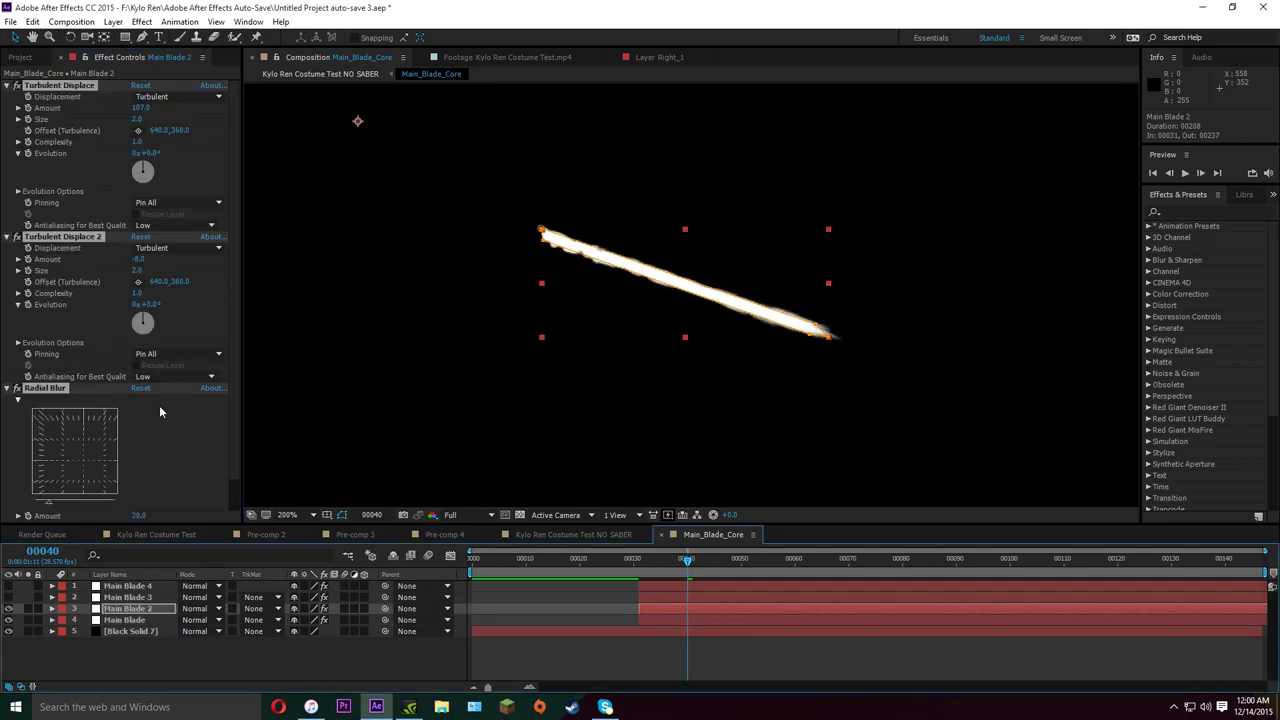
click(17, 388)
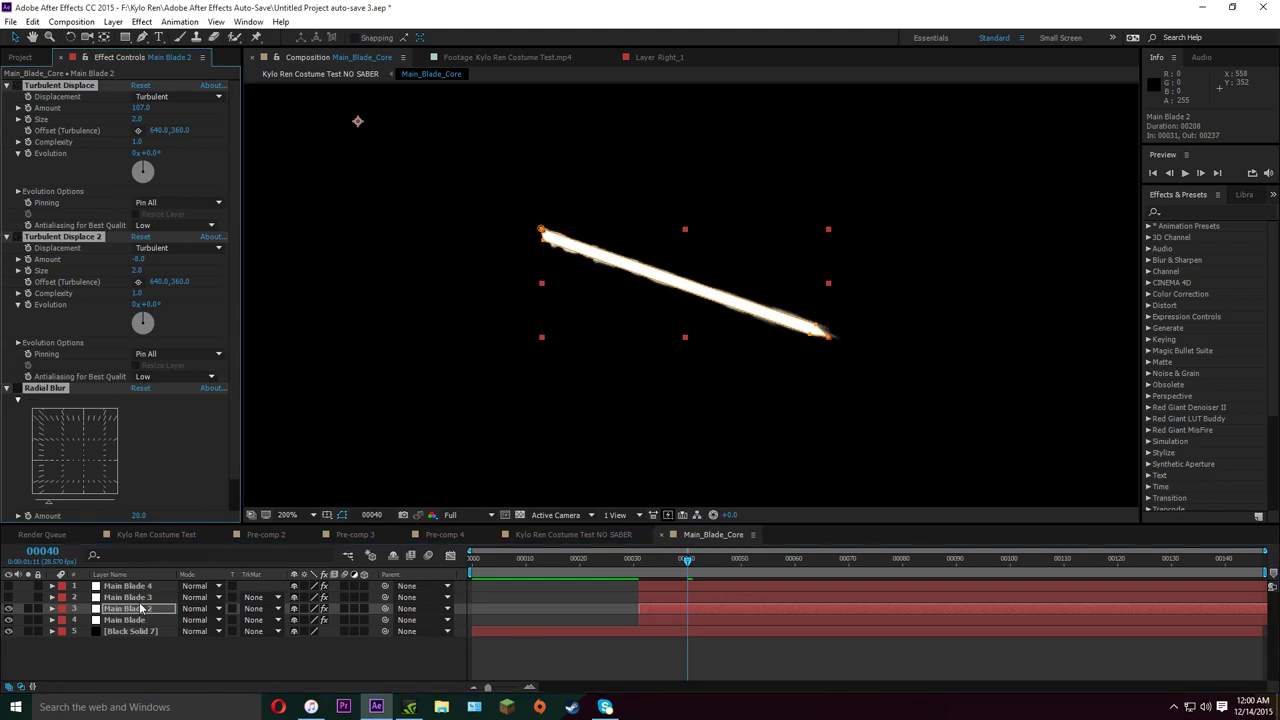
Raise the second displacement Amount and lower the first to 112
scroll(168, 422, down, 1)
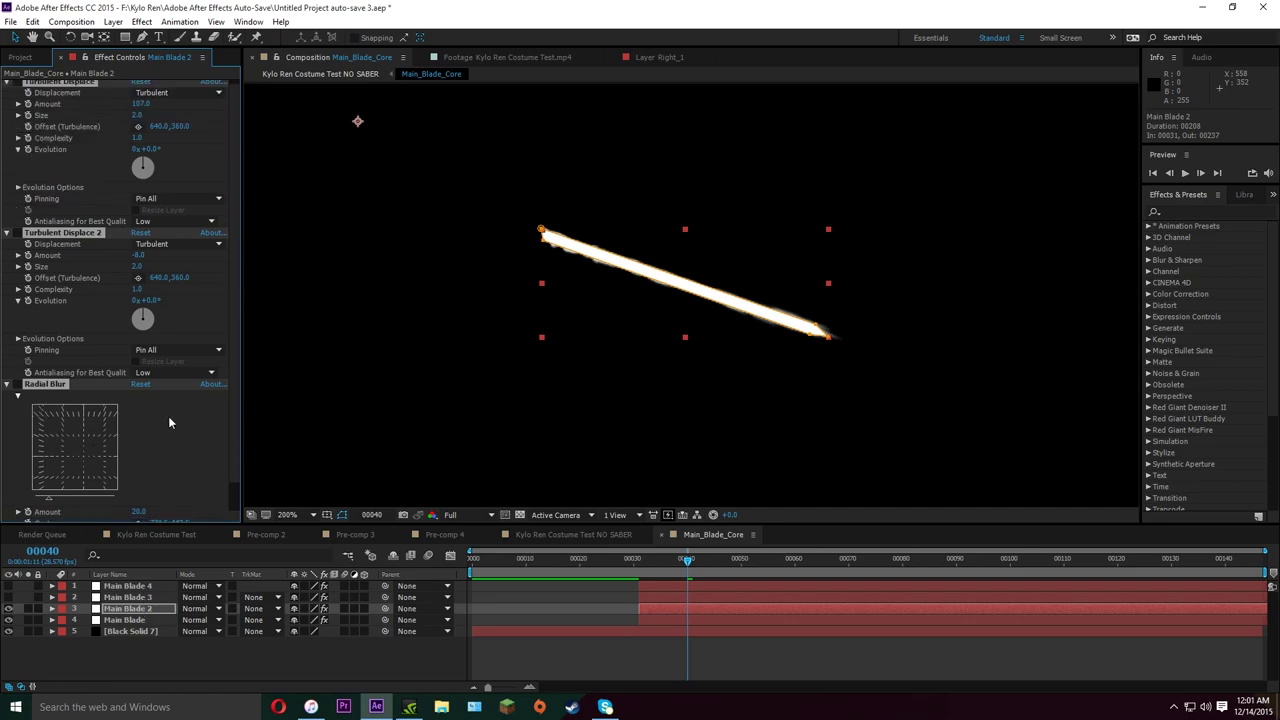
scroll(168, 428, up, 1)
drag(137, 259, 150, 261)
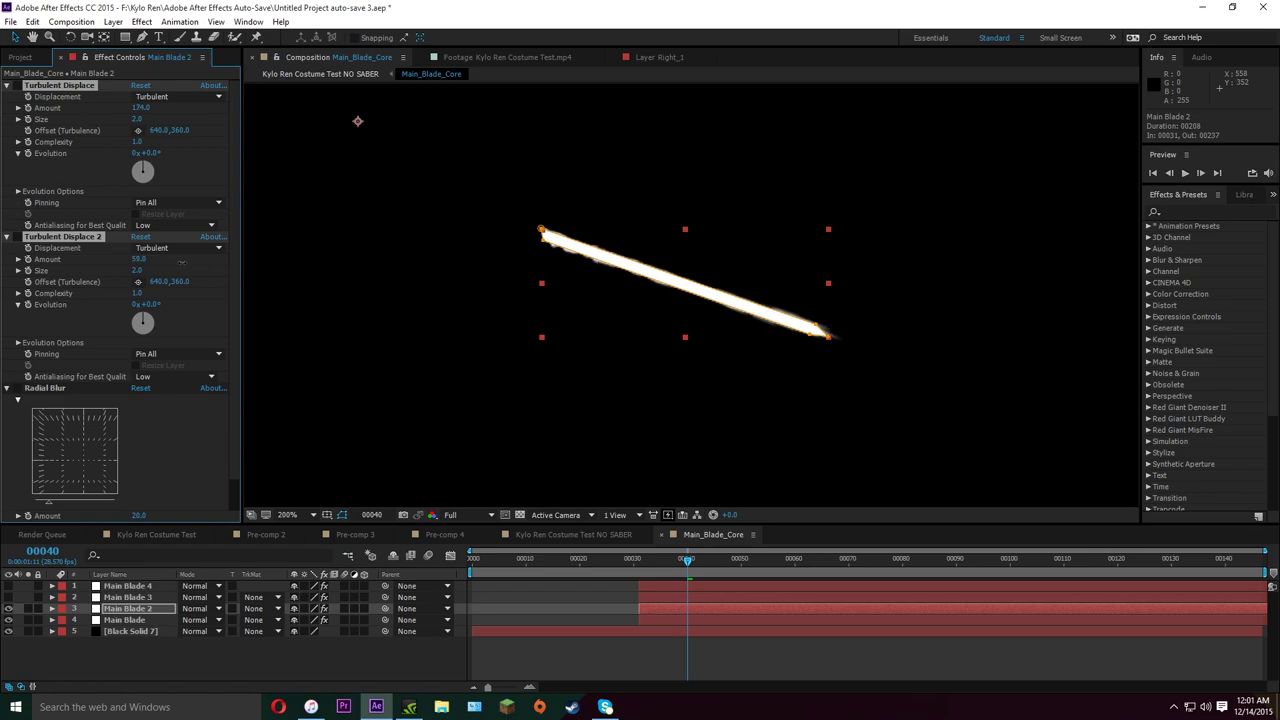
click(652, 607)
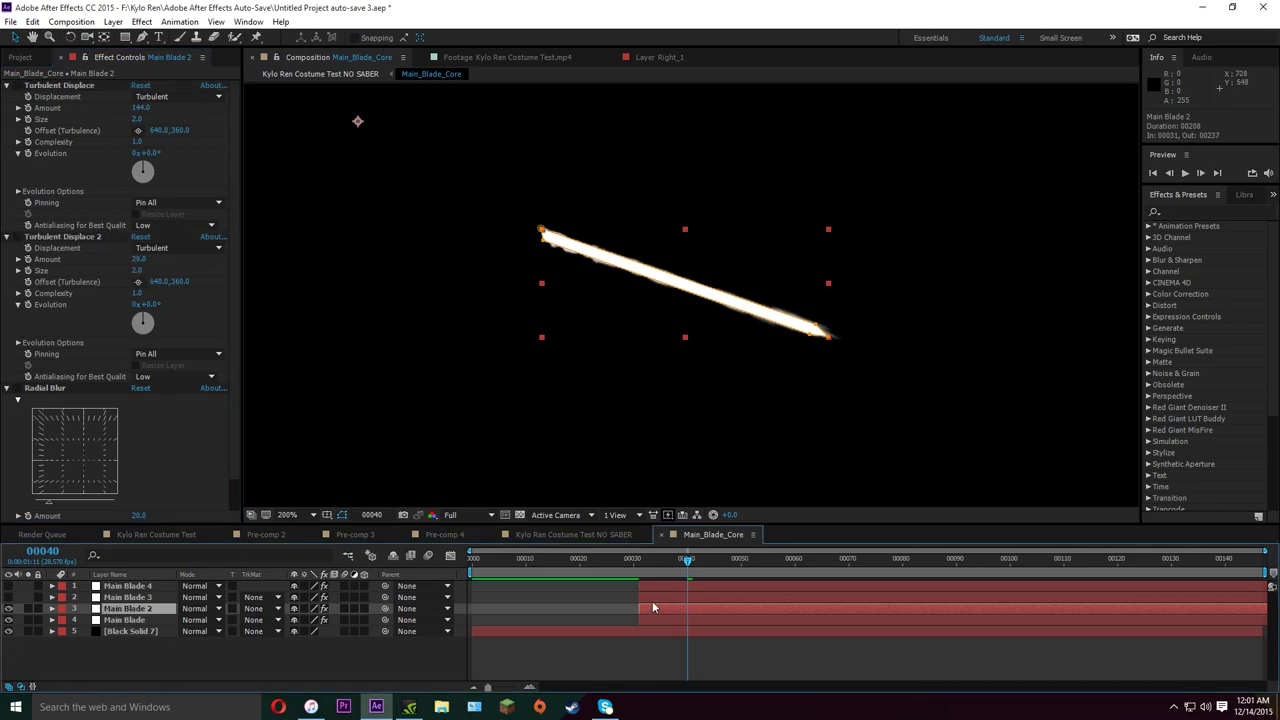
click(137, 107)
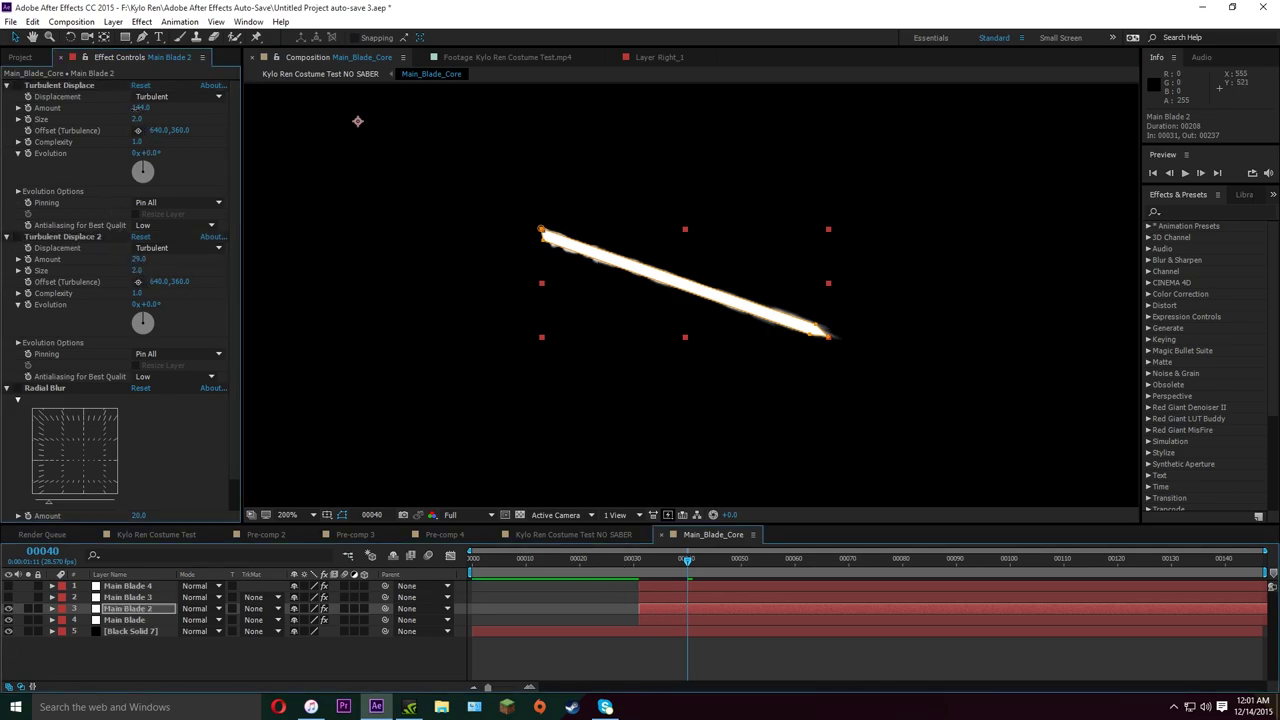
drag(137, 107, 114, 113)
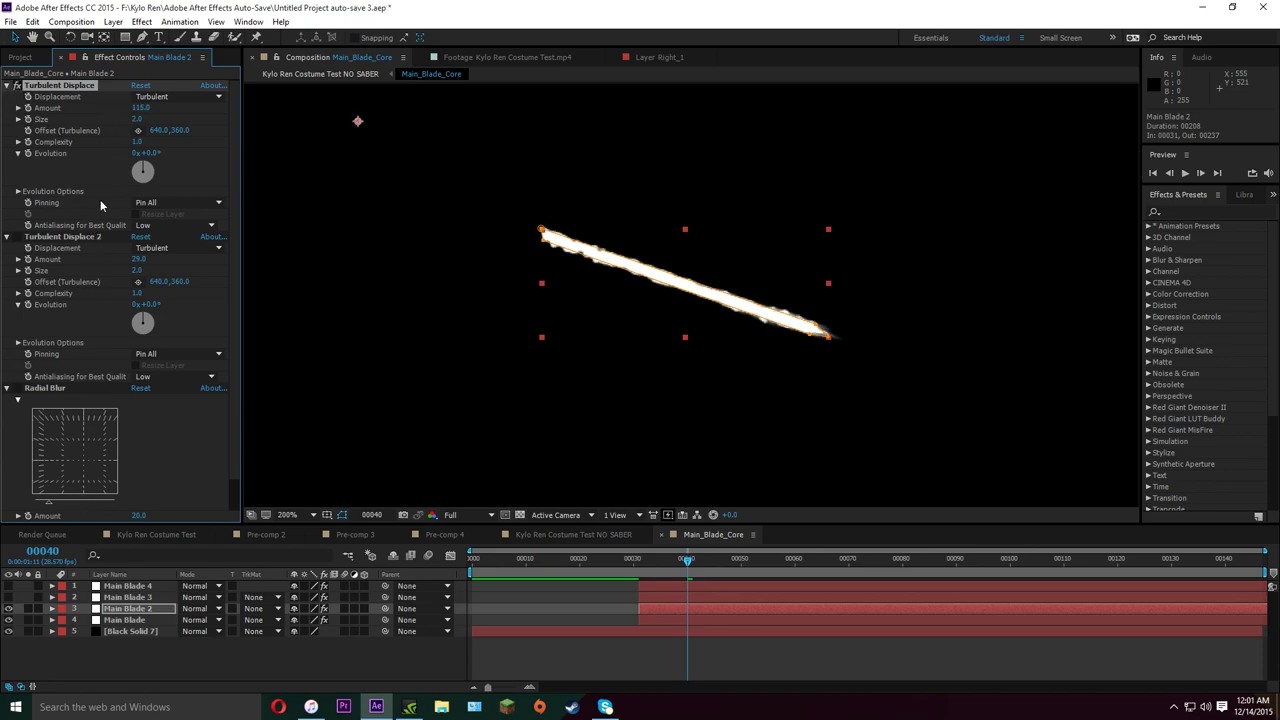
click(106, 171)
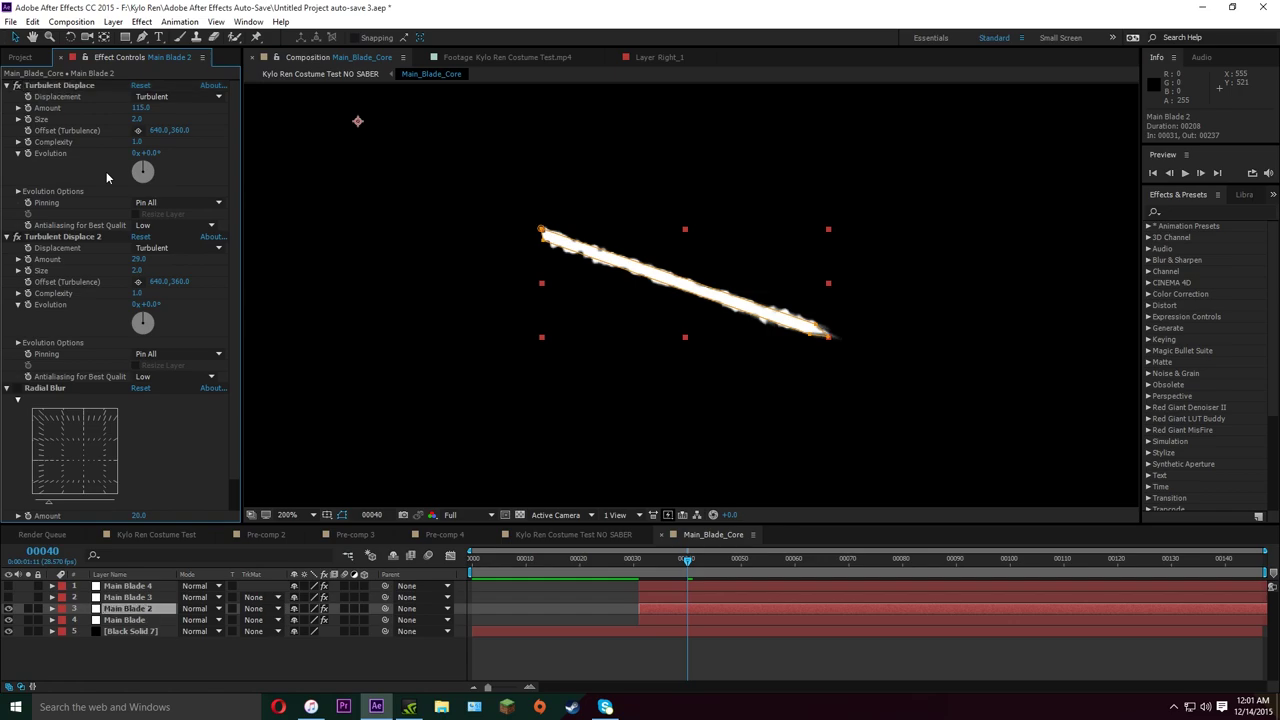
At 400% zoom, increase the second displacement Amount and lower the first to 89
click(68, 107)
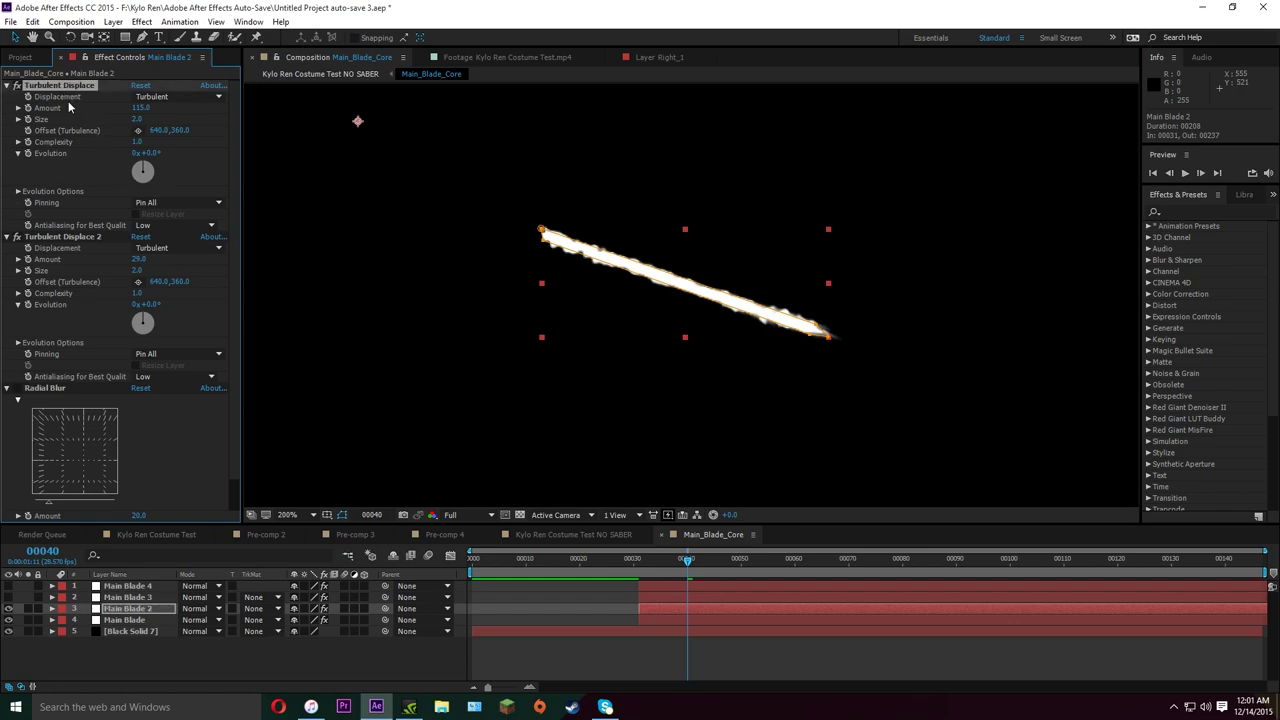
click(55, 389)
scroll(135, 460, down, 1)
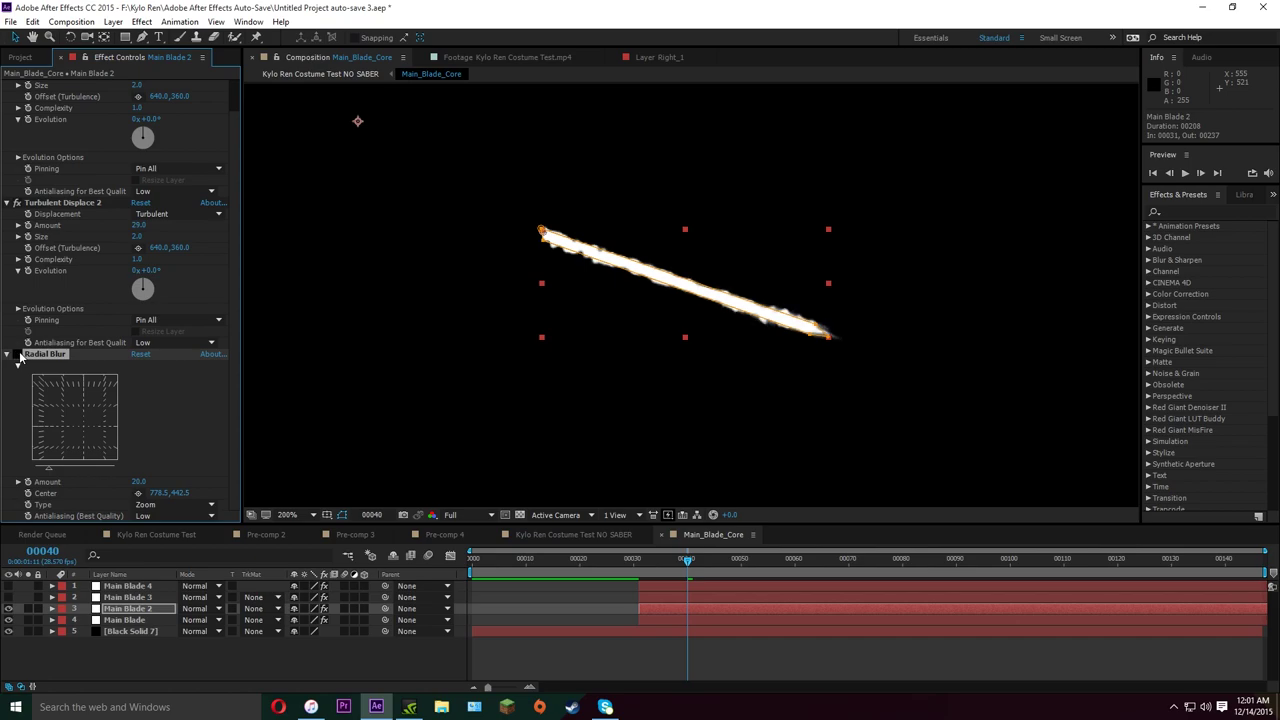
key(period)
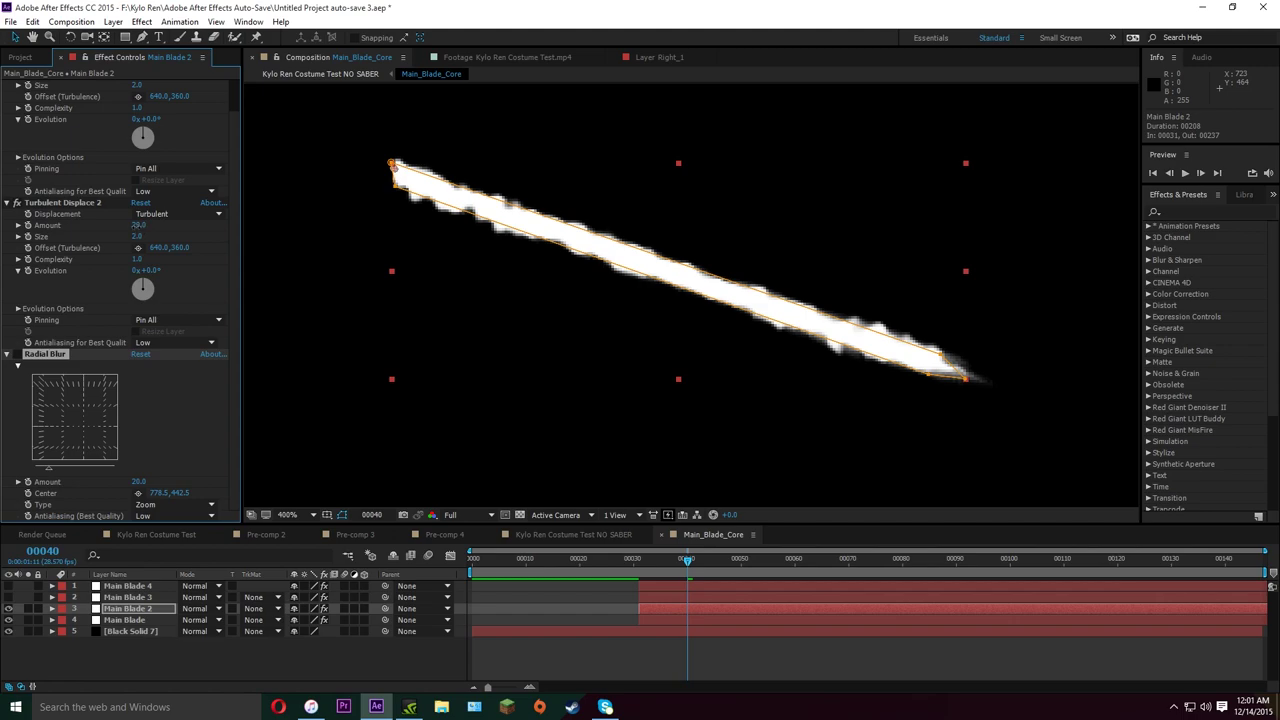
mouse_move(137, 225)
mouse_down()
mouse_move(170, 229)
mouse_move(134, 237)
mouse_up()
scroll(143, 114, up, 2)
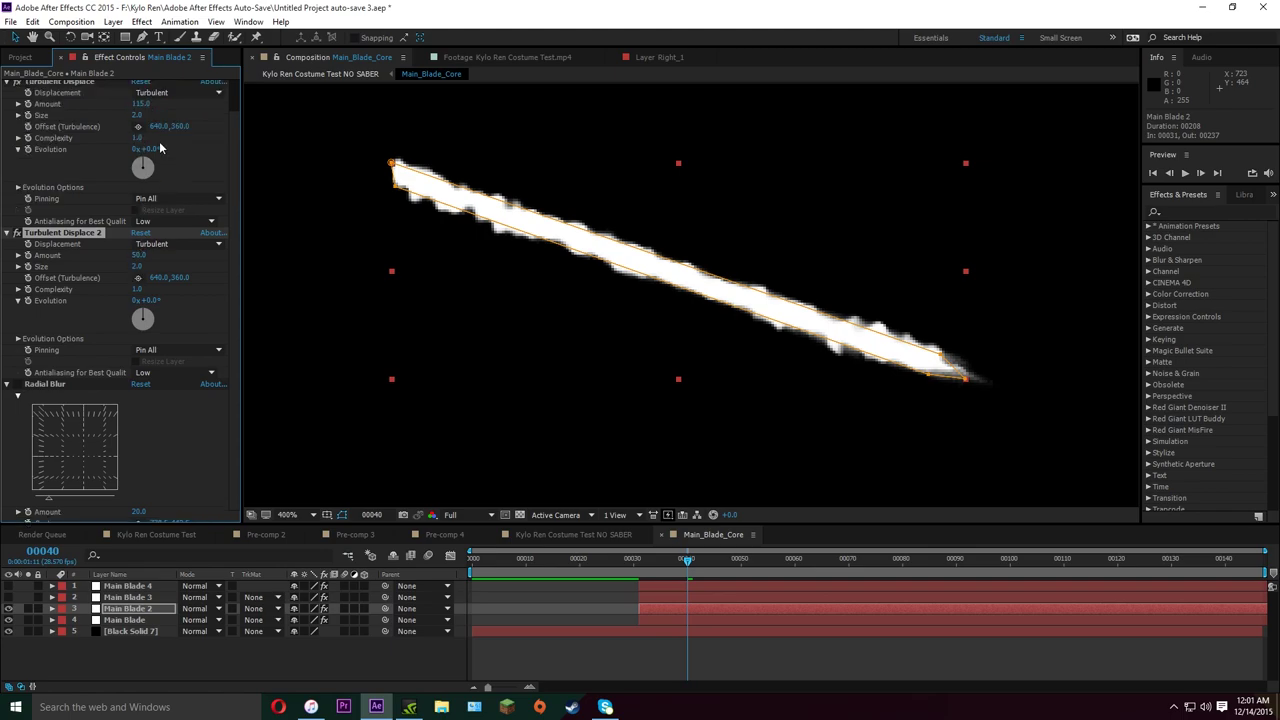
click(138, 107)
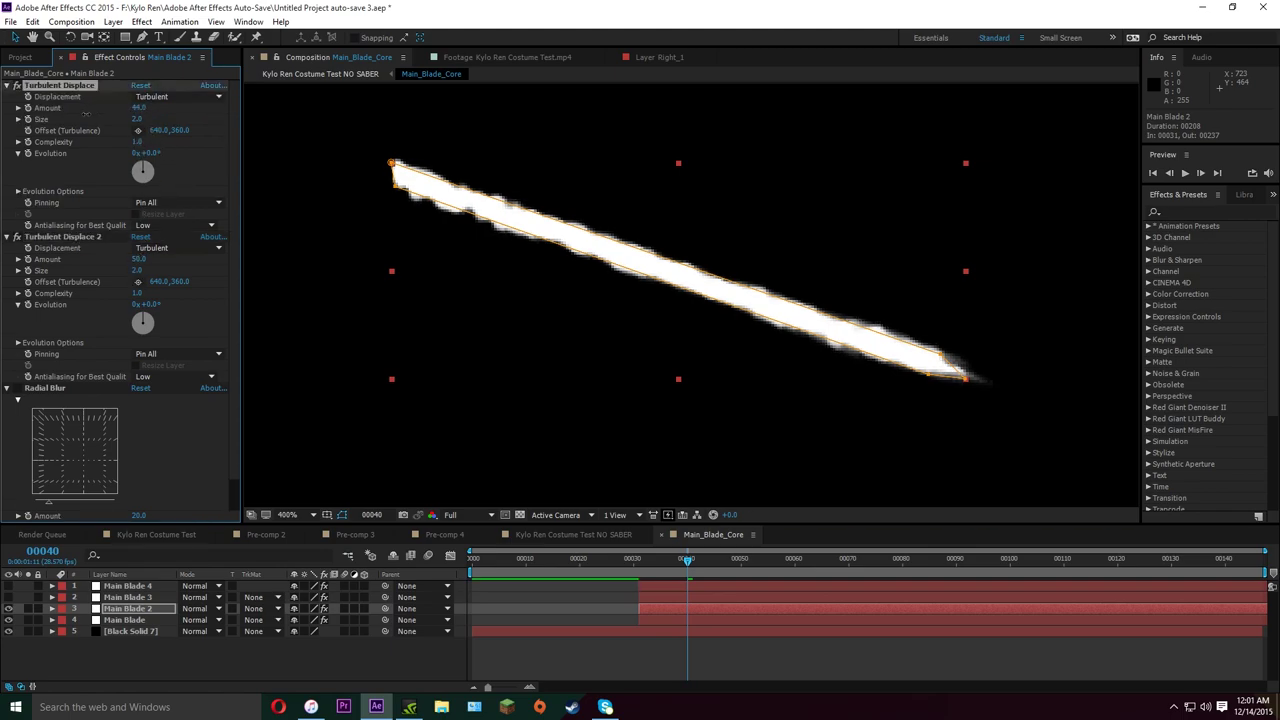
mouse_move(140, 107)
mouse_down()
mouse_move(100, 107)
mouse_move(130, 119)
mouse_up()
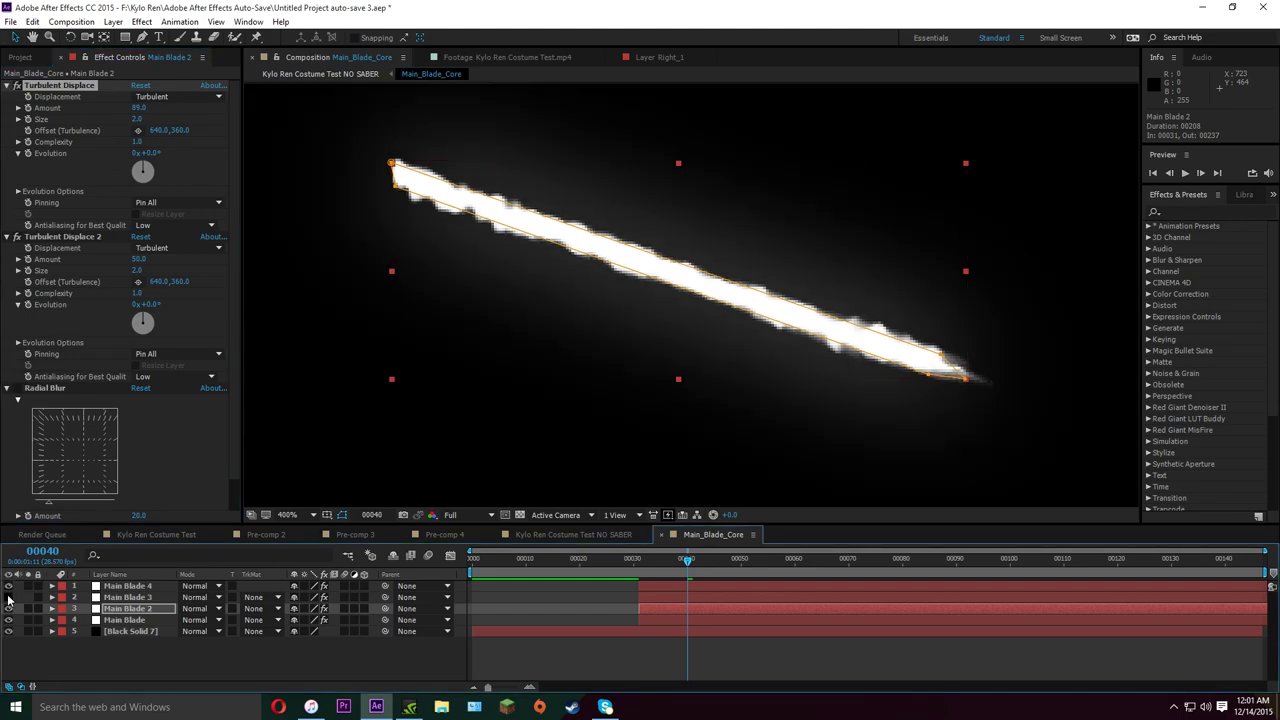
scroll(644, 356, down, 1)
click(757, 649)
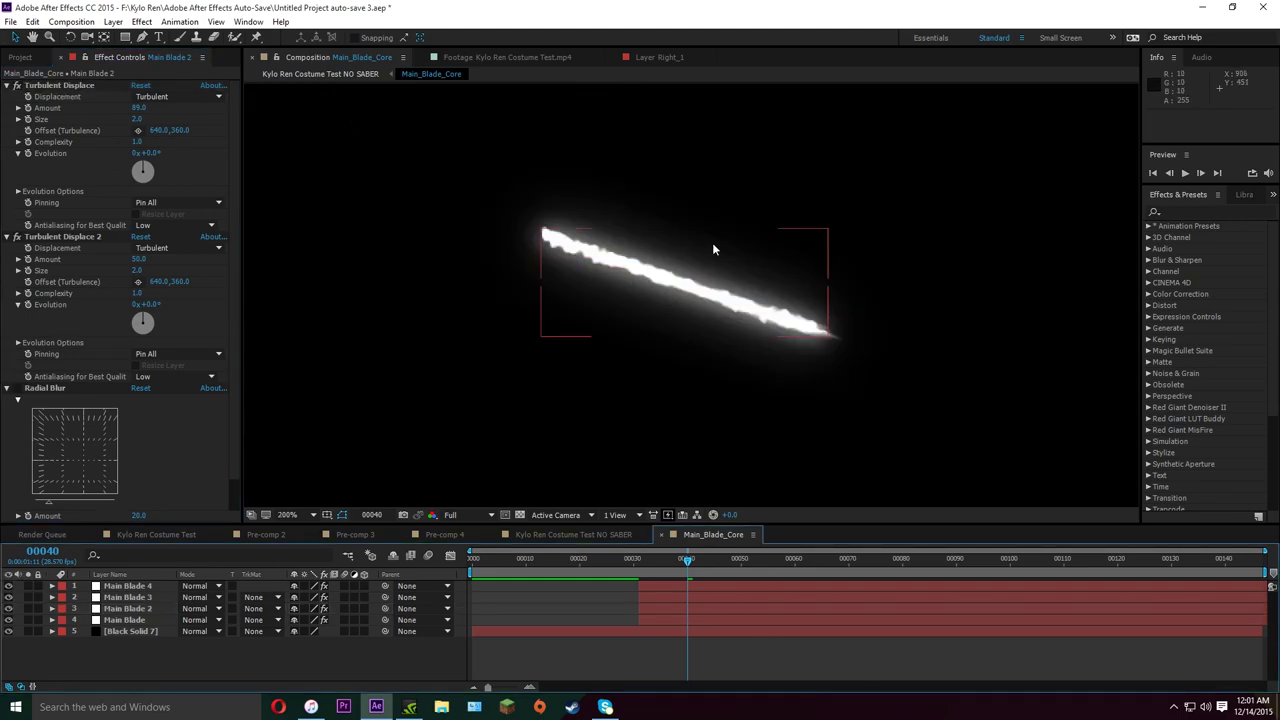
Preview the blade and settle the displacement Amounts at 124 and -1
drag(640, 560, 660, 560)
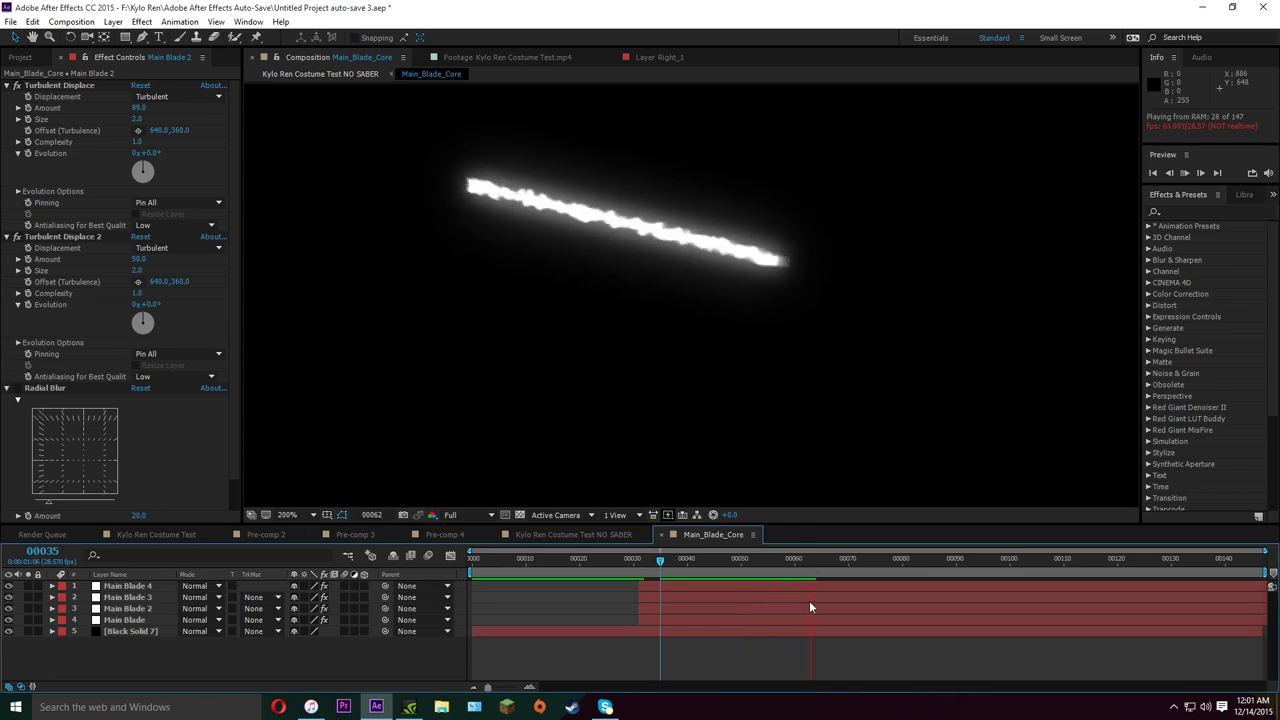
drag(801, 561, 650, 562)
drag(141, 108, 108, 118)
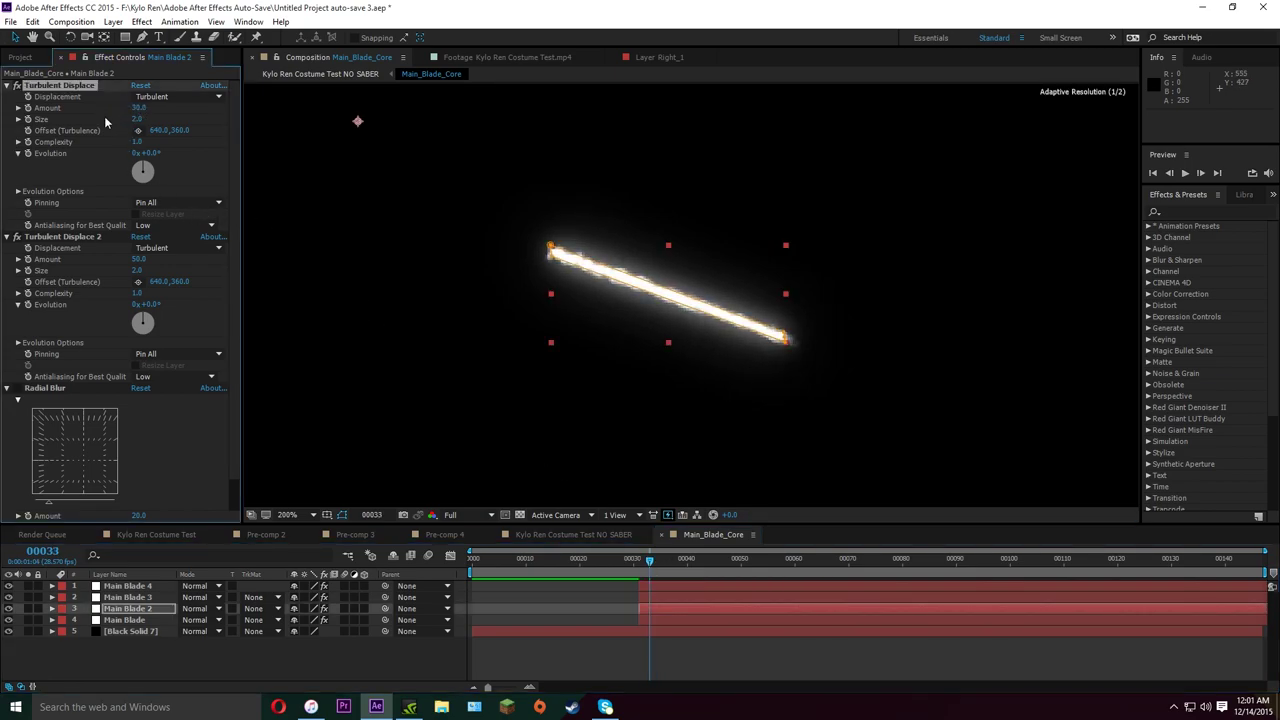
drag(138, 258, 122, 258)
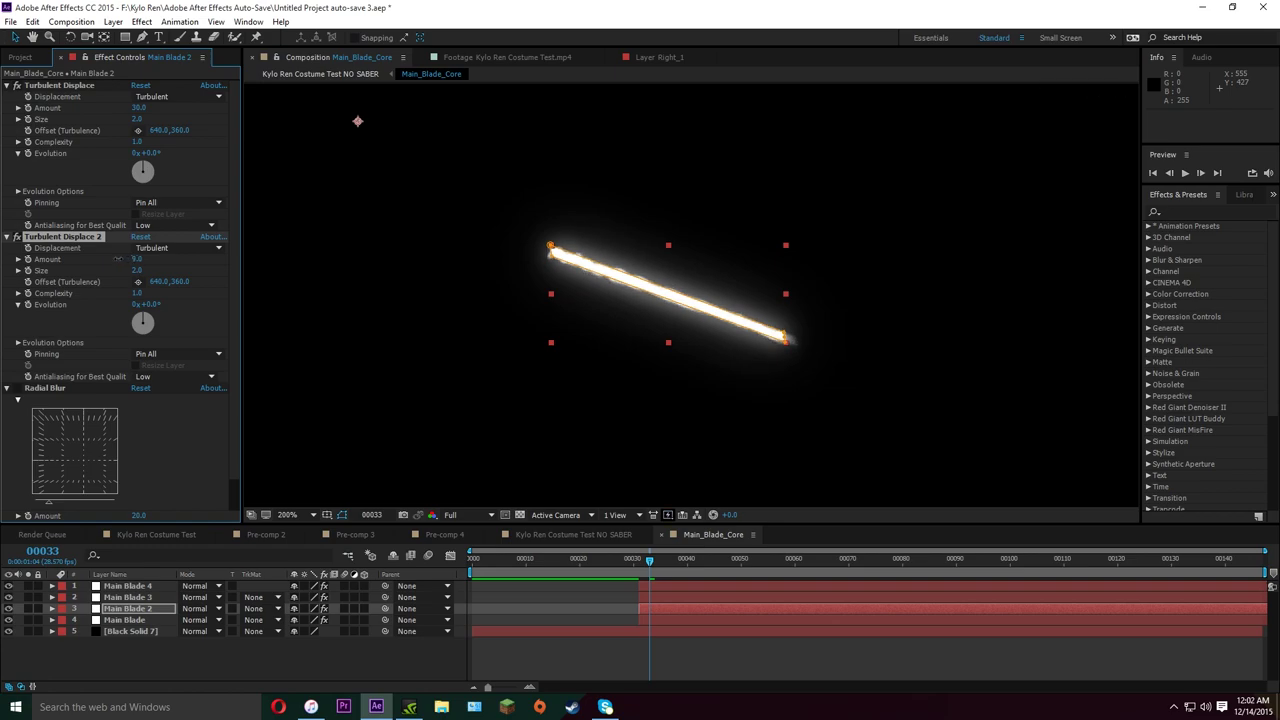
click(717, 660)
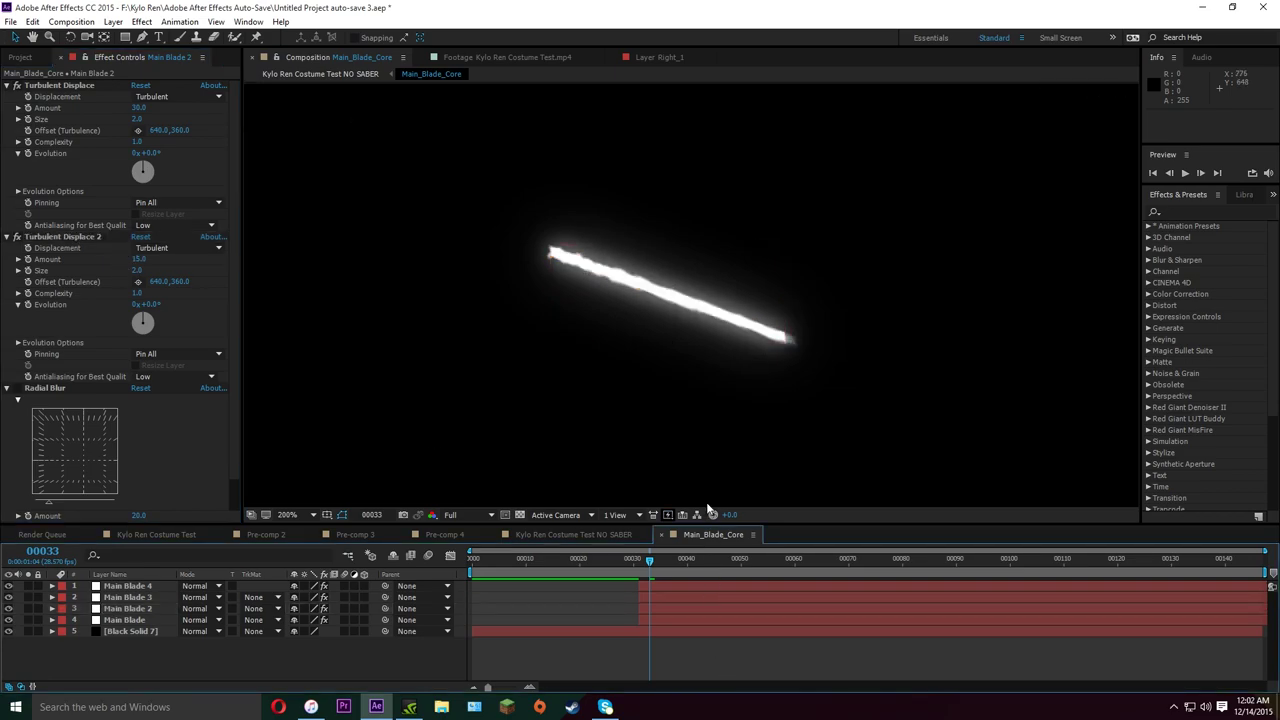
key(space)
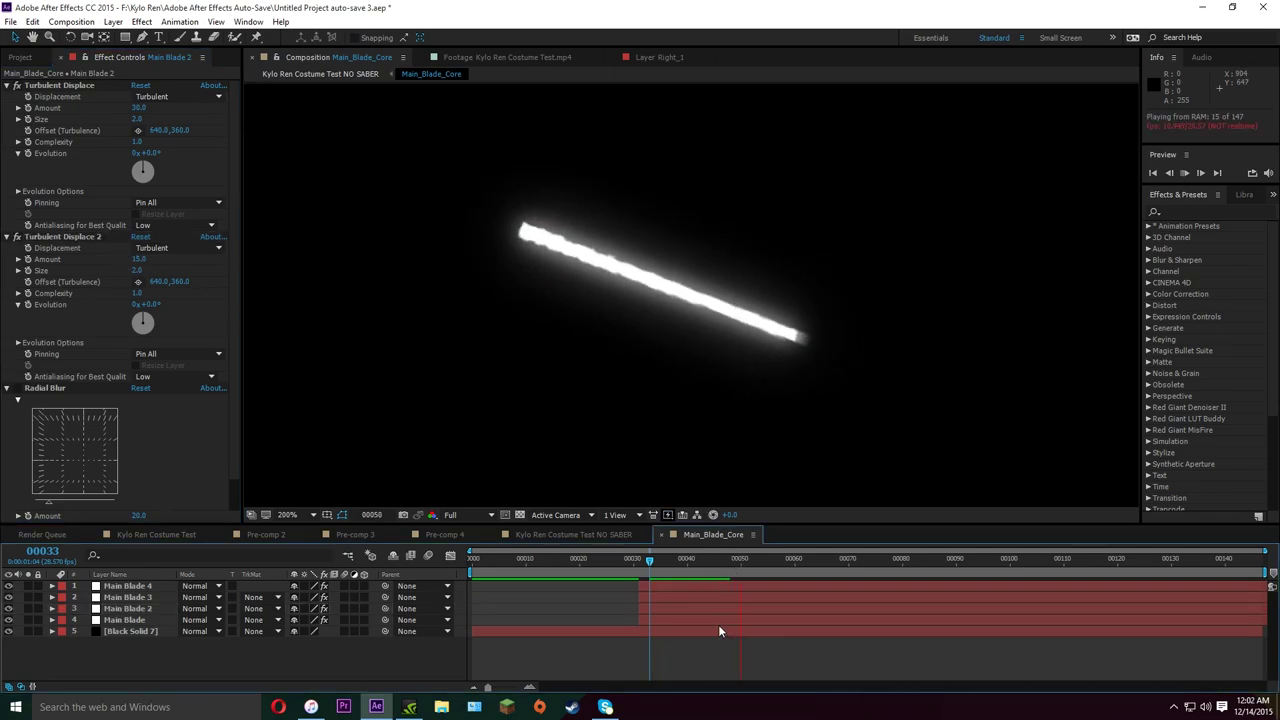
drag(139, 107, 207, 115)
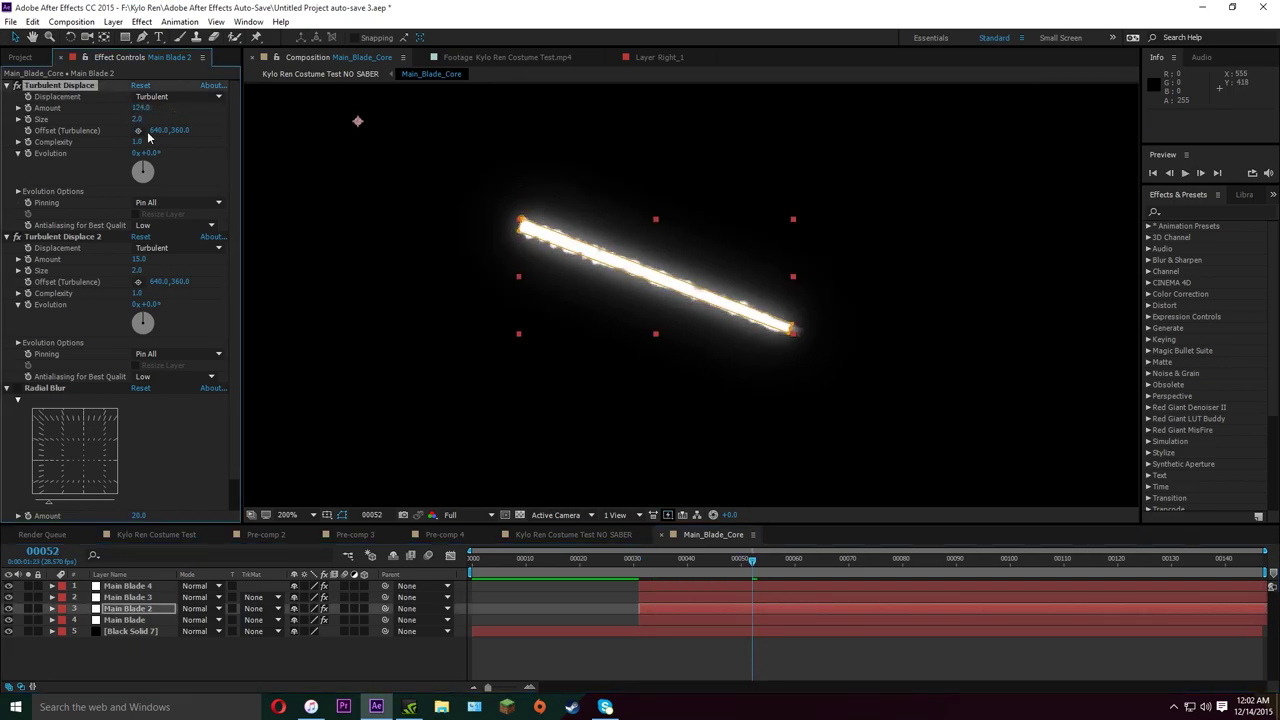
drag(139, 260, 132, 262)
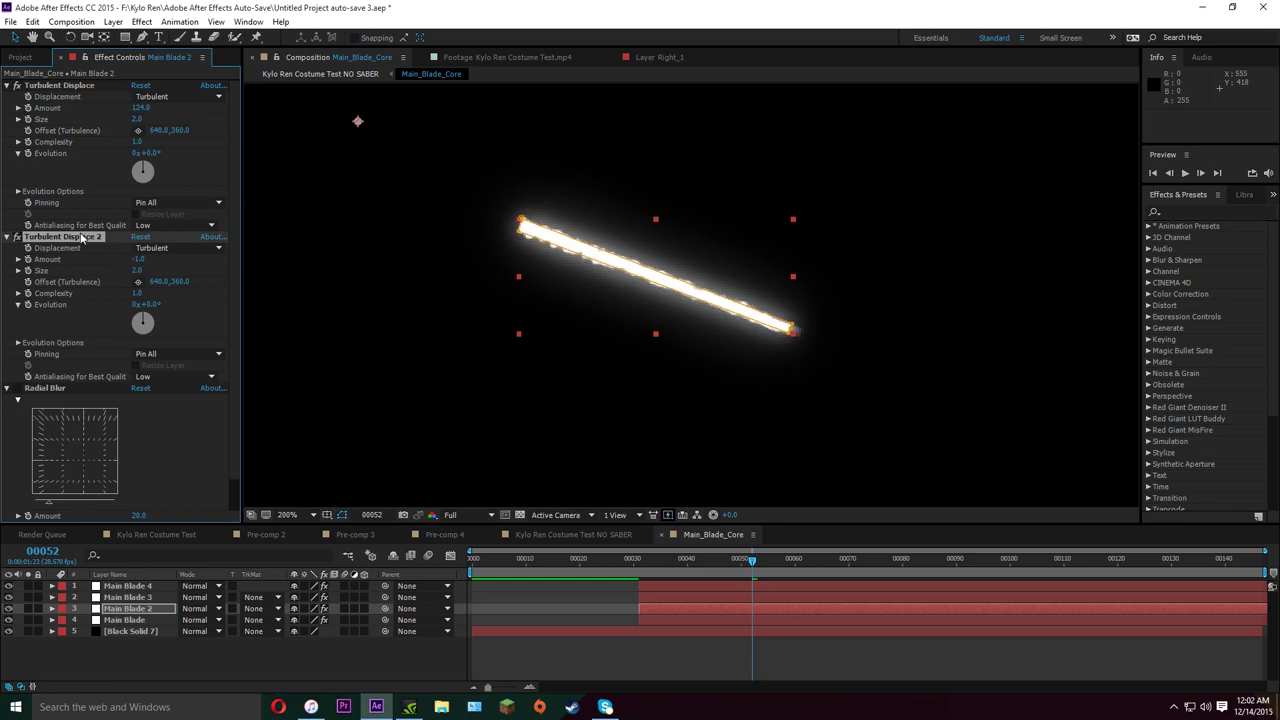
Delete the second Turbulent Displace, lower the first Amount to about 46, and preview
key(Delete)
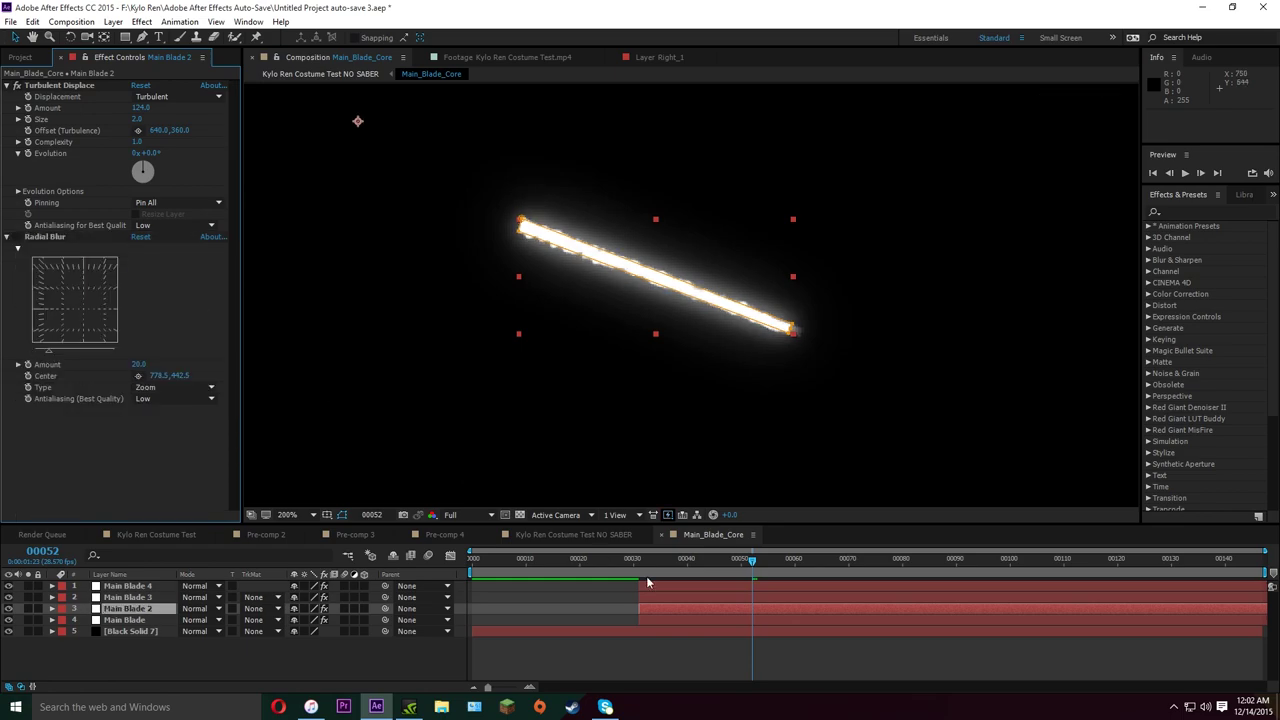
click(829, 665)
key(space)
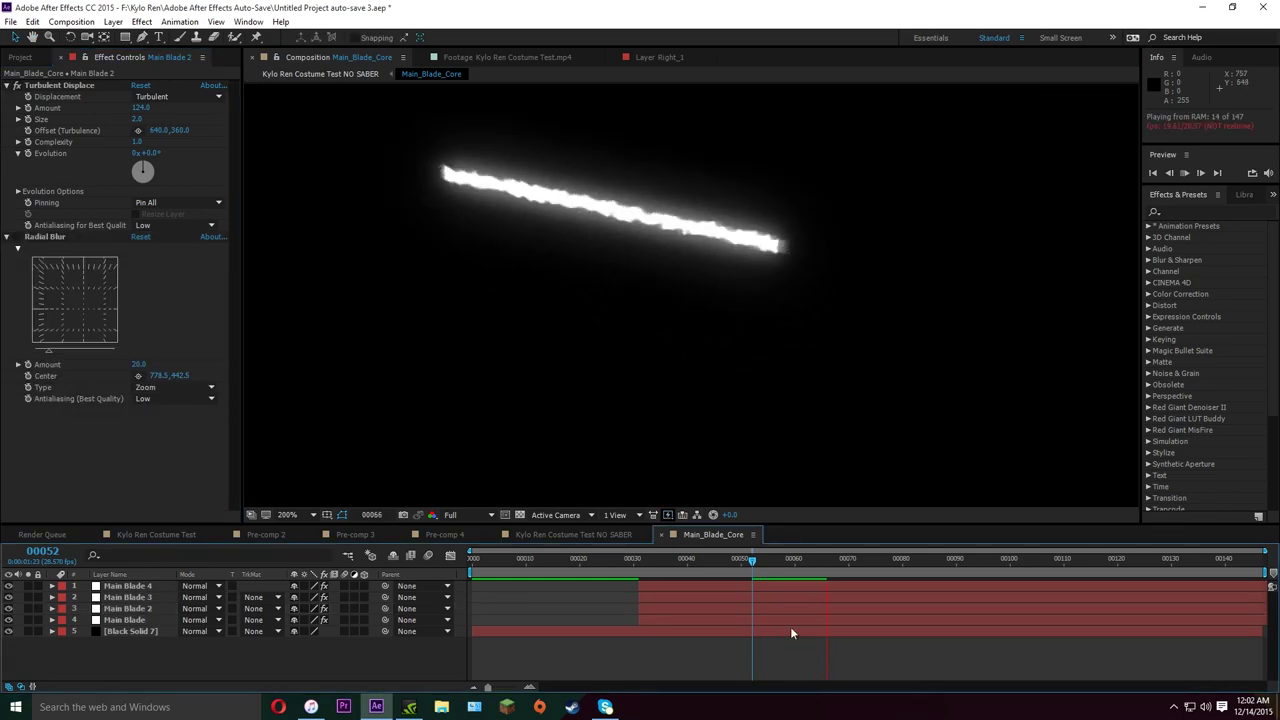
mouse_move(753, 564)
mouse_down()
mouse_move(838, 564)
mouse_move(704, 566)
mouse_move(752, 564)
mouse_up()
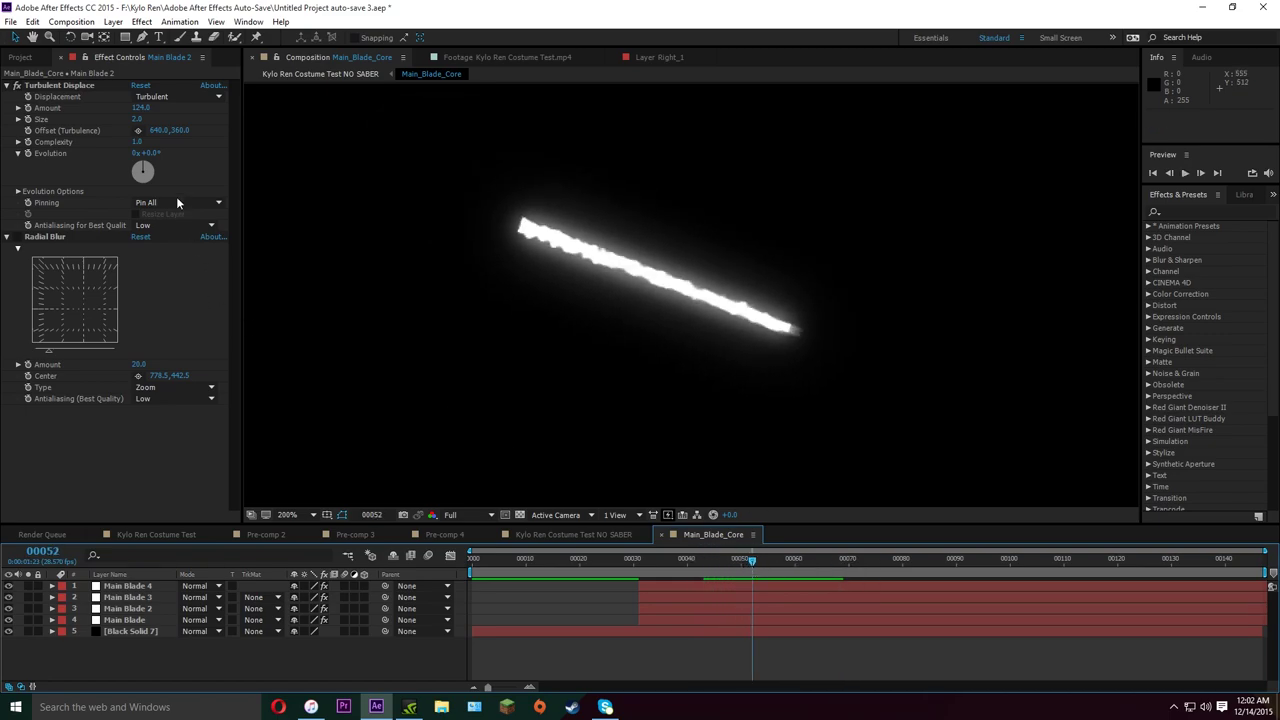
drag(140, 107, 88, 108)
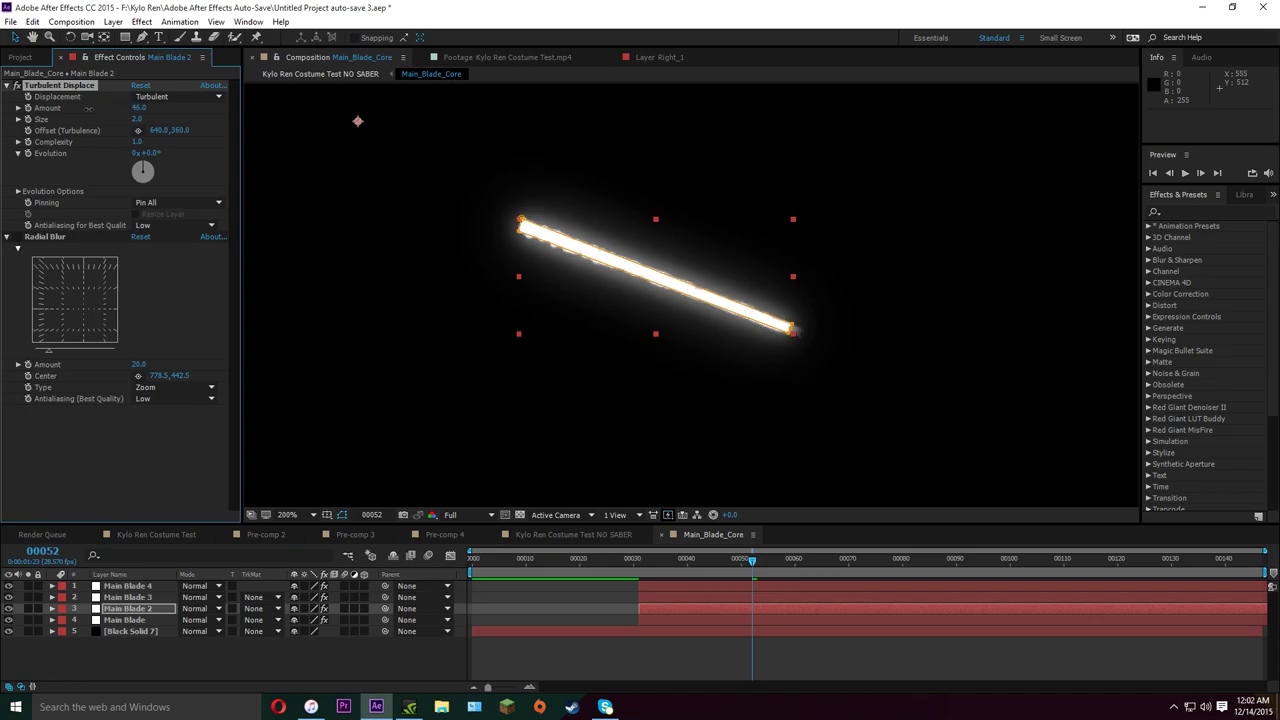
click(710, 654)
click(632, 560)
key(space)
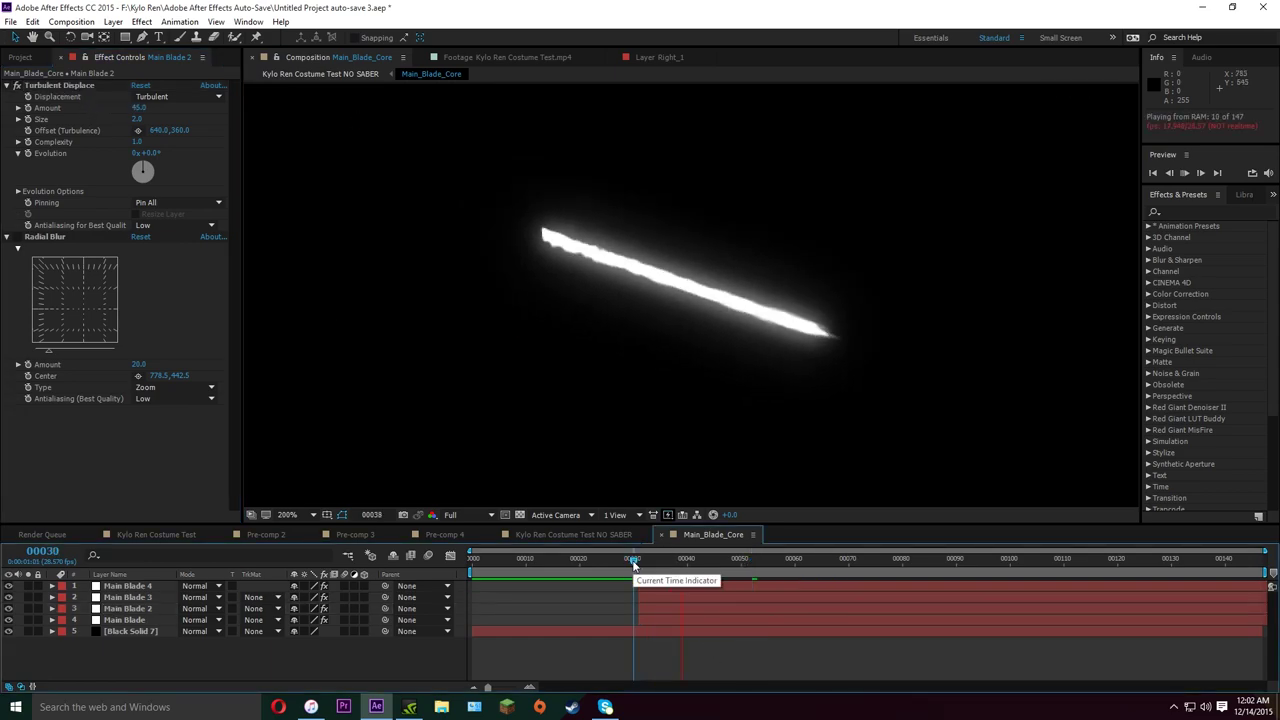
drag(632, 563, 749, 562)
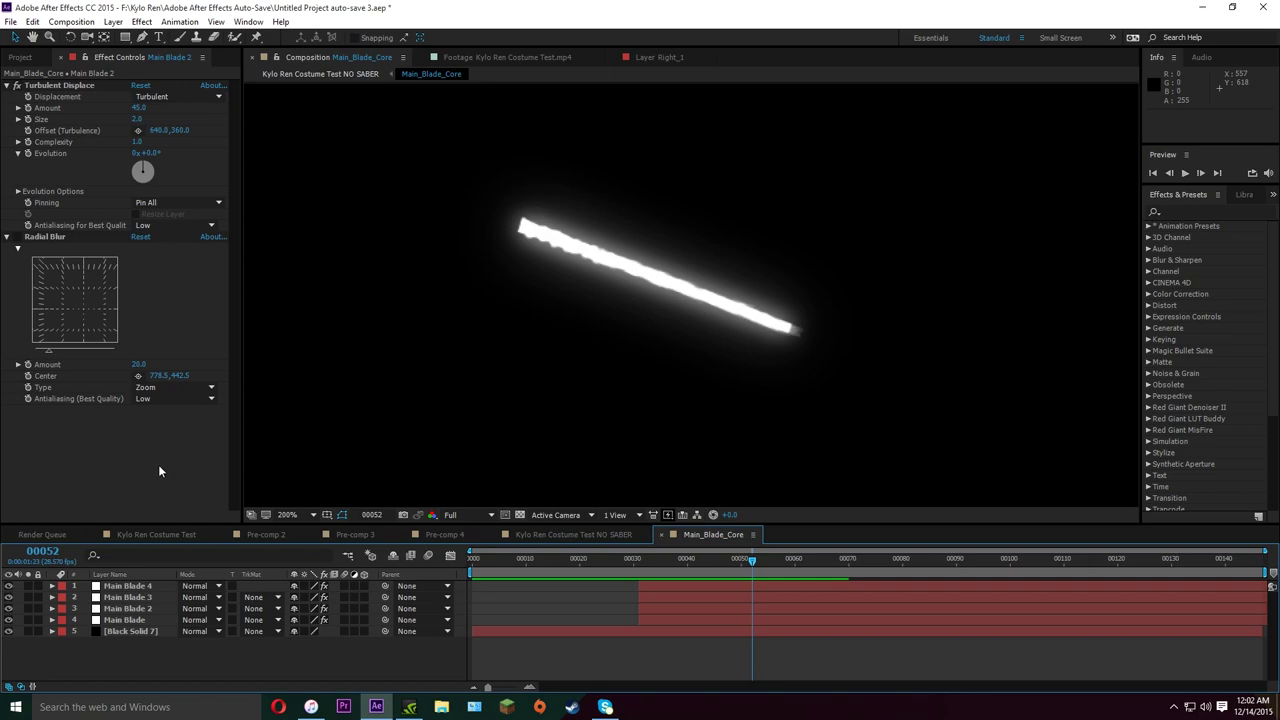
Check Main Blade's effects, then double Main Blade 2's Radial Blur Amount to 40
click(145, 608)
click(130, 621)
scroll(160, 464, down, 3)
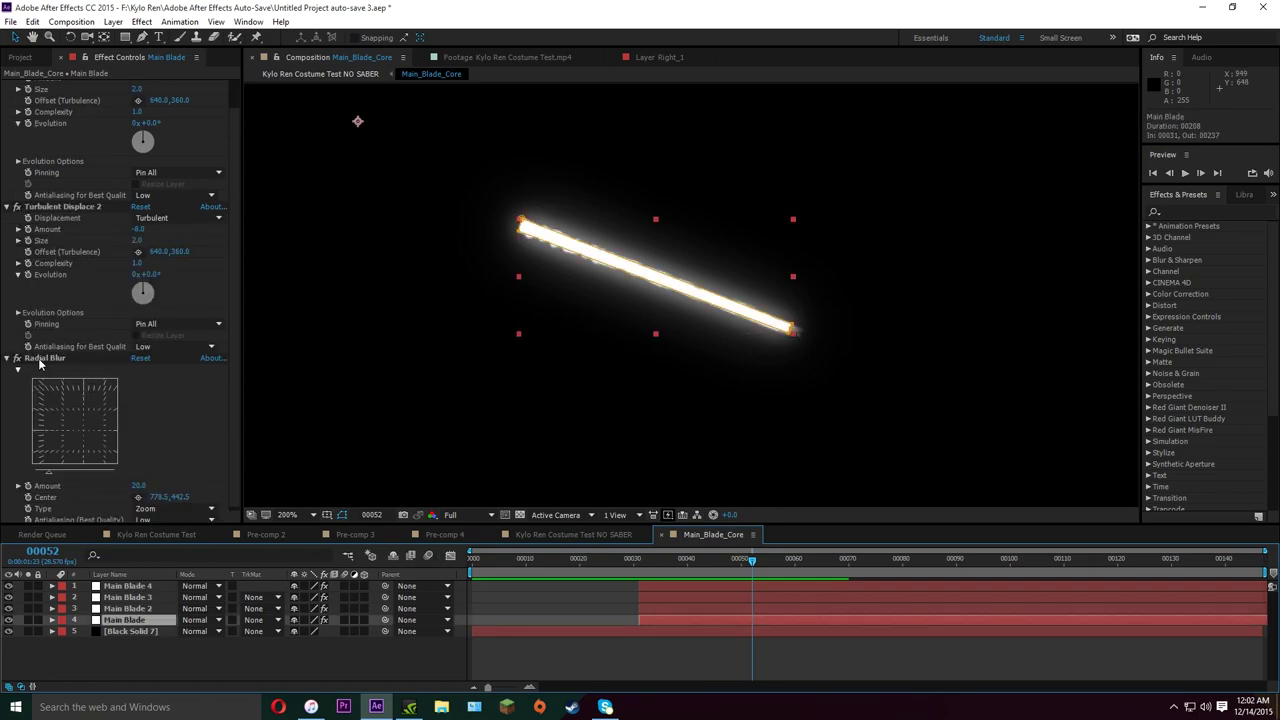
click(40, 360)
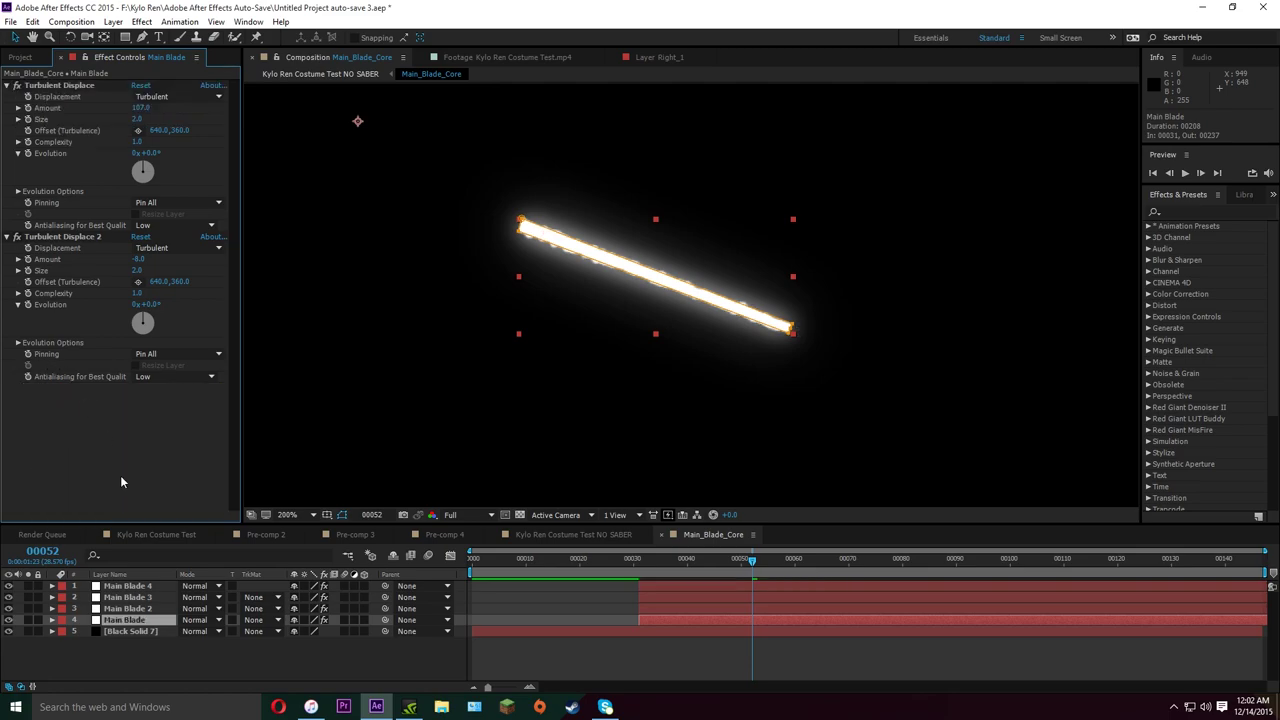
click(122, 608)
click(97, 448)
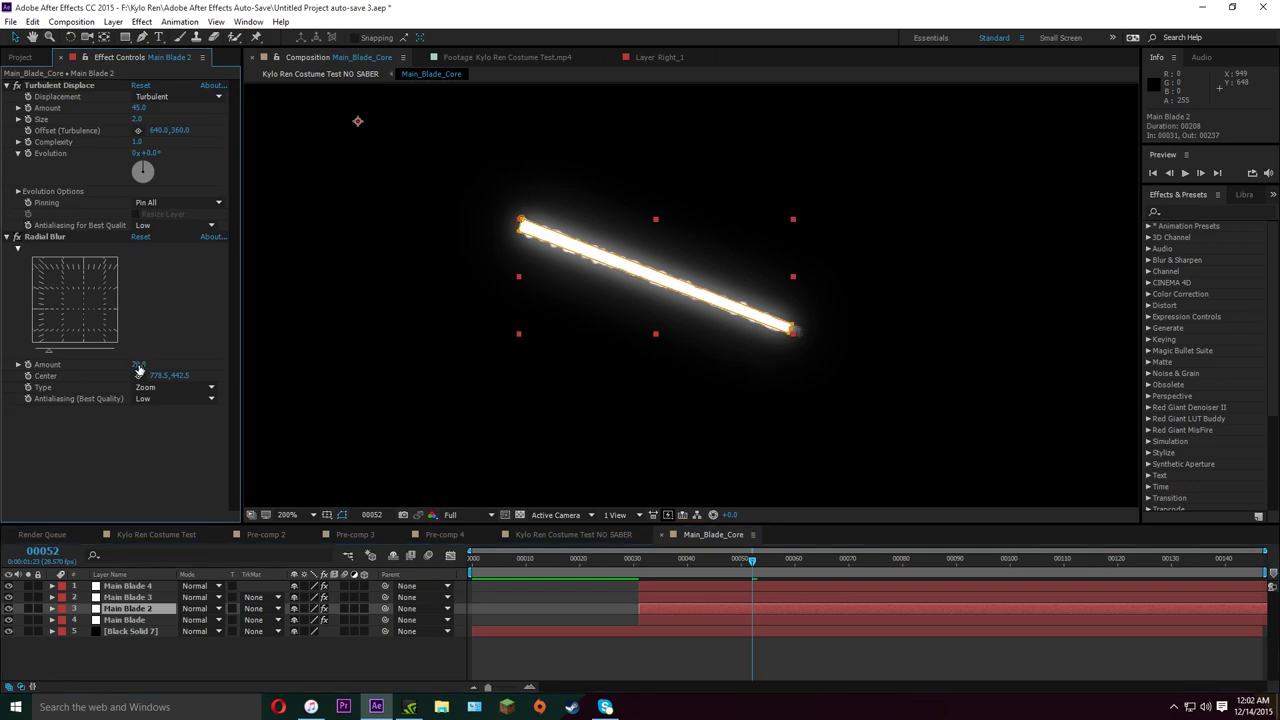
drag(138, 367, 154, 365)
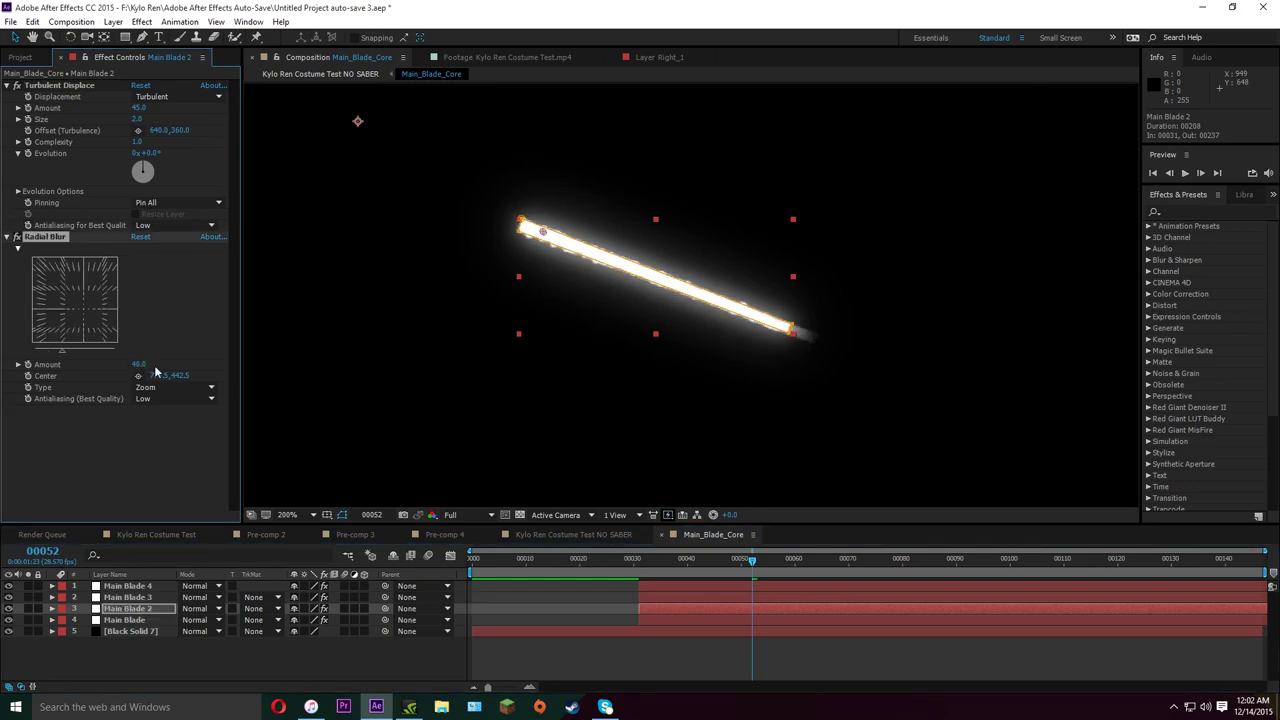
click(729, 648)
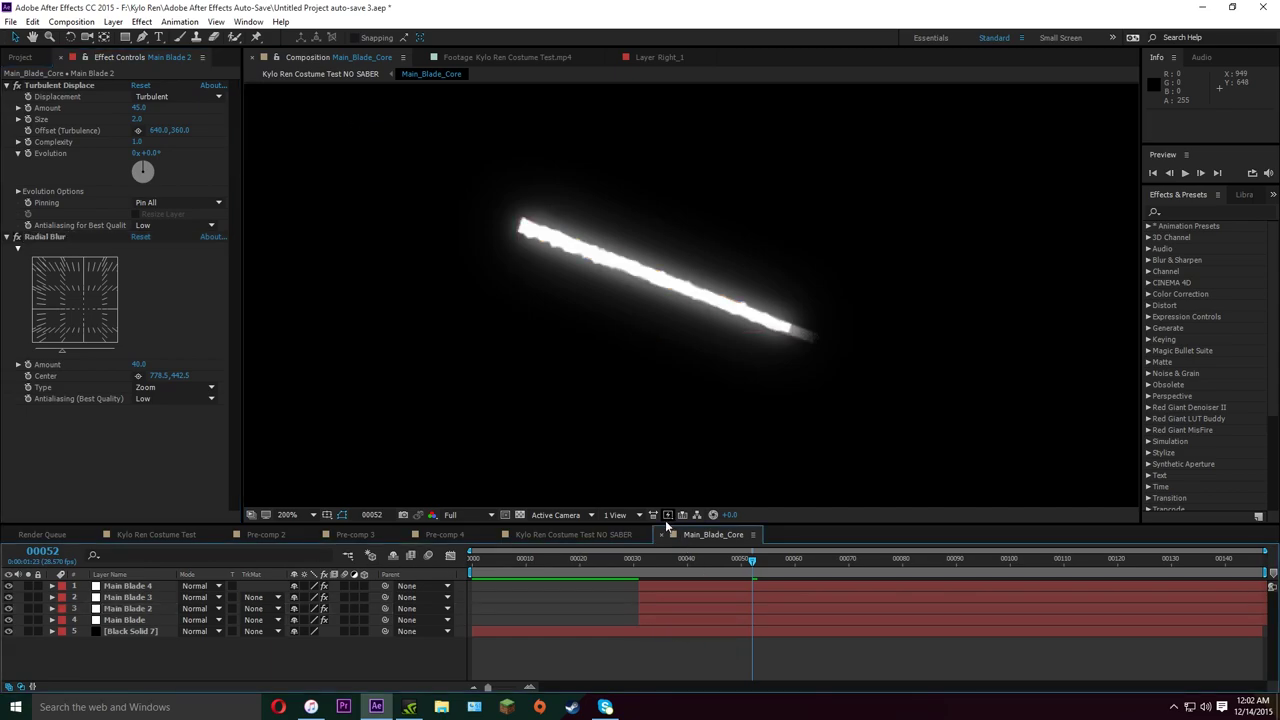
click(124, 620)
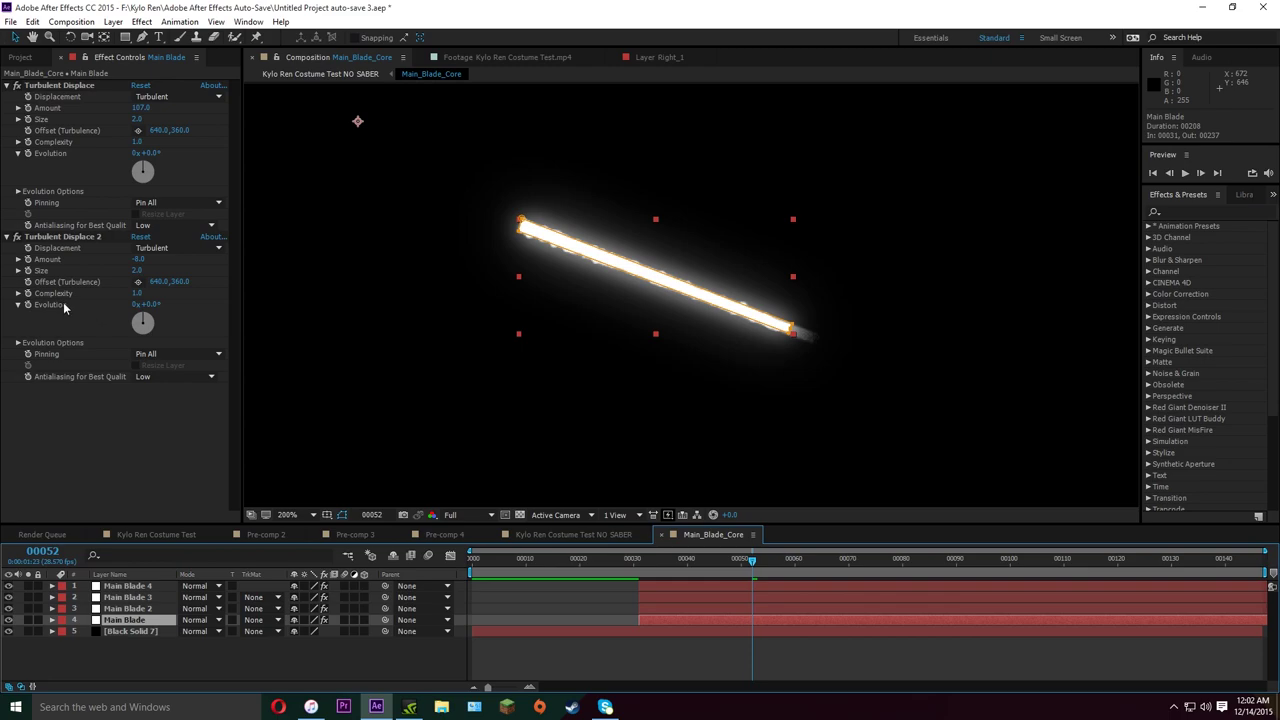
At frame 31, keyframe the Evolution of both Turbulent Displace effects on Main Blade
drag(630, 562, 640, 560)
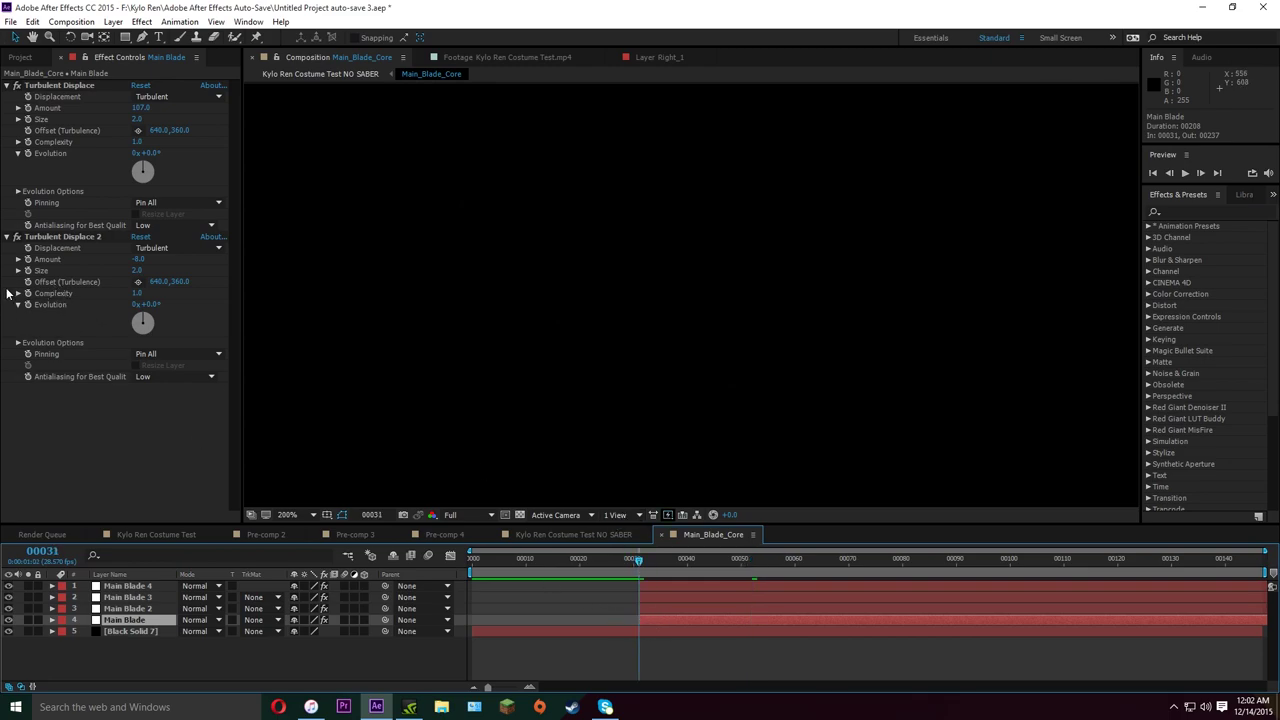
click(24, 153)
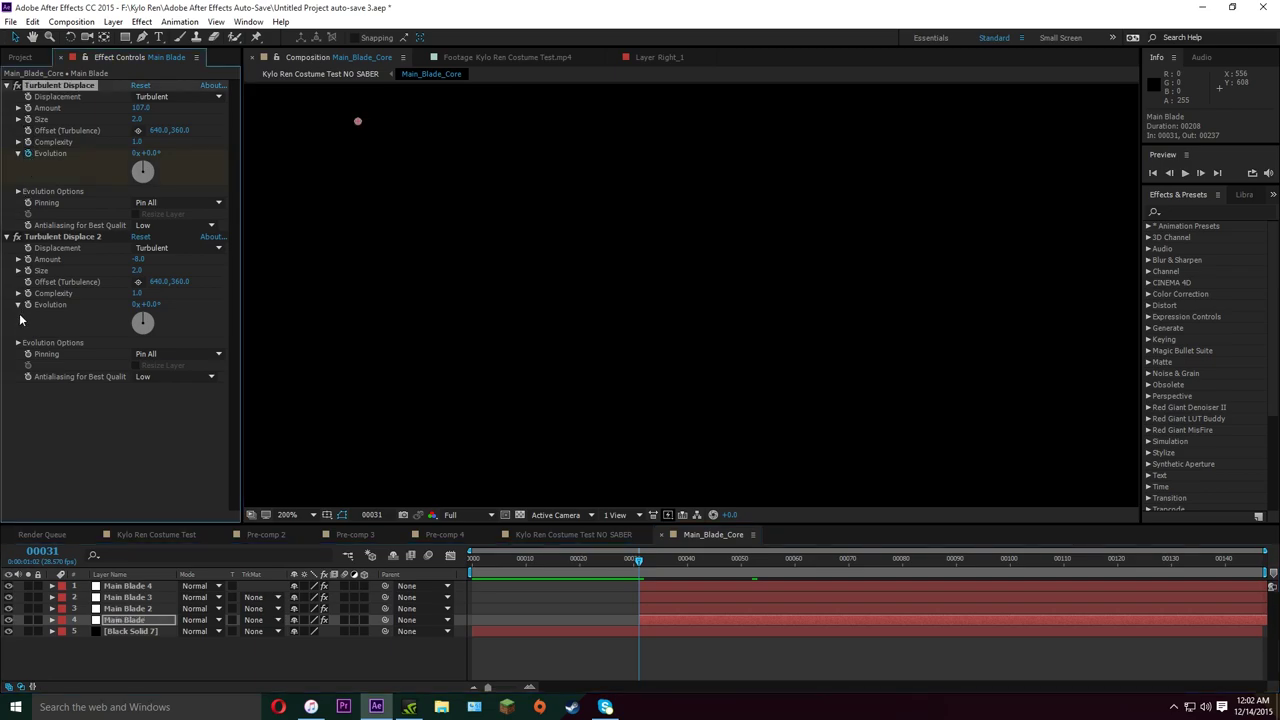
click(28, 305)
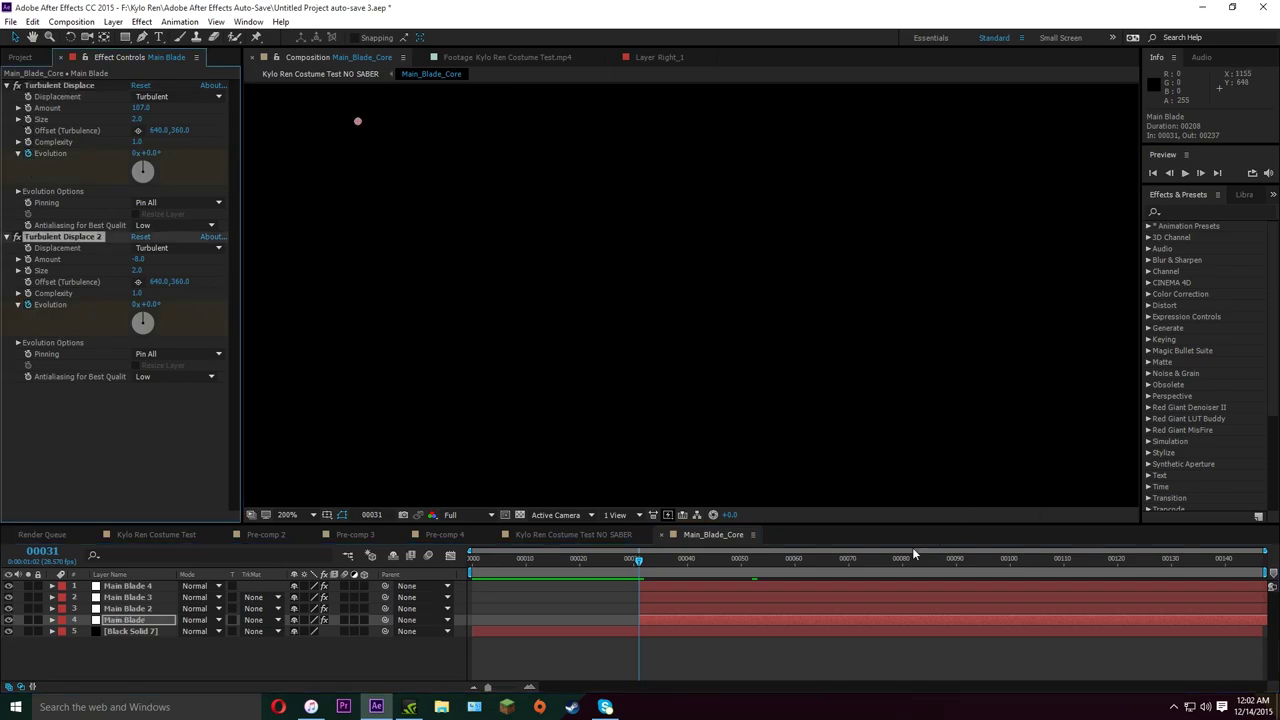
At frame 146, set Turbulent Displace 2 Evolution to 250 revolutions and the first to 150
drag(912, 558, 1258, 560)
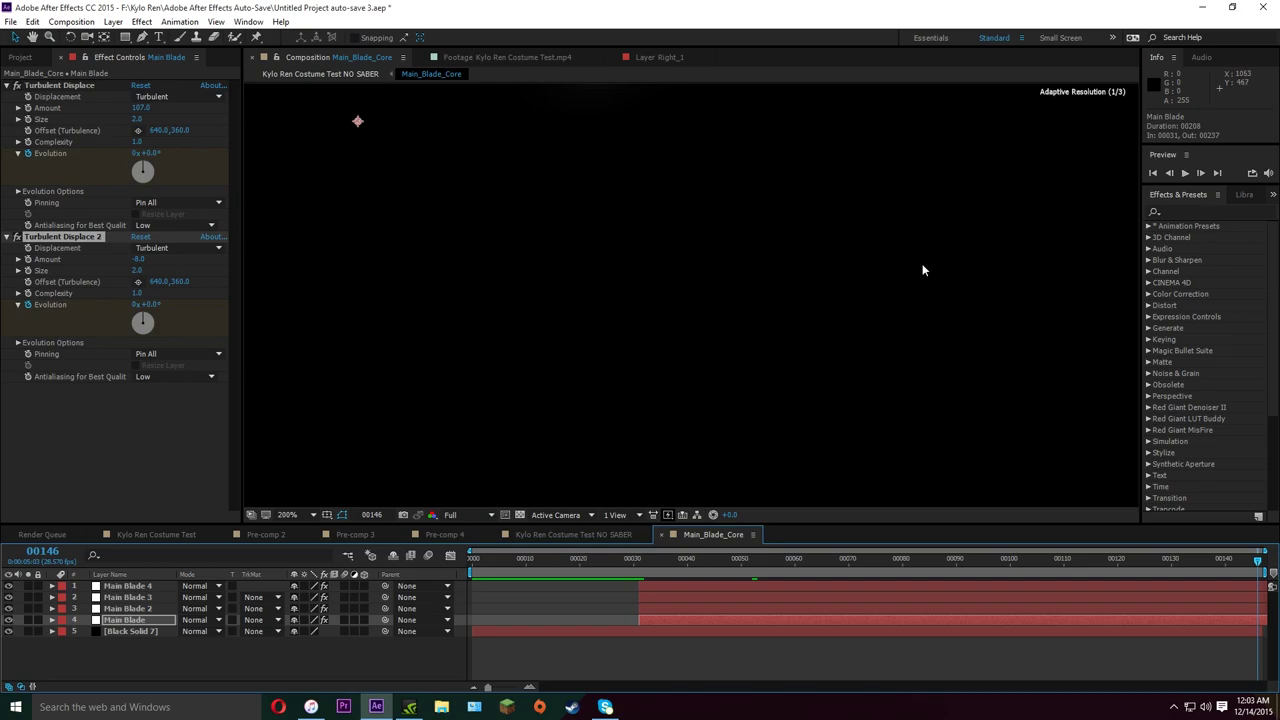
scroll(922, 263, down, 1)
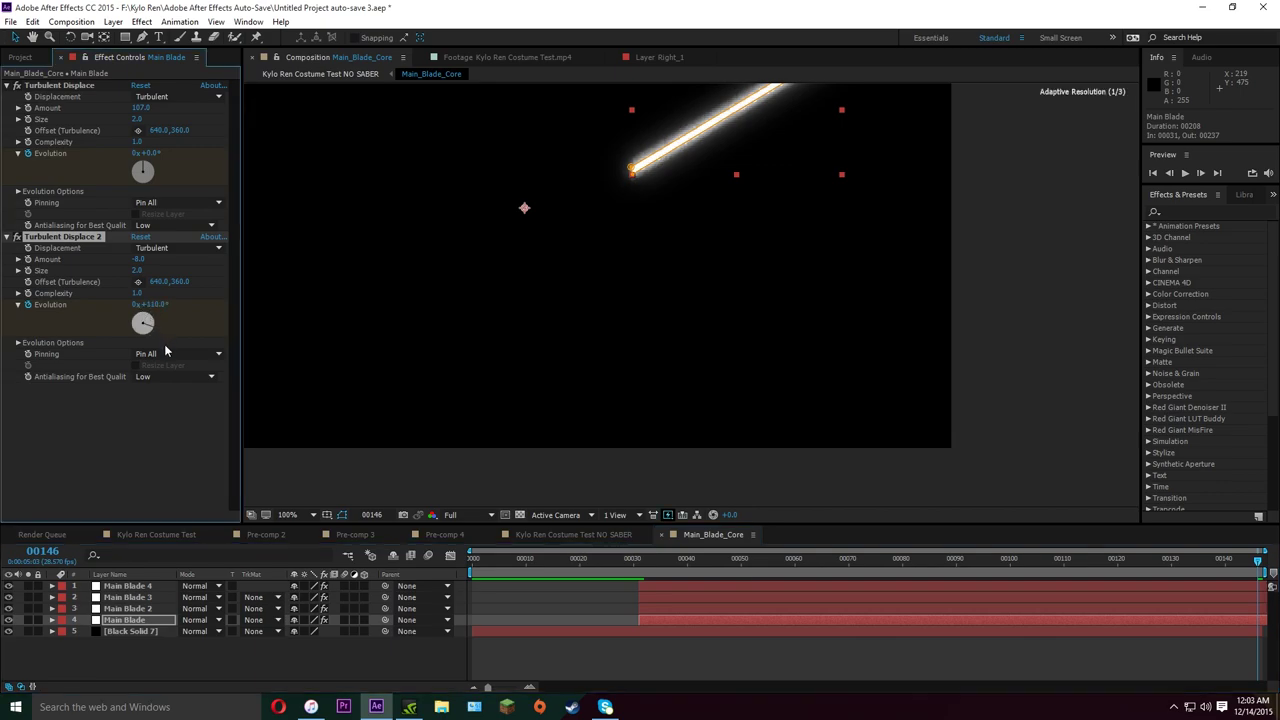
drag(145, 328, 131, 306)
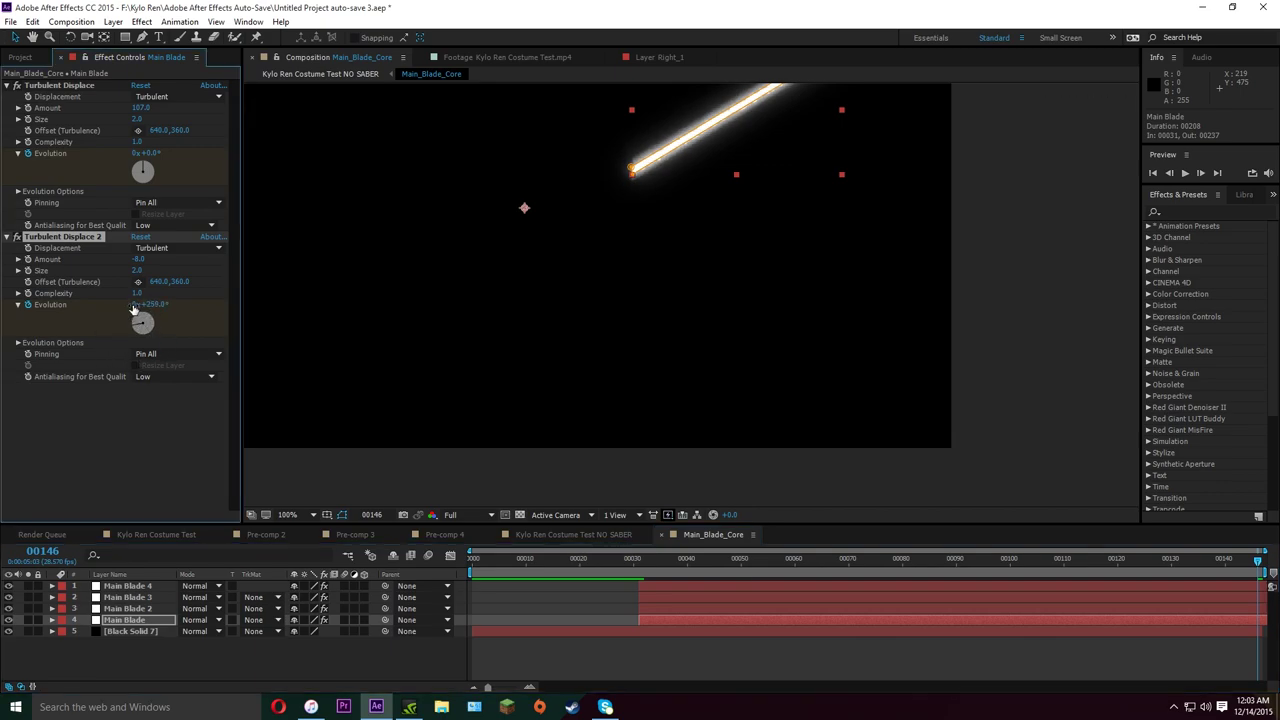
click(137, 305)
text(250)
key(Return)
drag(130, 155, 145, 163)
click(135, 154)
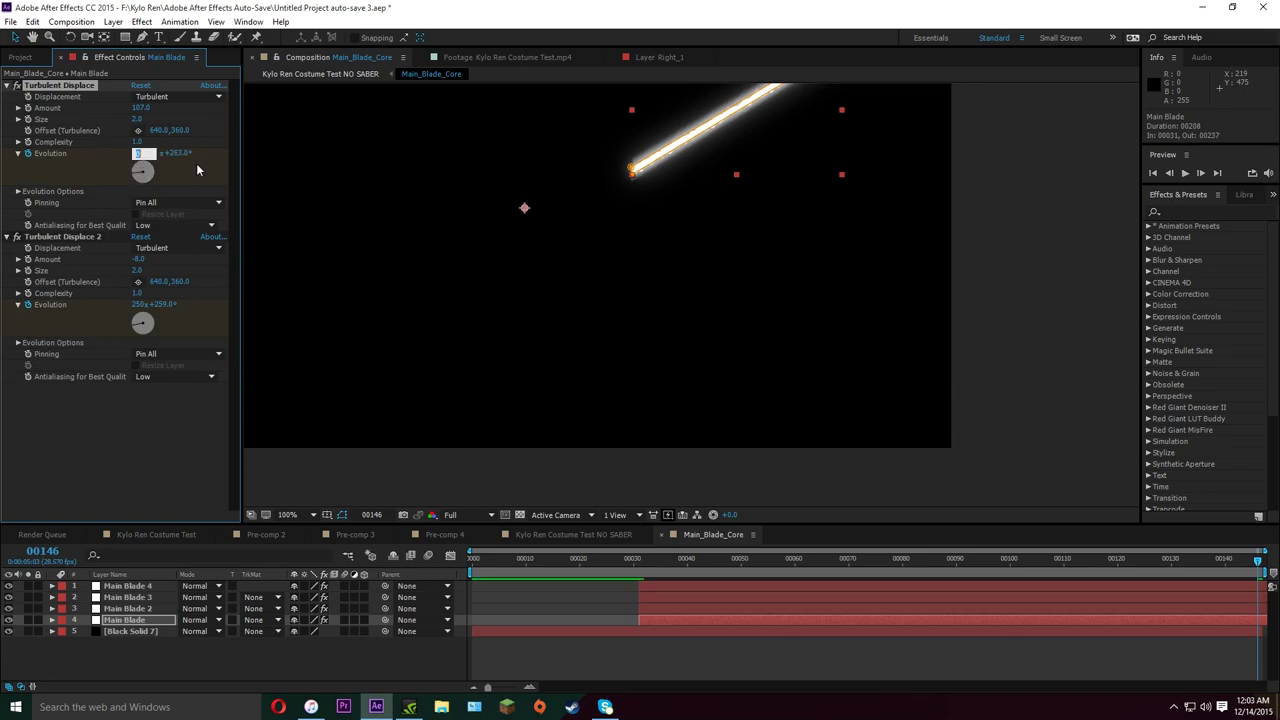
text(150)
key(Return)
Animate Main Blade 2's Evolution from frame 31 to 450 revolutions at frame 146, then return to the NO SABER comp
click(138, 609)
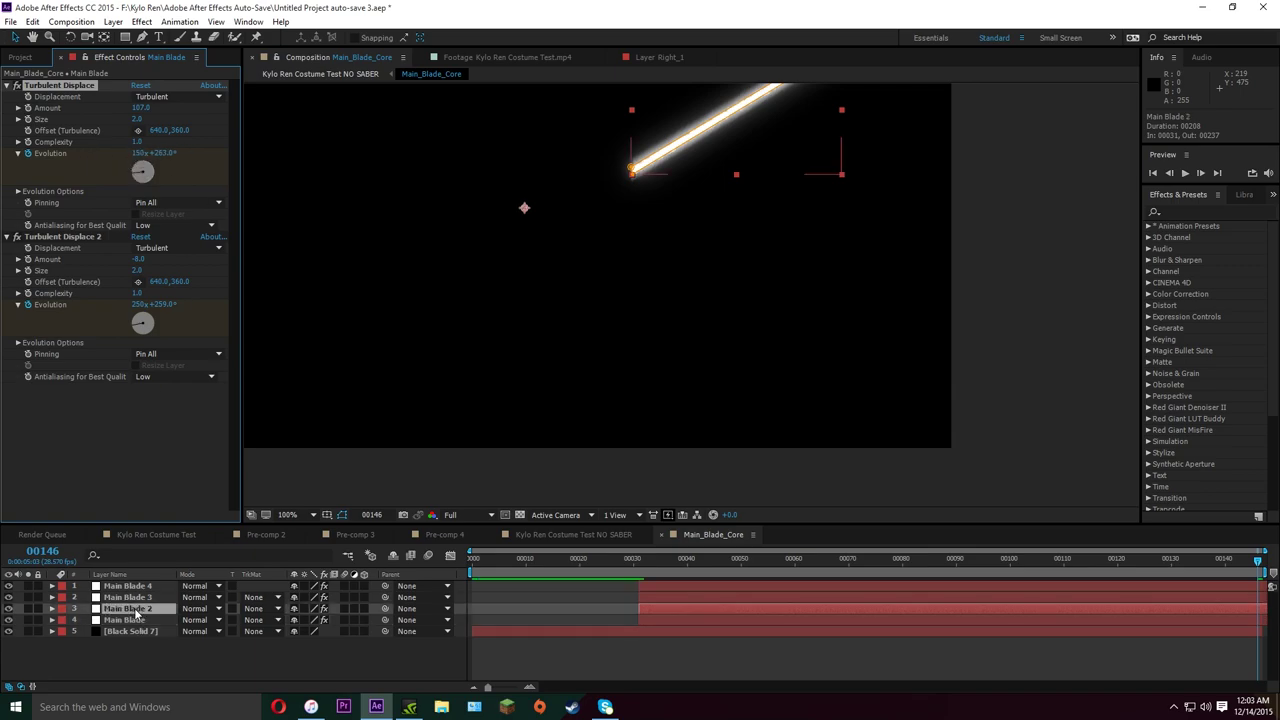
click(640, 573)
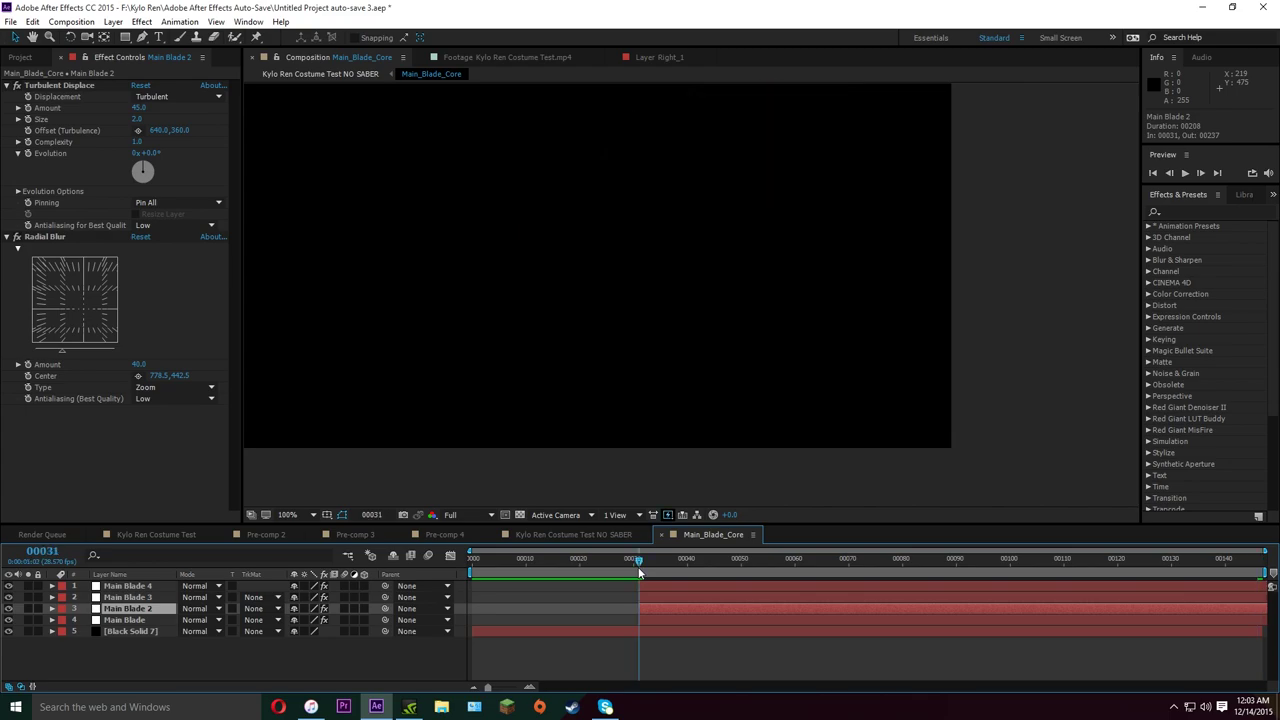
click(28, 153)
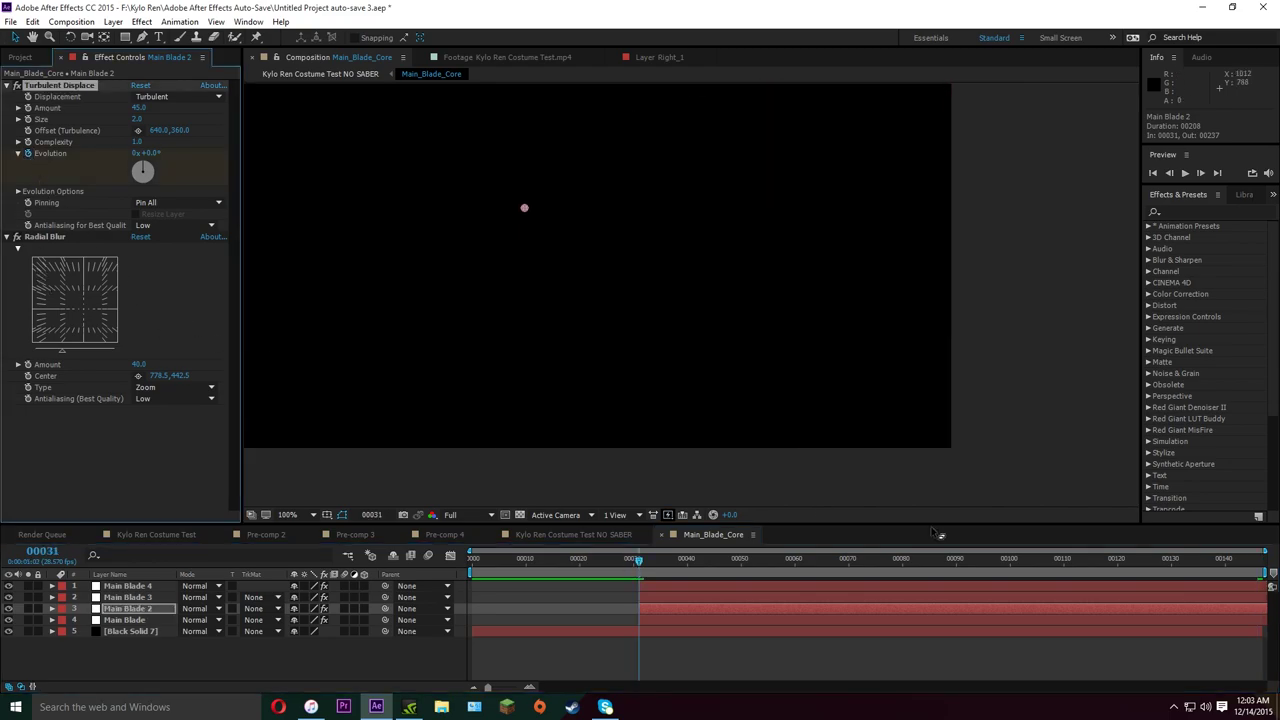
click(1257, 558)
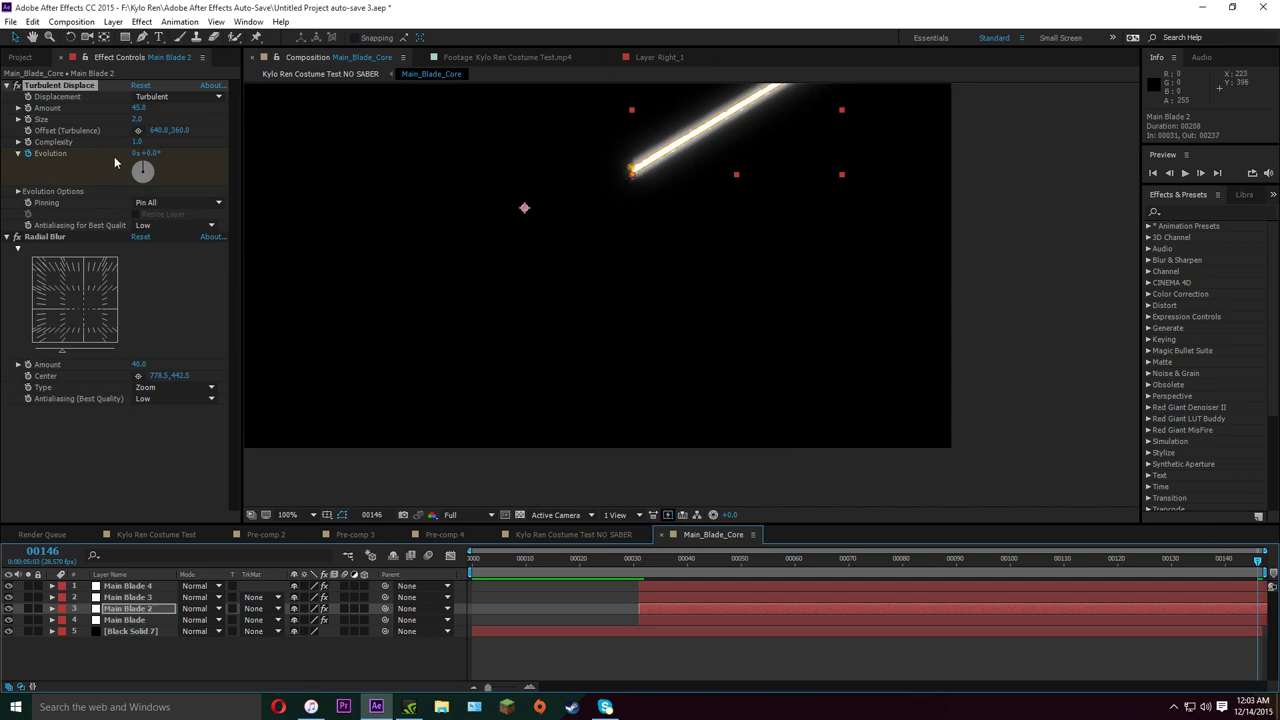
drag(143, 171, 88, 192)
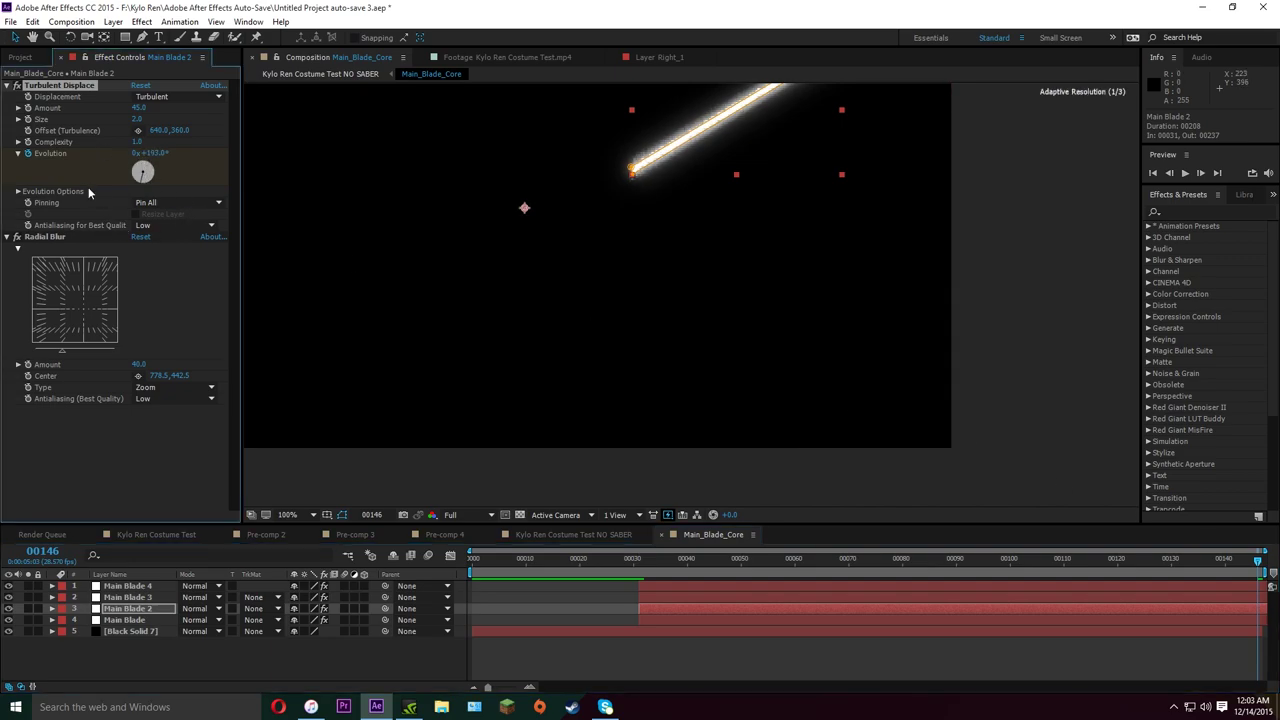
click(137, 153)
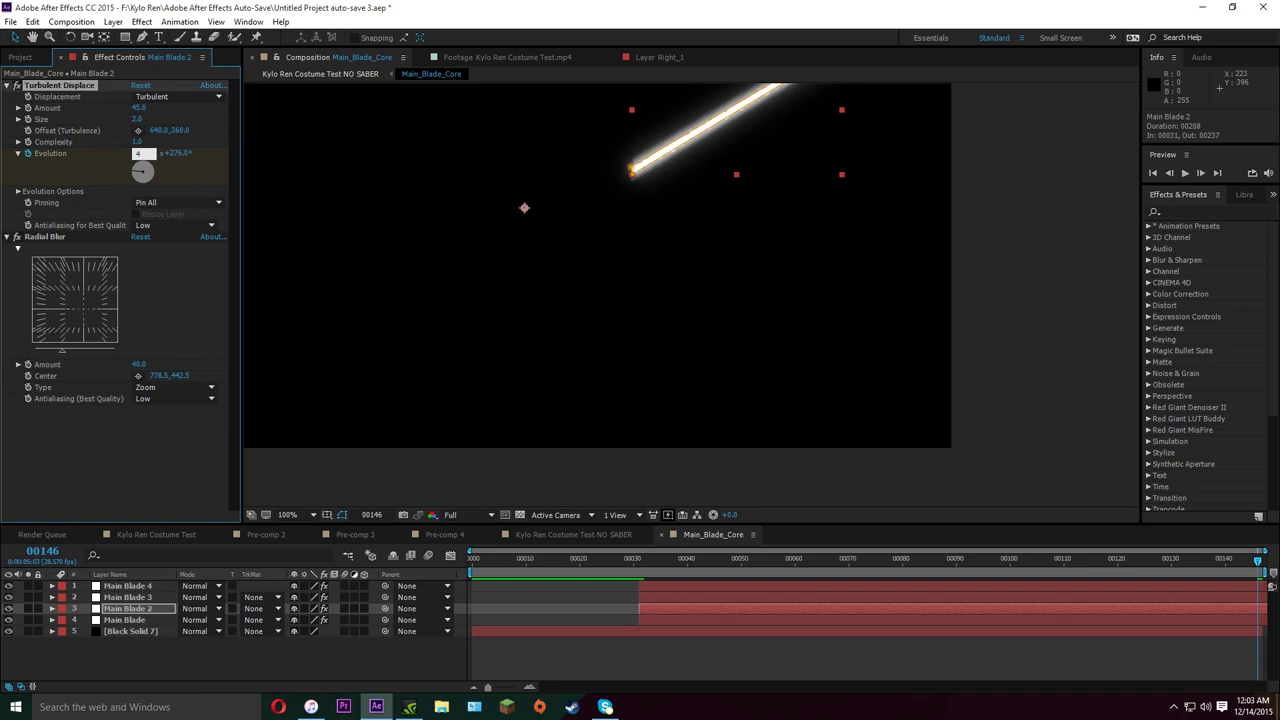
text(450)
key(Return)
click(636, 558)
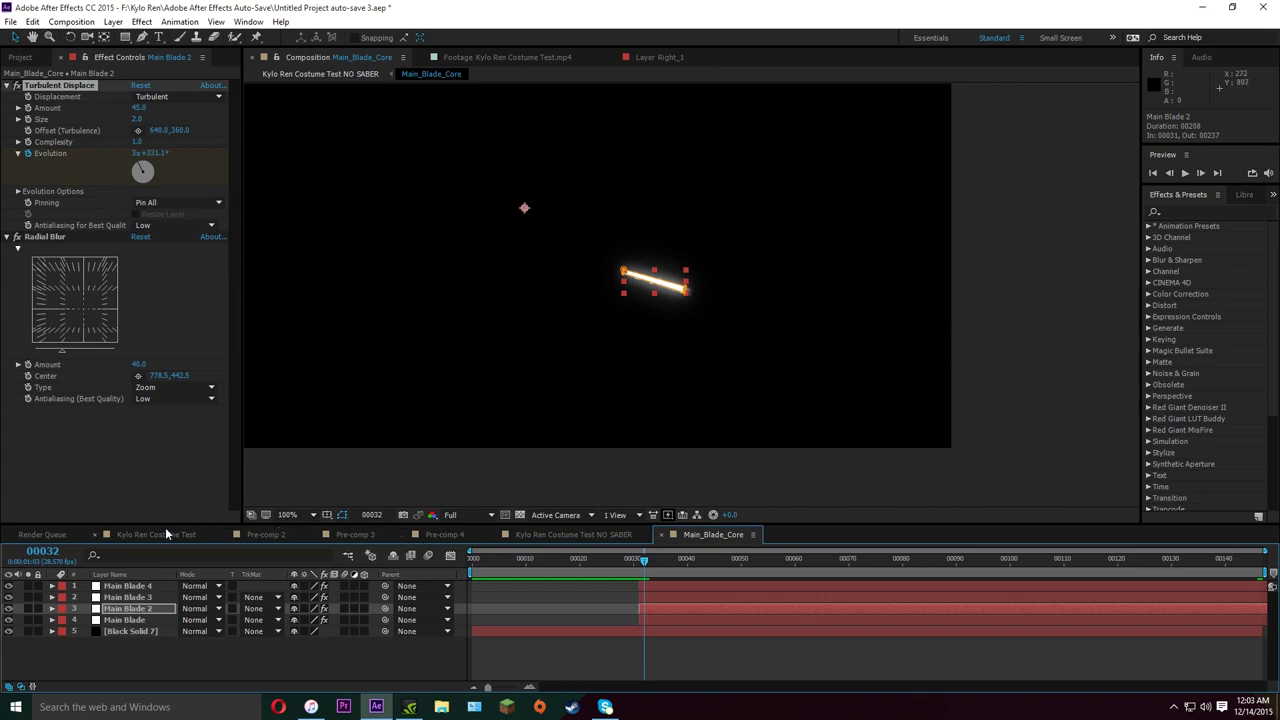
click(521, 536)
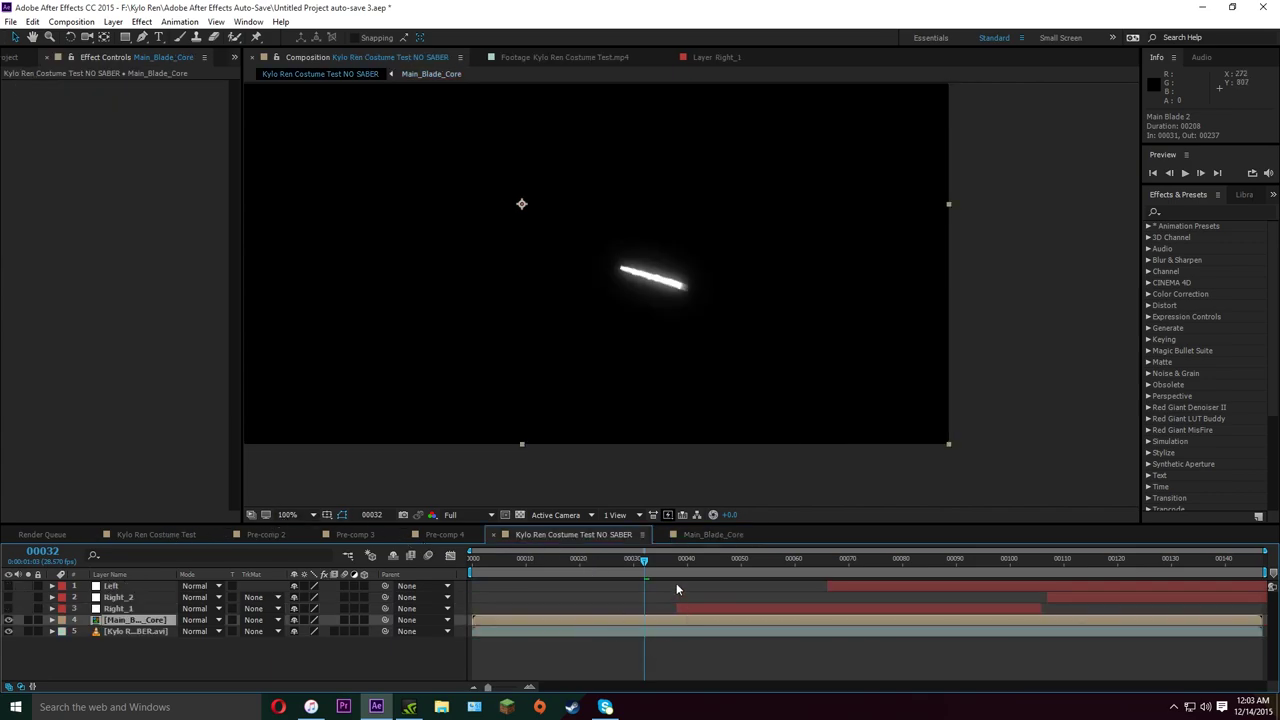
Set Main_Blade_Core's blend mode to Screen and preview the composite from frame 31
mouse_move(677, 558)
mouse_down()
mouse_move(611, 563)
mouse_move(660, 566)
mouse_up()
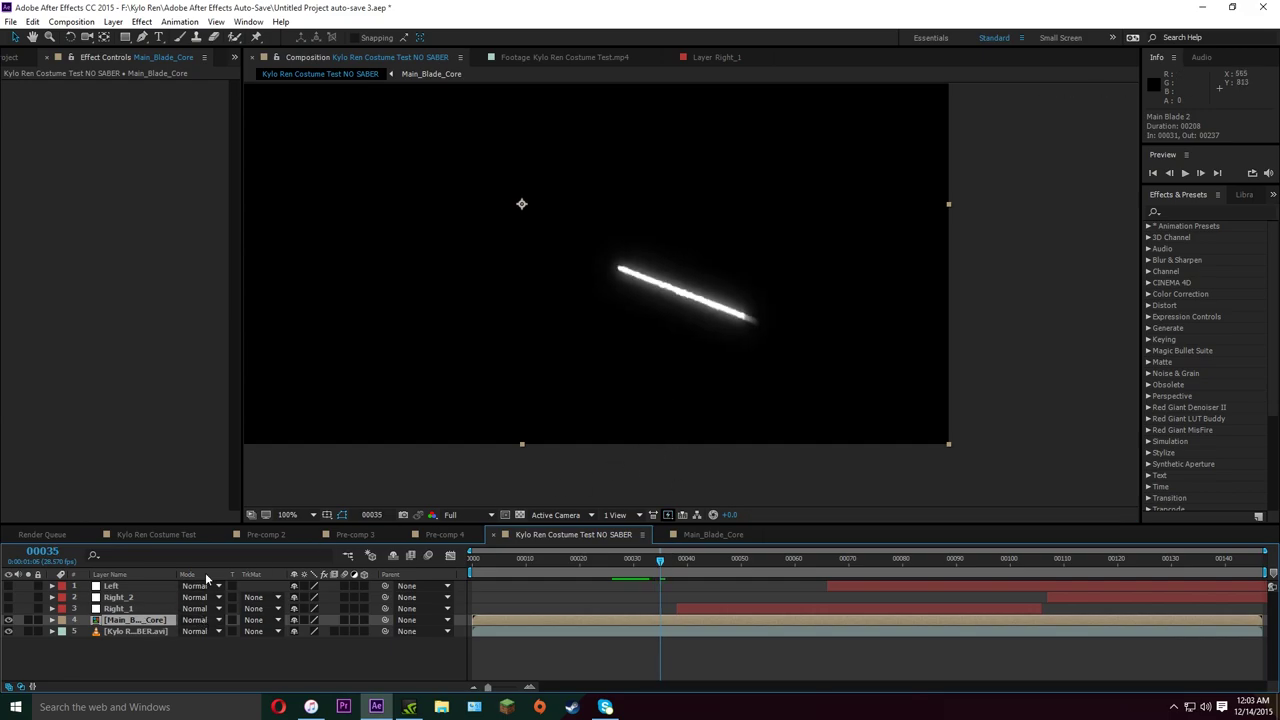
click(203, 620)
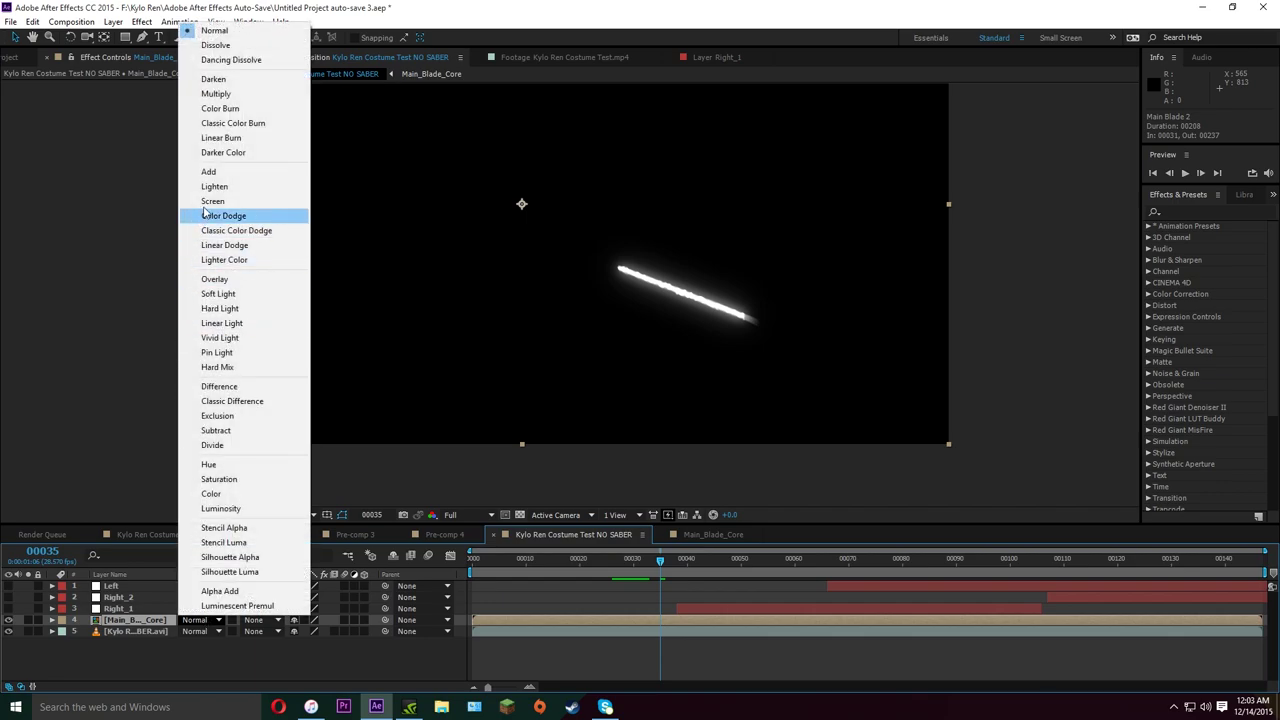
click(207, 201)
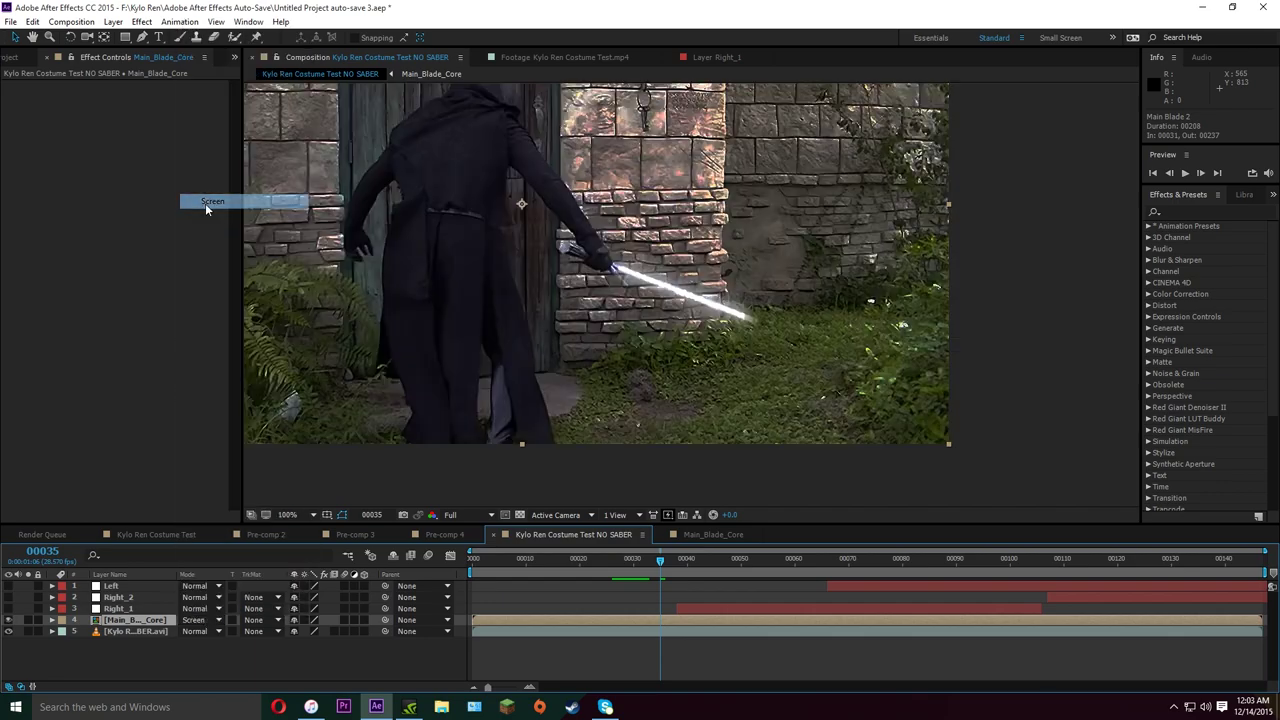
click(638, 558)
key(space)
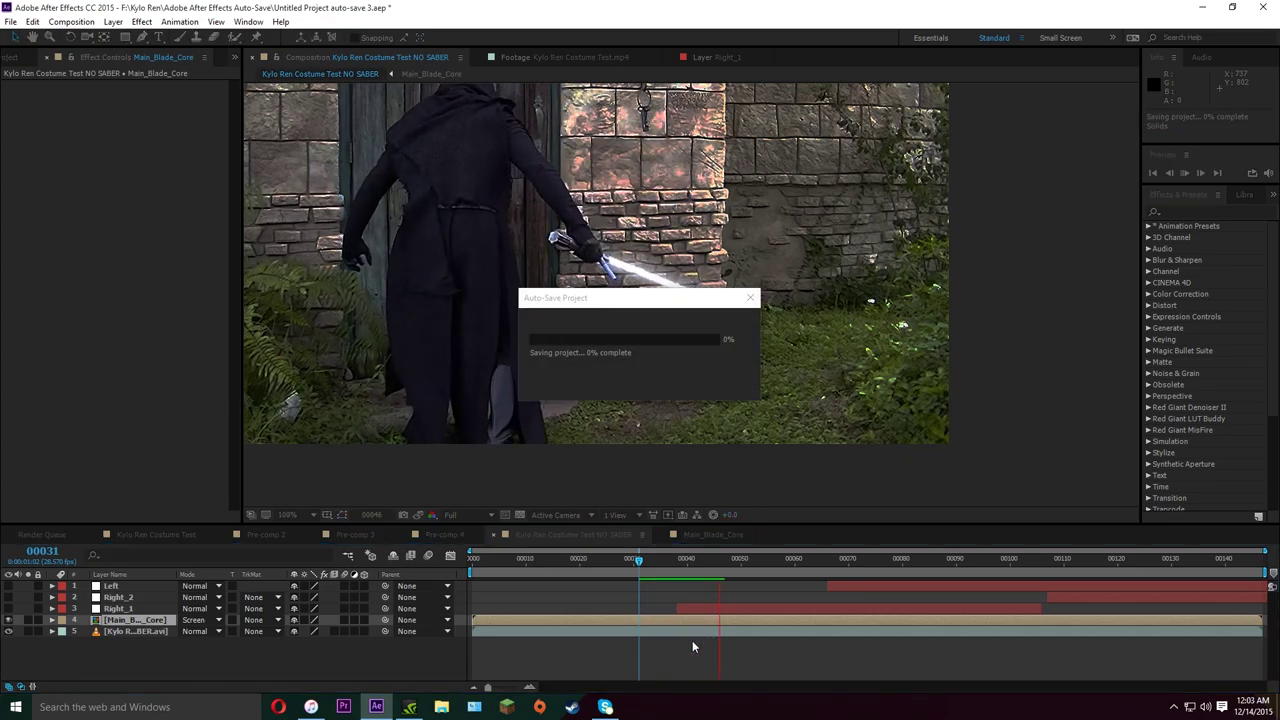
drag(660, 557, 719, 585)
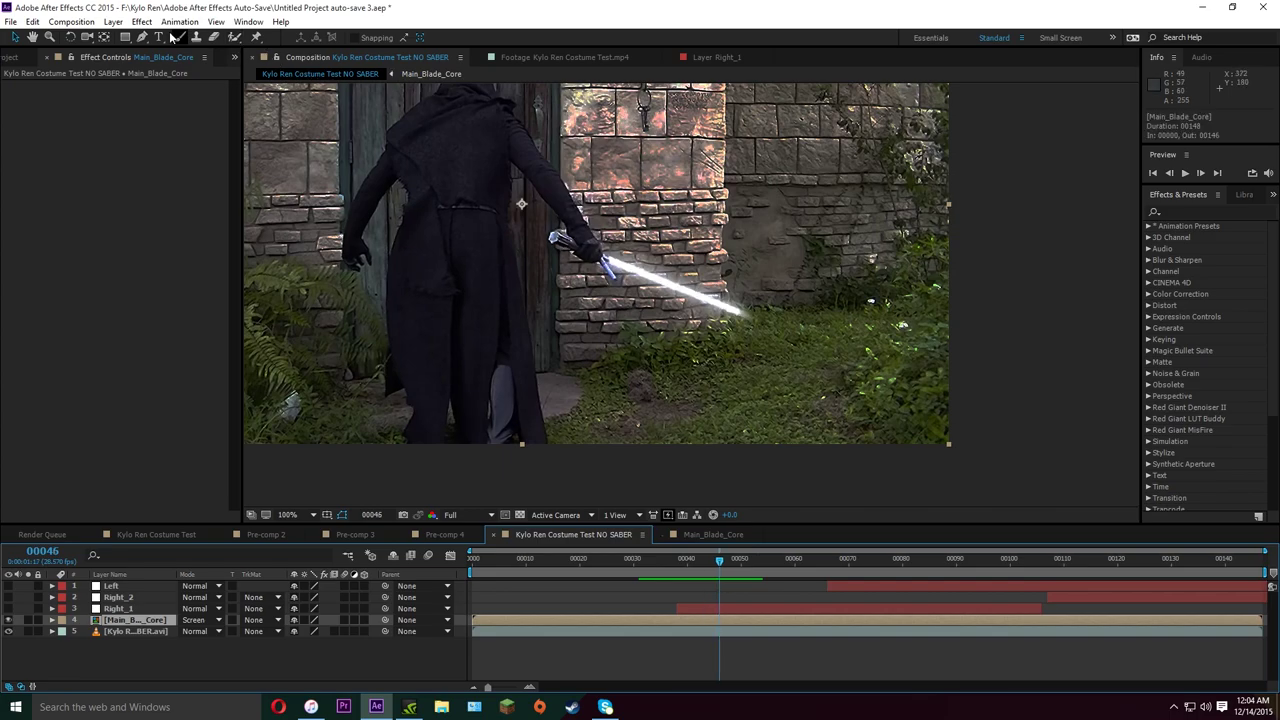
Apply Curves to Main_Blade_Core and raise the Red channel curve
click(141, 21)
mouse_move(183, 160)
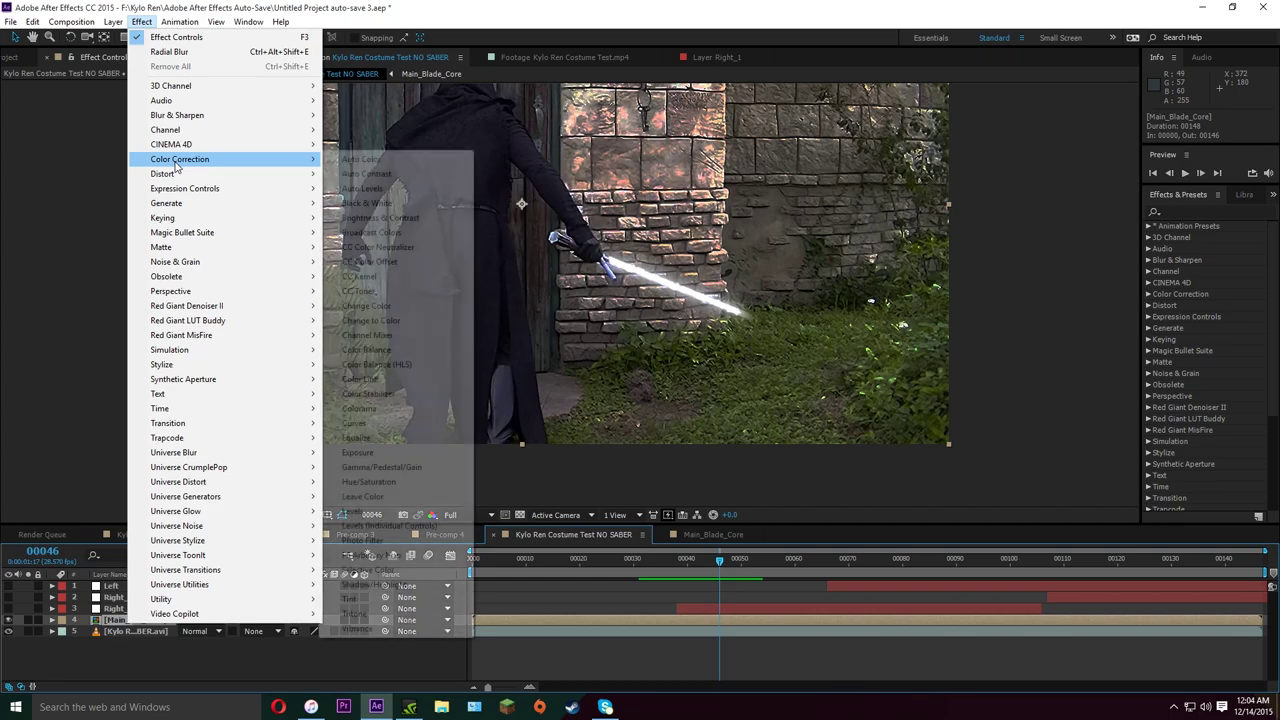
click(399, 425)
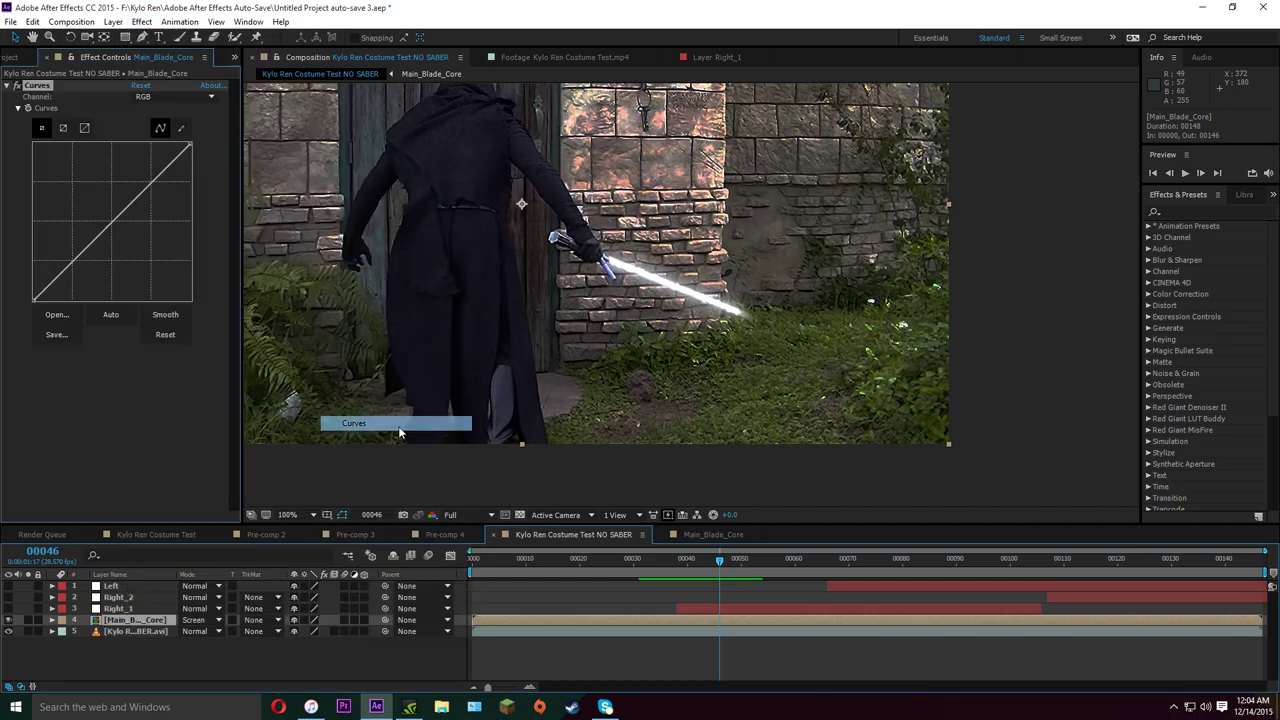
click(155, 97)
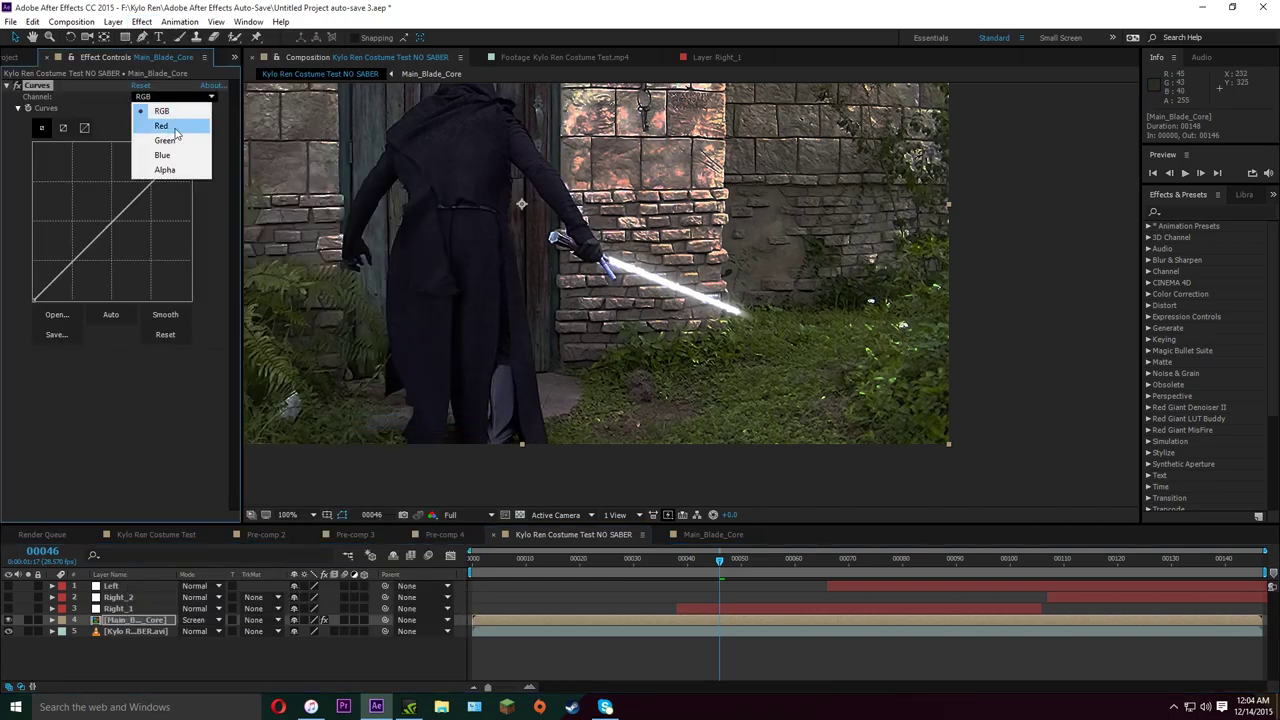
click(162, 126)
drag(112, 221, 86, 203)
Pull the Green and Blue curves down and slightly darken the RGB curve
click(160, 97)
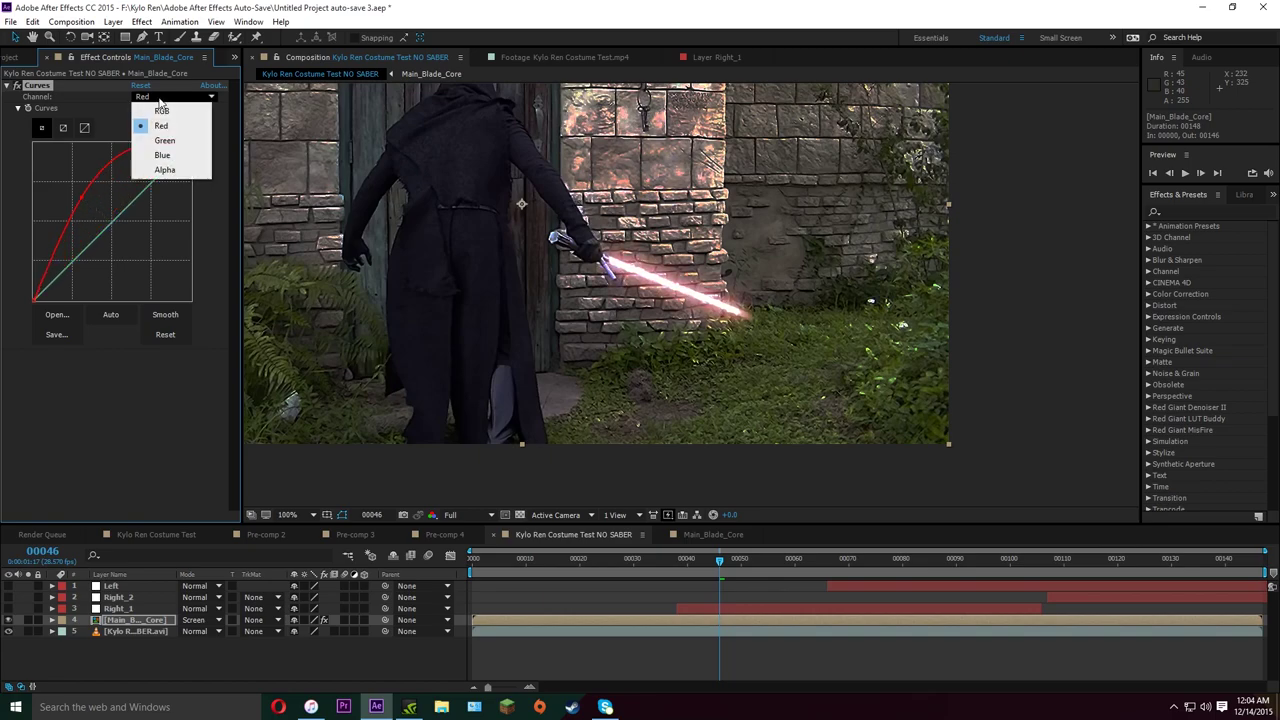
click(160, 142)
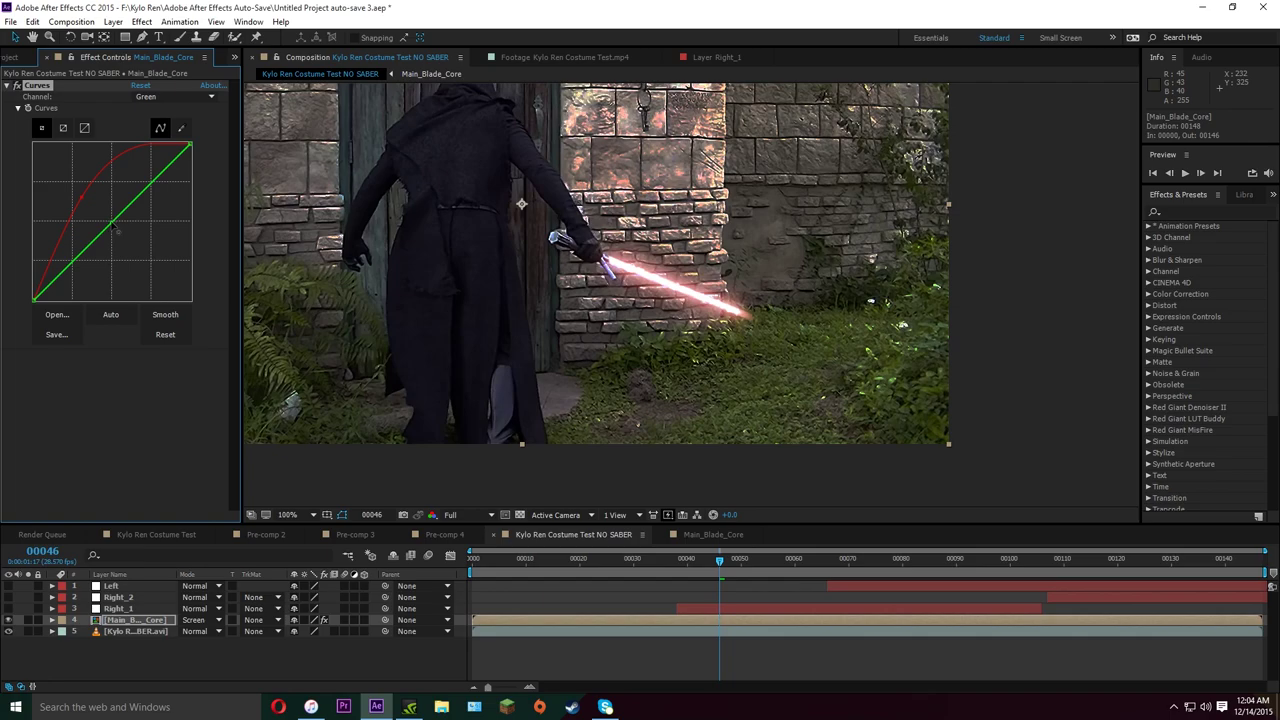
drag(117, 231, 125, 238)
click(168, 98)
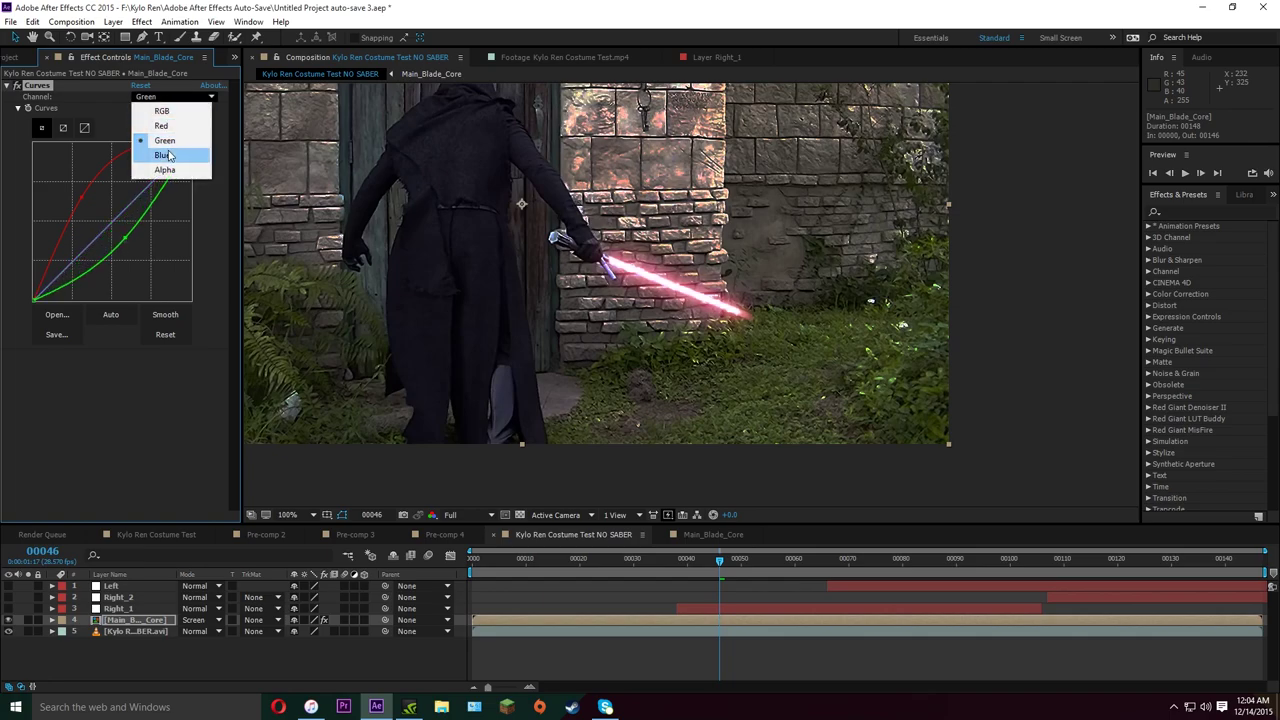
click(169, 156)
drag(125, 208, 127, 240)
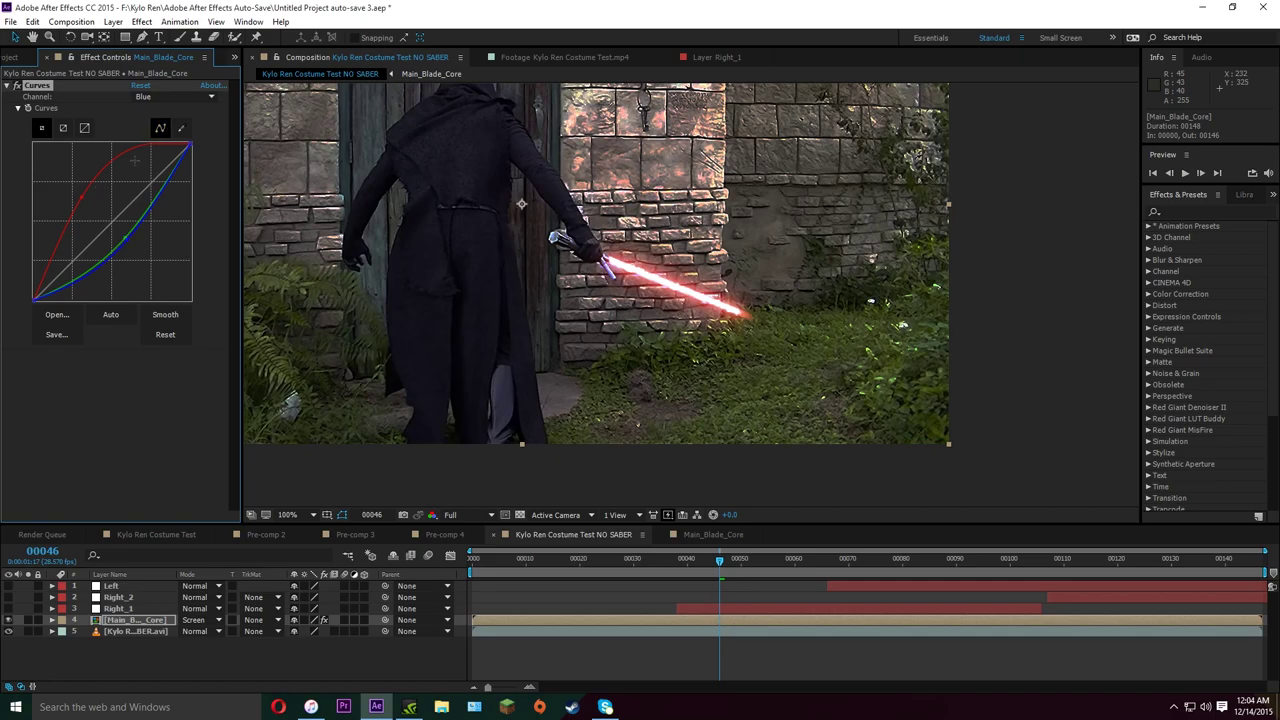
click(170, 97)
click(150, 107)
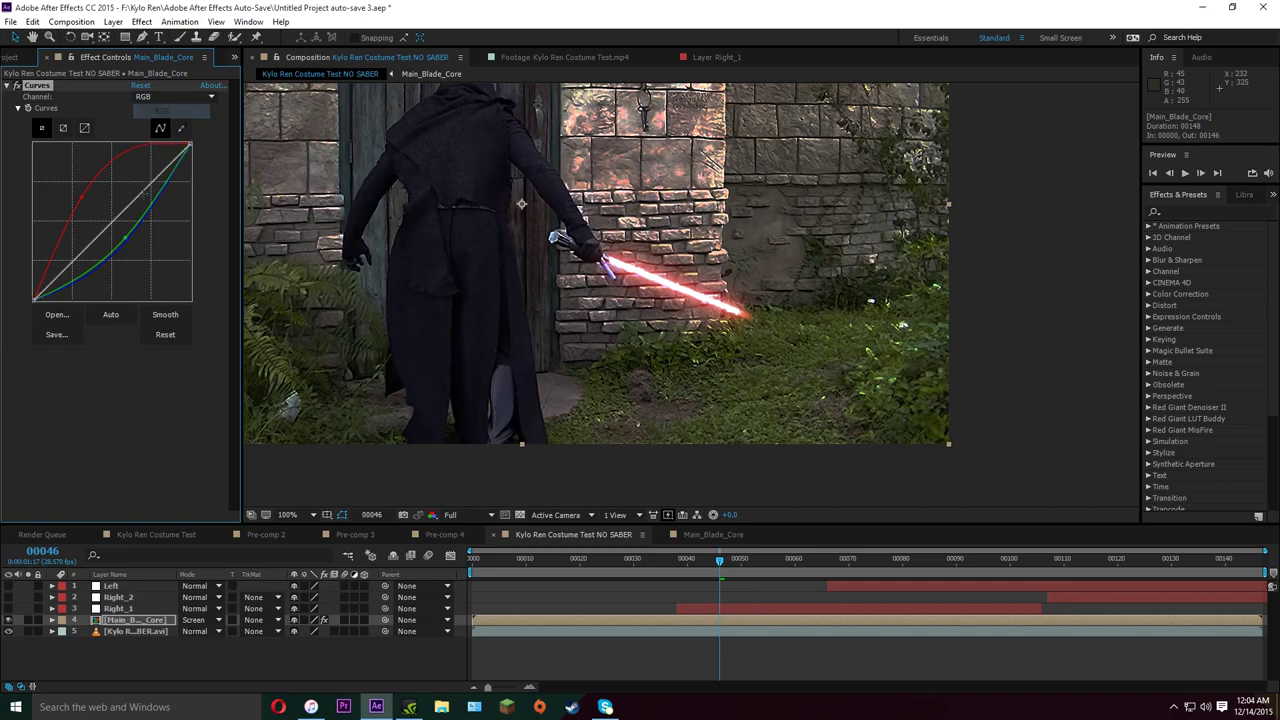
drag(114, 228, 129, 243)
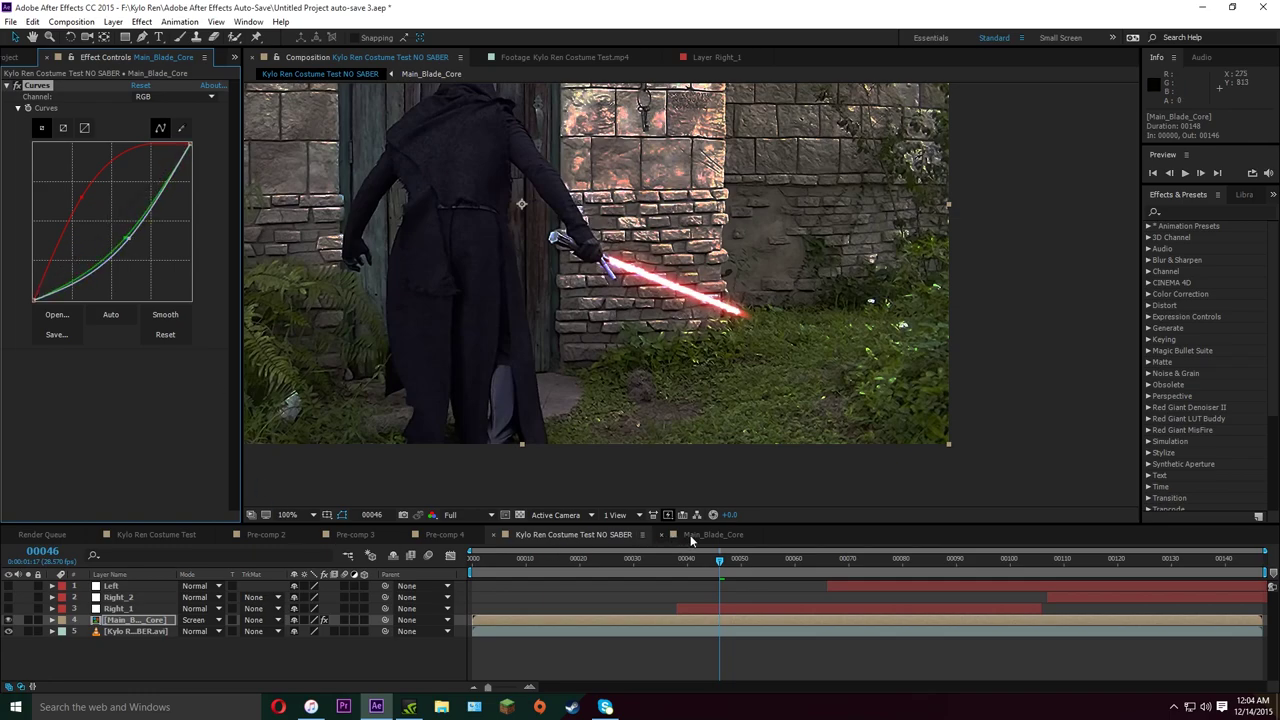
In Main_Blade_Core, duplicate Main Blade 4 and raise the copy's Fast Blur to about 120
click(695, 535)
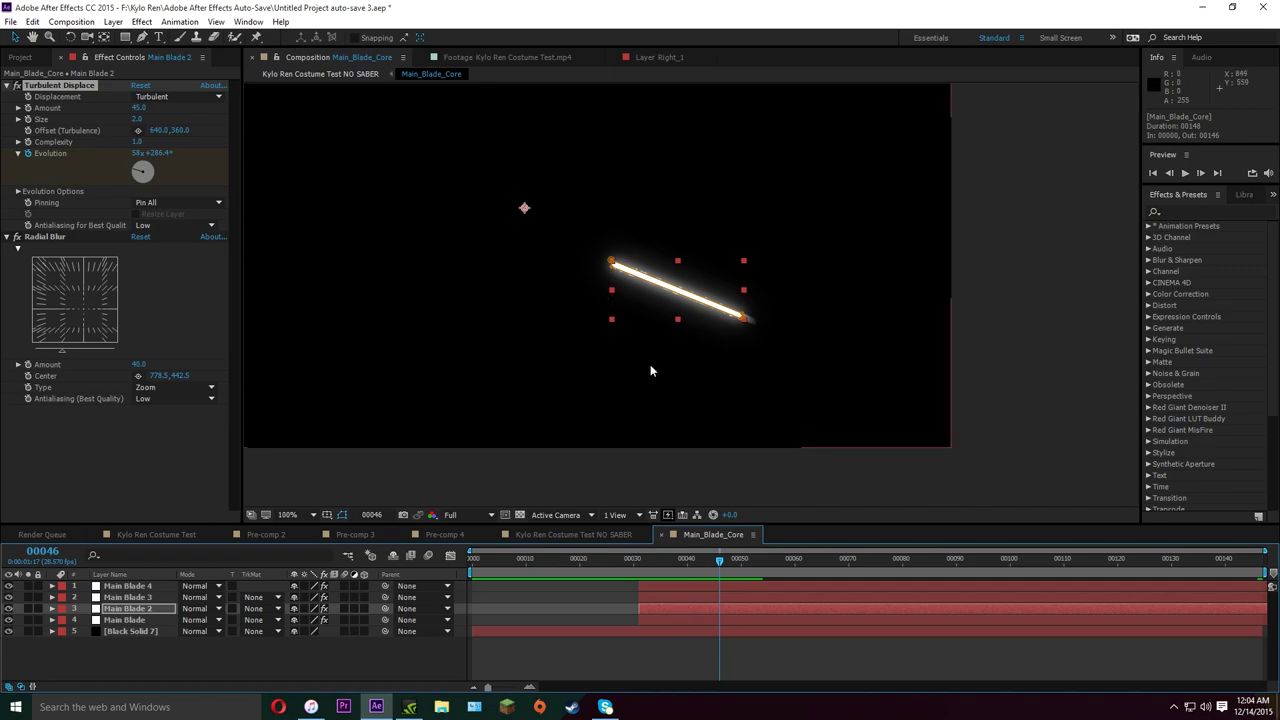
click(652, 588)
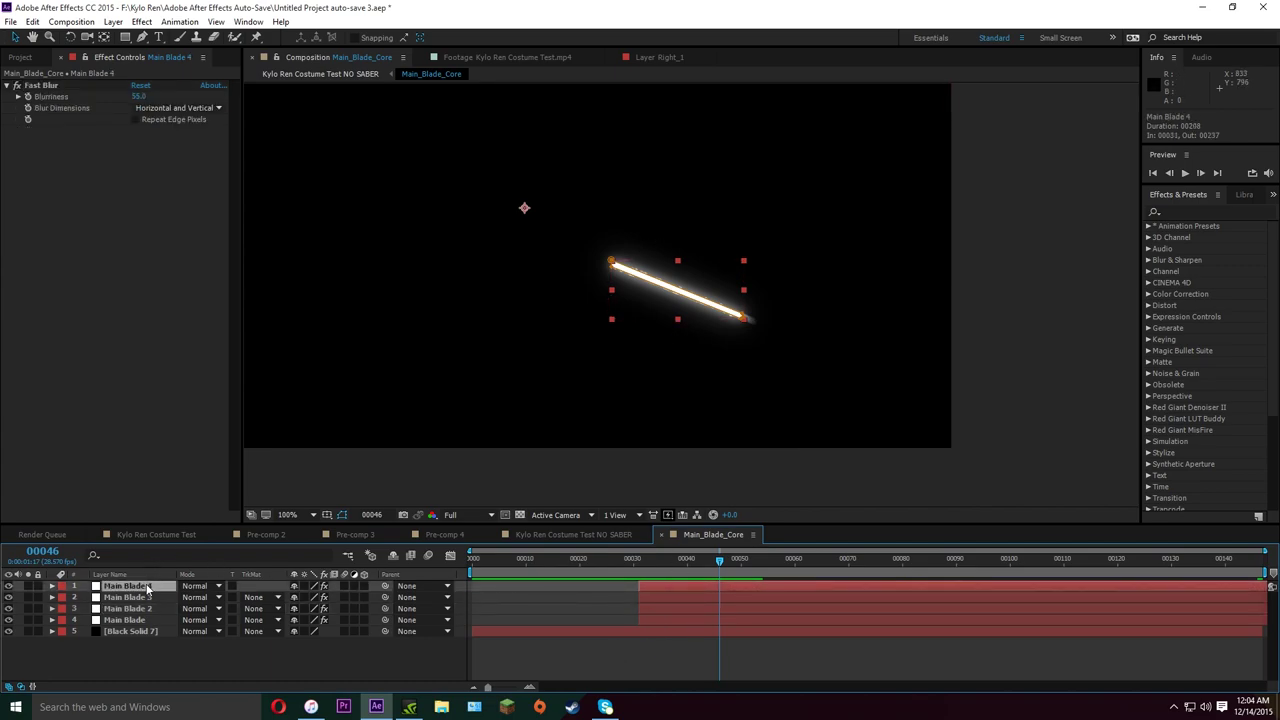
key(ctrl+d)
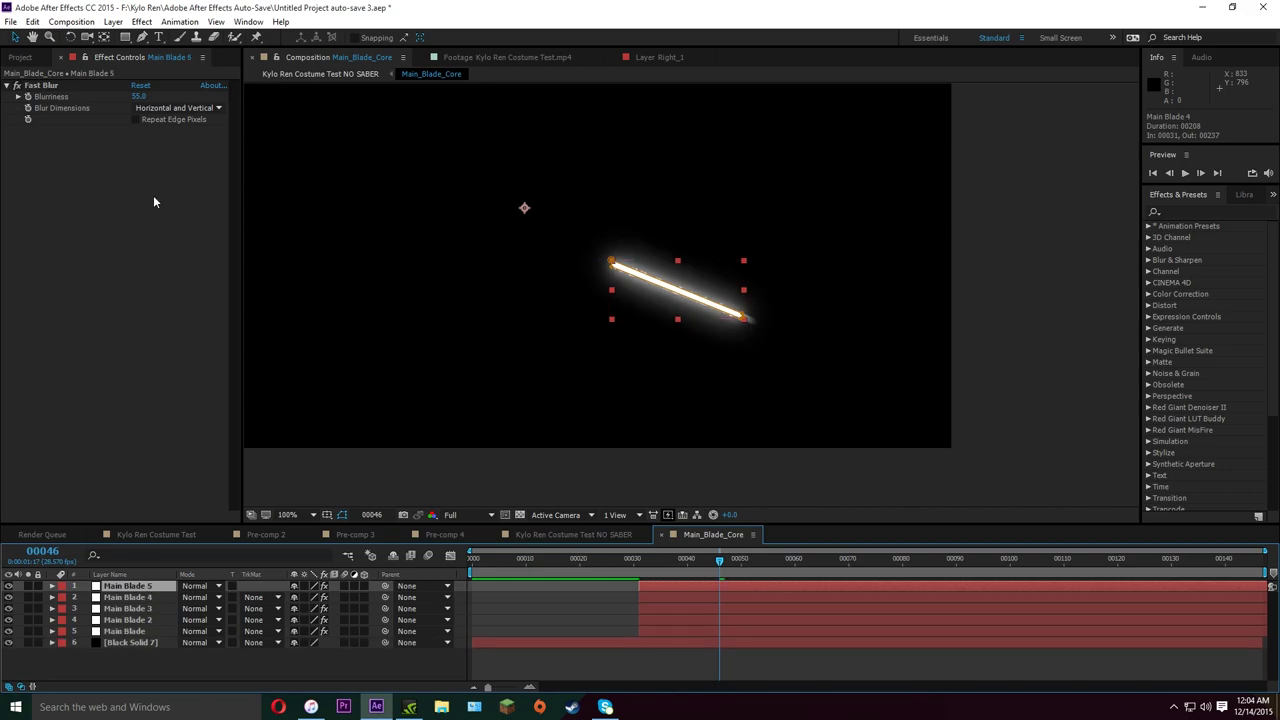
drag(140, 96, 184, 97)
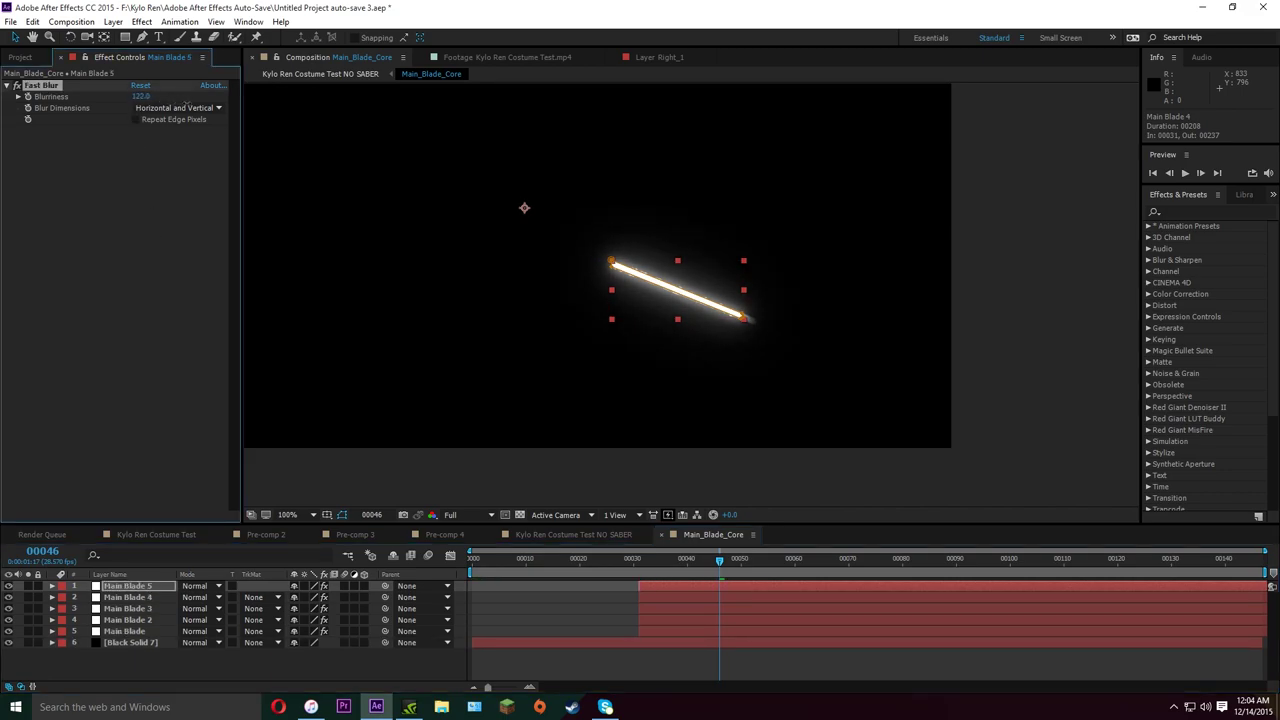
click(558, 534)
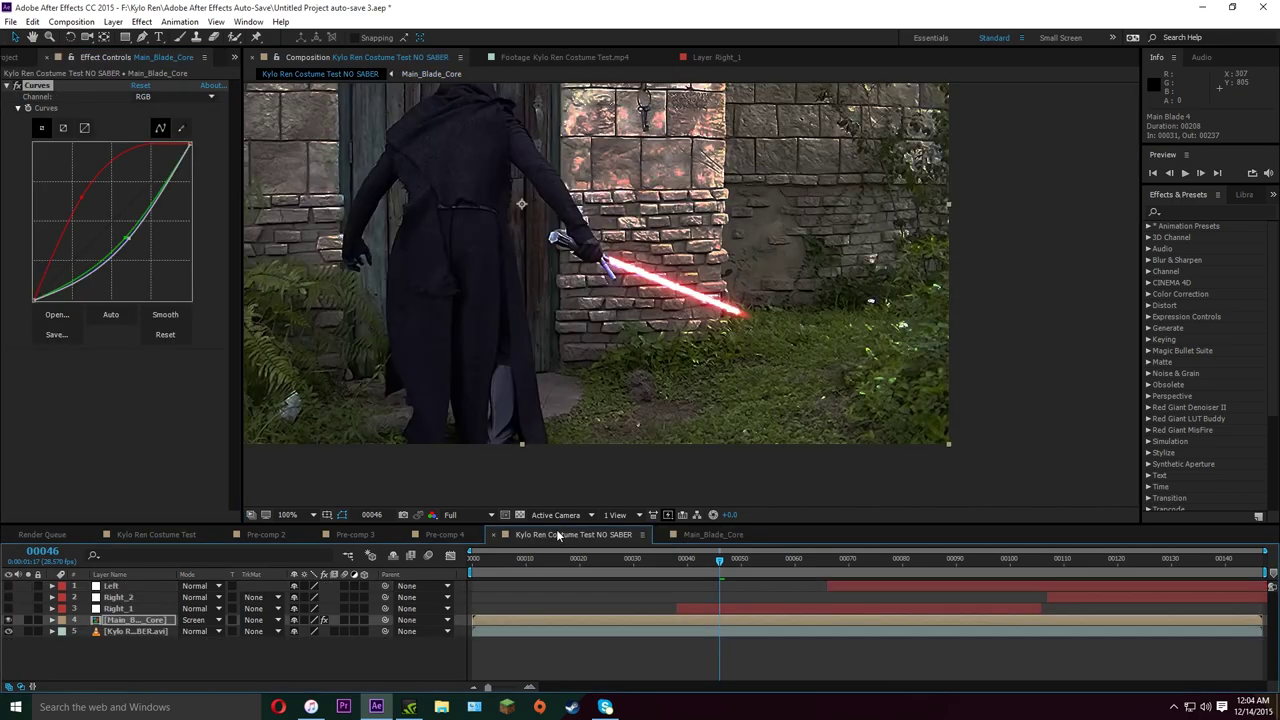
click(742, 652)
click(668, 557)
key(space)
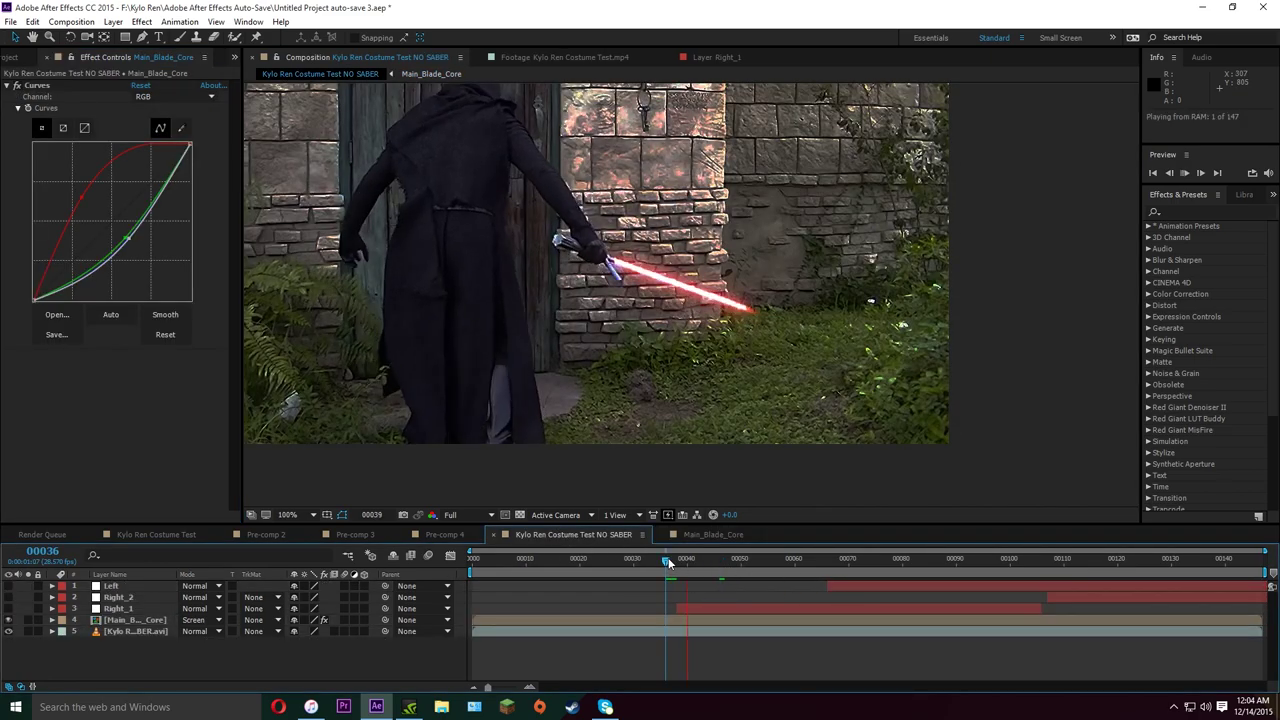
click(638, 560)
drag(617, 570, 563, 566)
click(288, 517)
click(312, 292)
key(space)
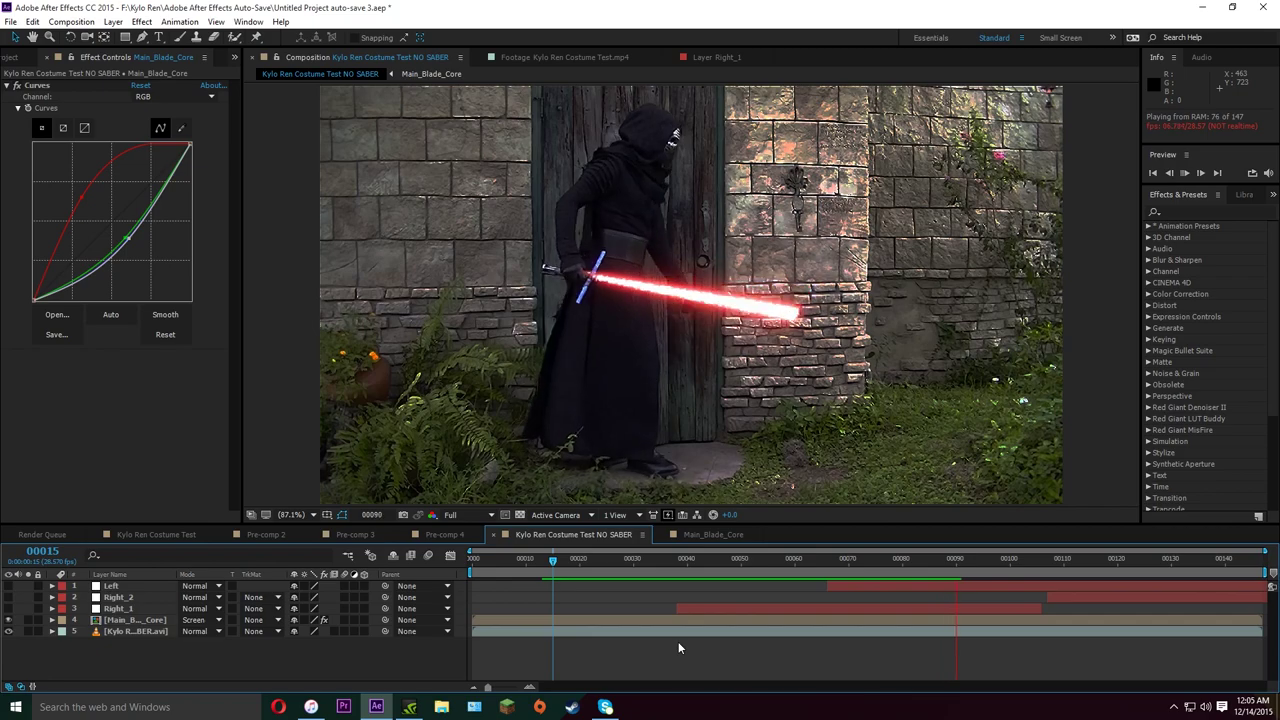
drag(691, 560, 1037, 570)
click(865, 582)
click(838, 563)
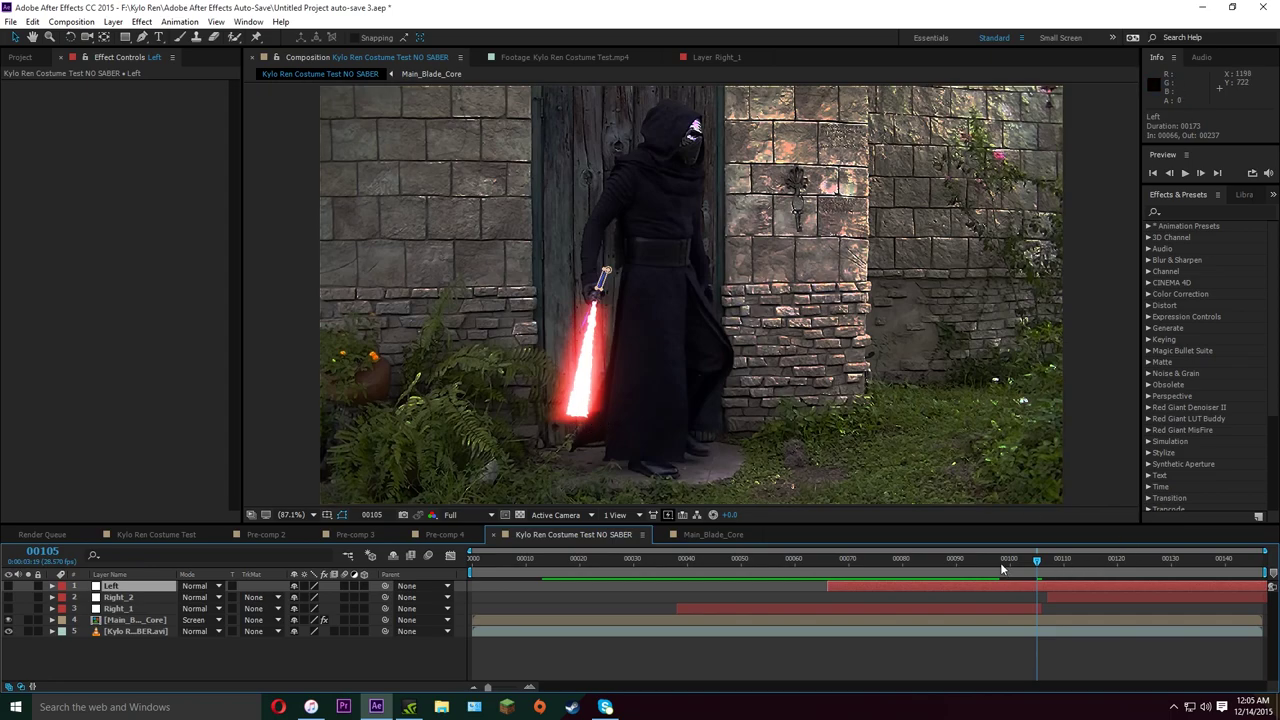
At frame 89, hide Main_Blade_Core, make three copies of Left, and add a black solid beneath them
drag(1000, 562, 950, 568)
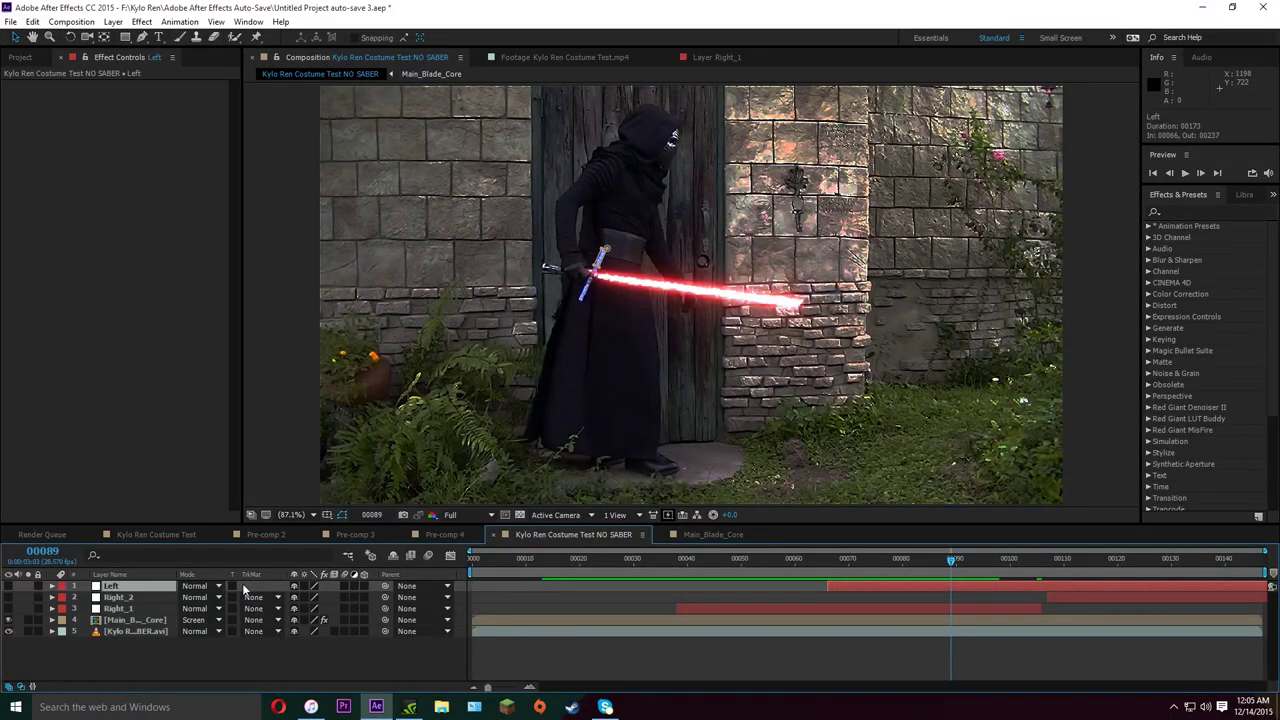
click(8, 620)
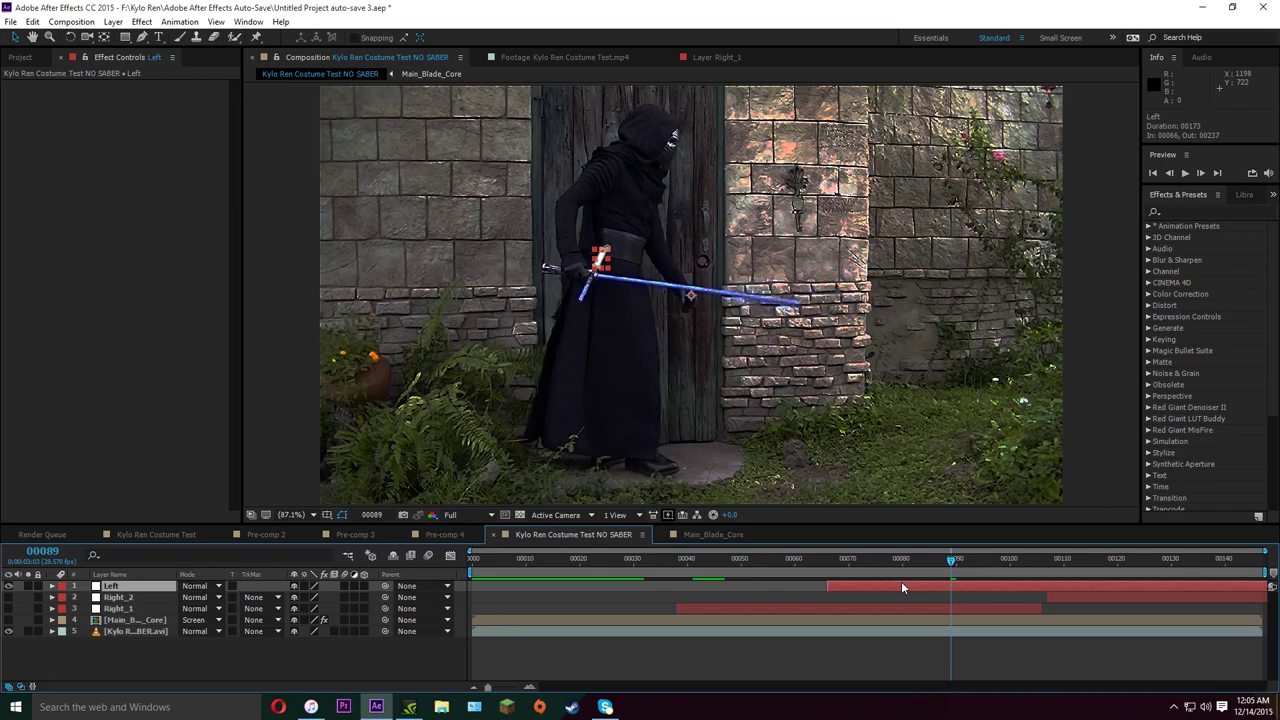
key(ctrl+d)
key(ctrl+d)
key(ctrl+d)
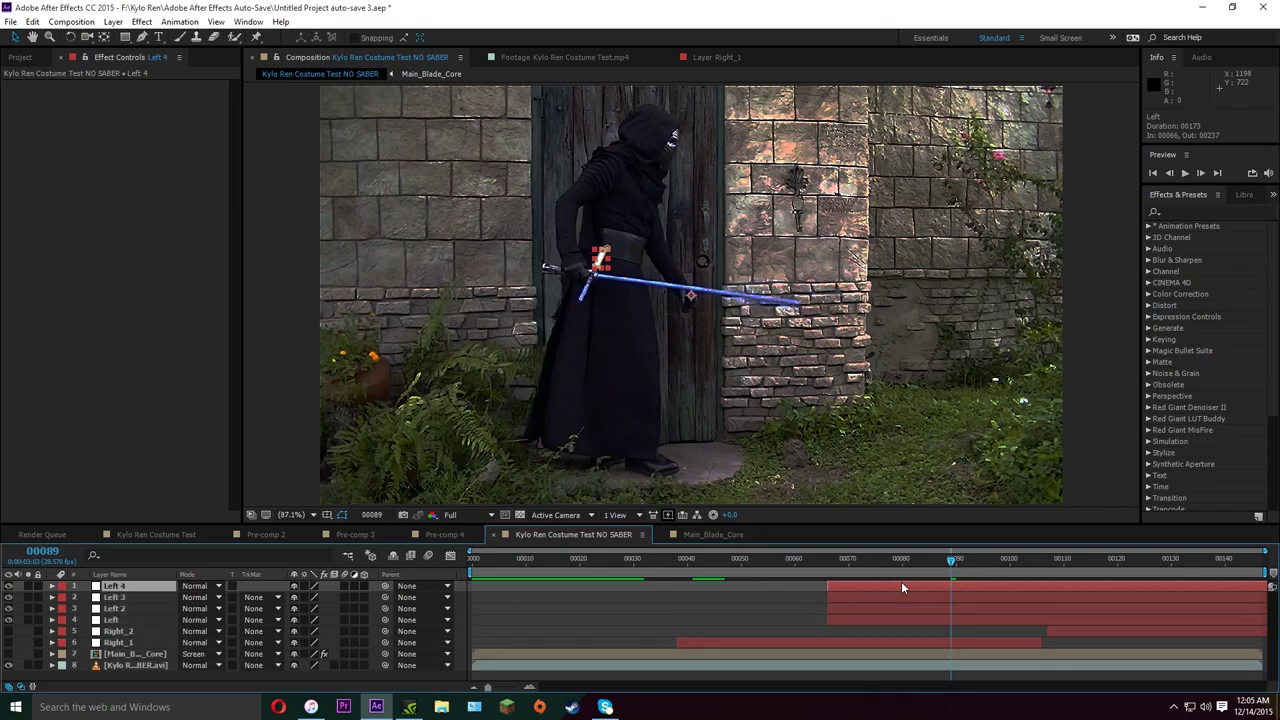
click(113, 21)
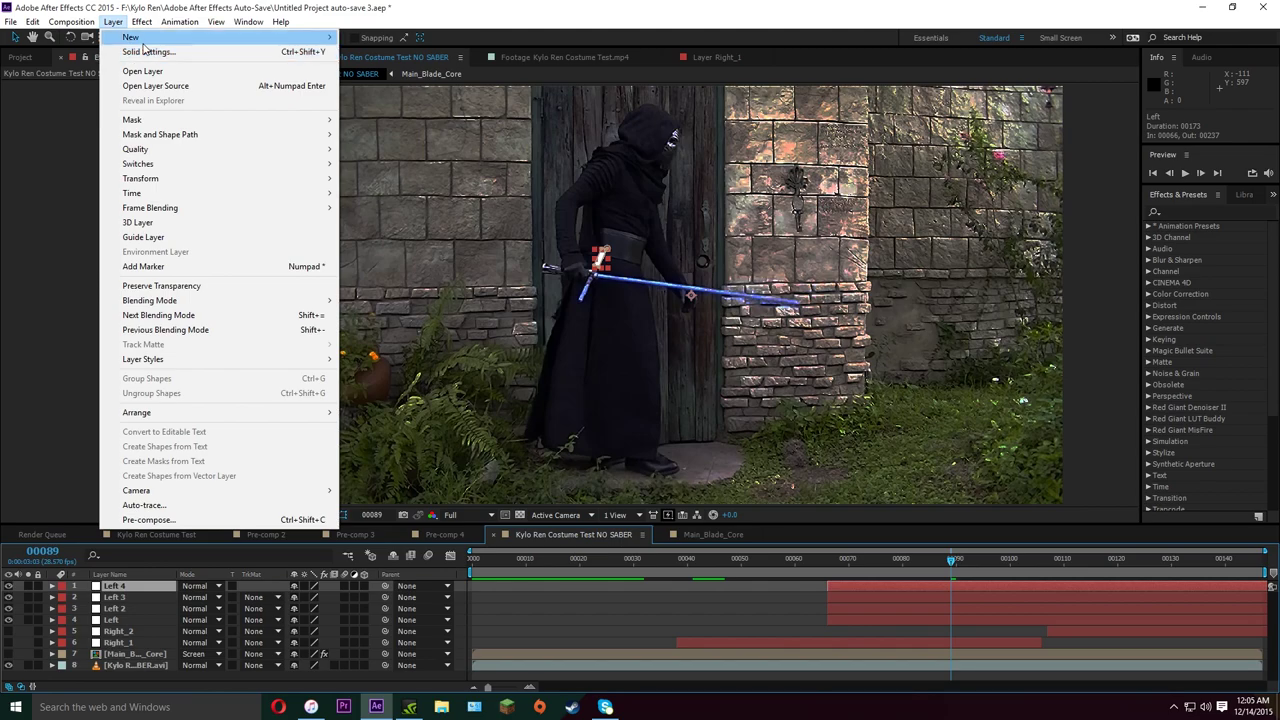
click(367, 51)
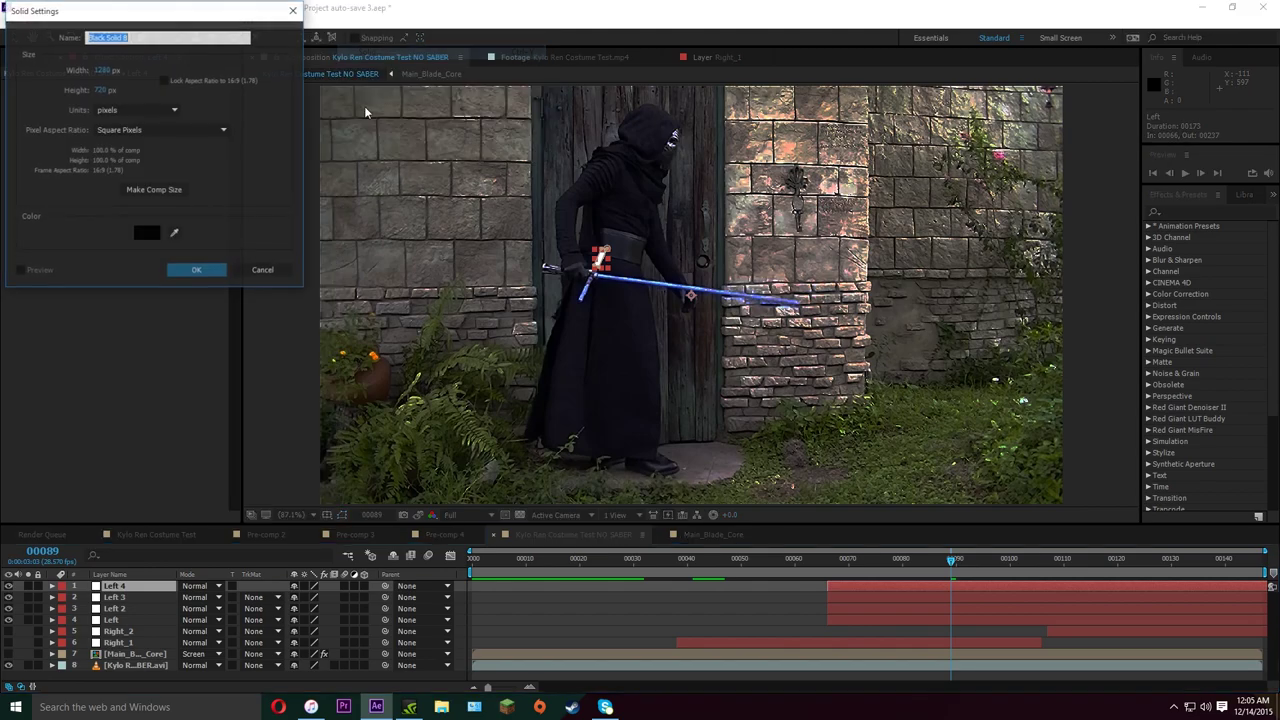
click(195, 272)
drag(141, 586, 125, 636)
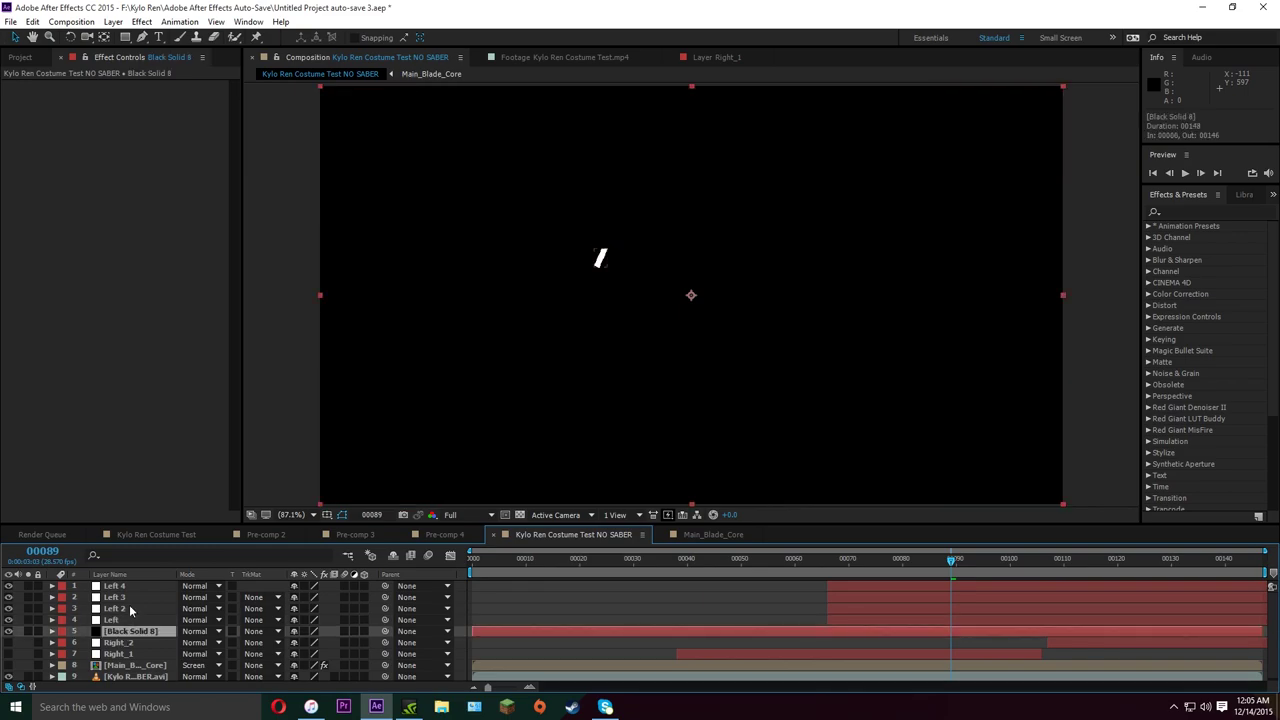
Pre-compose the four Left layers and the black solid into 'LEFT_Blade'
shift+click(137, 586)
right_click(139, 608)
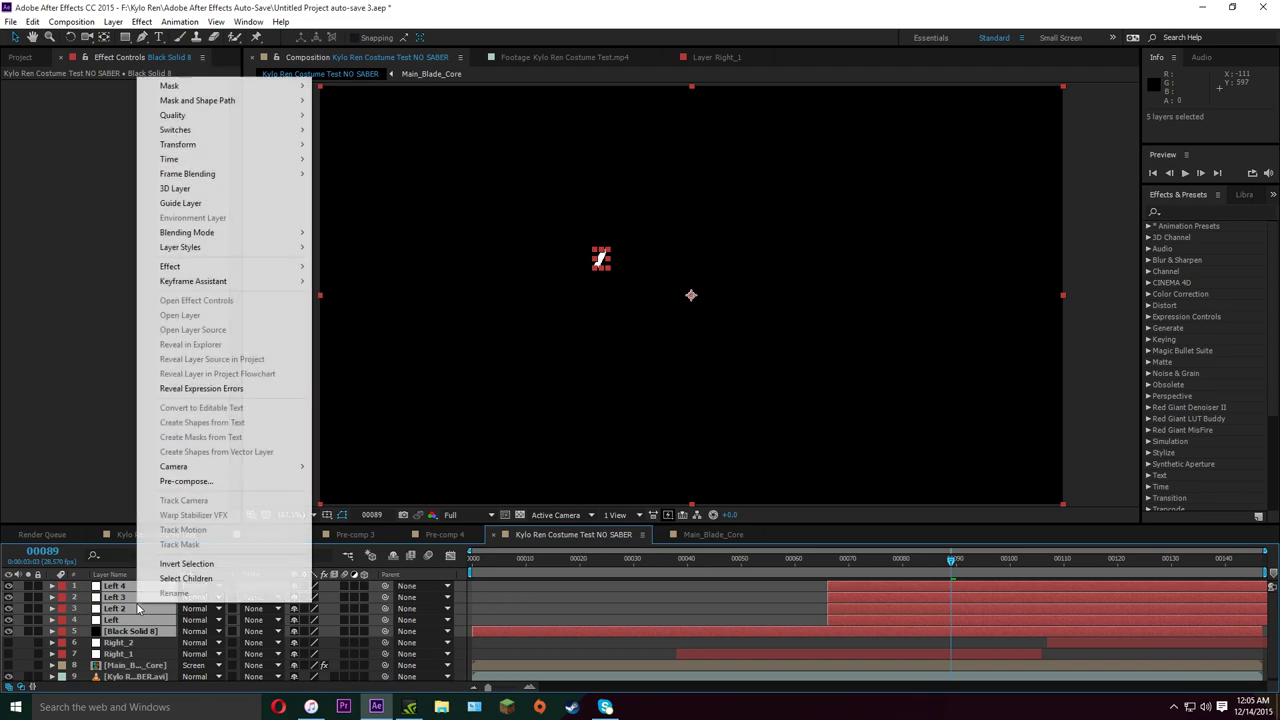
click(212, 482)
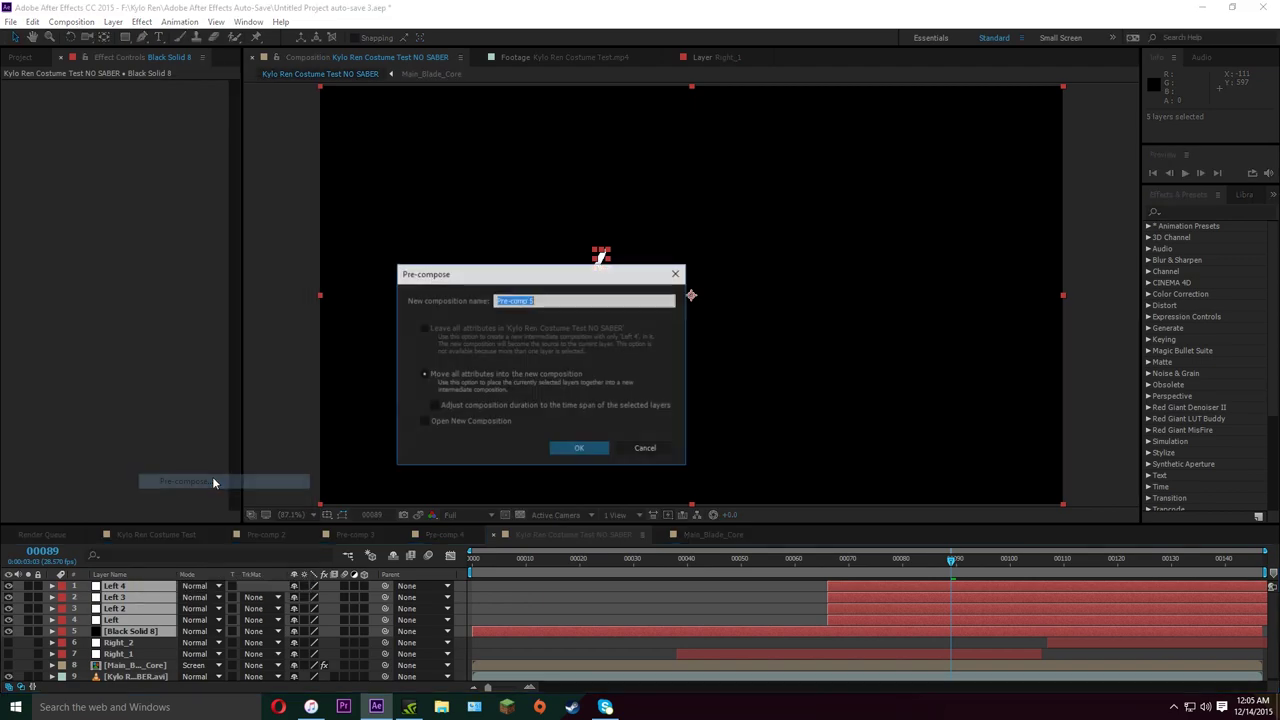
text(L)
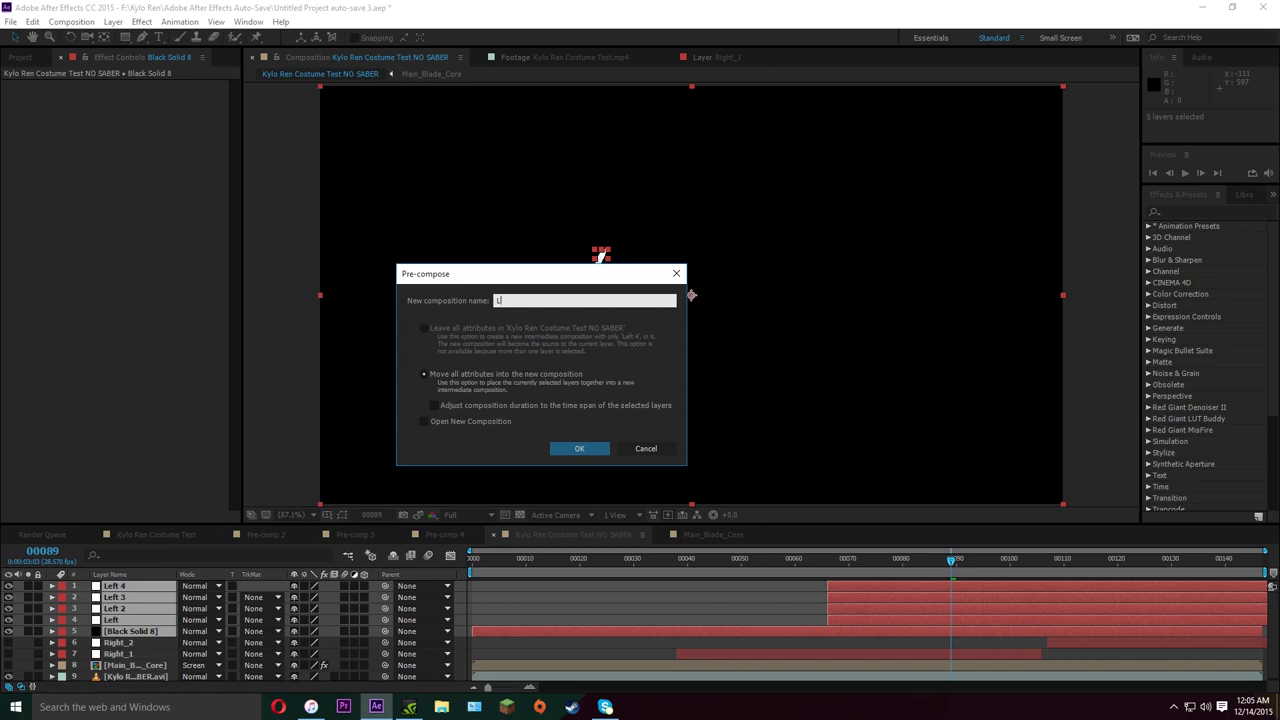
text(EFT_Blade)
key(Return)
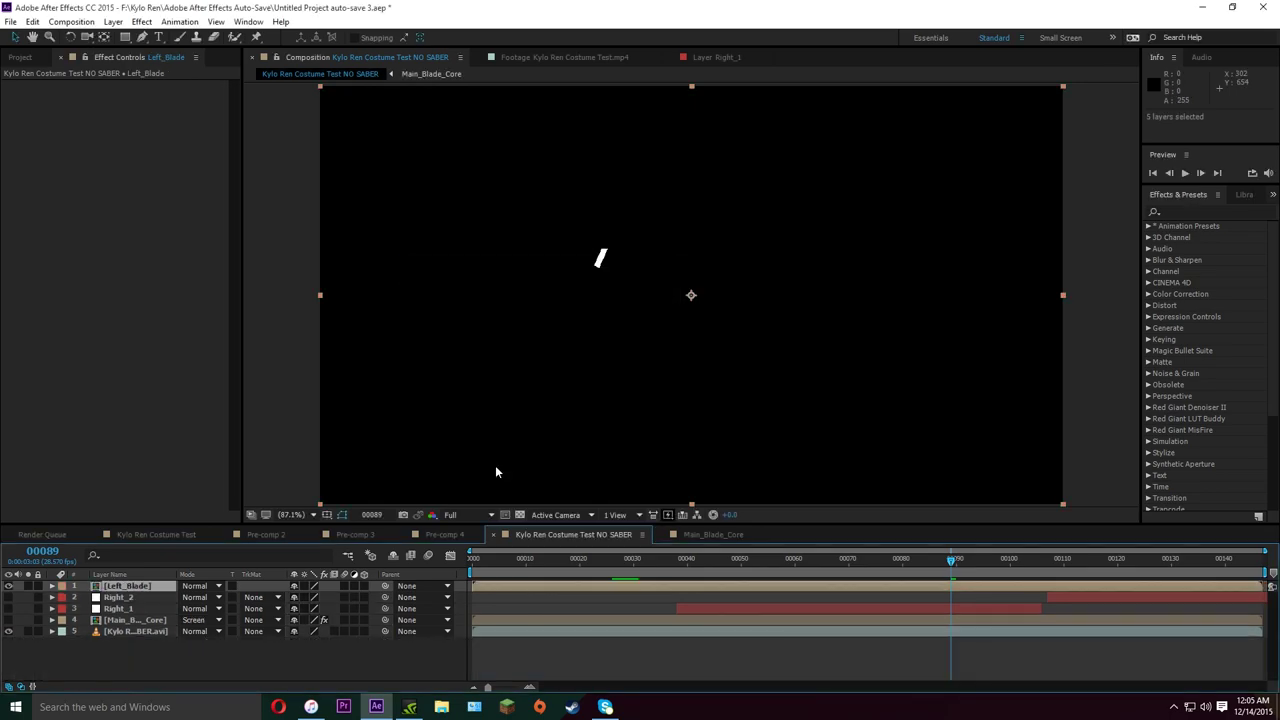
Open the Left_Blade pre-comp and apply Fast Blur to the Left 3 layer
double_click(913, 585)
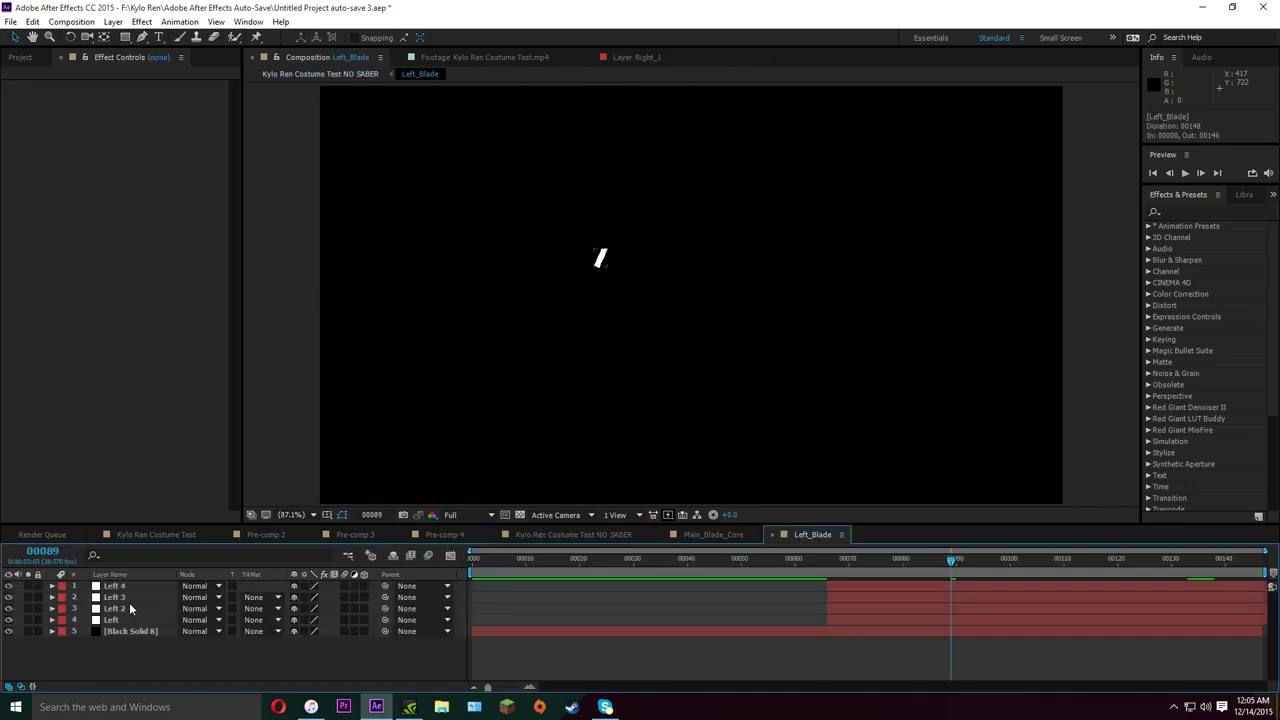
click(117, 621)
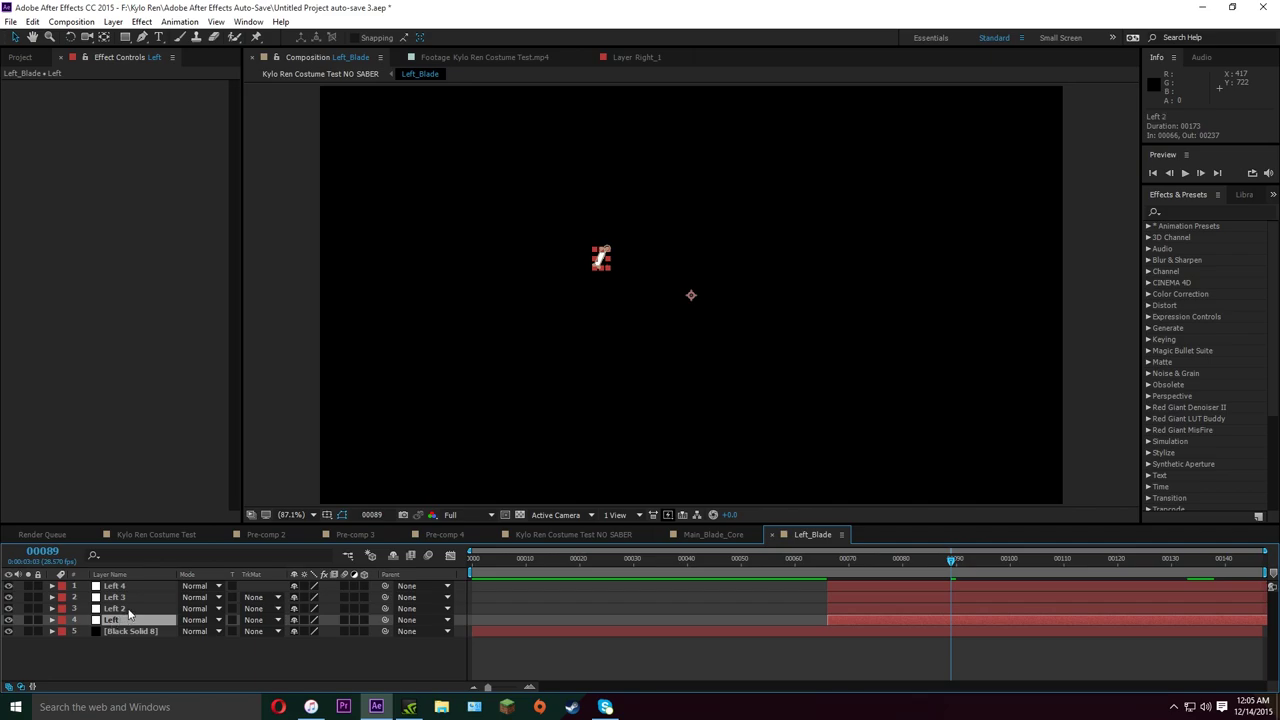
click(127, 609)
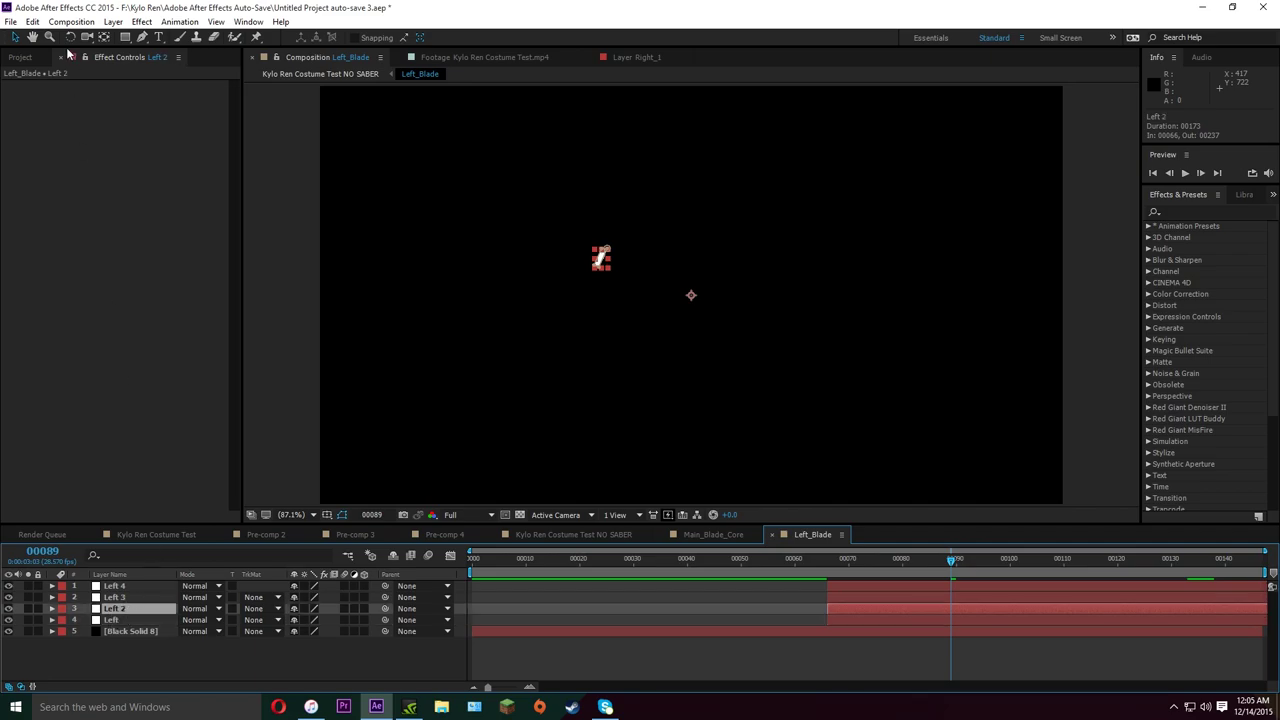
click(120, 597)
click(141, 21)
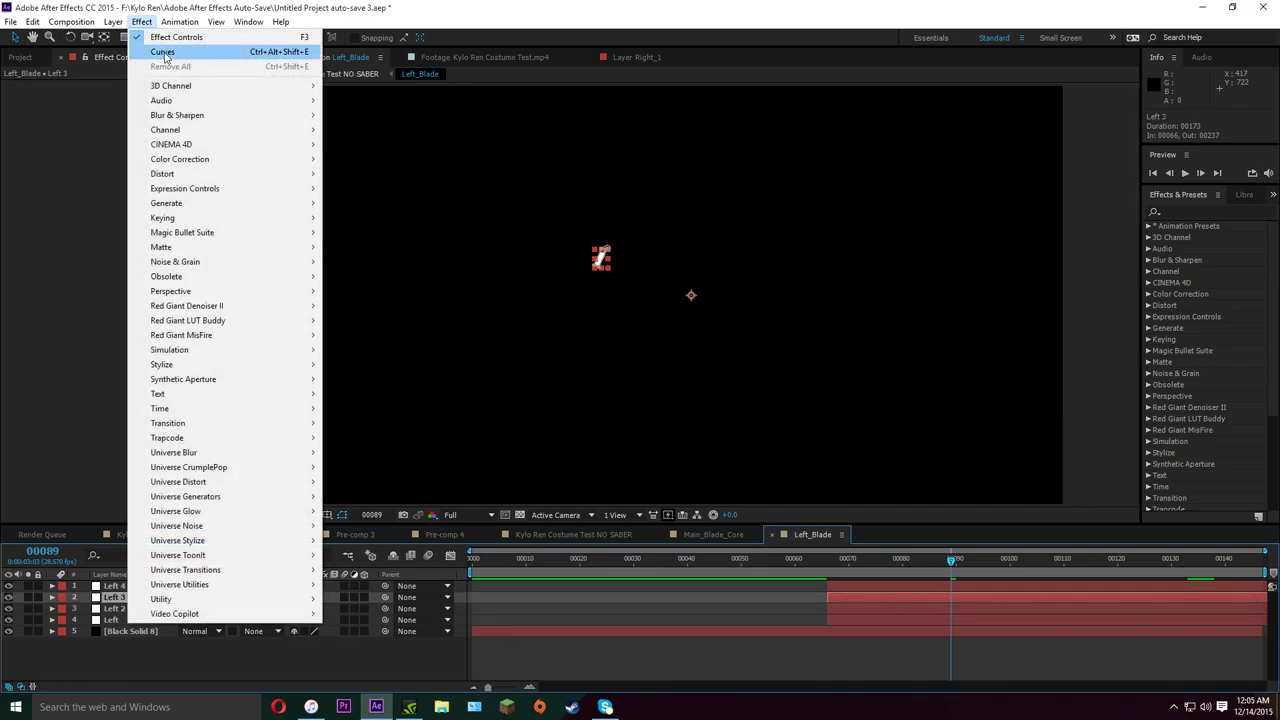
mouse_move(210, 115)
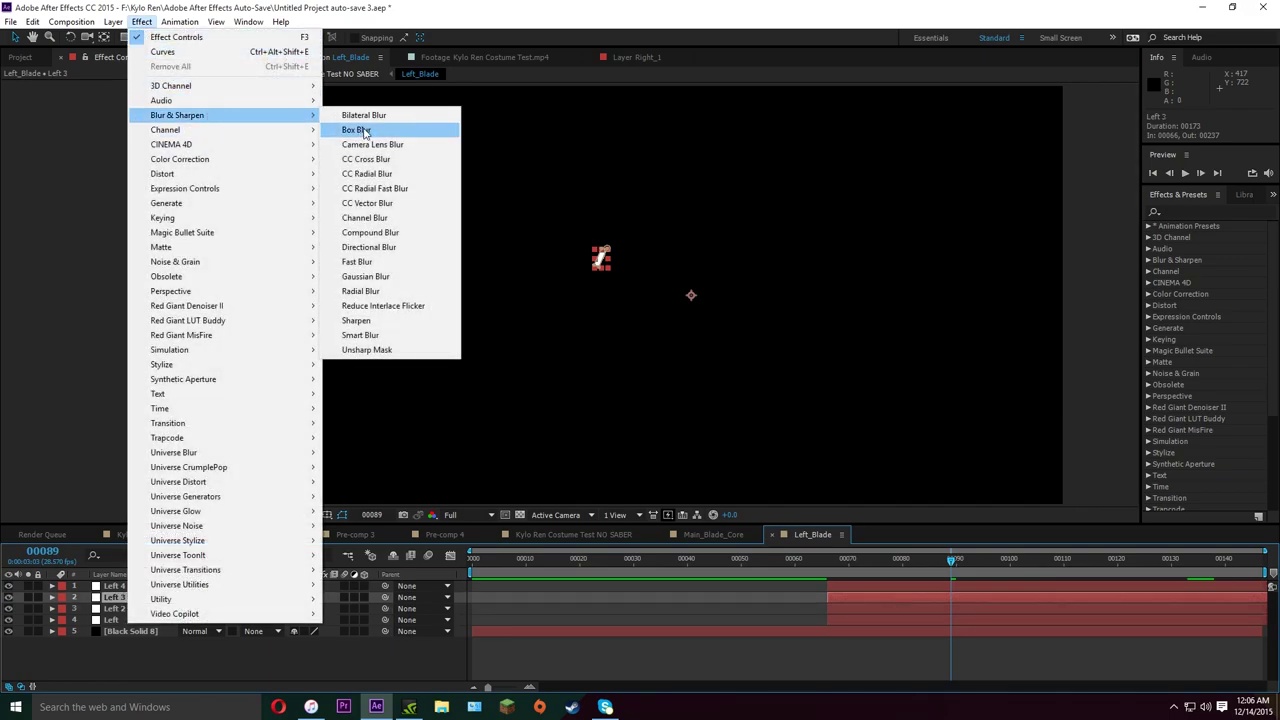
click(388, 262)
click(143, 96)
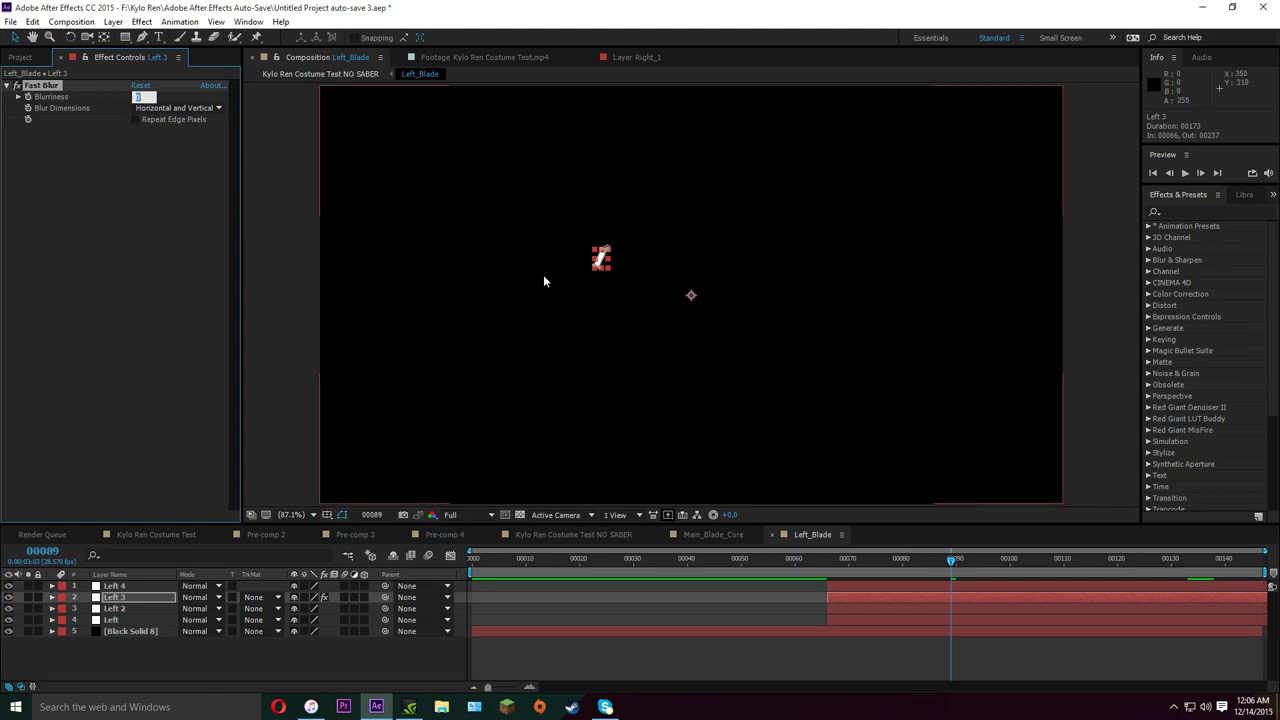
click(540, 266)
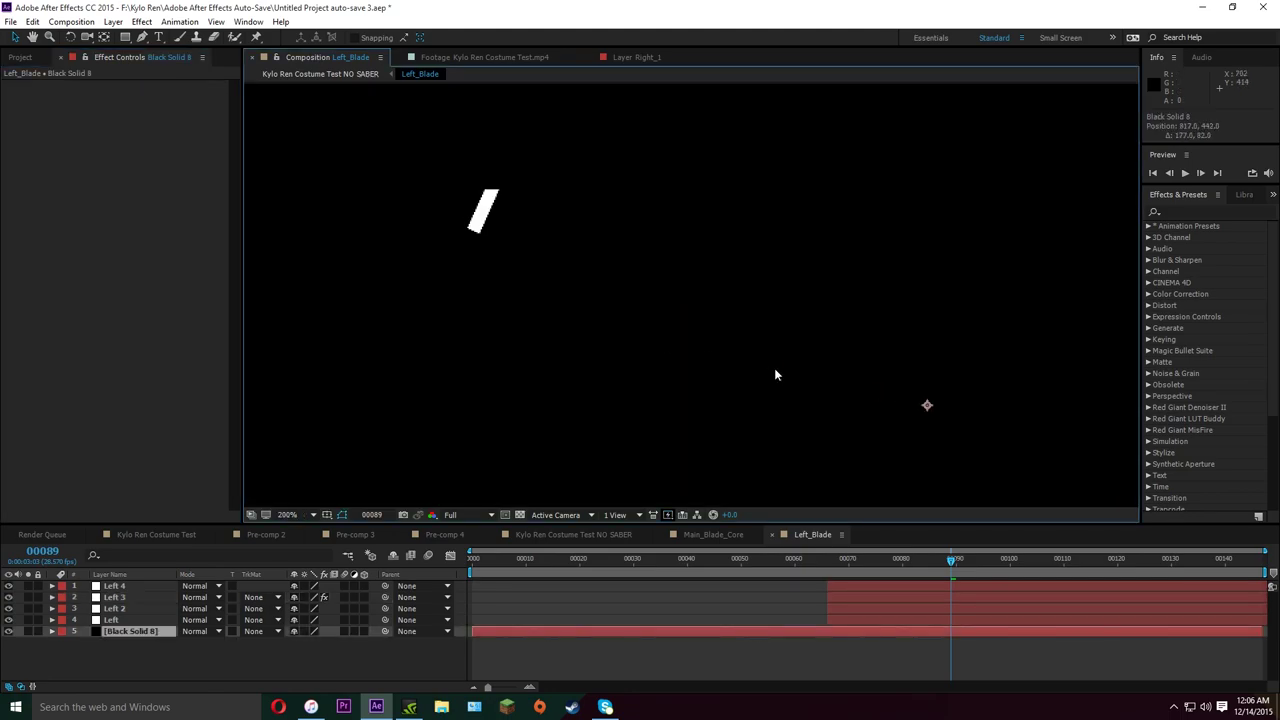
key(ctrl+z)
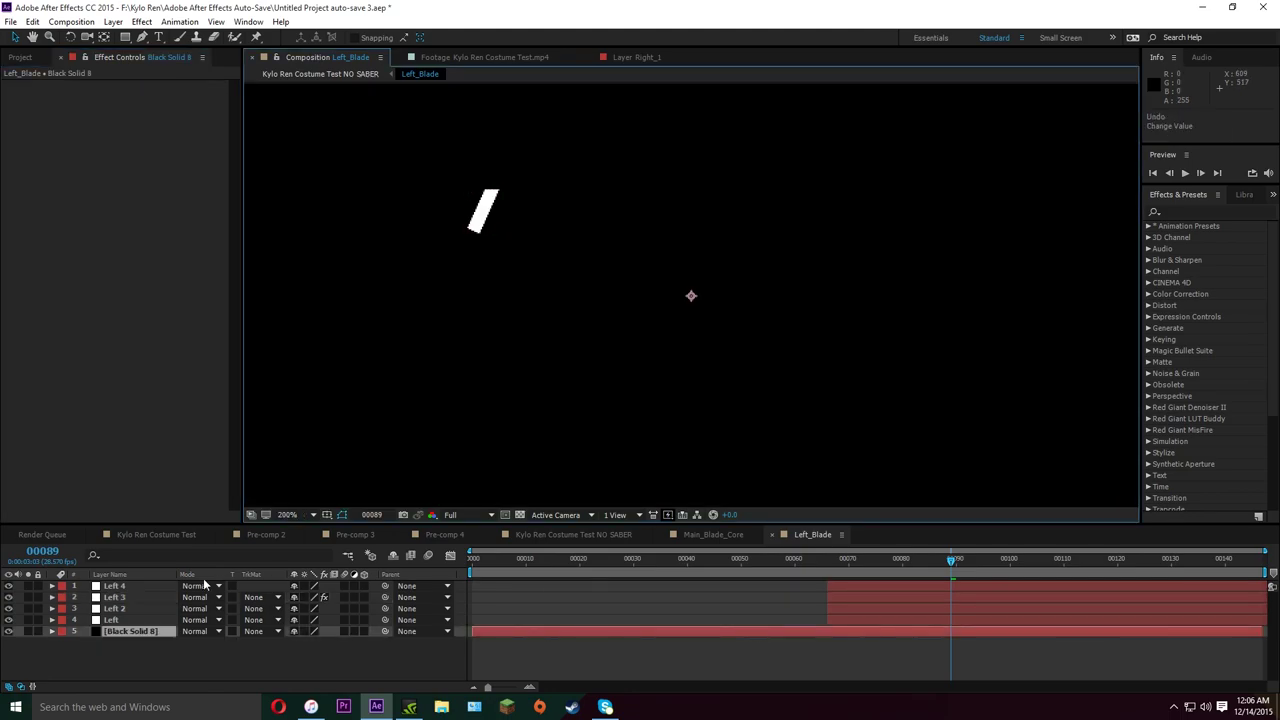
Set Left 3's Fast Blur Blurriness to 15.8
click(129, 596)
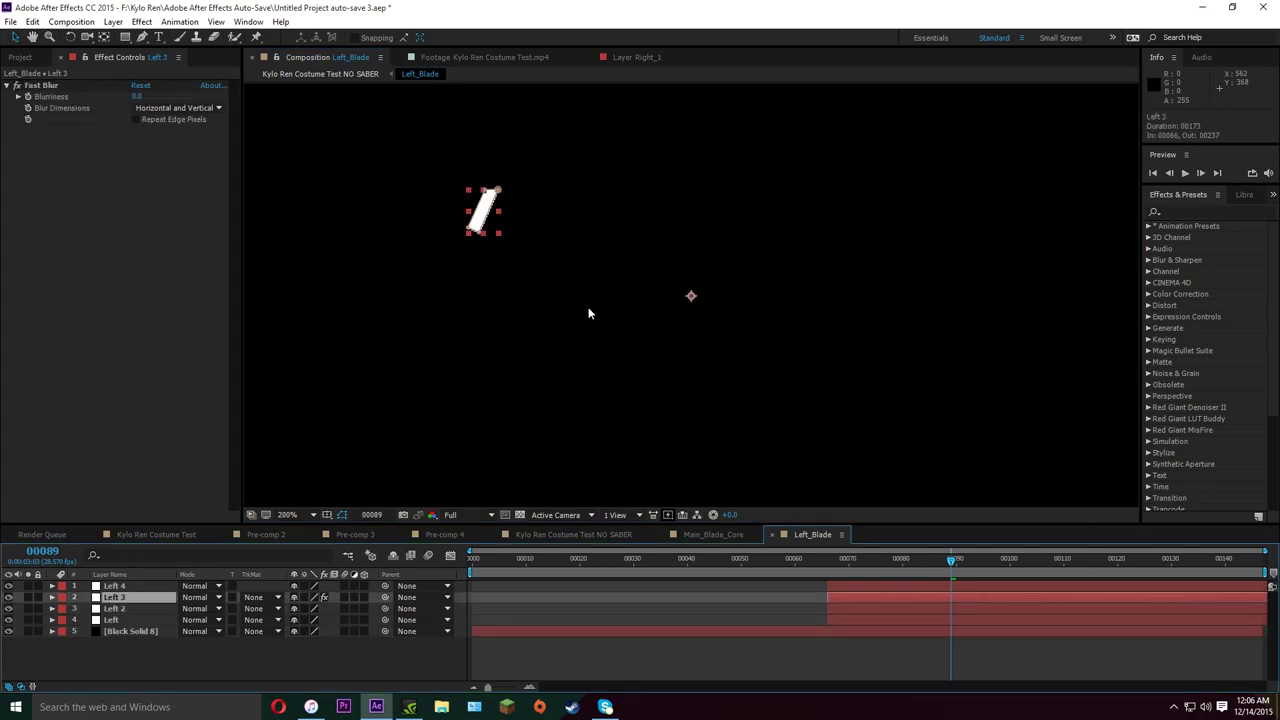
key(h)
drag(588, 313, 773, 377)
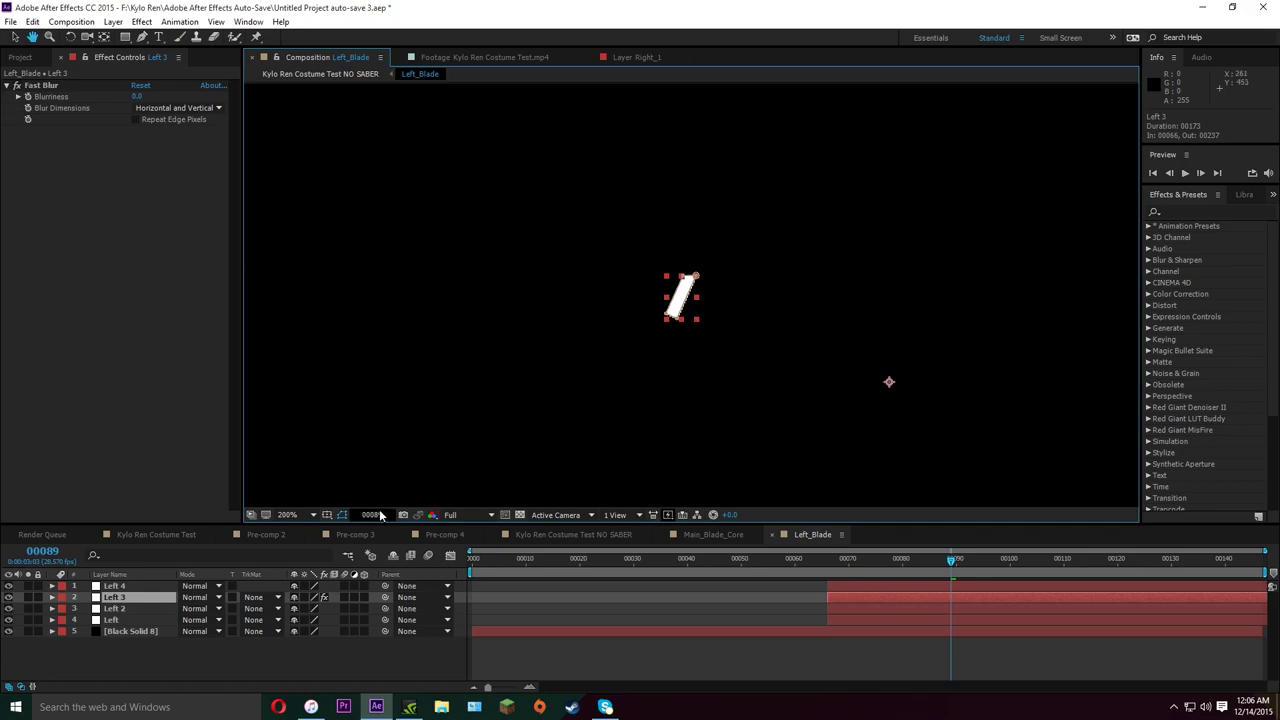
key(v)
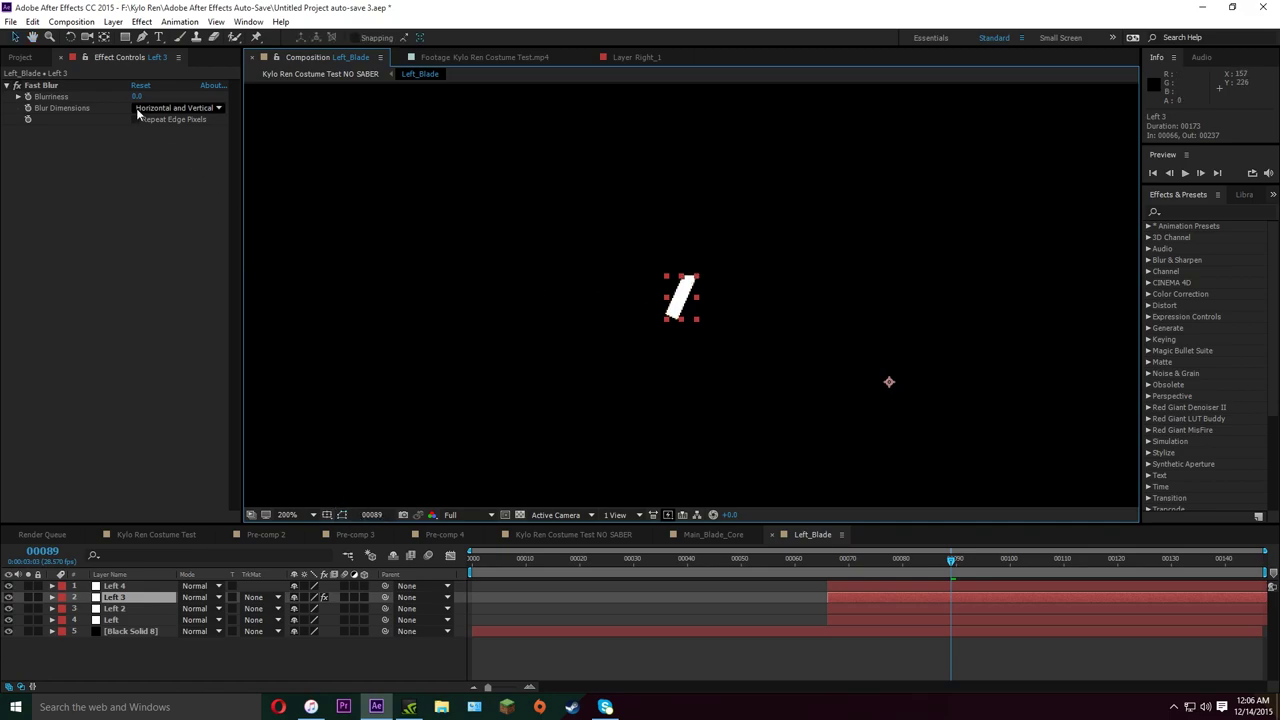
mouse_move(137, 97)
mouse_down()
mouse_move(170, 97)
mouse_move(145, 97)
mouse_up()
click(142, 97)
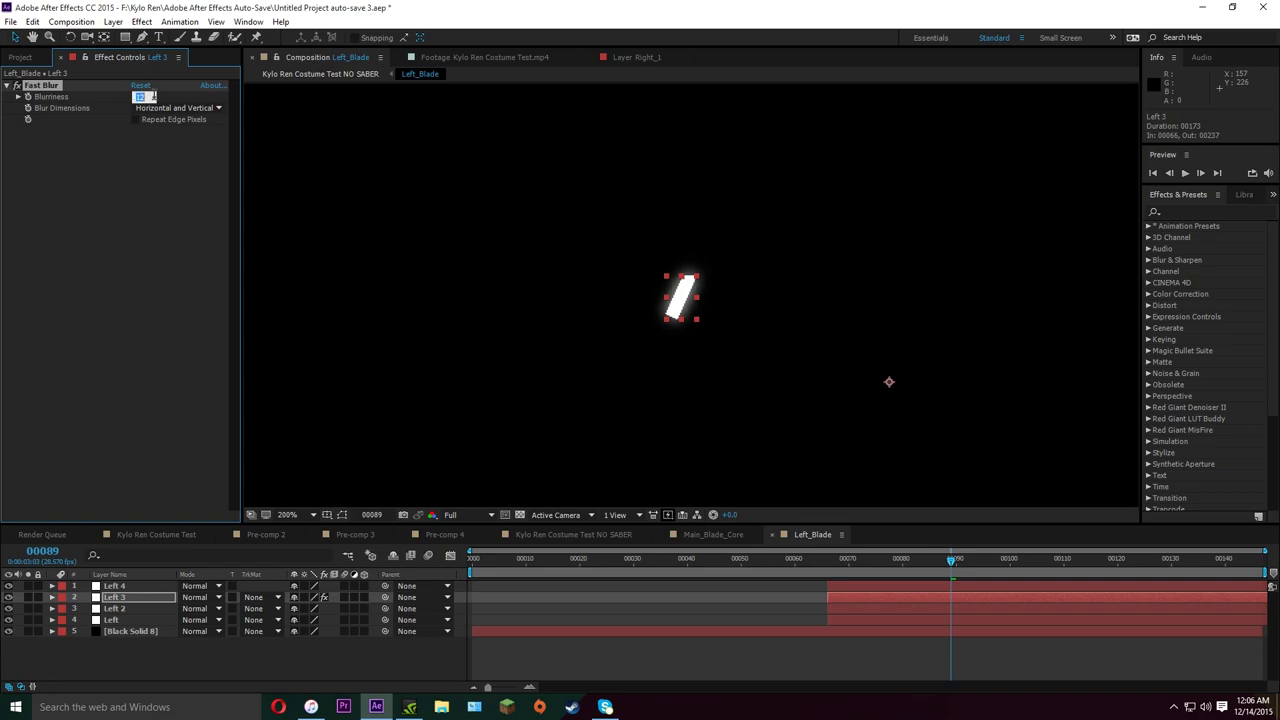
text(15.8)
key(Return)
Paste the Fast Blur onto Left 4 and raise its Blurriness to about 40
click(131, 587)
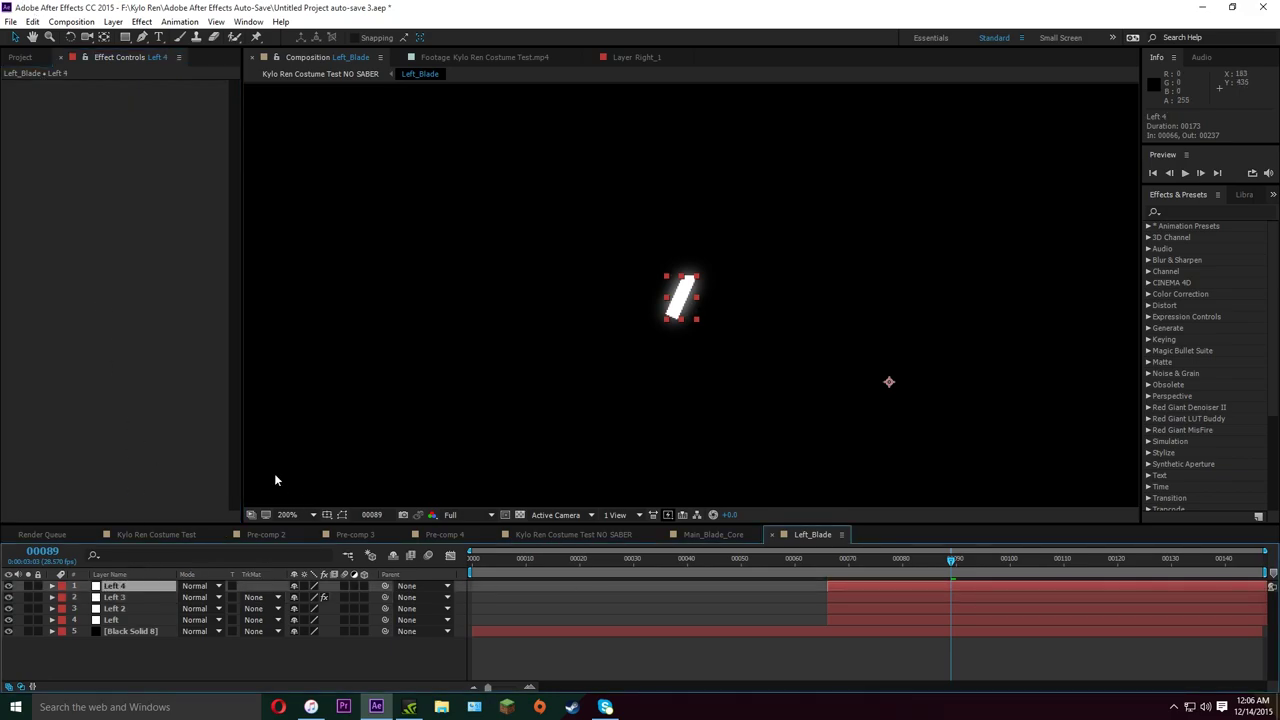
key(ctrl+v)
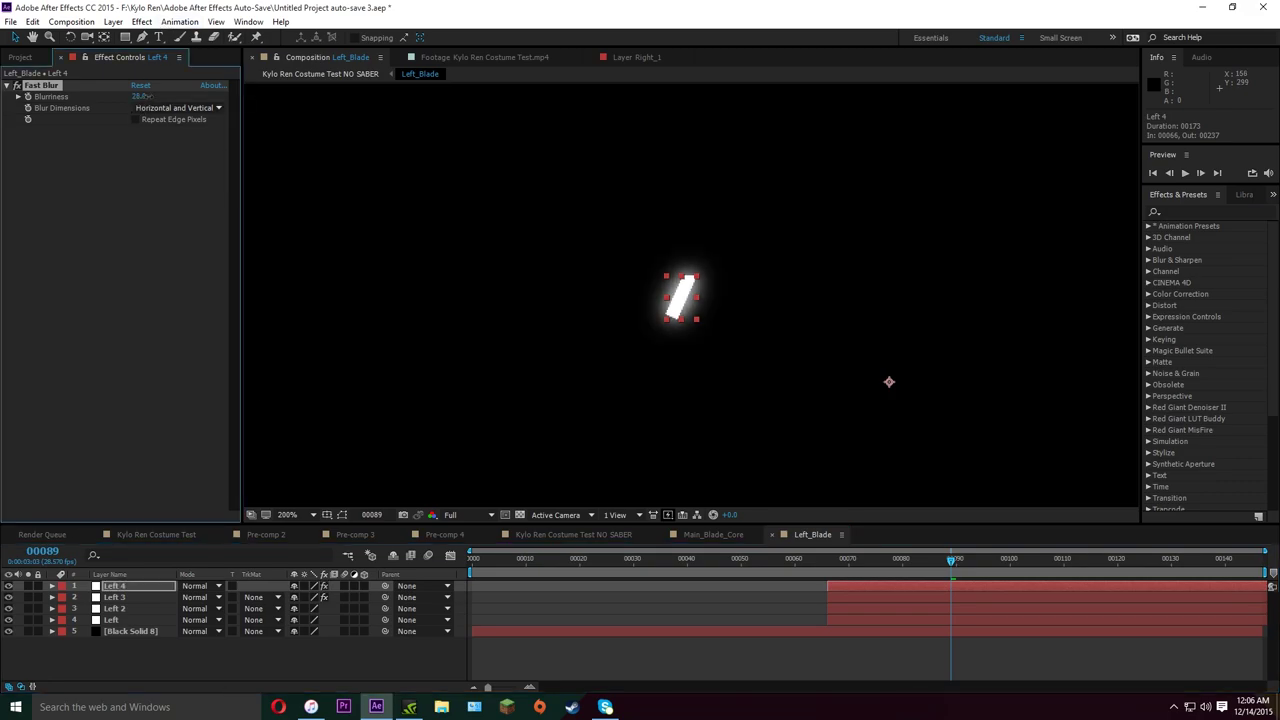
drag(141, 96, 165, 92)
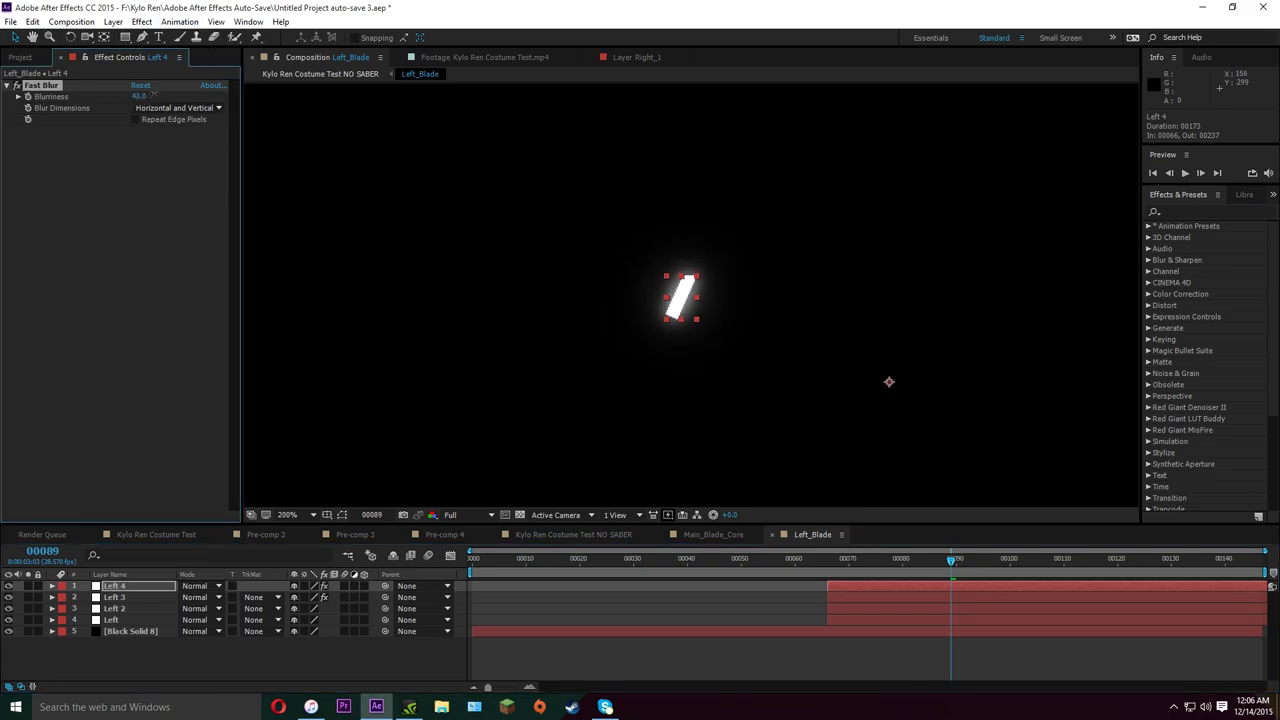
Apply two Turbulent Displace effects to the Left layer and hide the other blade layers
click(126, 607)
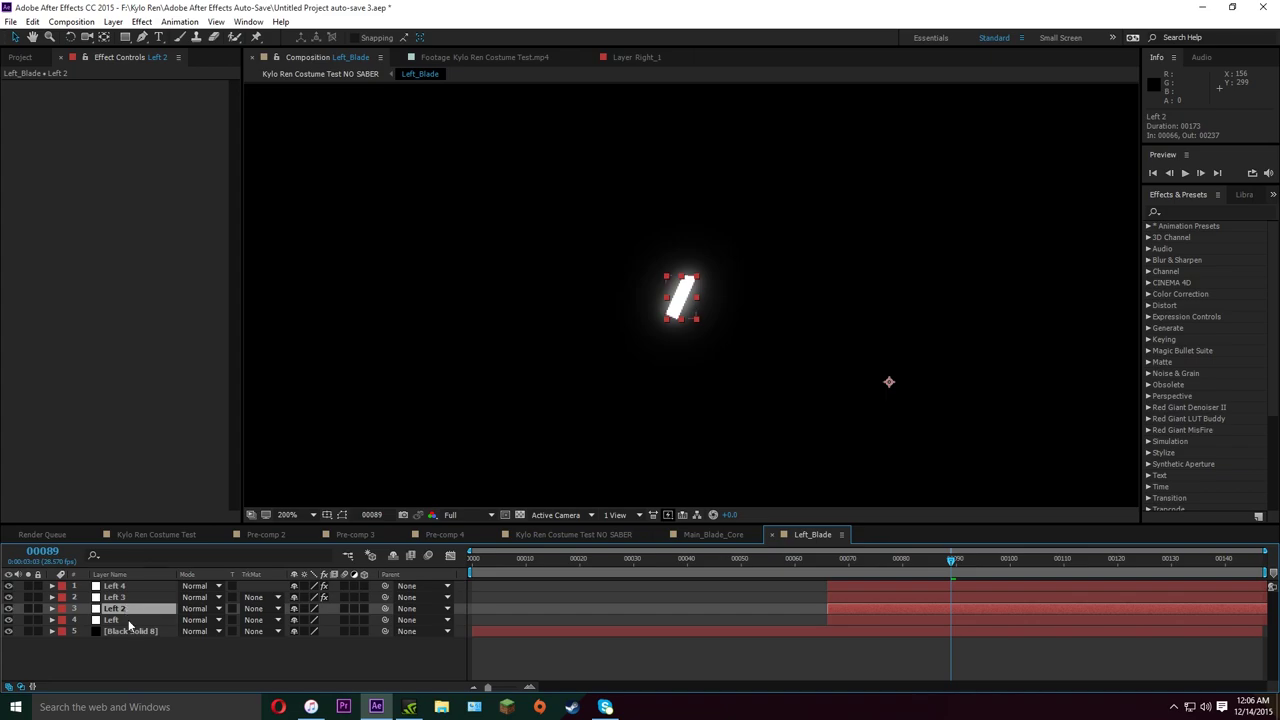
click(128, 620)
click(141, 21)
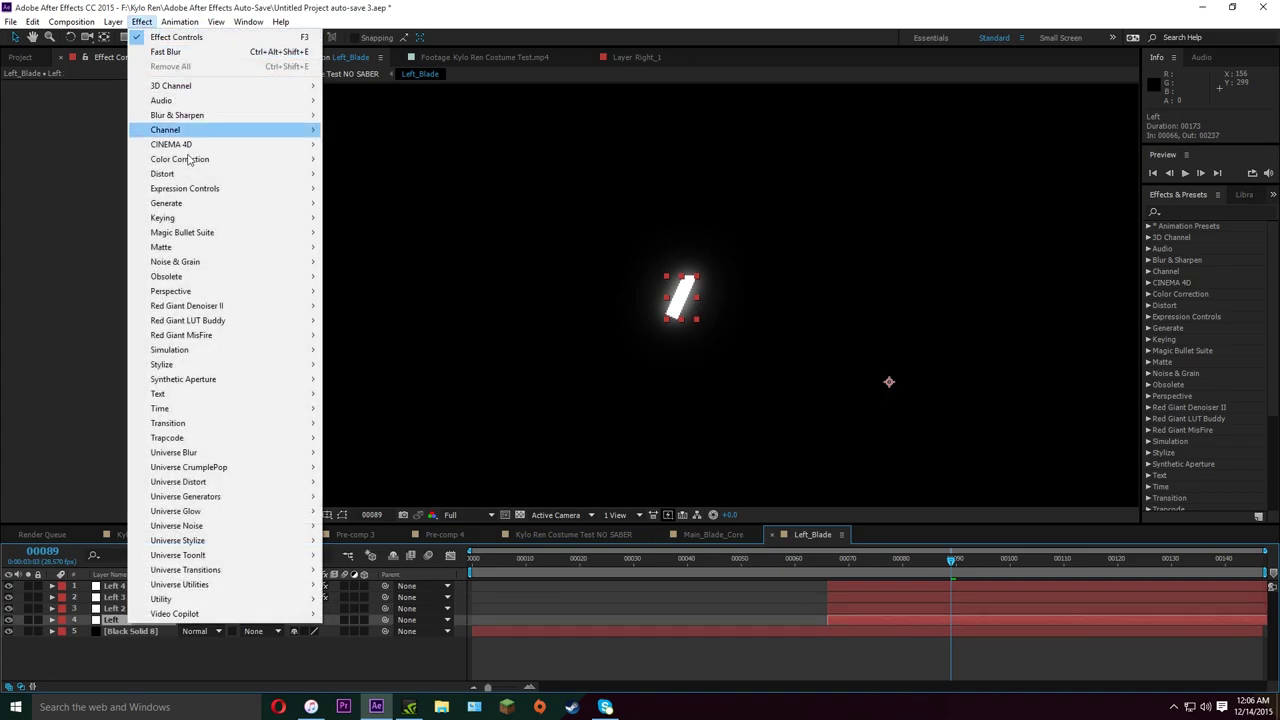
mouse_move(205, 175)
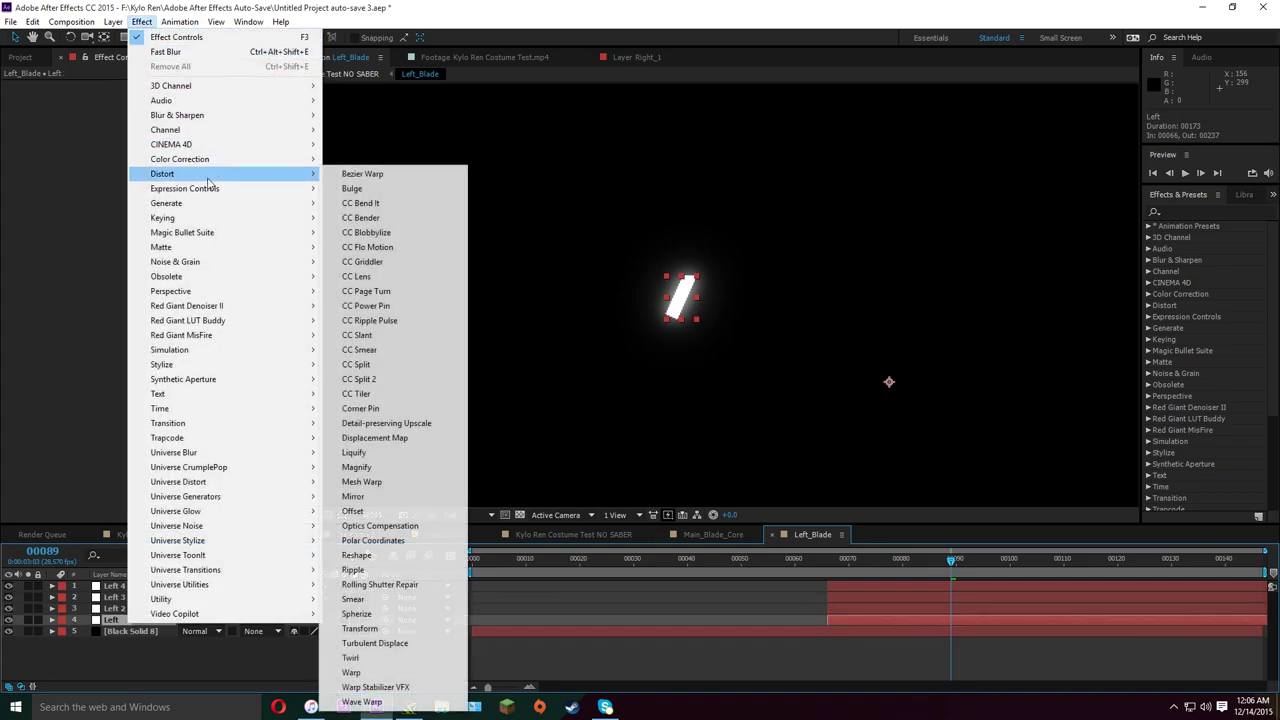
click(375, 643)
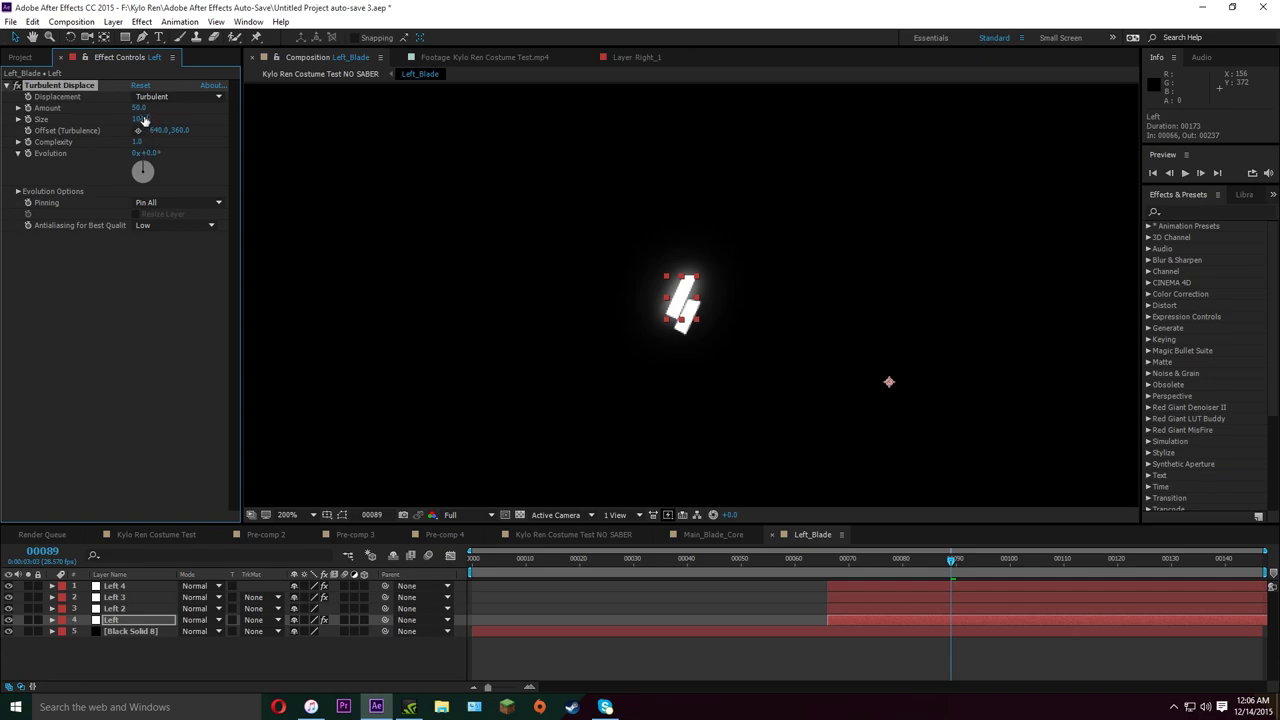
click(141, 21)
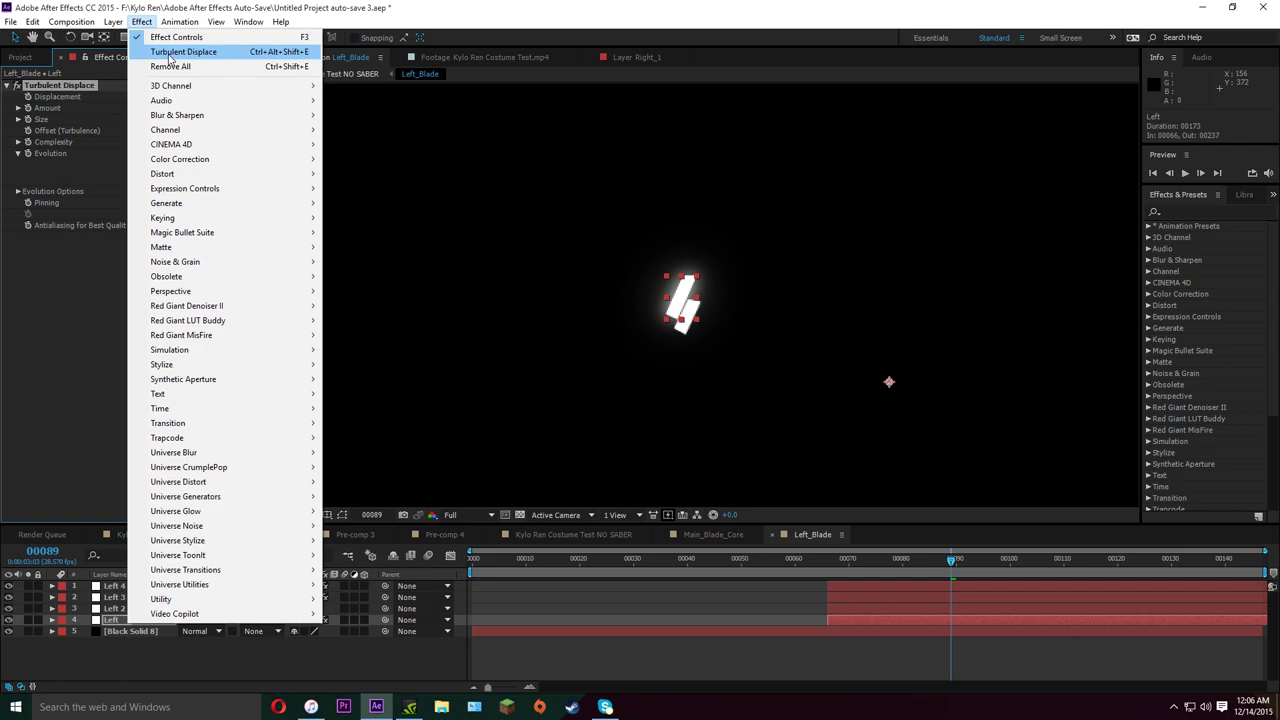
click(169, 52)
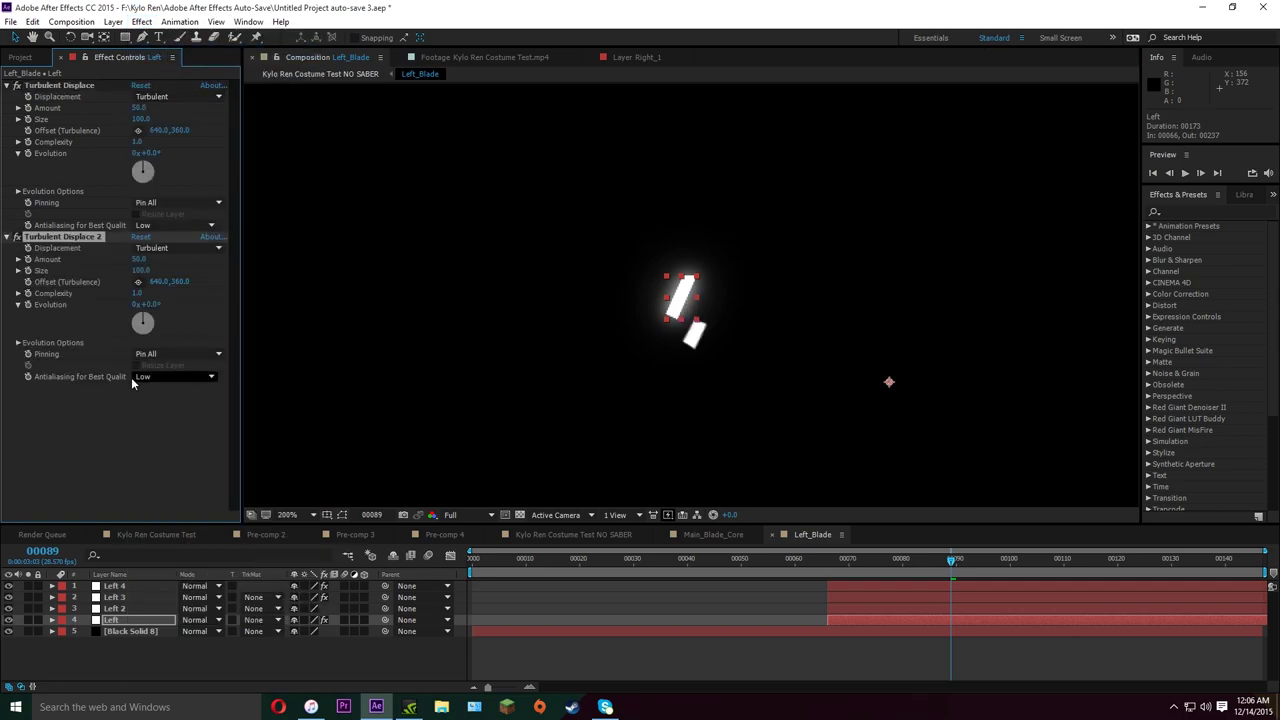
drag(8, 586, 8, 609)
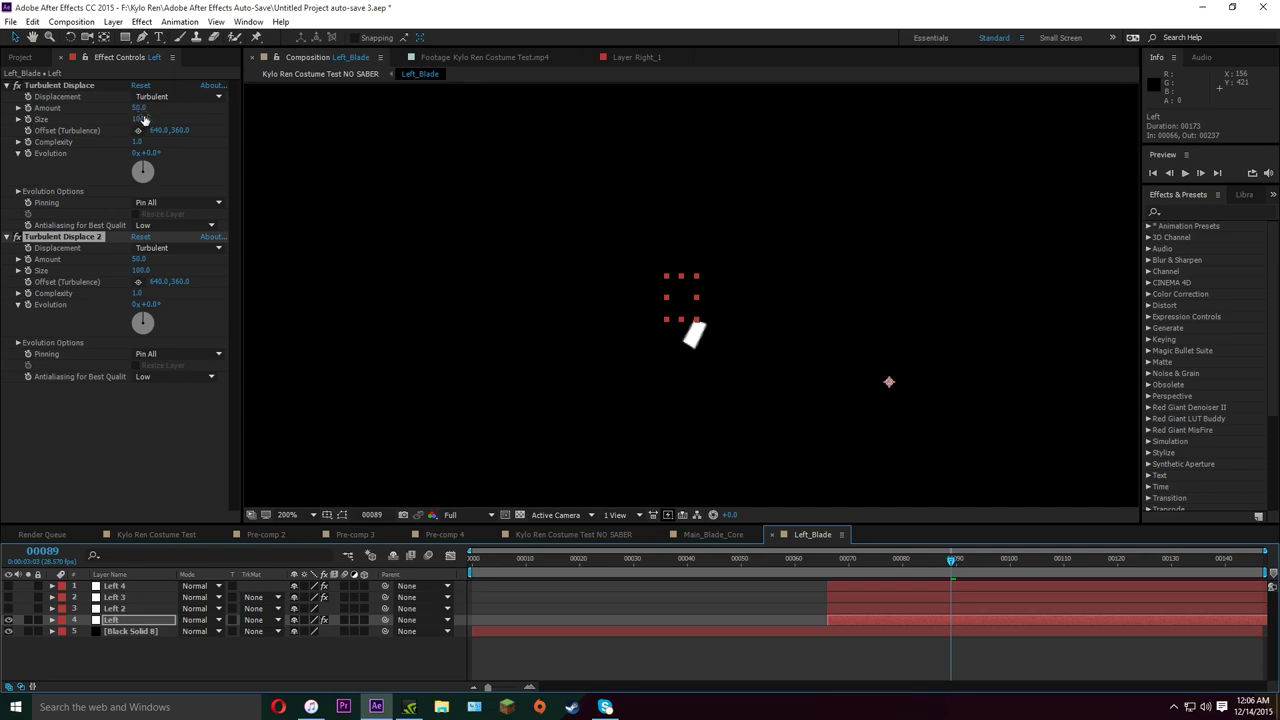
Set both Turbulent Displace sizes to 2.0 with Amounts -75.0 and 136.0, then unhide the other layers
mouse_move(141, 119)
mouse_down()
mouse_move(94, 120)
mouse_move(133, 119)
mouse_up()
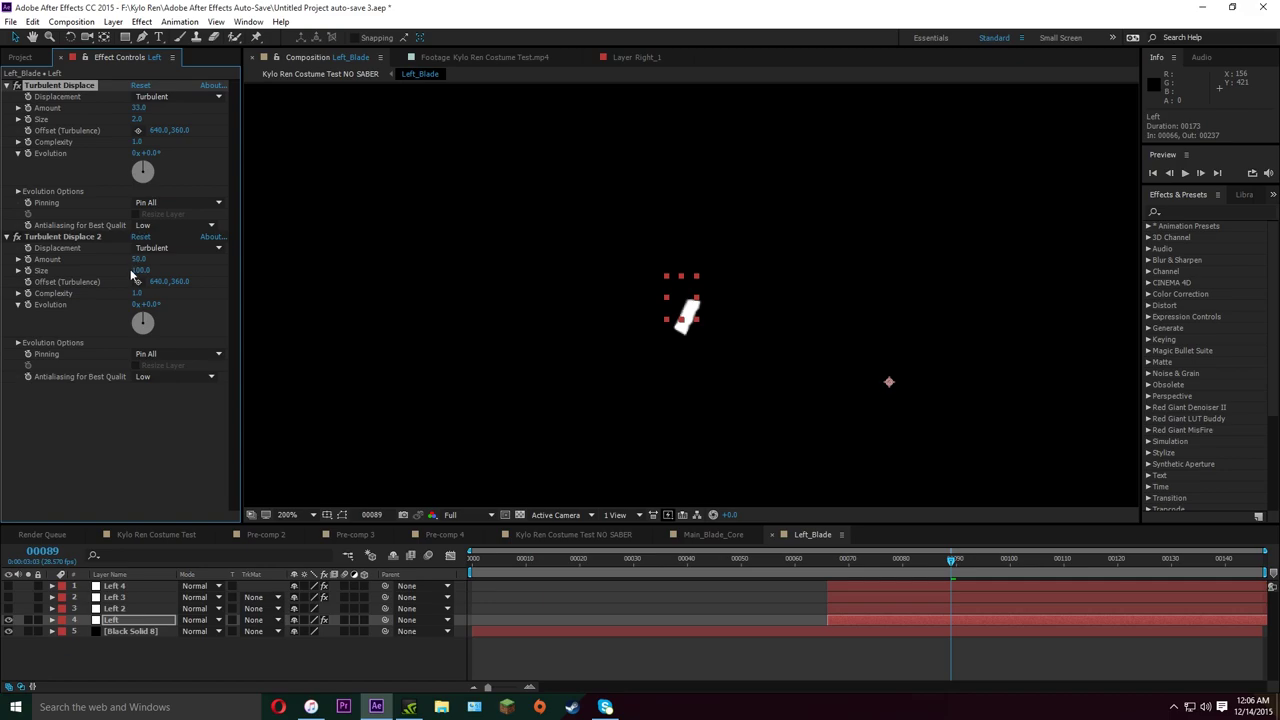
drag(143, 271, 68, 271)
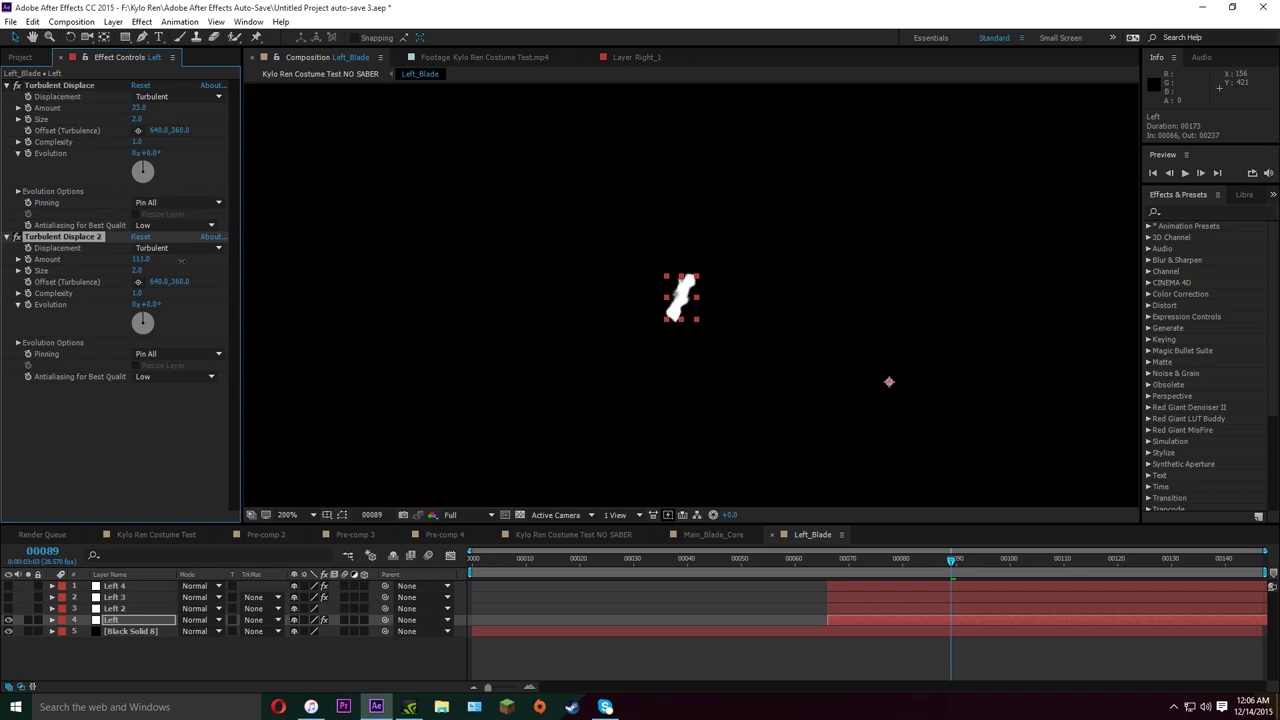
drag(181, 260, 202, 270)
drag(140, 107, 82, 119)
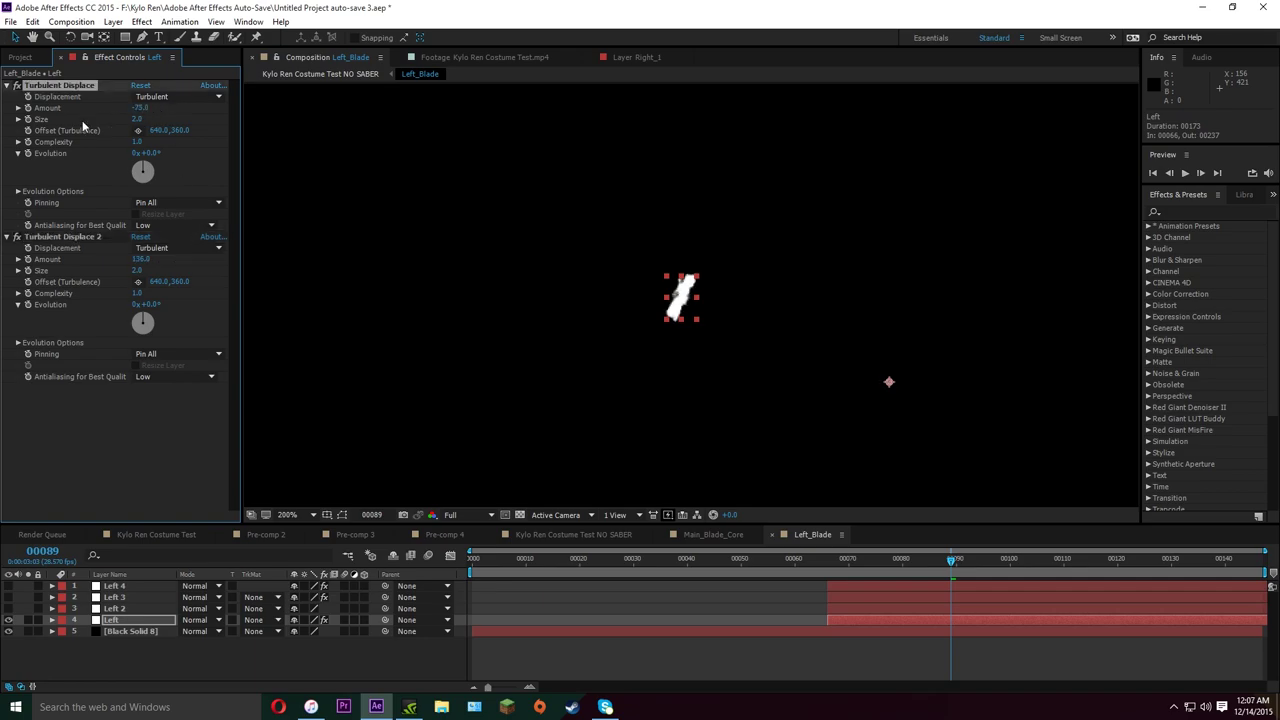
click(680, 671)
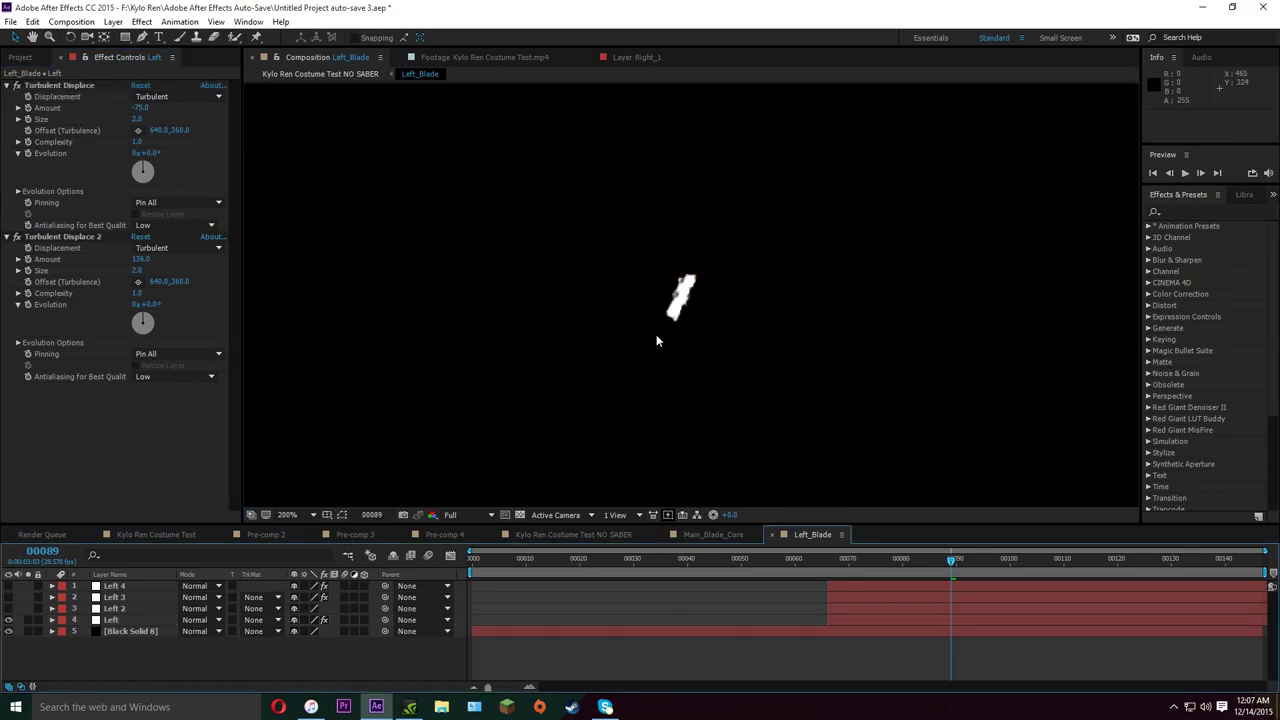
drag(9, 586, 10, 610)
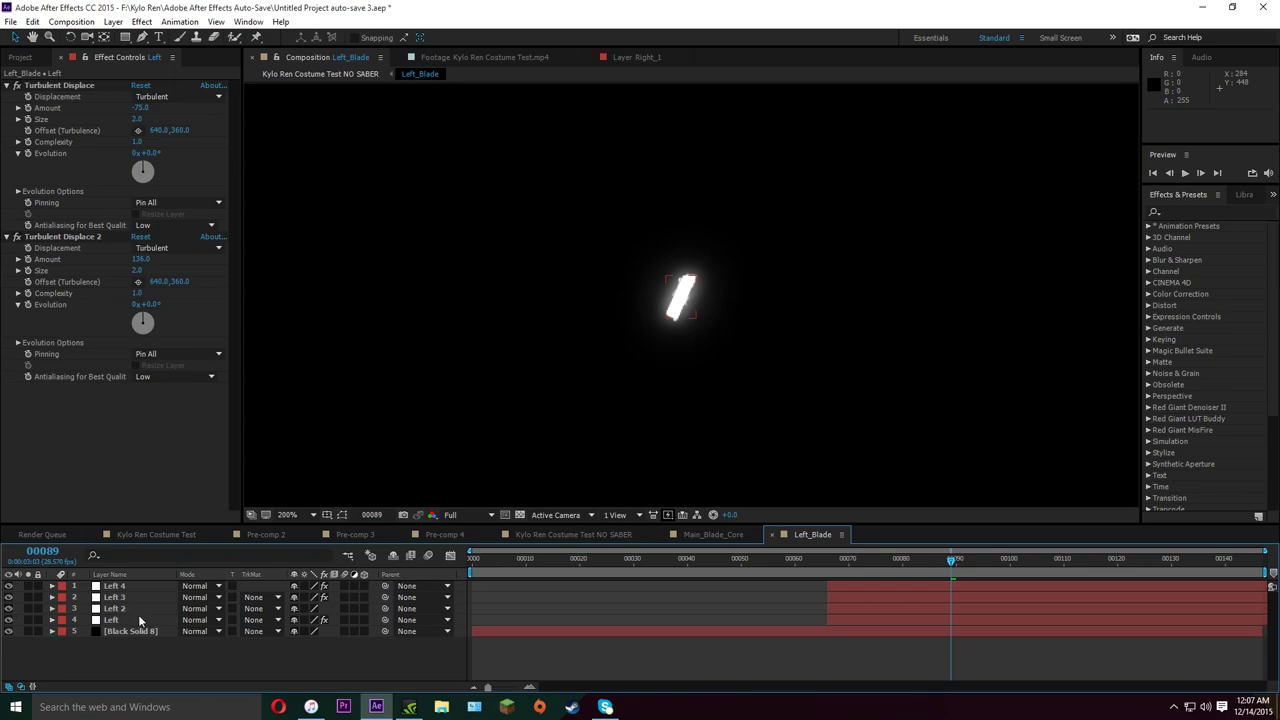
click(55, 80)
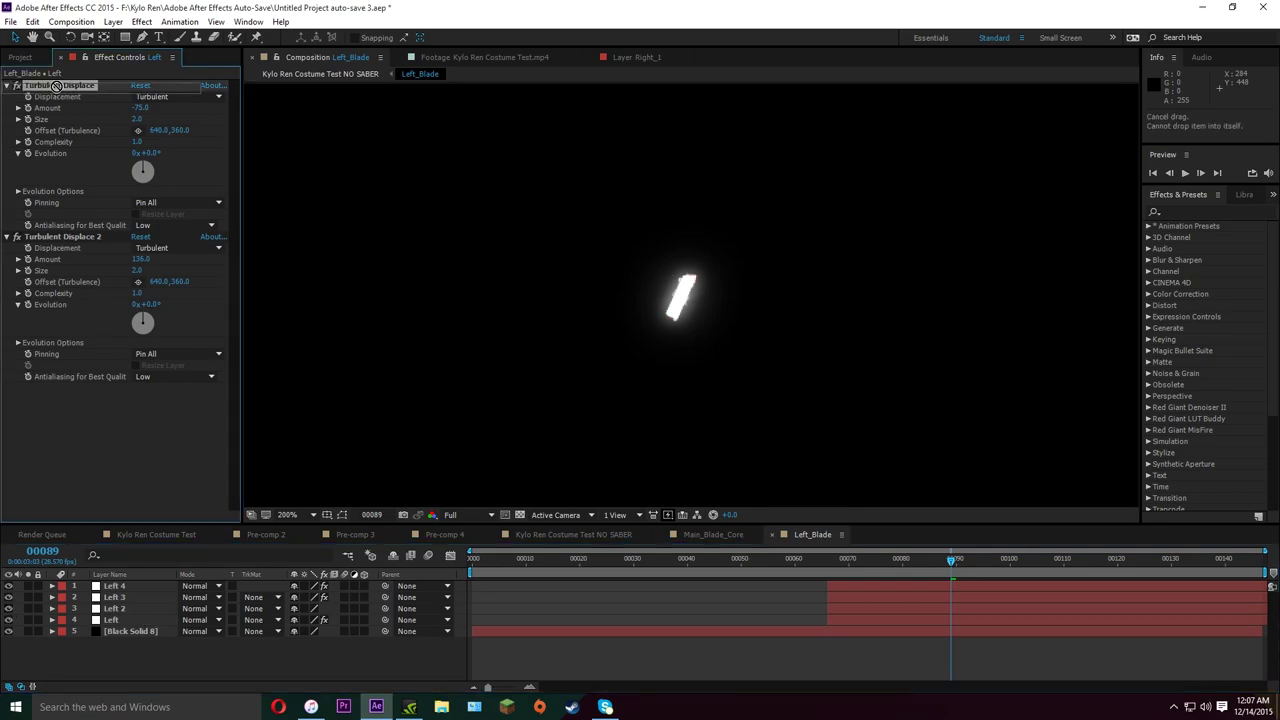
click(62, 236)
click(123, 609)
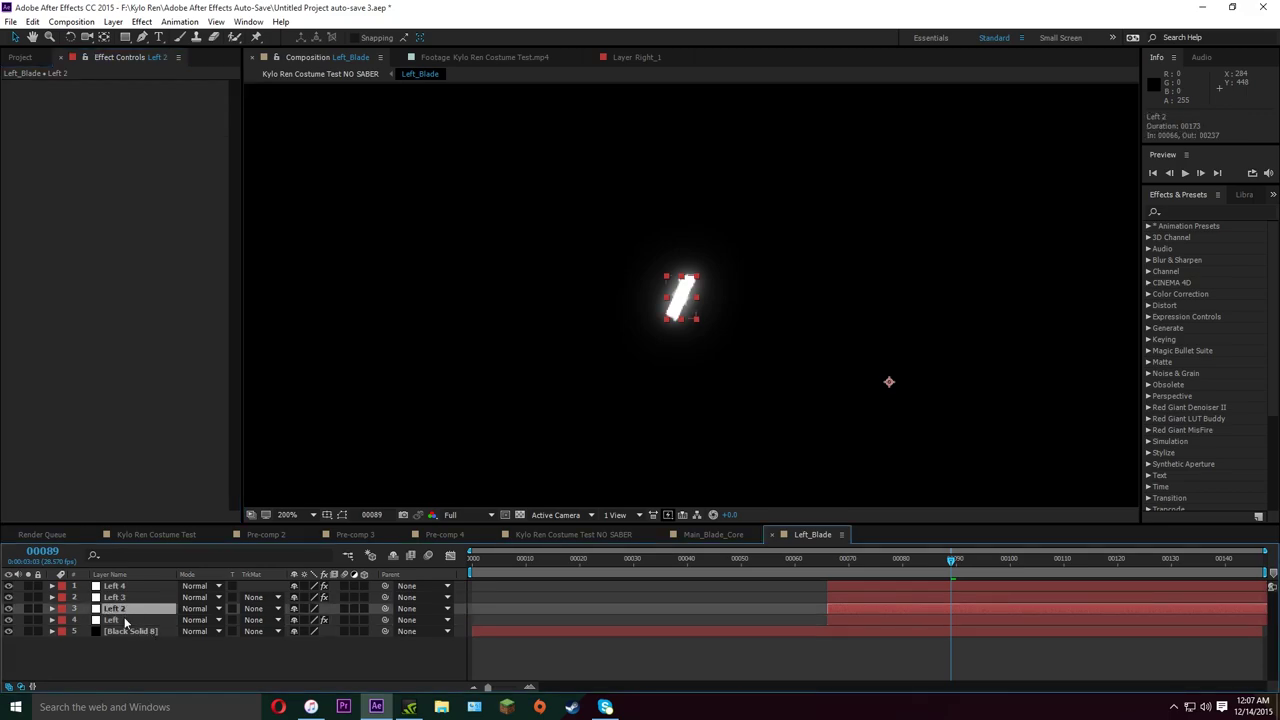
click(125, 620)
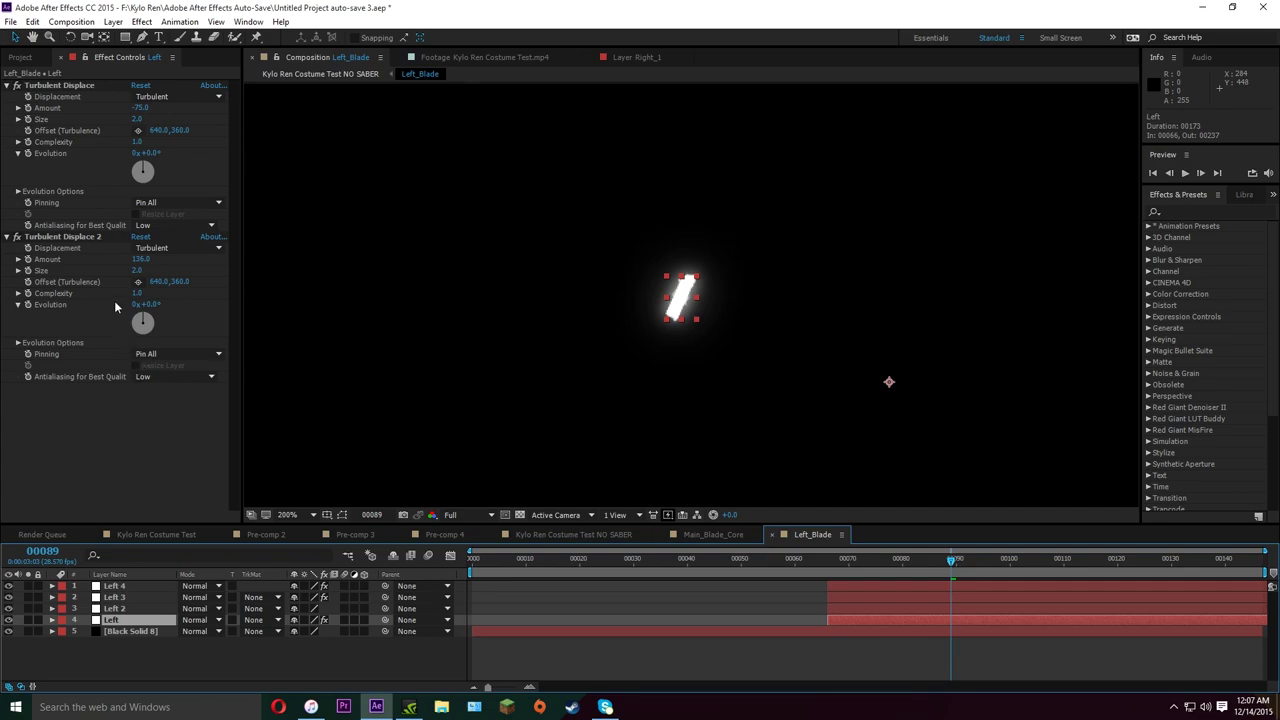
Keyframe both Left Evolutions at frame 66, set 150 and 300 revolutions at frame 146, and scrub to preview
click(825, 560)
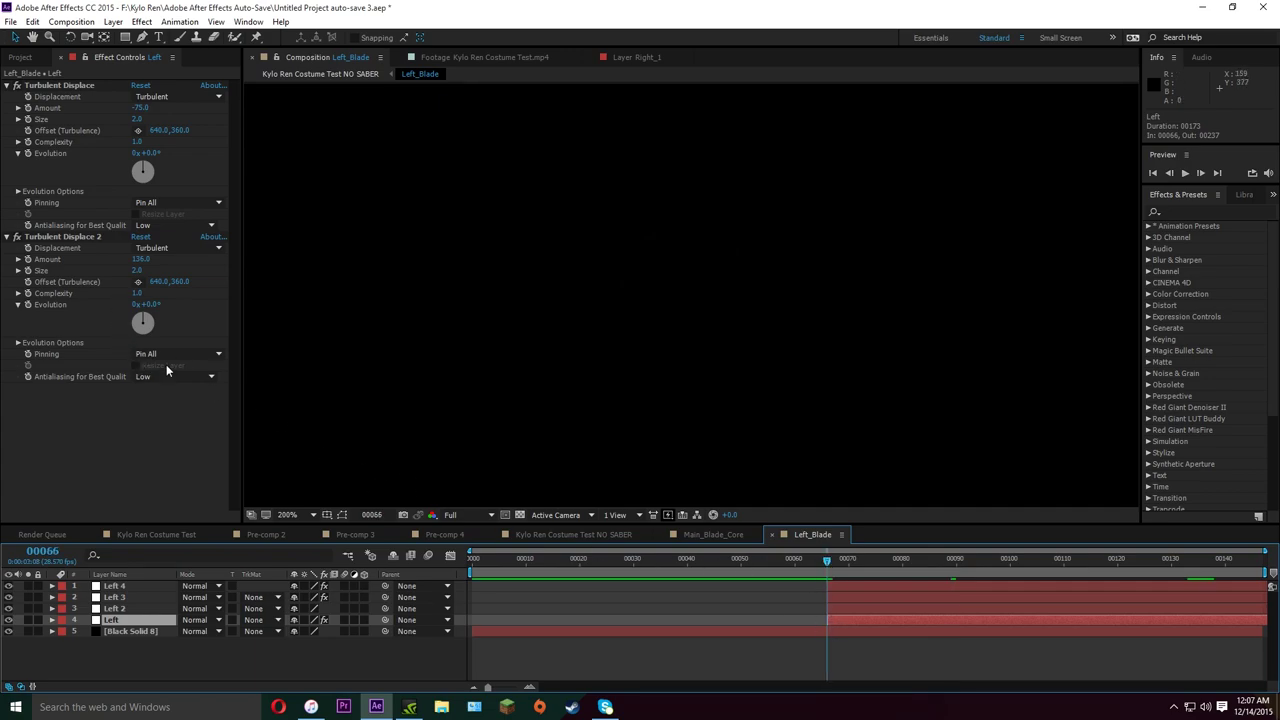
click(33, 302)
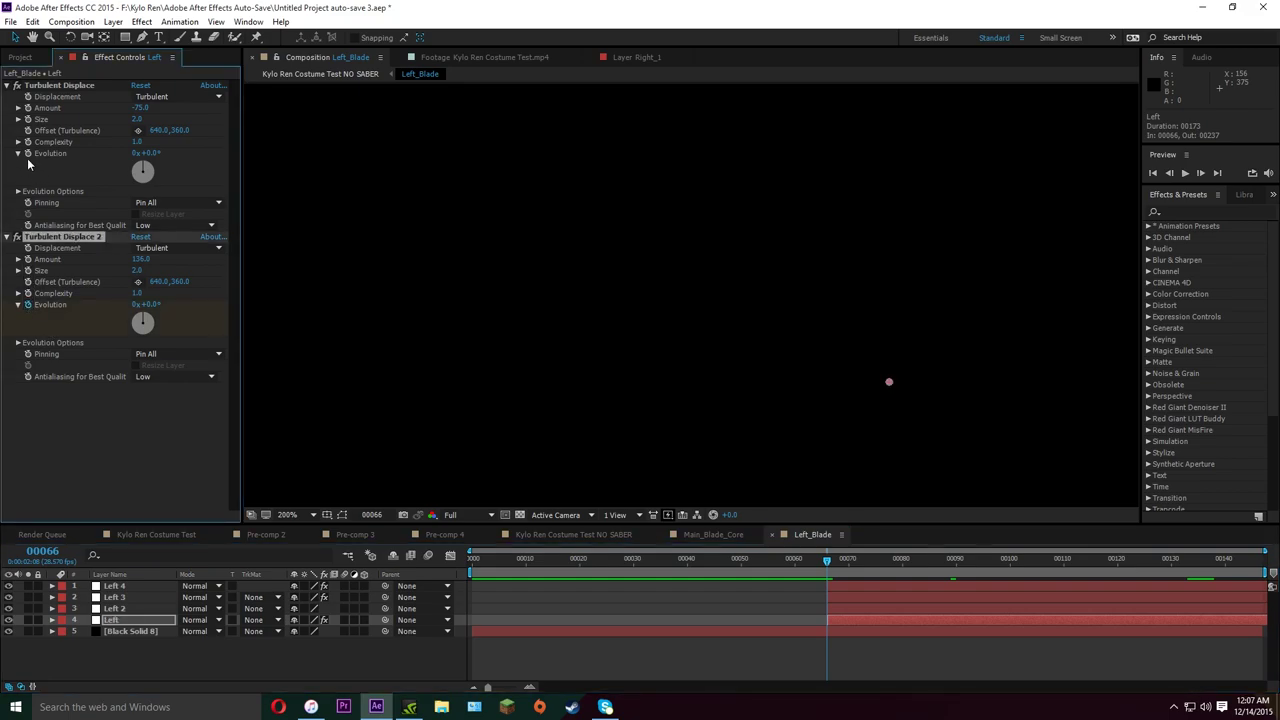
click(93, 175)
click(1258, 559)
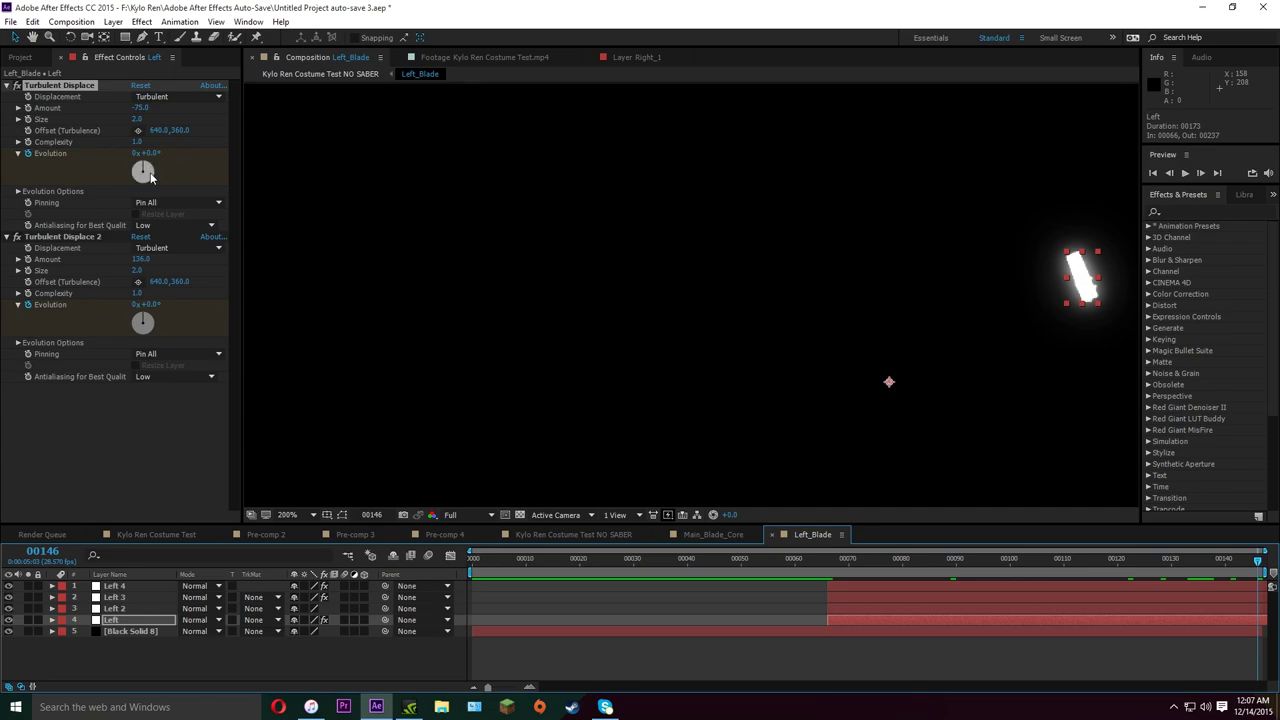
drag(150, 176, 108, 187)
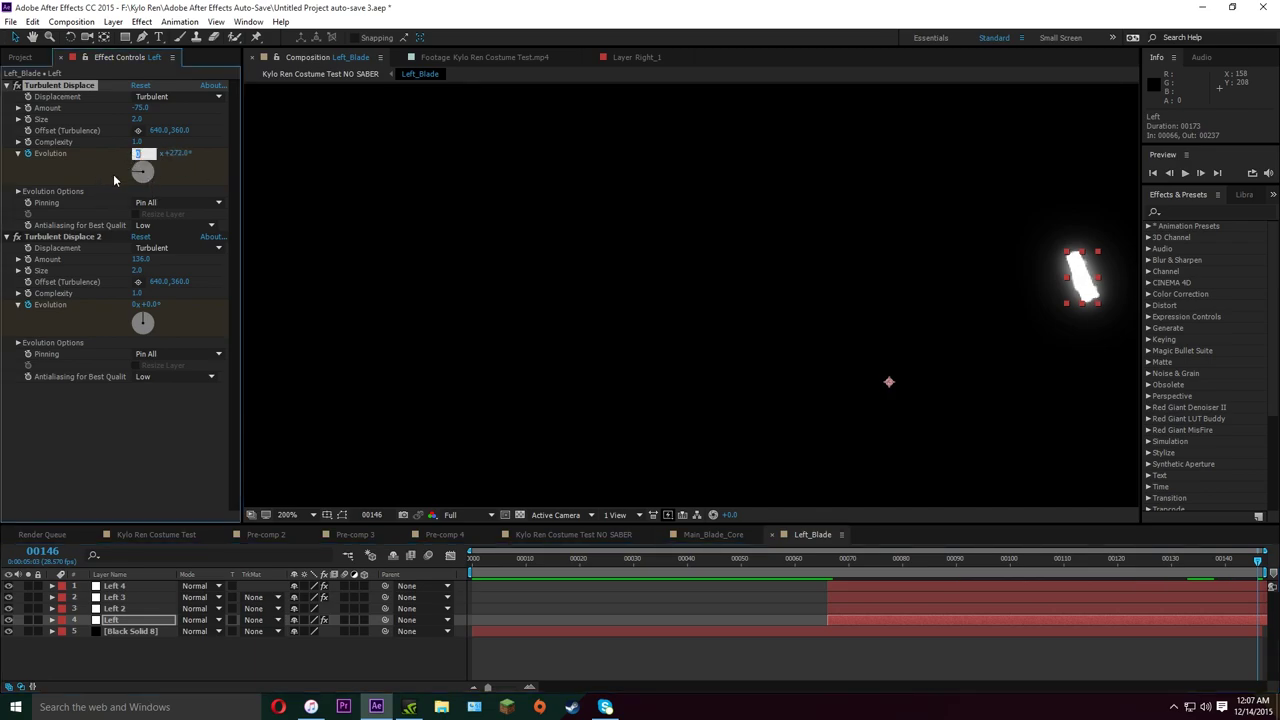
text(150)
key(Return)
drag(149, 321, 126, 359)
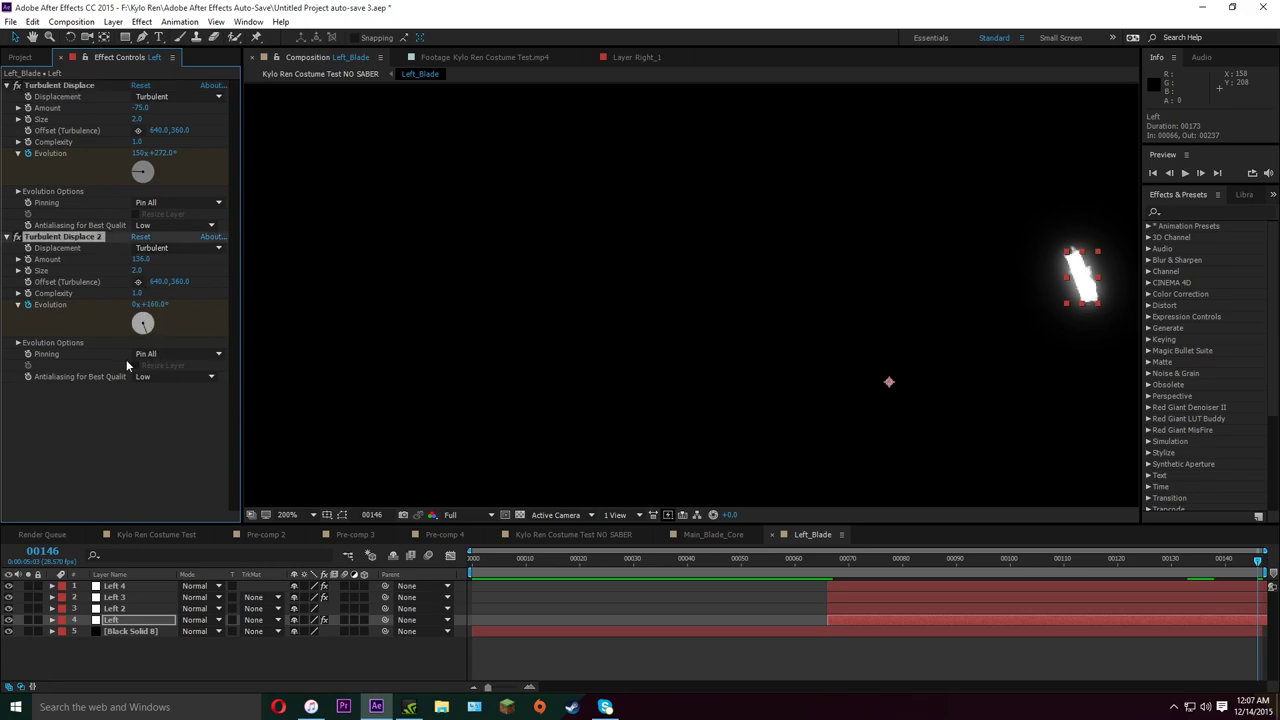
click(137, 304)
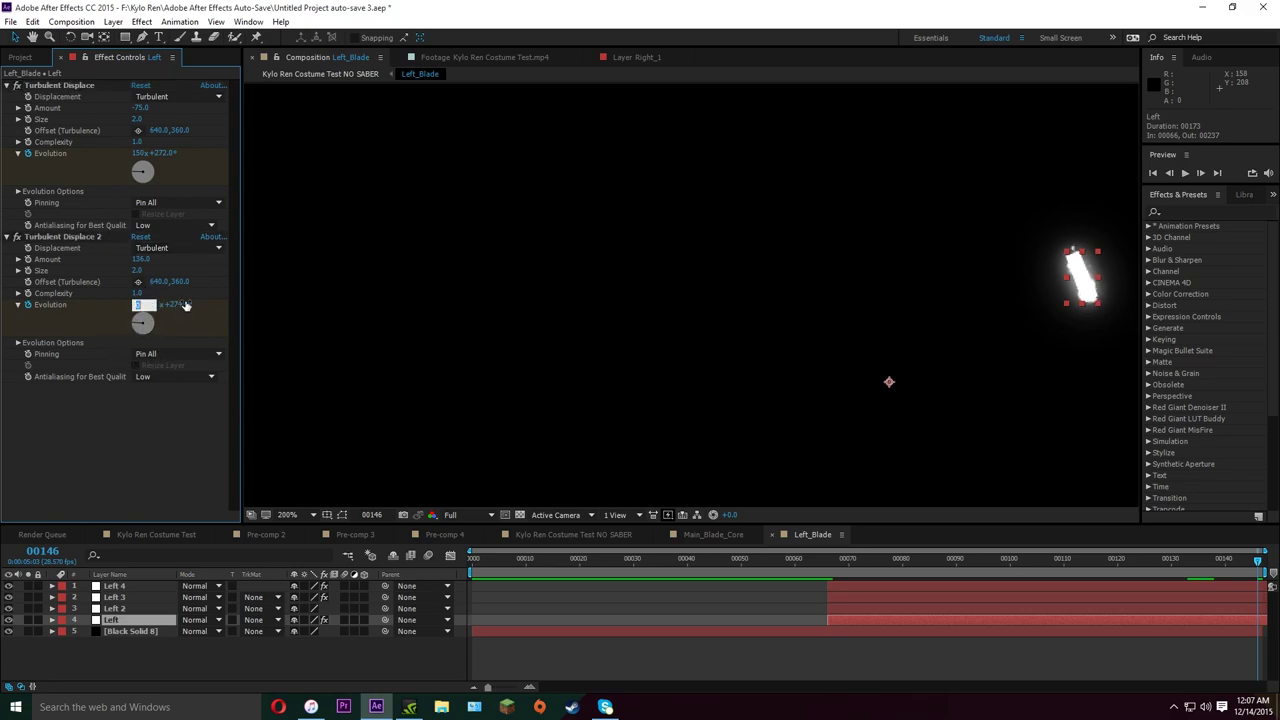
key(Return)
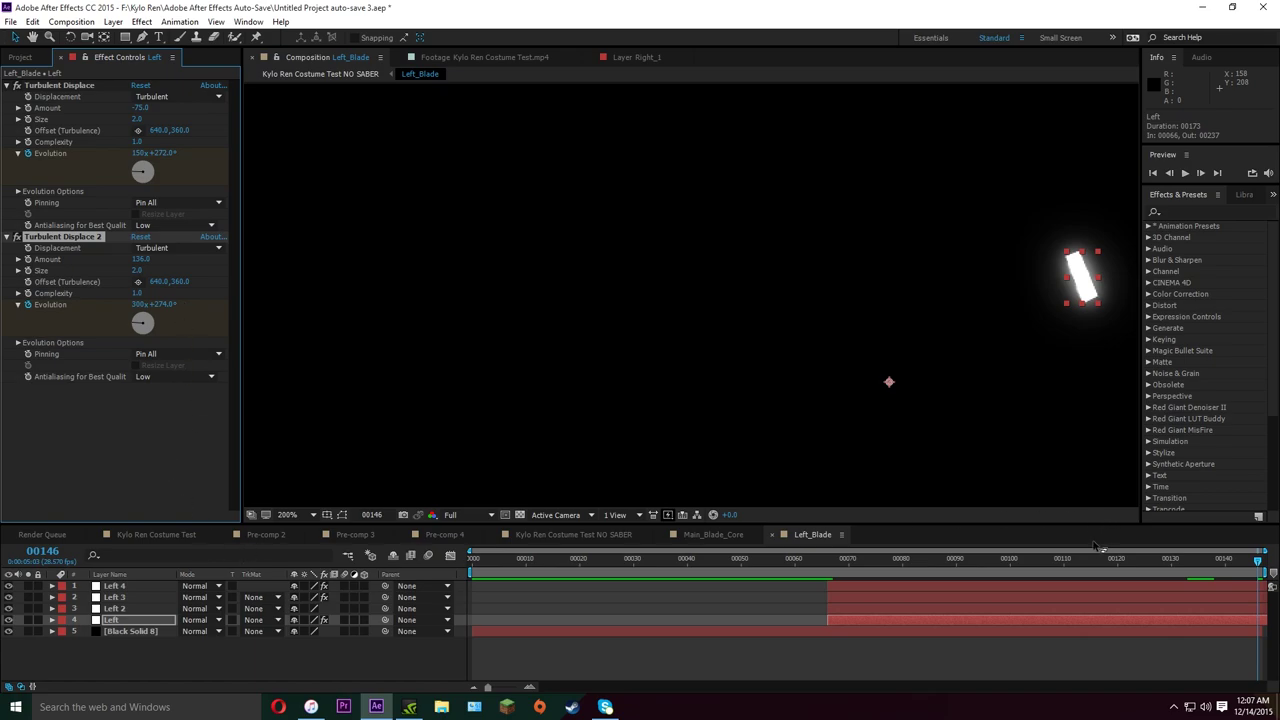
drag(1189, 556, 892, 570)
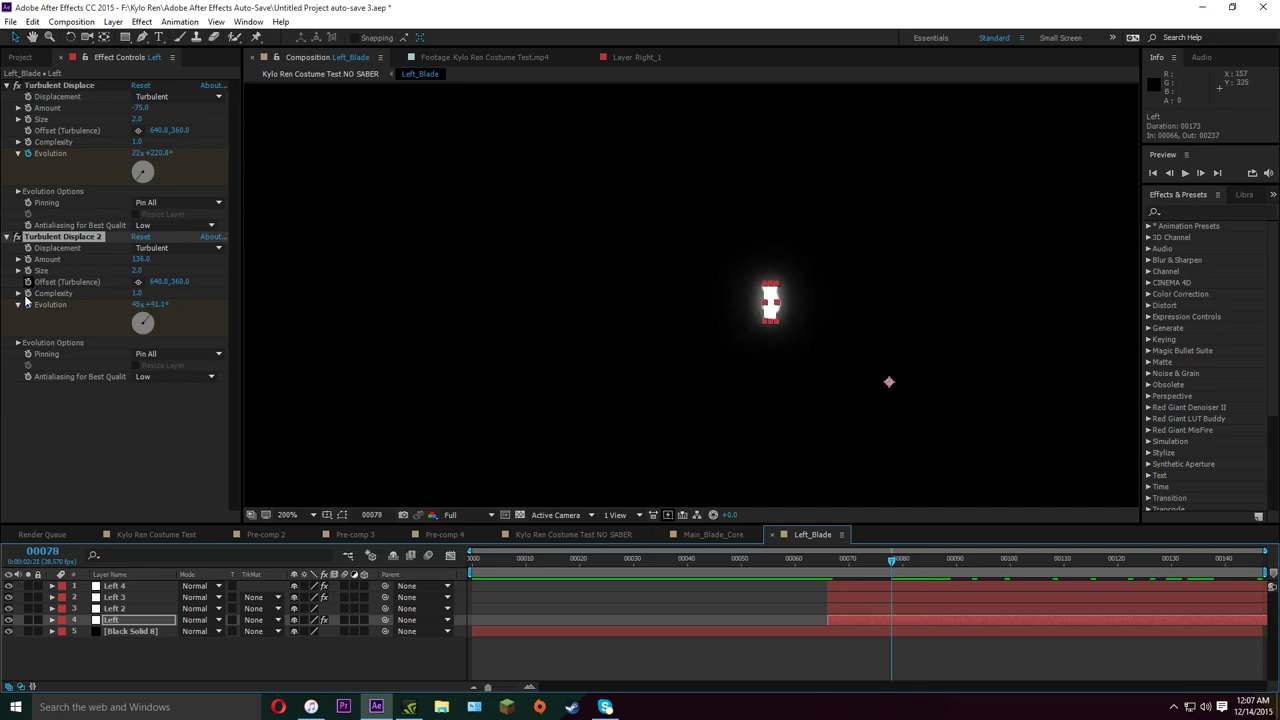
Copy both Turbulent Displace effects from Left onto Left 2
click(59, 94)
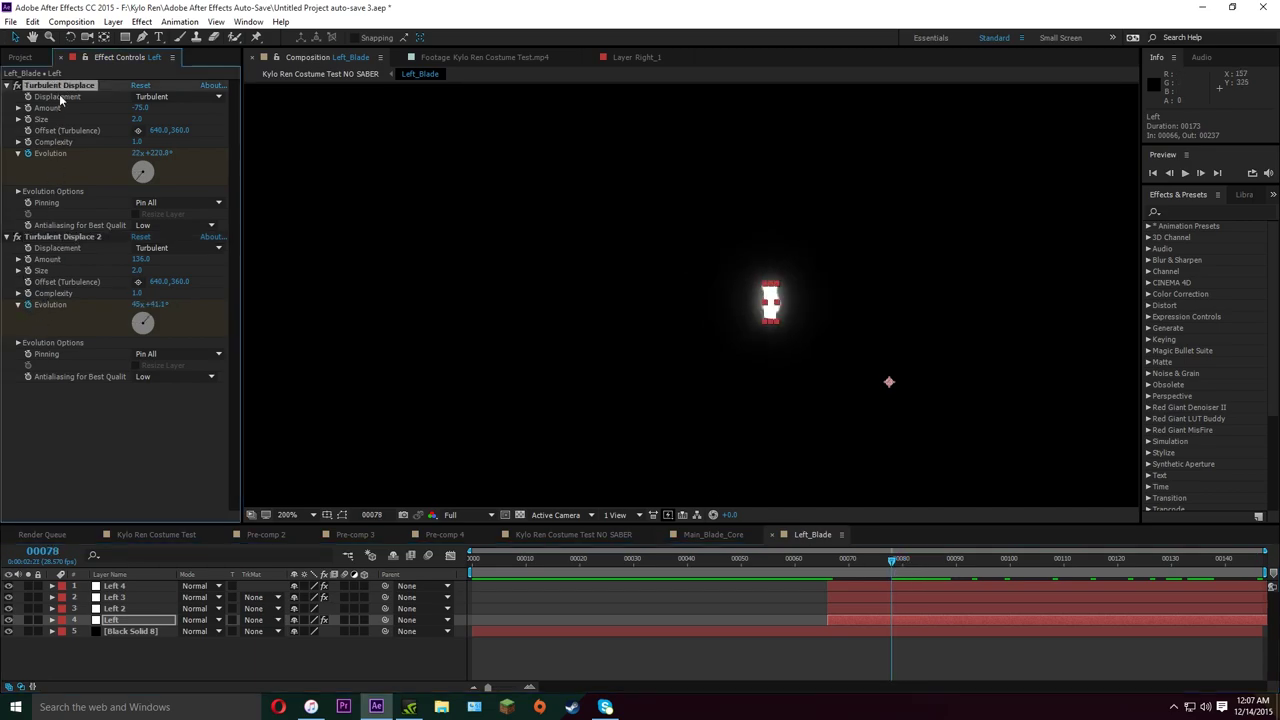
click(66, 84)
ctrl+click(63, 236)
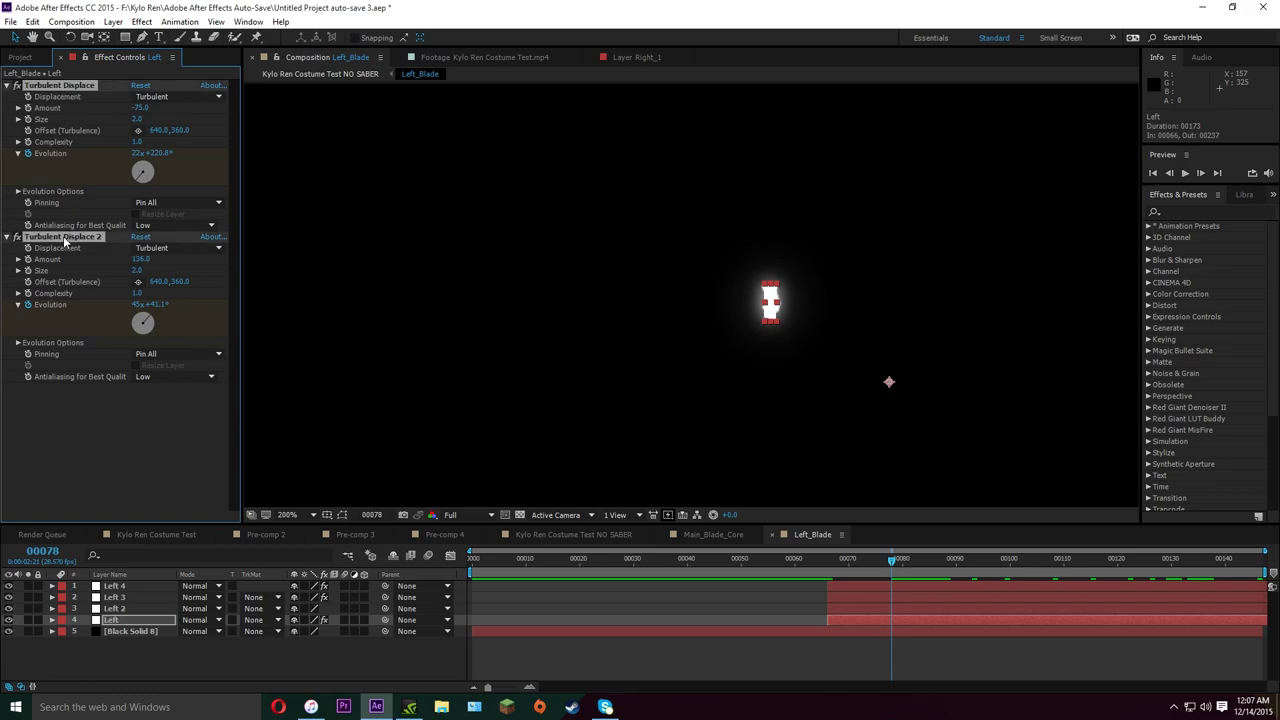
click(128, 607)
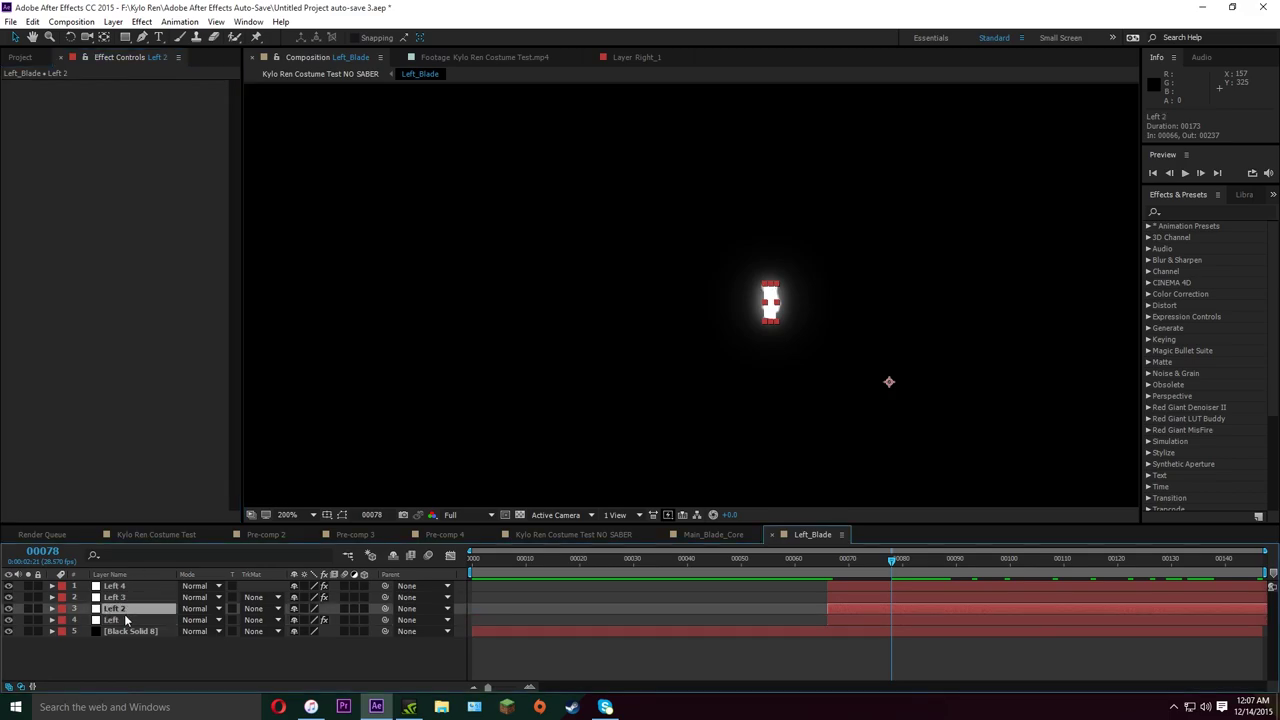
key(ctrl+v)
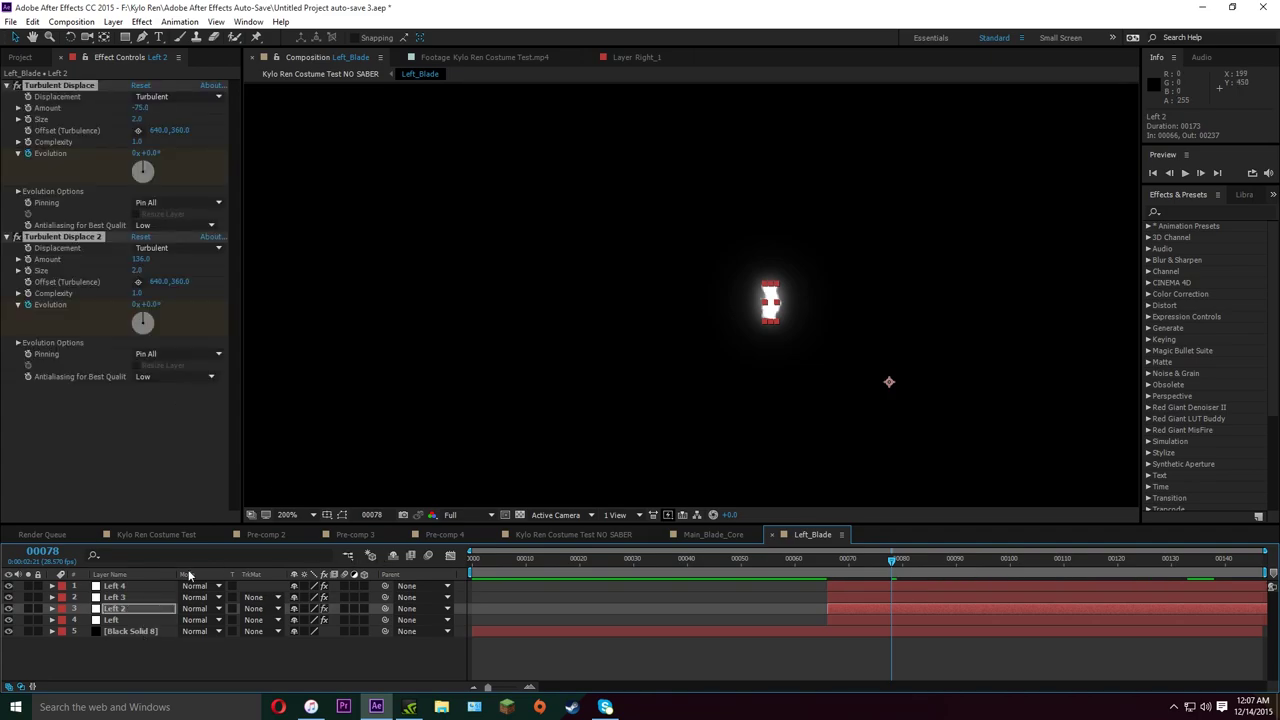
click(179, 657)
click(134, 610)
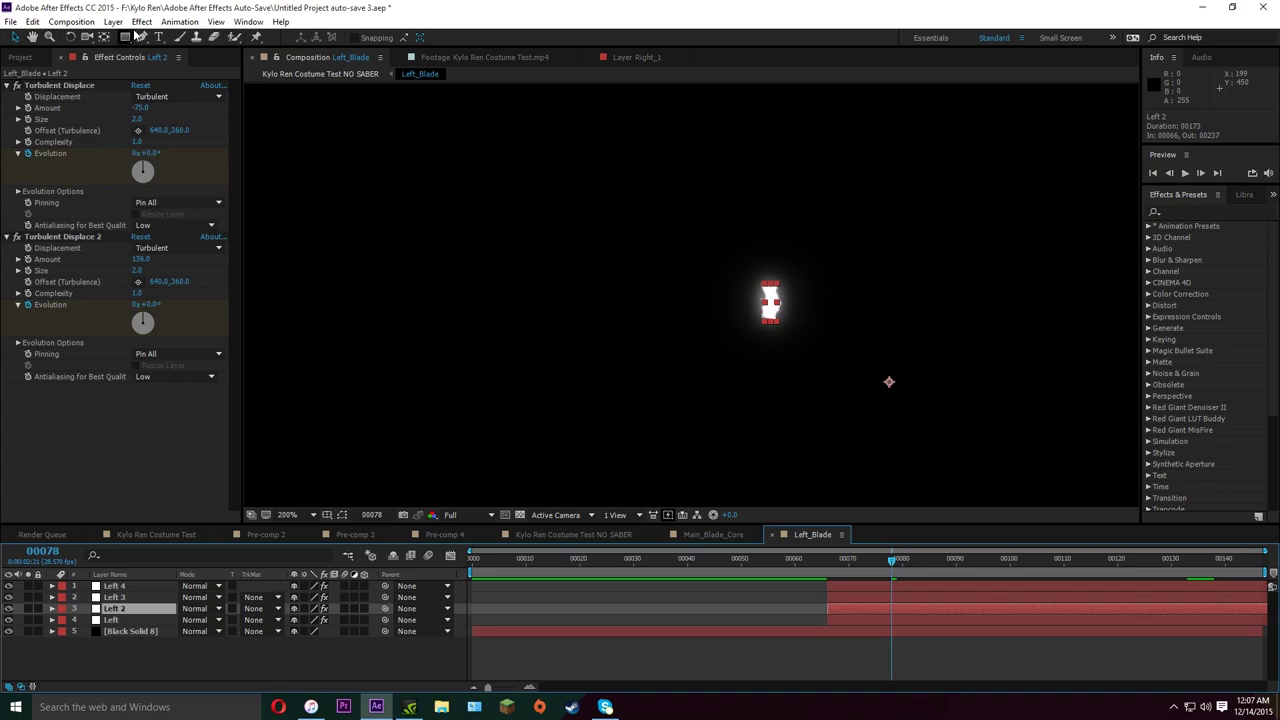
Add a Zoom-type Radial Blur to Left 2 with Amount 181
click(141, 21)
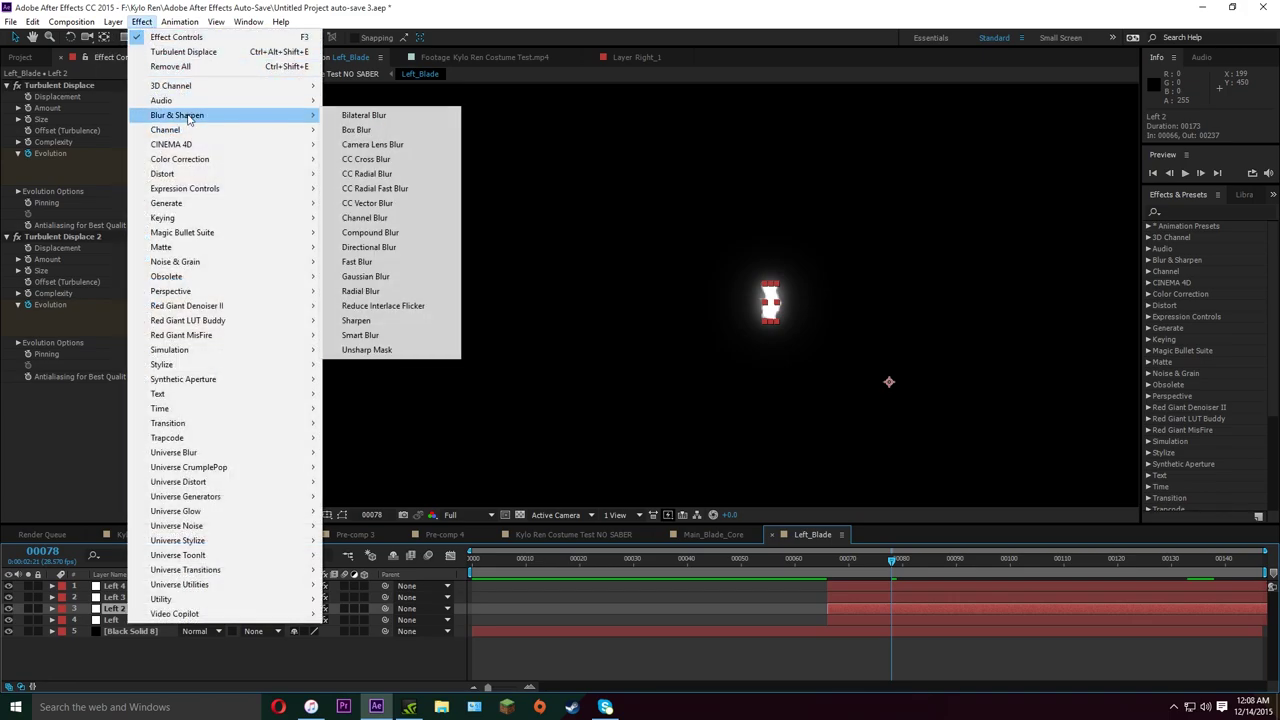
mouse_move(162, 23)
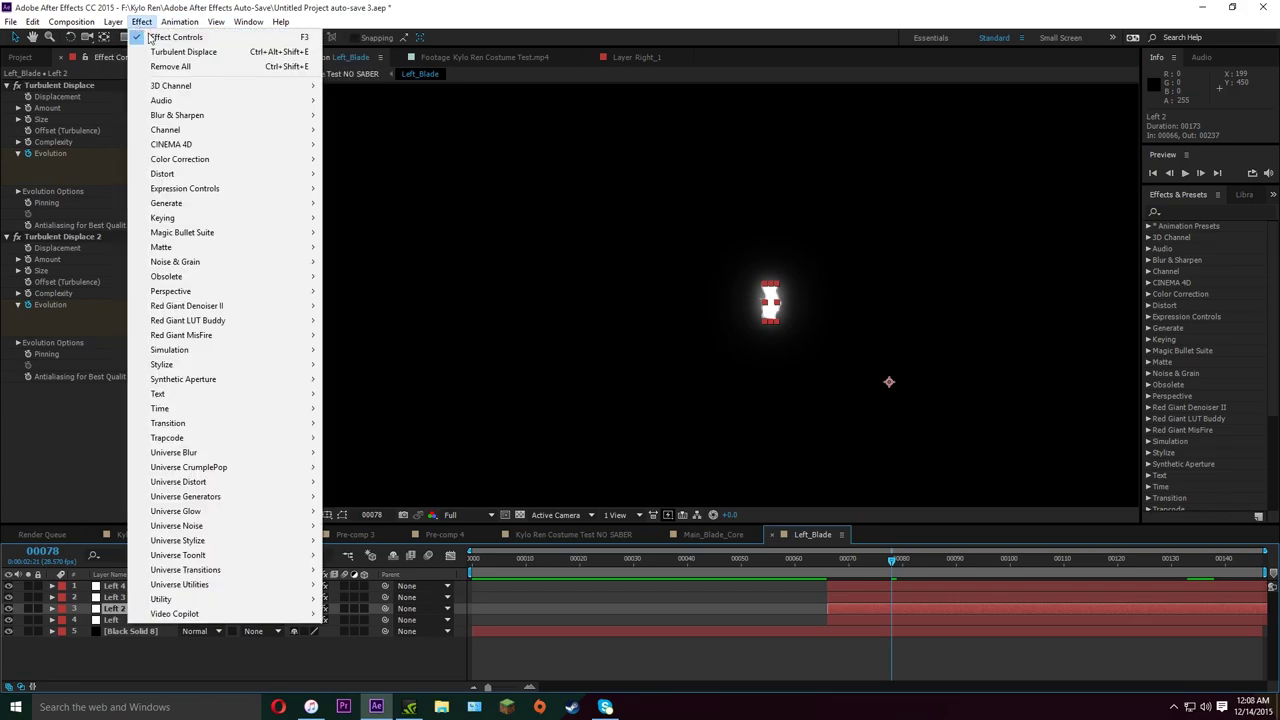
mouse_move(205, 118)
click(360, 291)
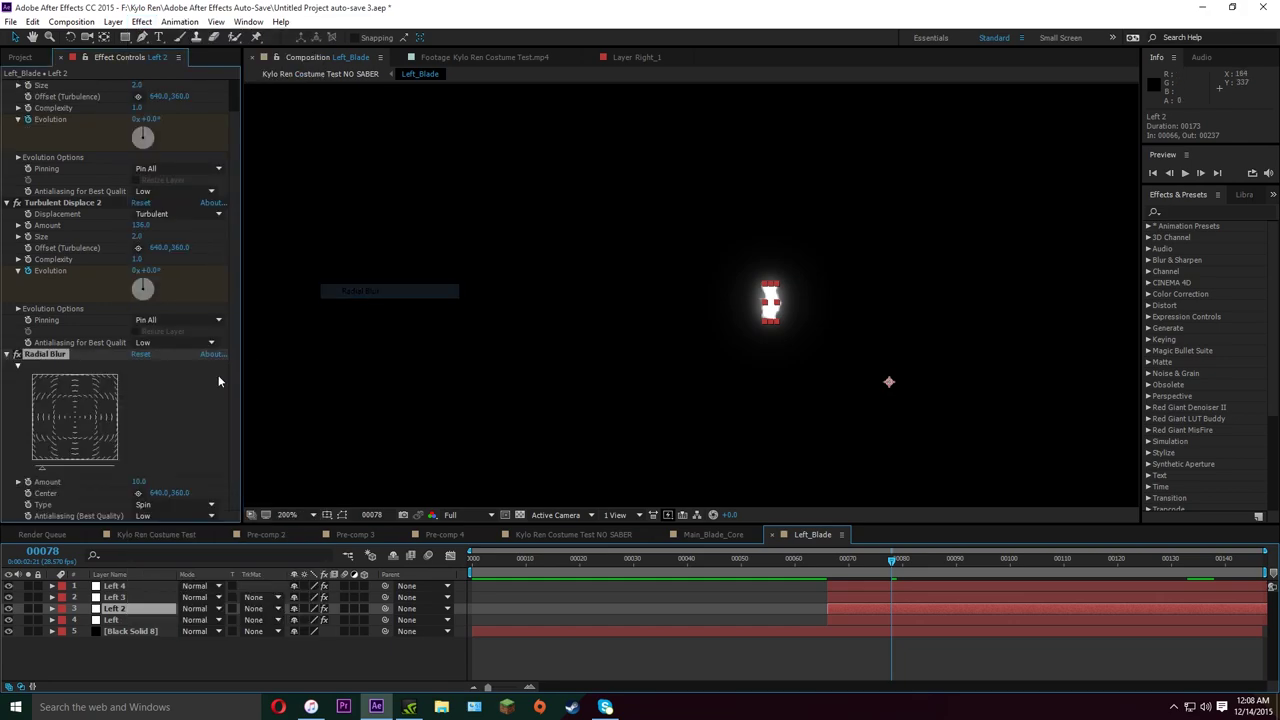
click(138, 493)
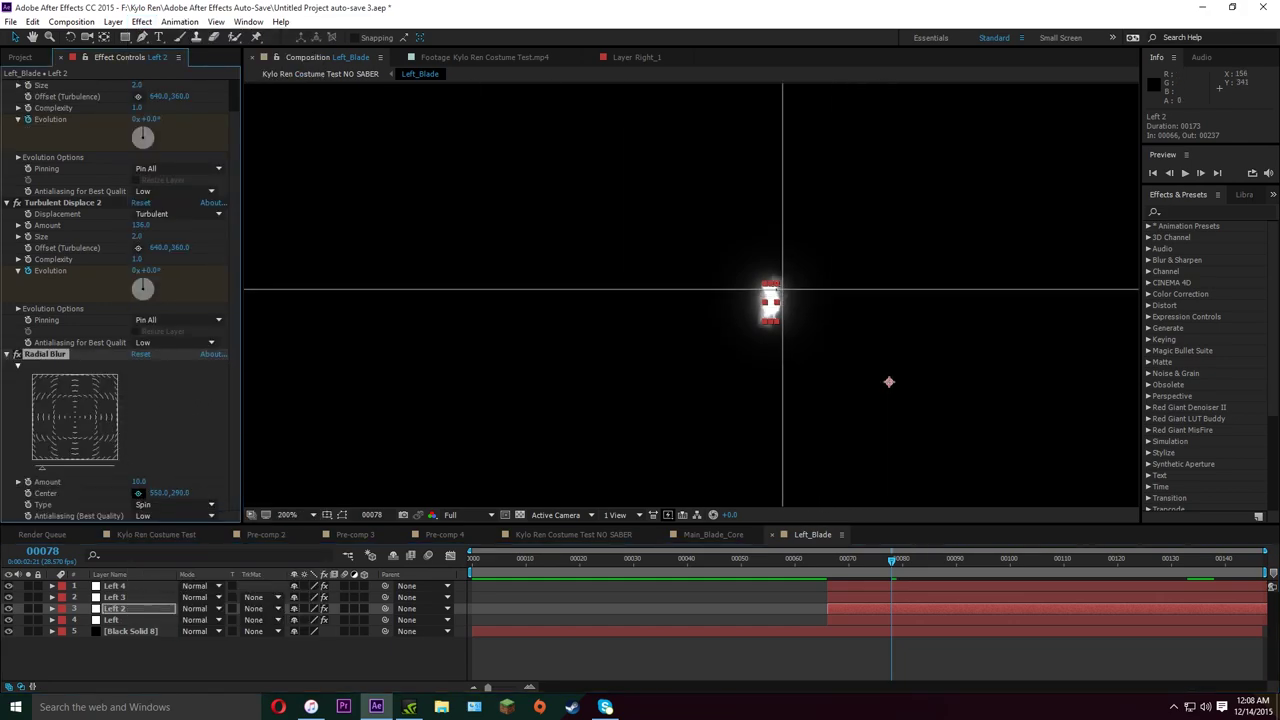
click(772, 290)
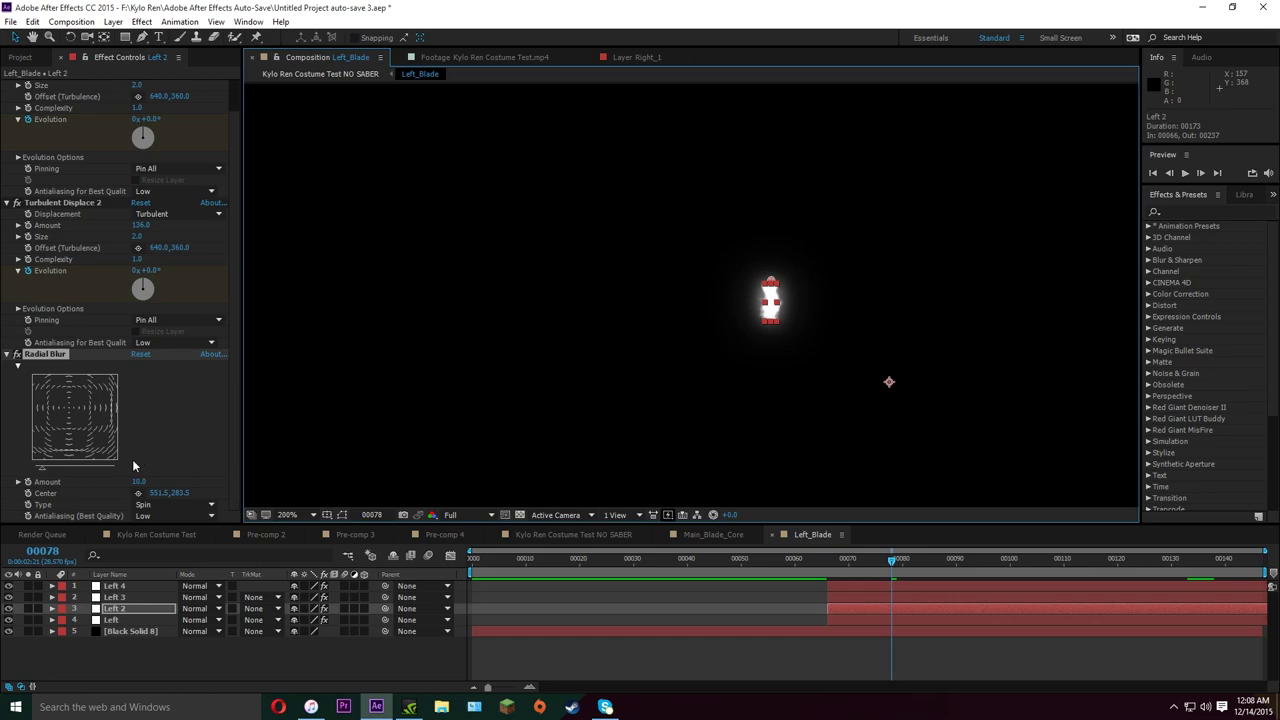
click(150, 504)
click(160, 527)
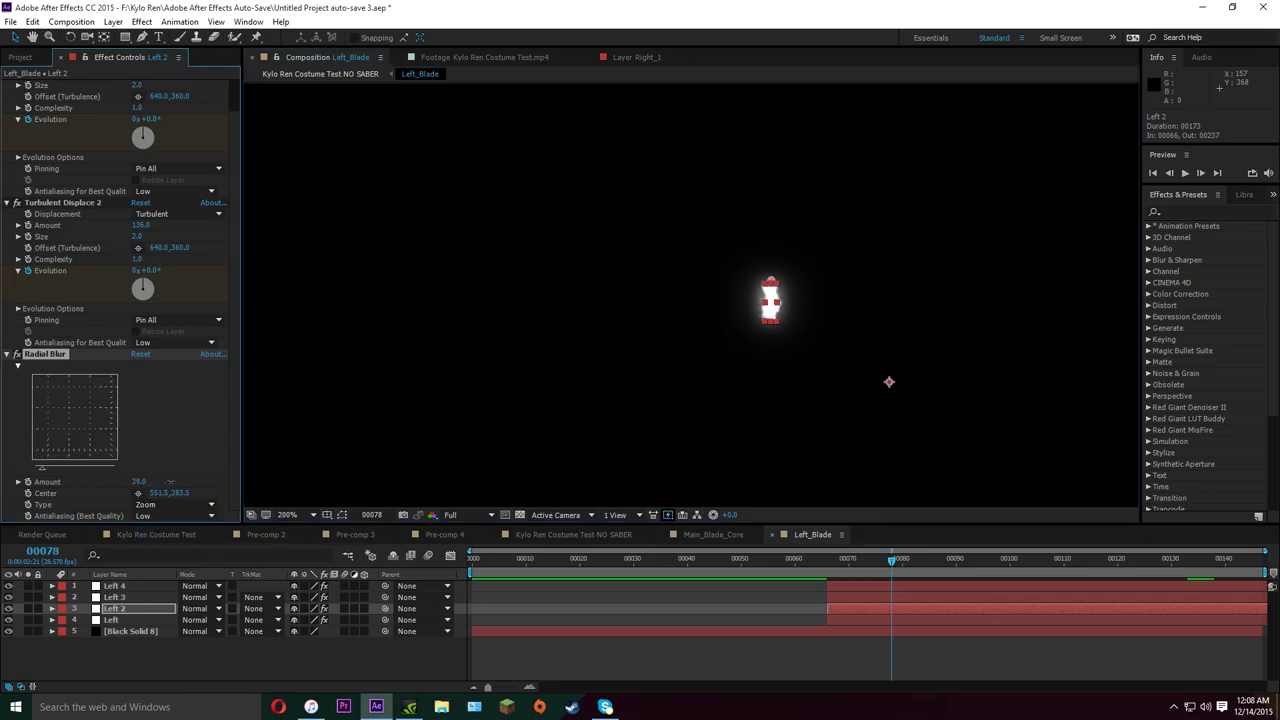
drag(170, 481, 420, 512)
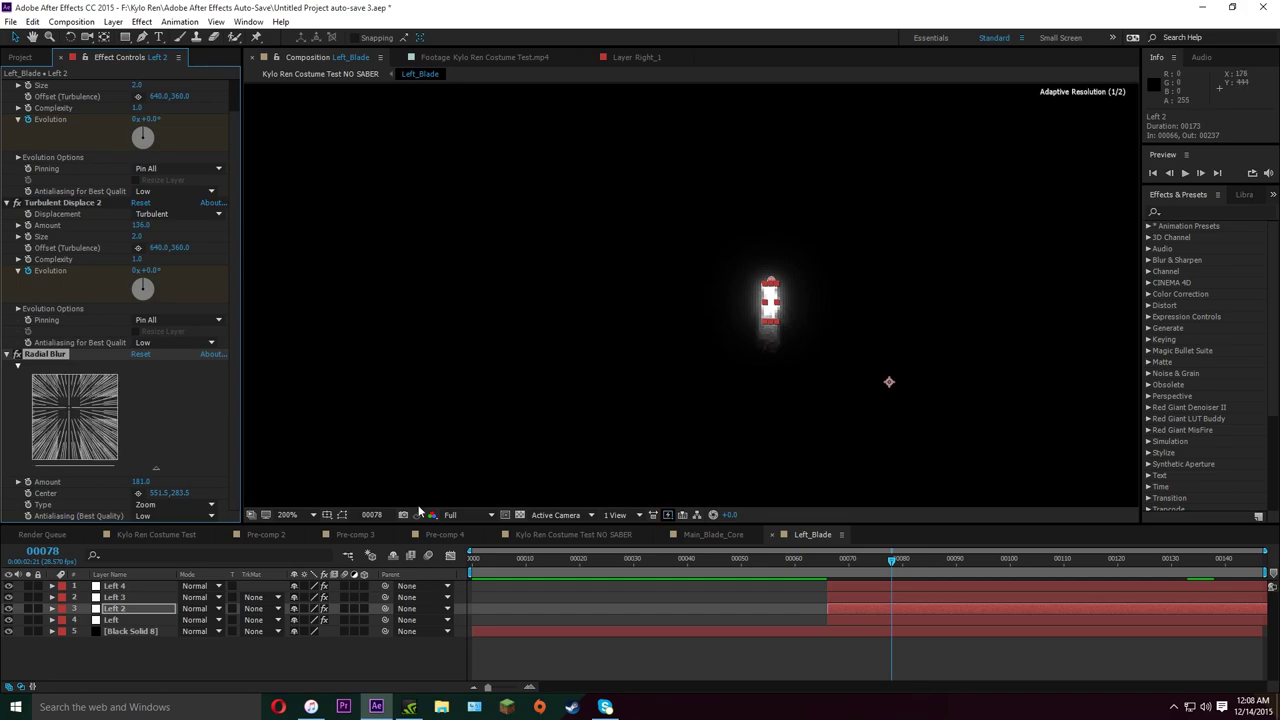
click(741, 677)
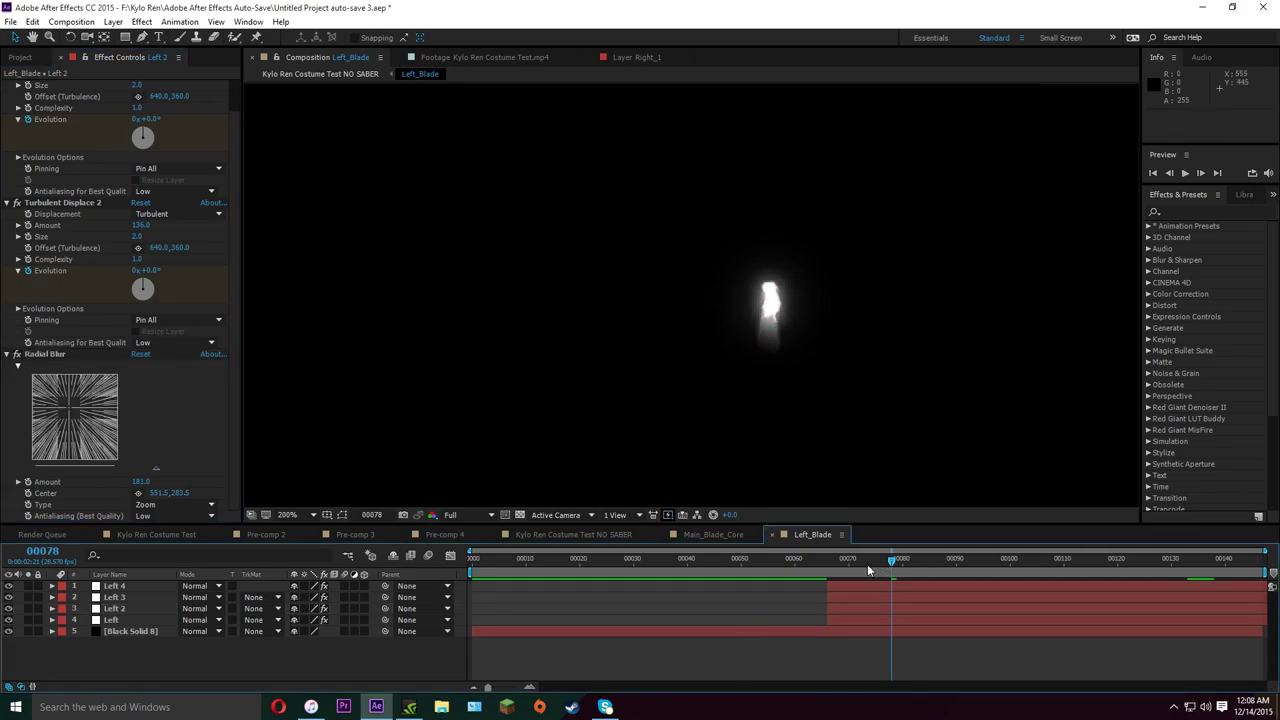
Move the Radial Blur centre onto the blade at 589, 304
drag(867, 564, 832, 565)
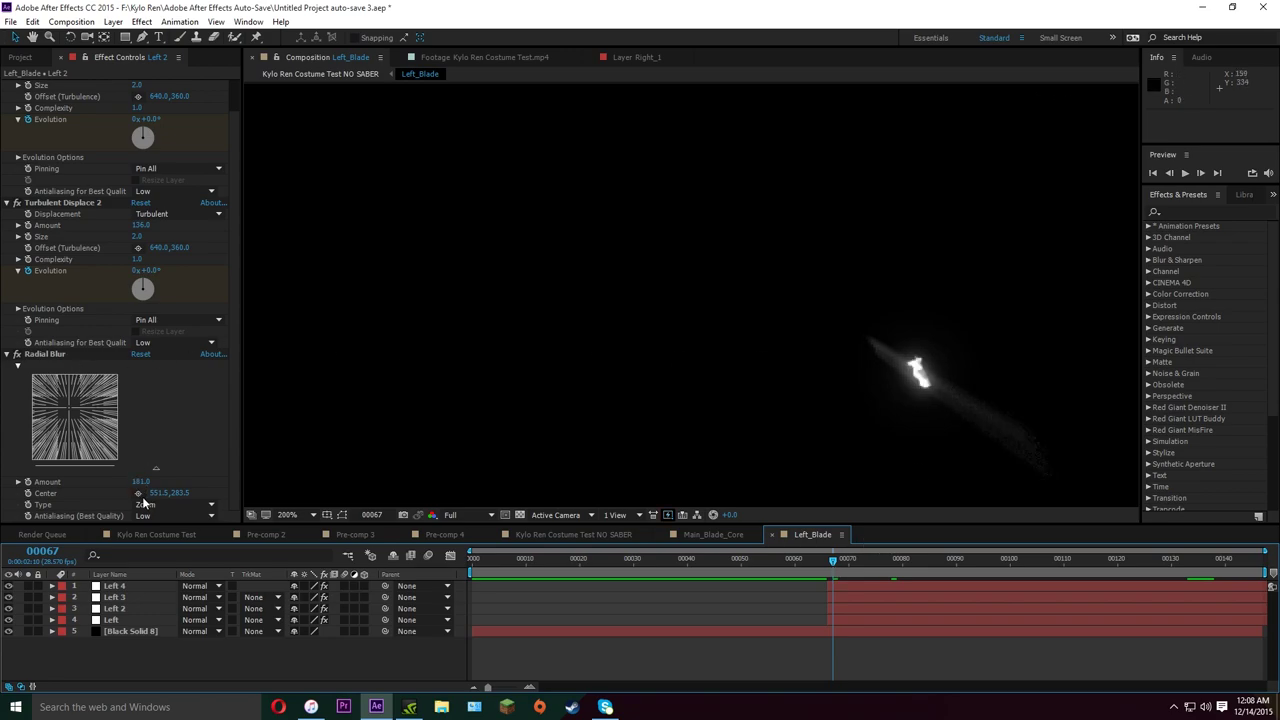
click(27, 499)
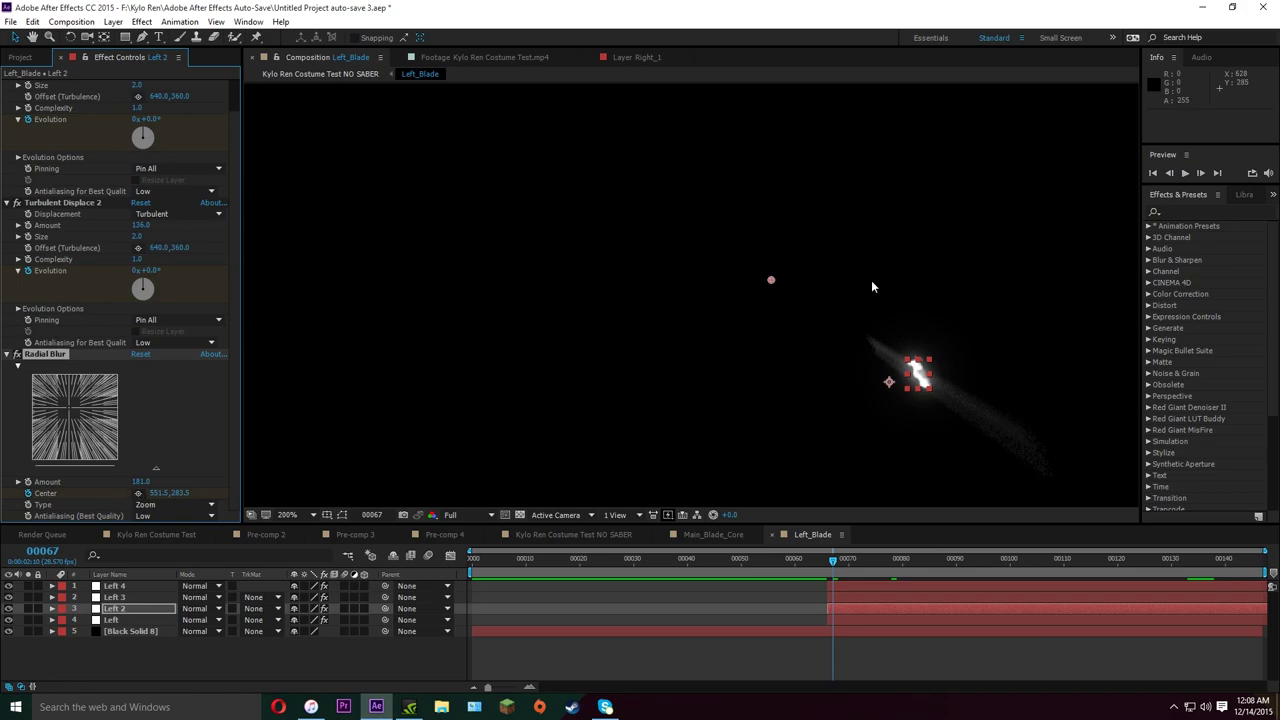
drag(770, 286, 910, 357)
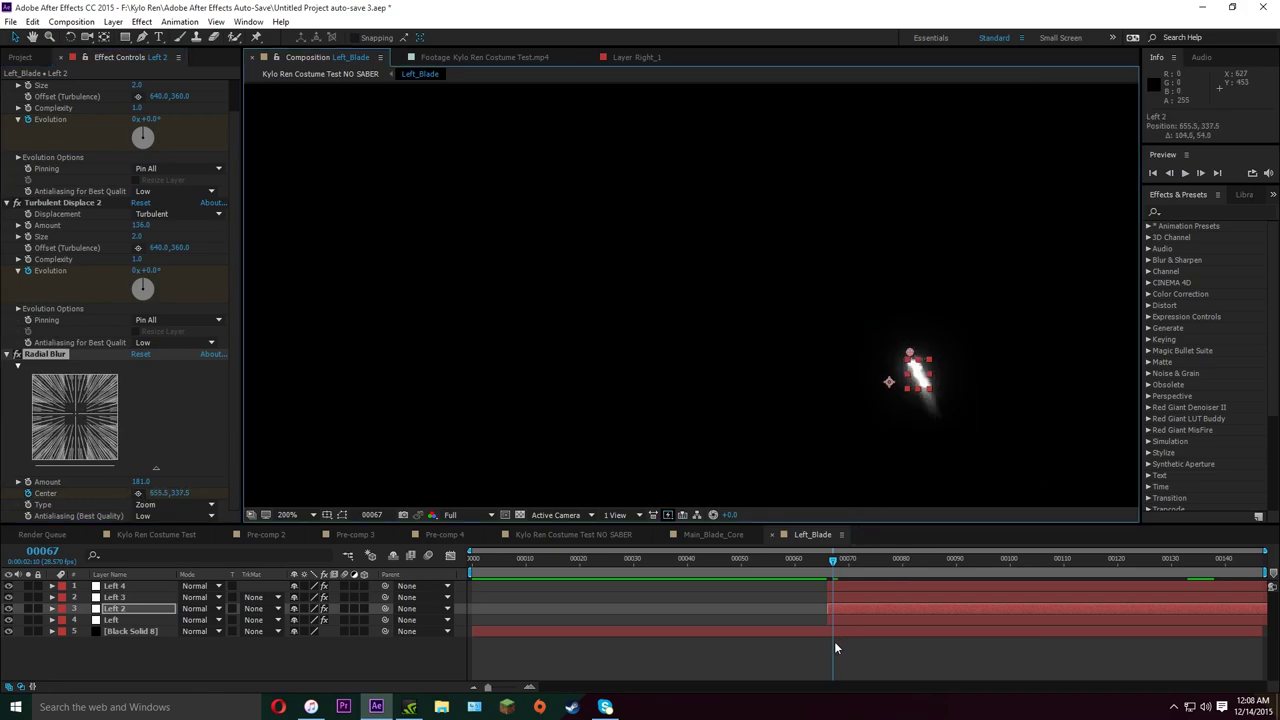
key(space)
click(138, 493)
click(822, 313)
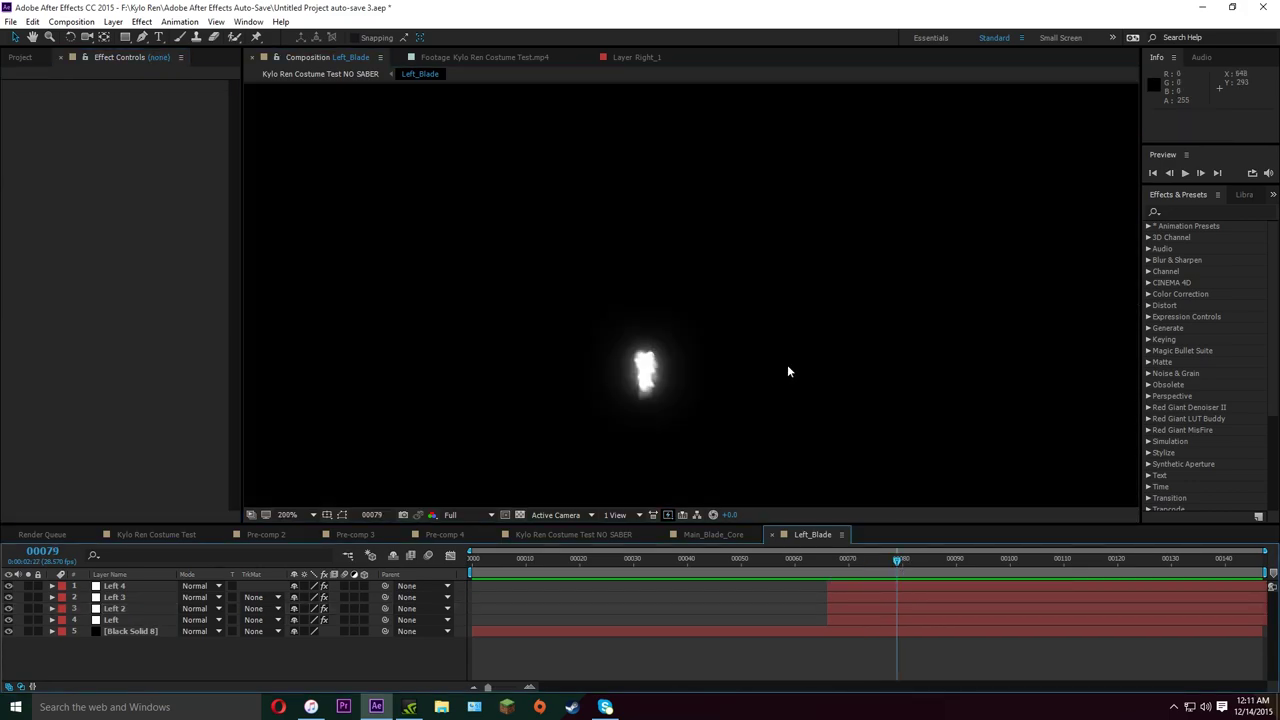
key(comma)
Set Left_Blade's blending mode to Screen in the Kylo Ren Costume Test NO SABER comp
drag(856, 560, 894, 560)
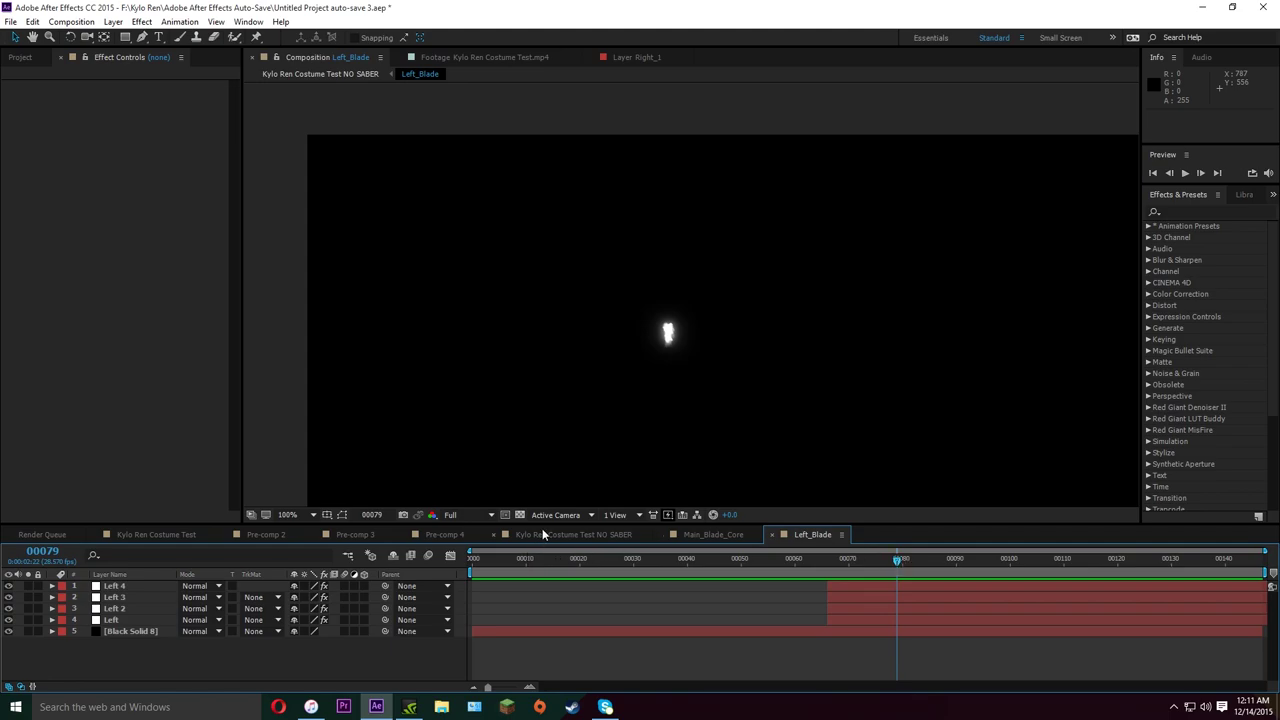
click(543, 535)
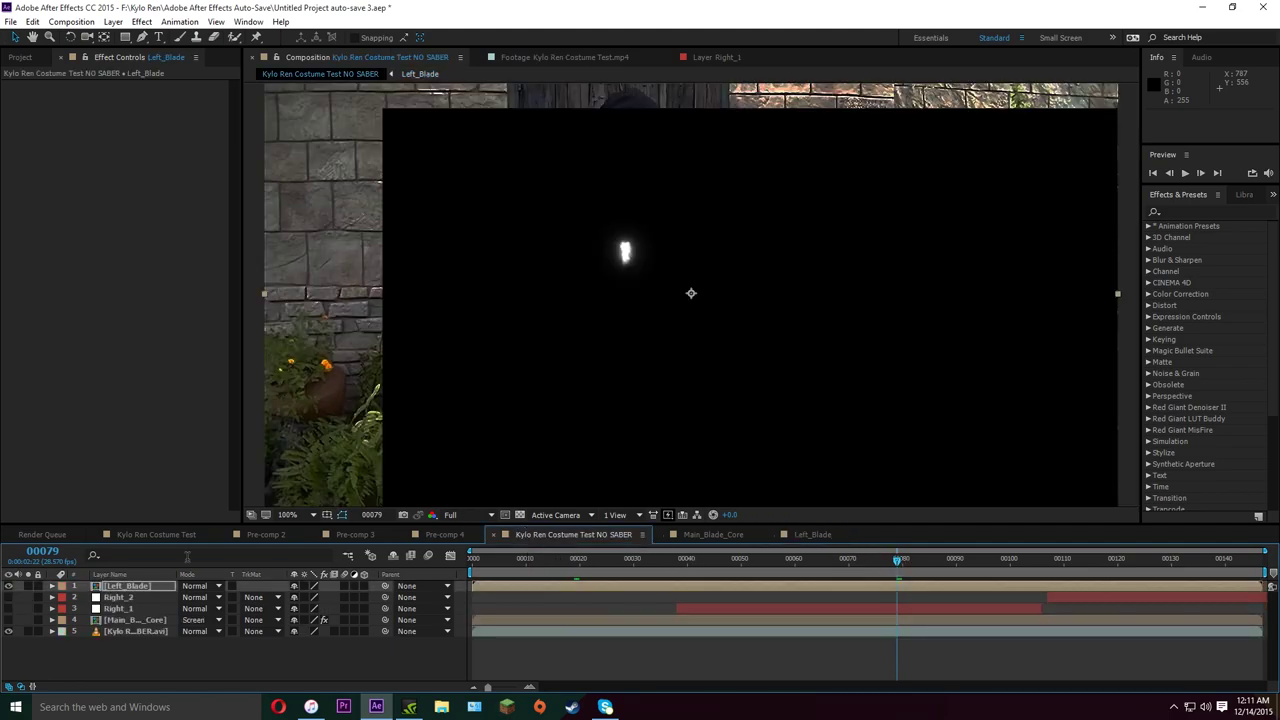
click(196, 586)
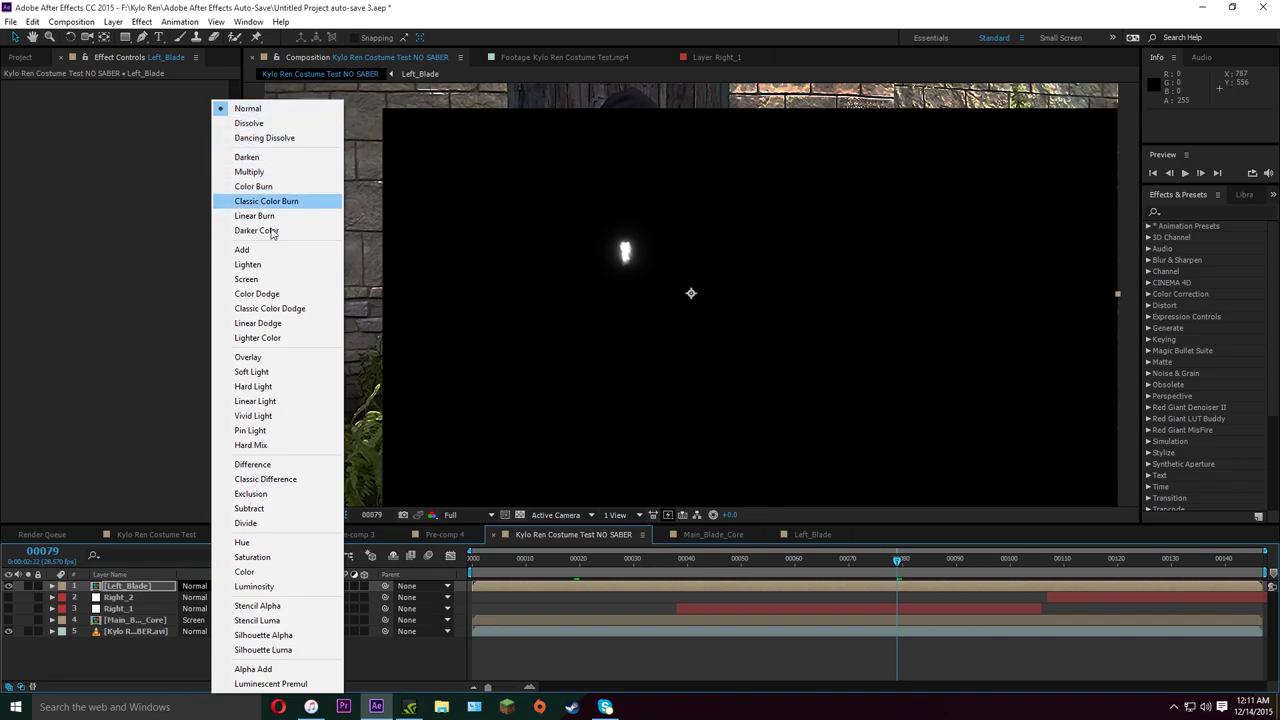
click(246, 279)
Make Main_Blade_Core visible again and scrub back to frame 00045
drag(887, 556, 763, 563)
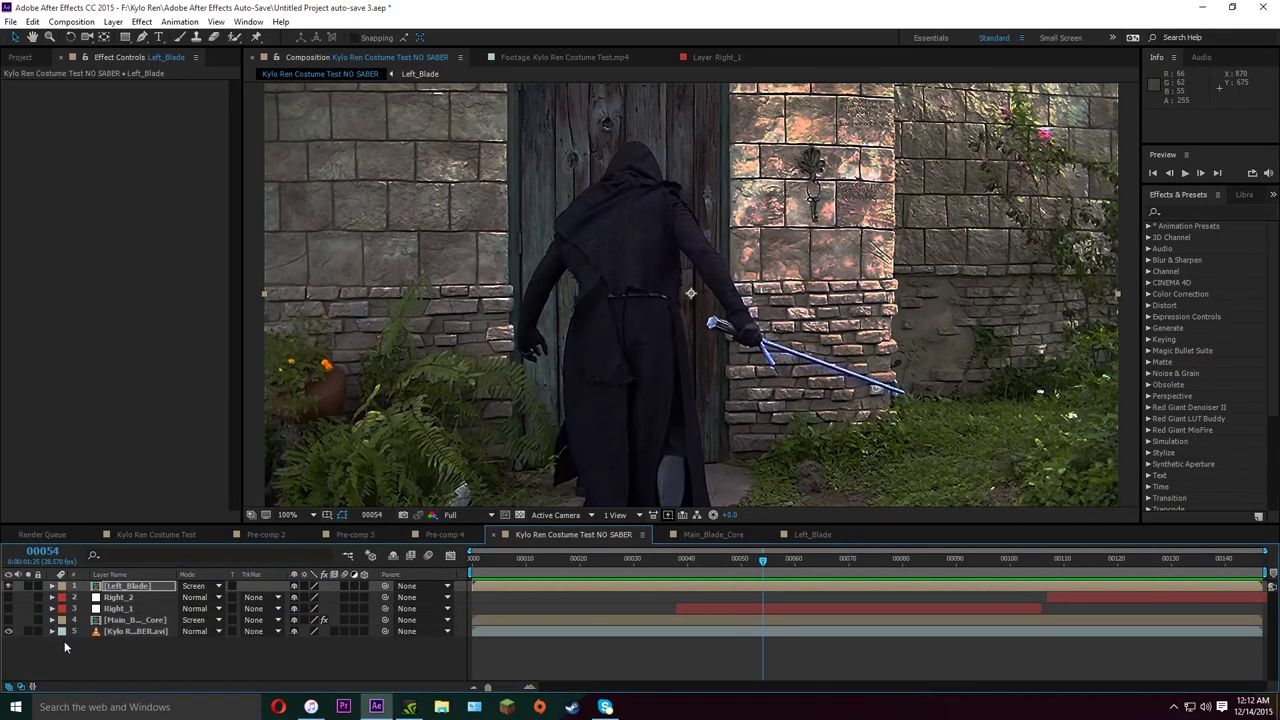
click(8, 620)
drag(671, 573, 1000, 588)
Copy Main_Blade_Core's Curves effect onto the Left_Blade layer
click(950, 619)
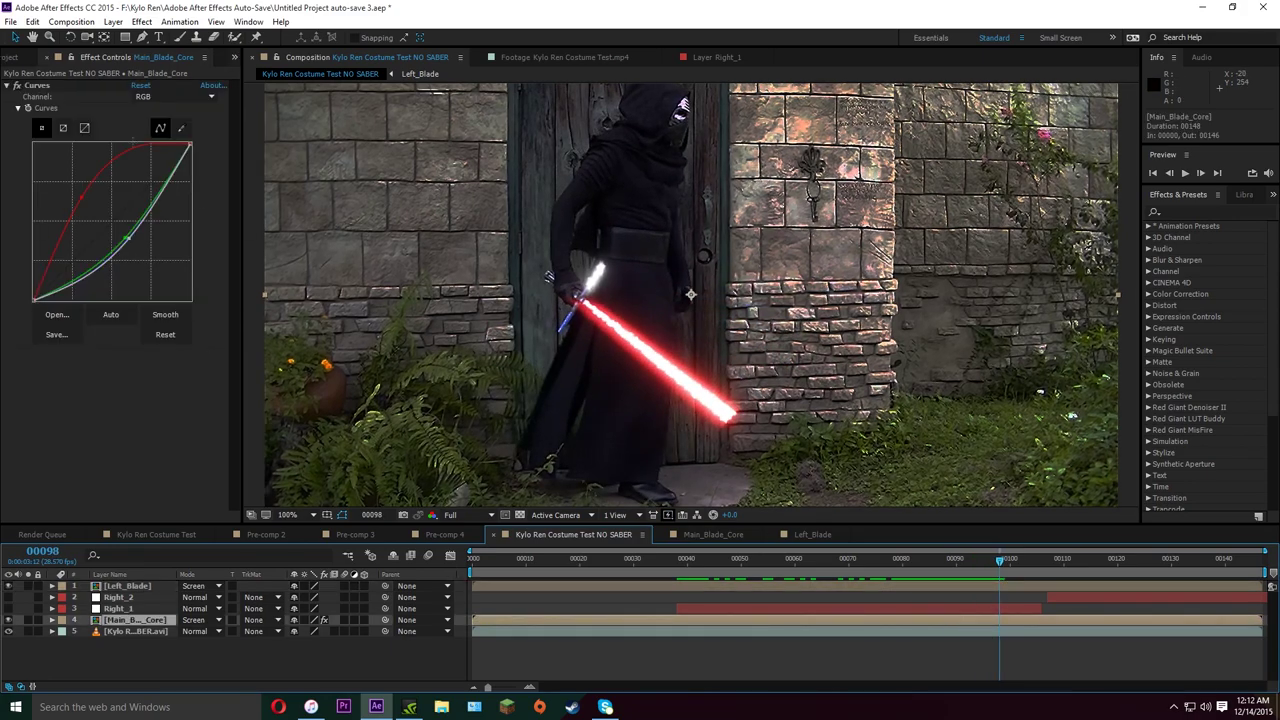
click(45, 88)
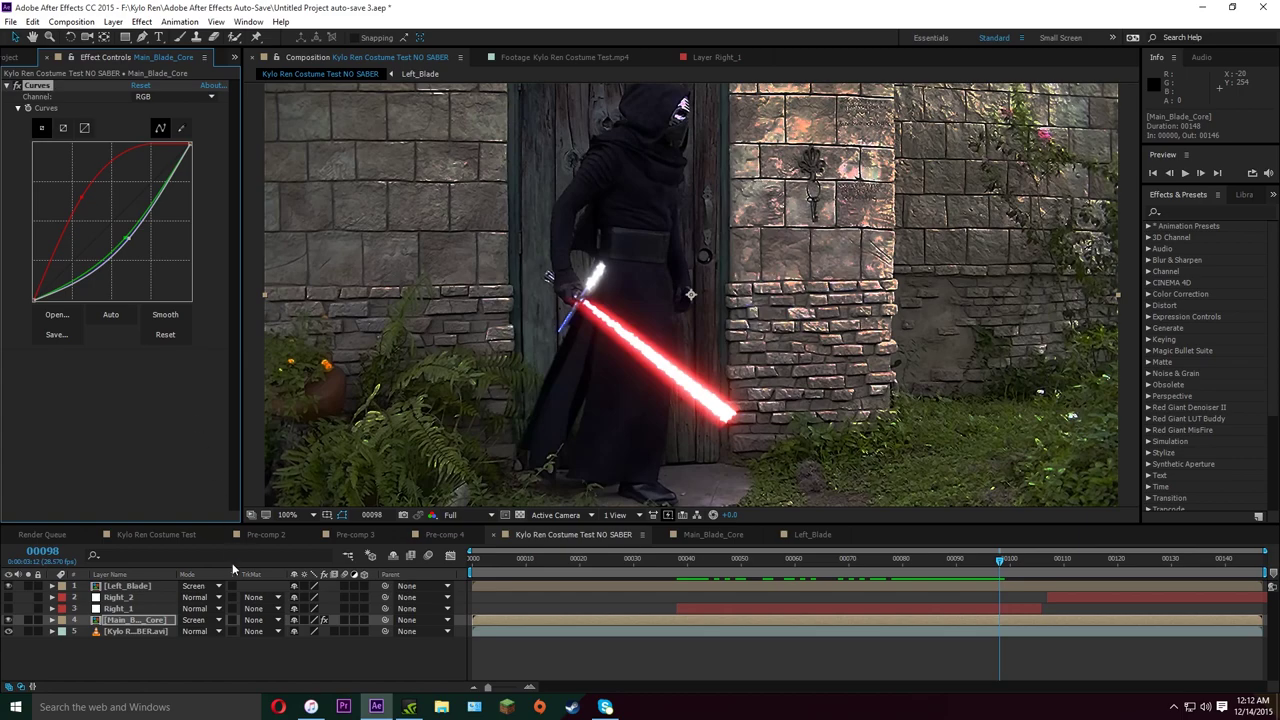
click(133, 586)
key(ctrl+v)
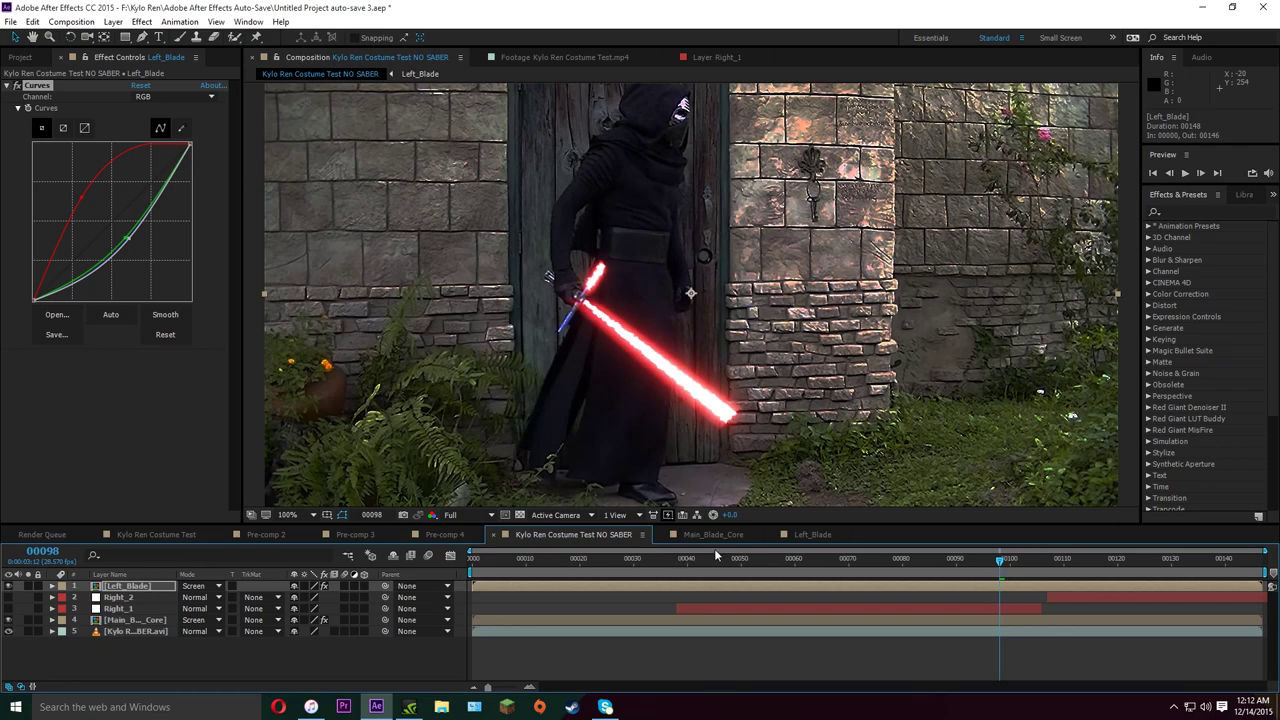
Inside Left_Blade, check the Fast Blur on Left 3 (52) and Left 4 (132.4)
click(833, 538)
click(146, 598)
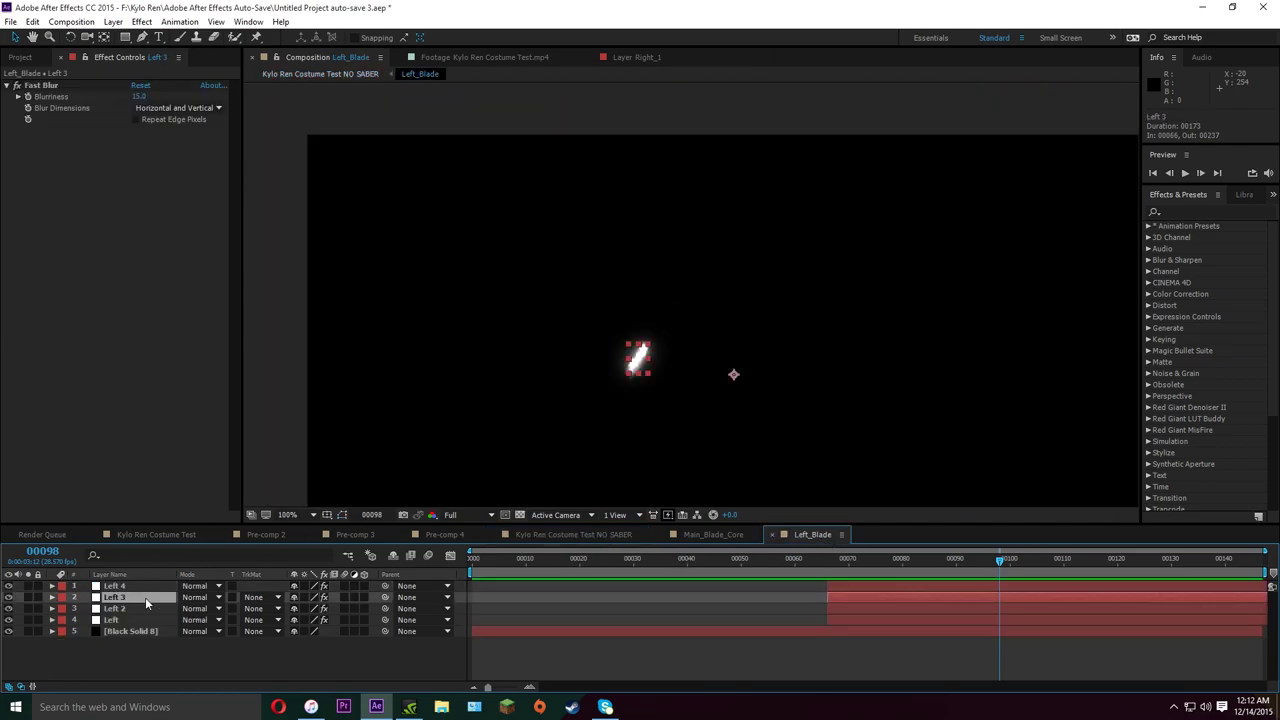
click(138, 100)
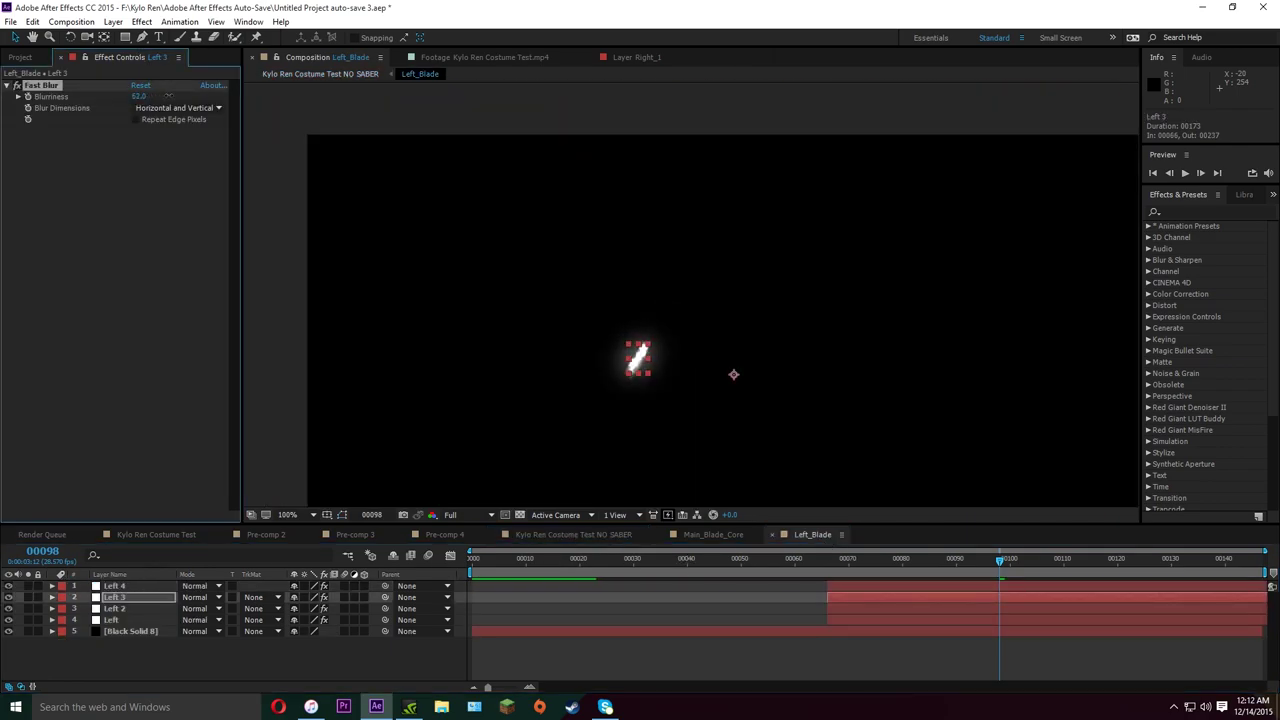
click(147, 586)
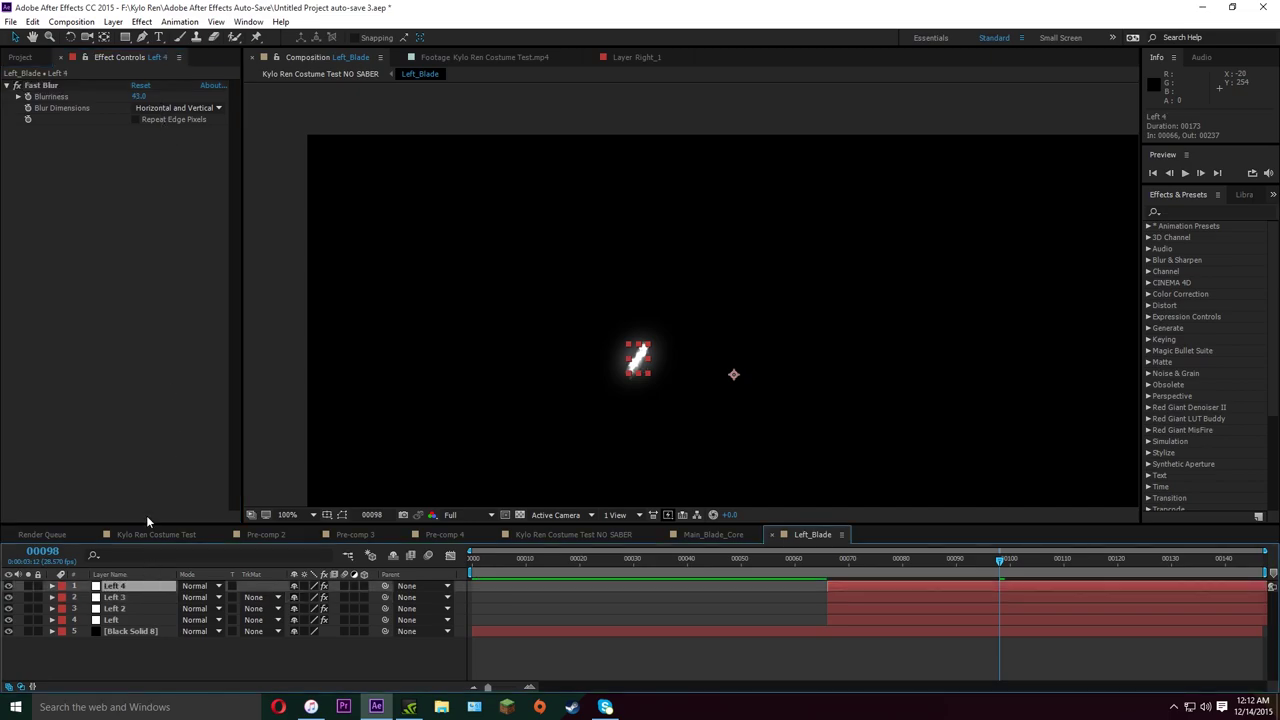
click(138, 96)
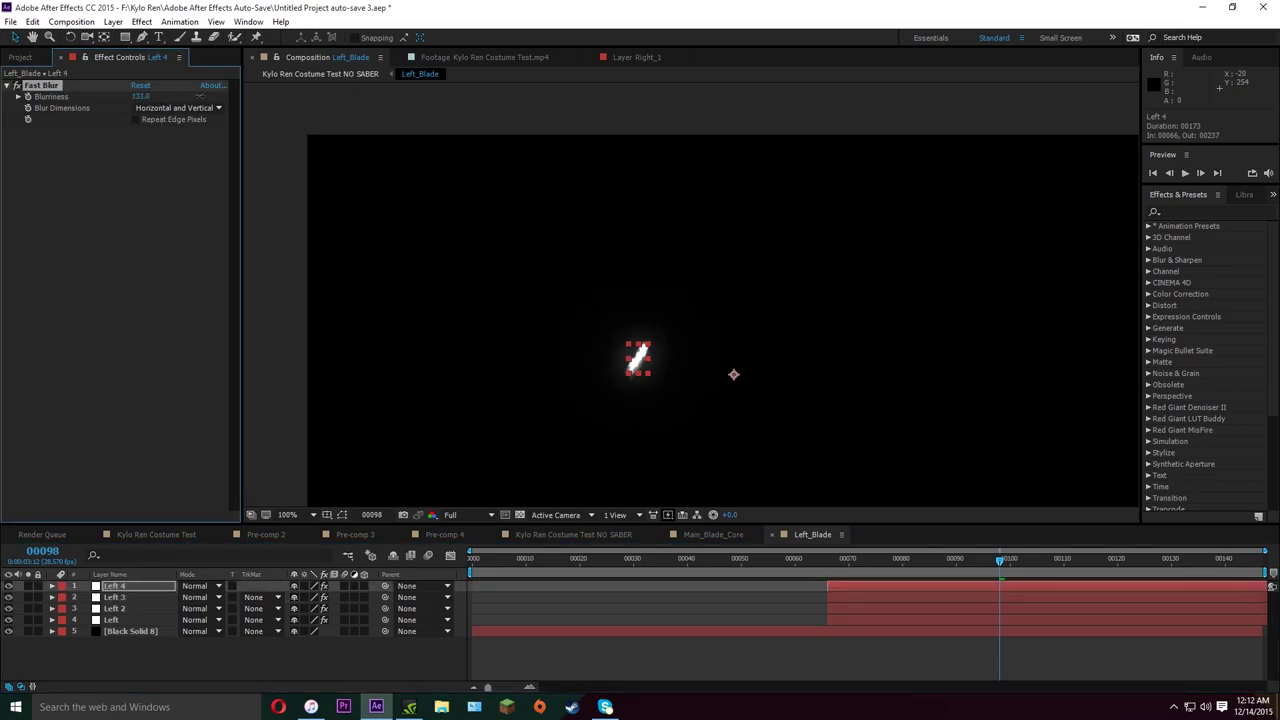
Return to the NO SABER comp and deselect all layers
click(610, 537)
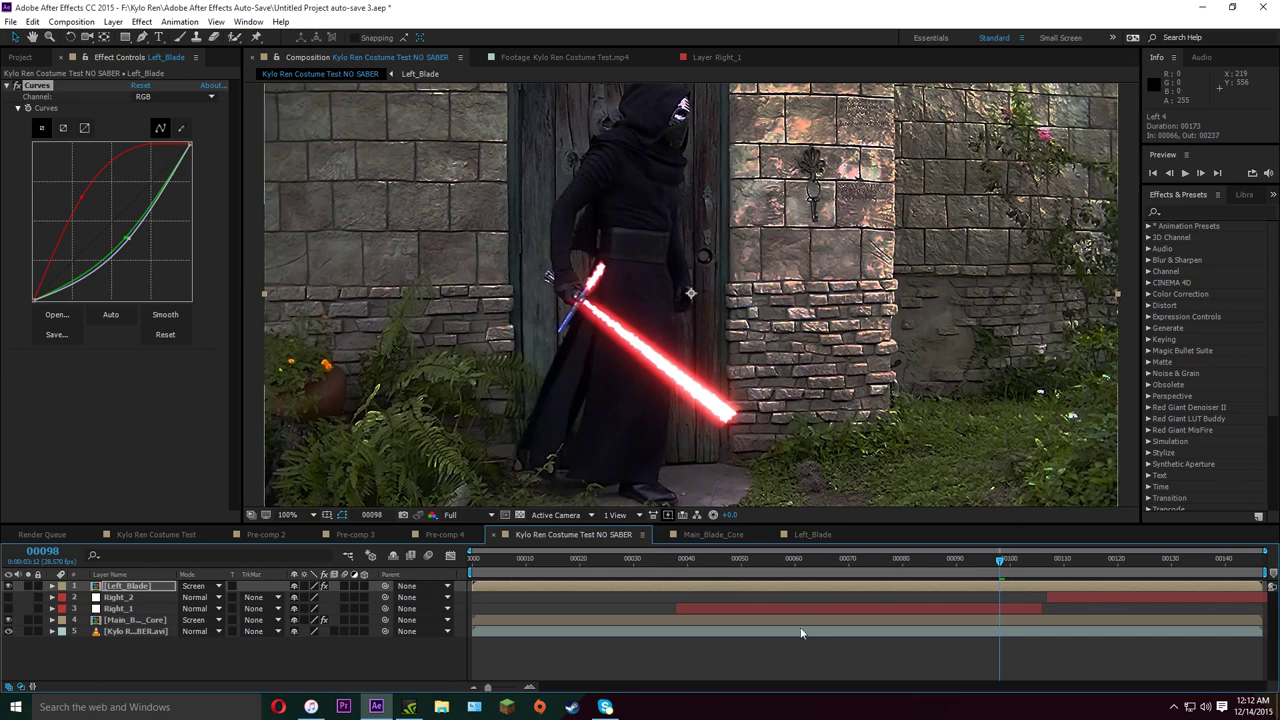
click(797, 660)
scroll(668, 370, down, 3)
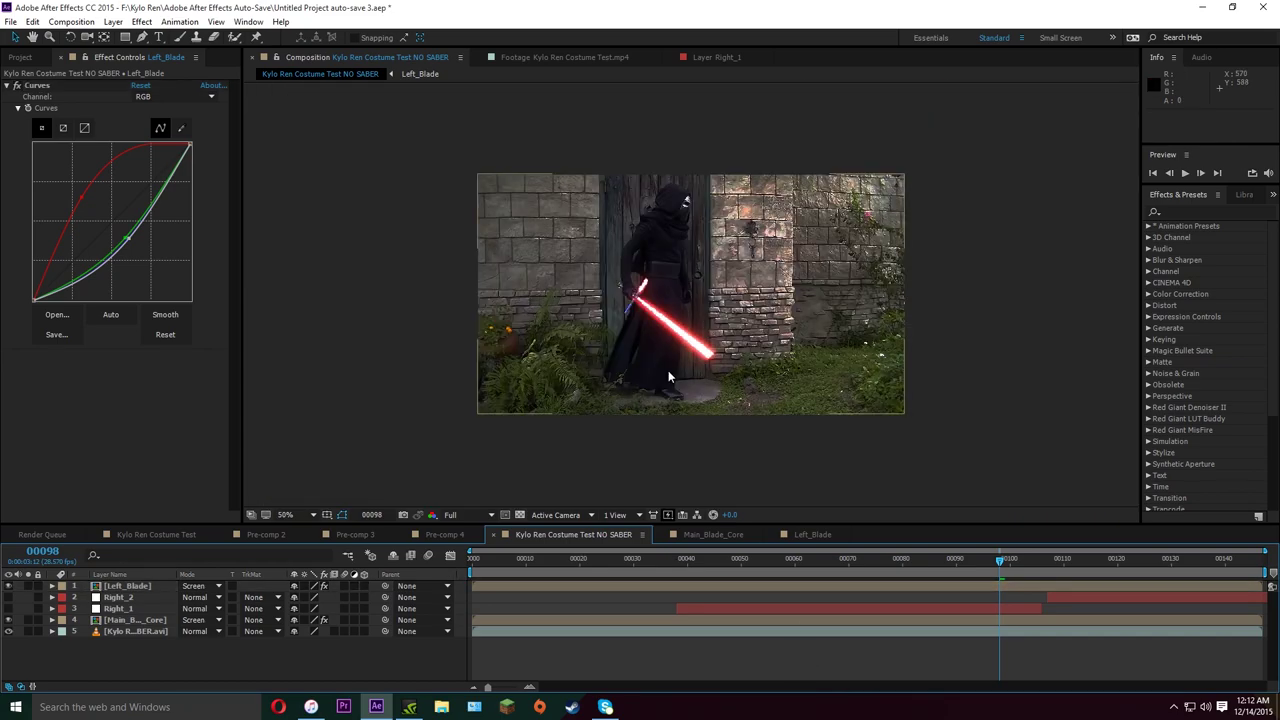
Preview the red saber, fit the frame to the viewer, and scrub to frame 00071
scroll(668, 370, up, 3)
key(space)
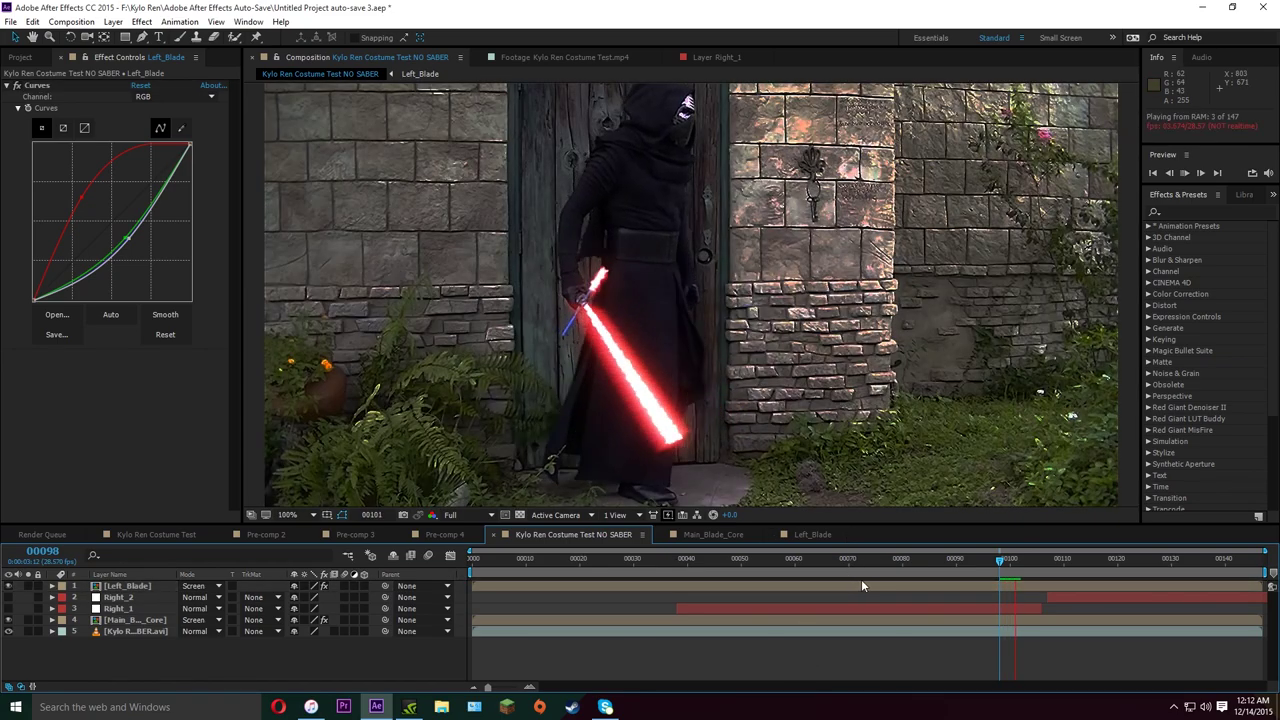
scroll(793, 402, down, 2)
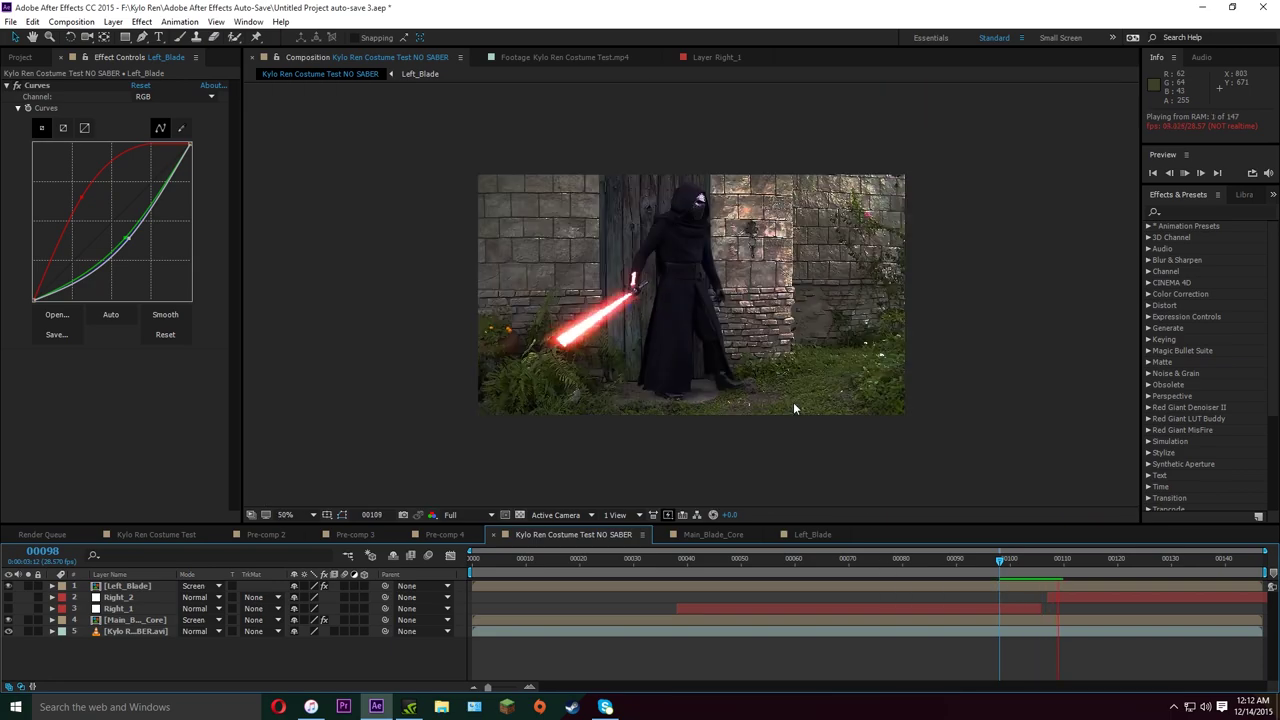
click(313, 514)
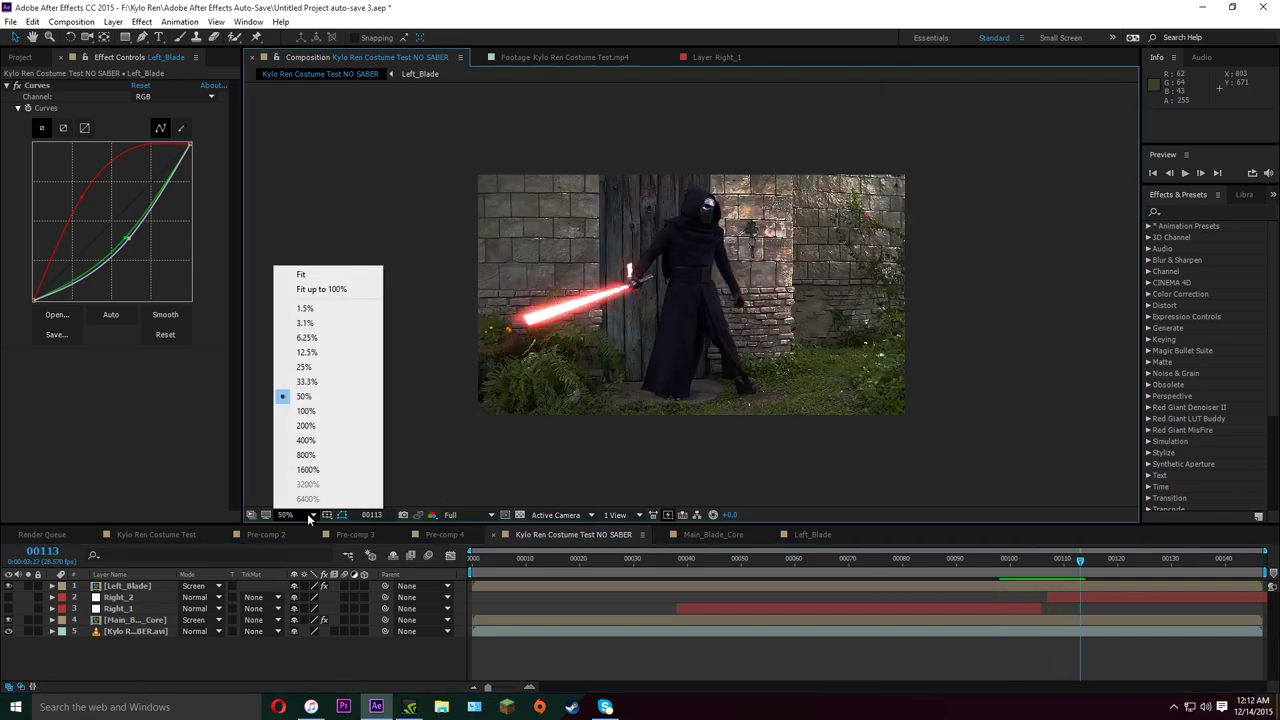
click(335, 289)
drag(910, 565, 819, 557)
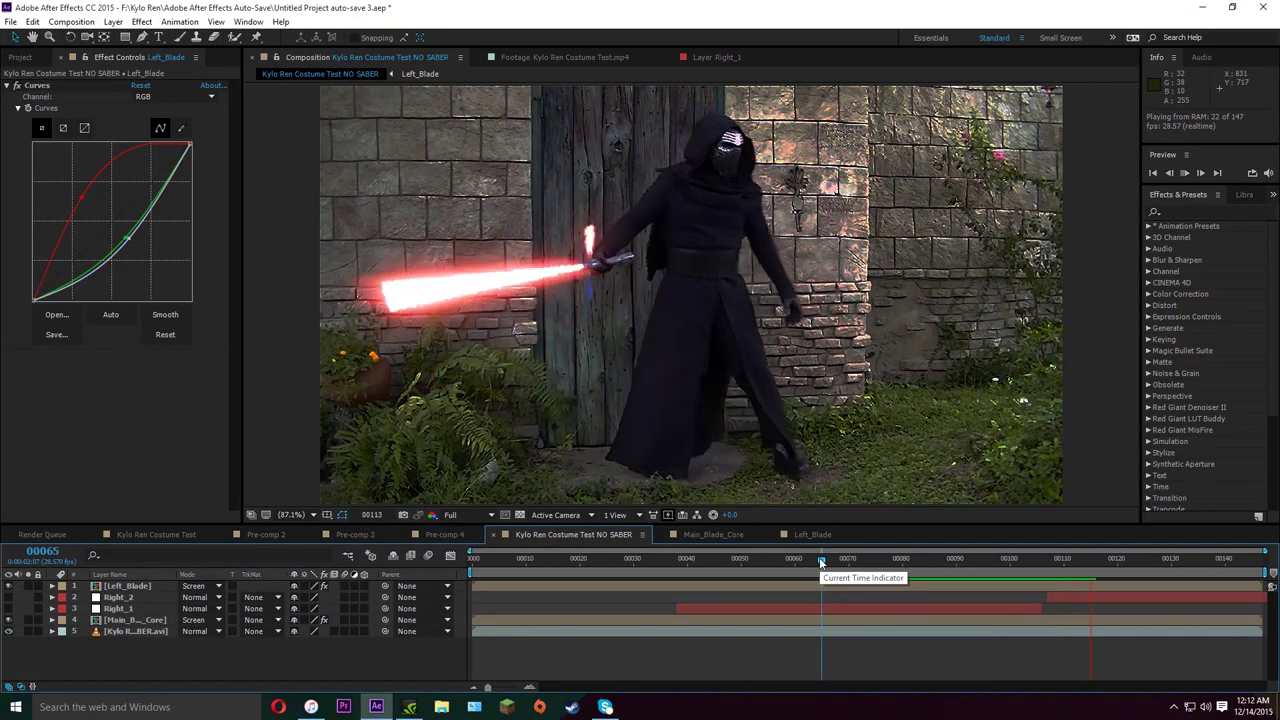
drag(828, 560, 853, 558)
In Left_Blade, duplicate Left 3 as Left 5 and lower its Fast Blur Blurriness to 18.8
click(783, 535)
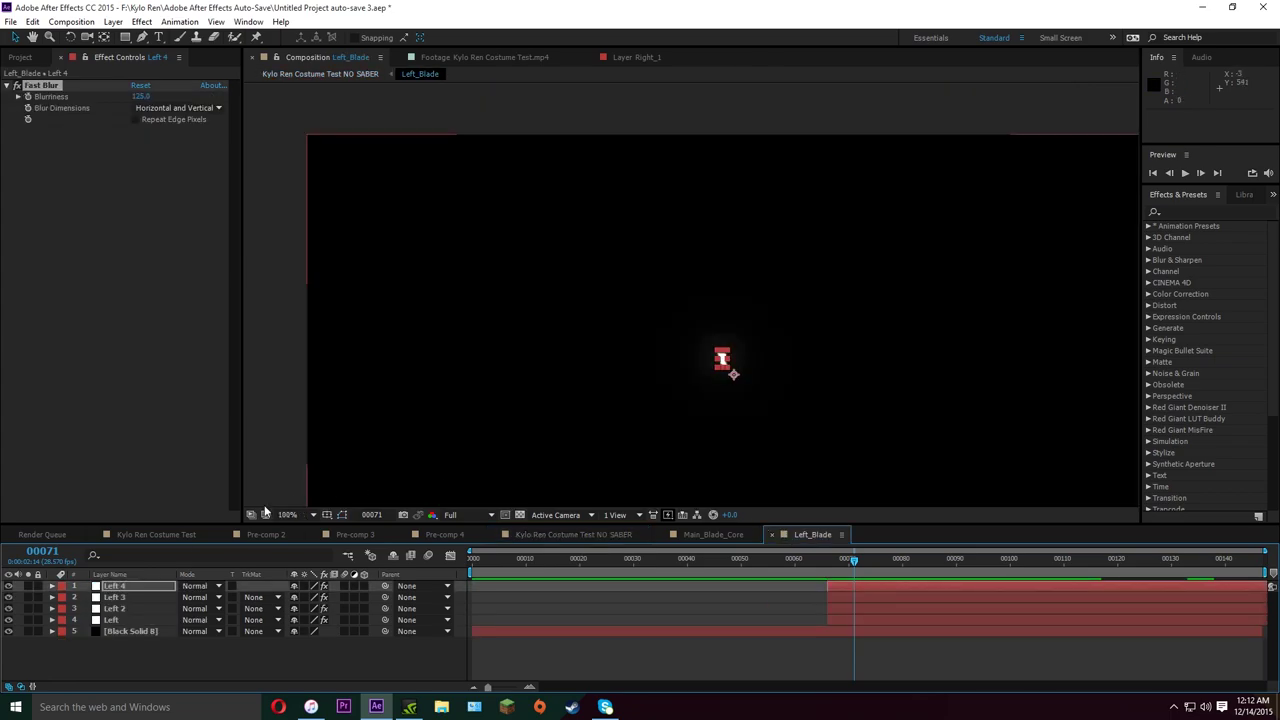
click(128, 598)
key(ctrl+d)
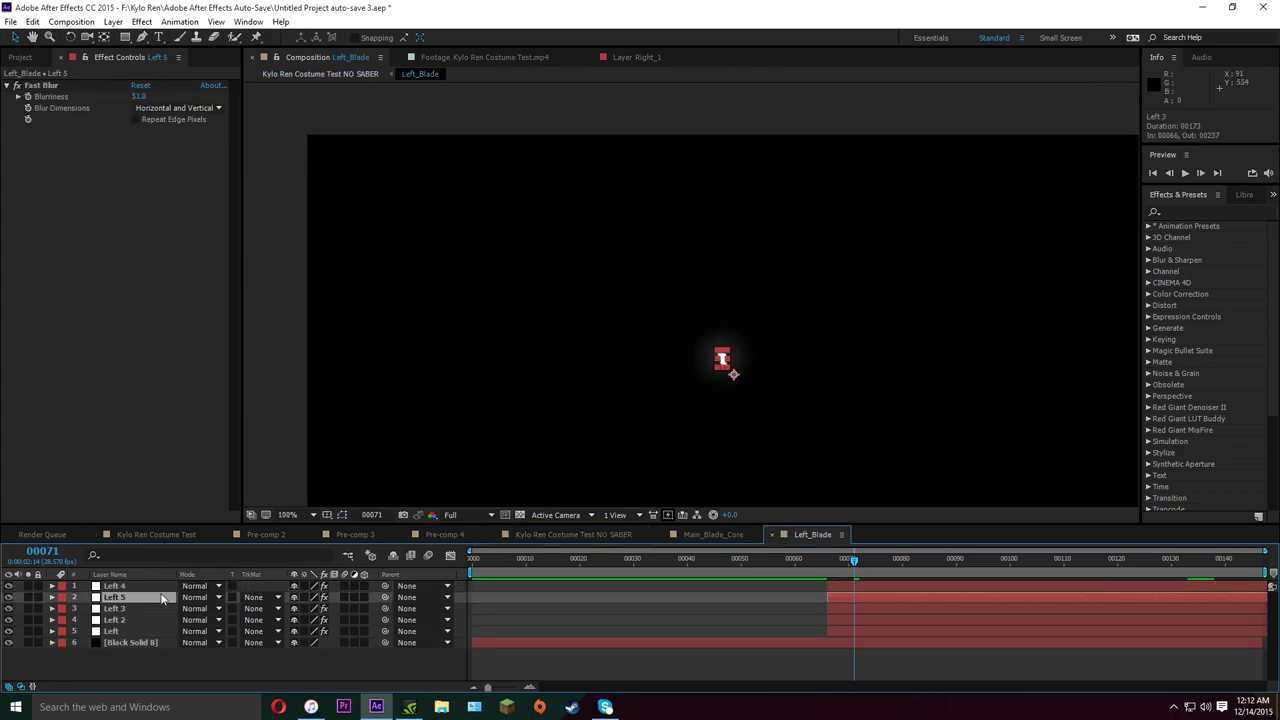
key(Return)
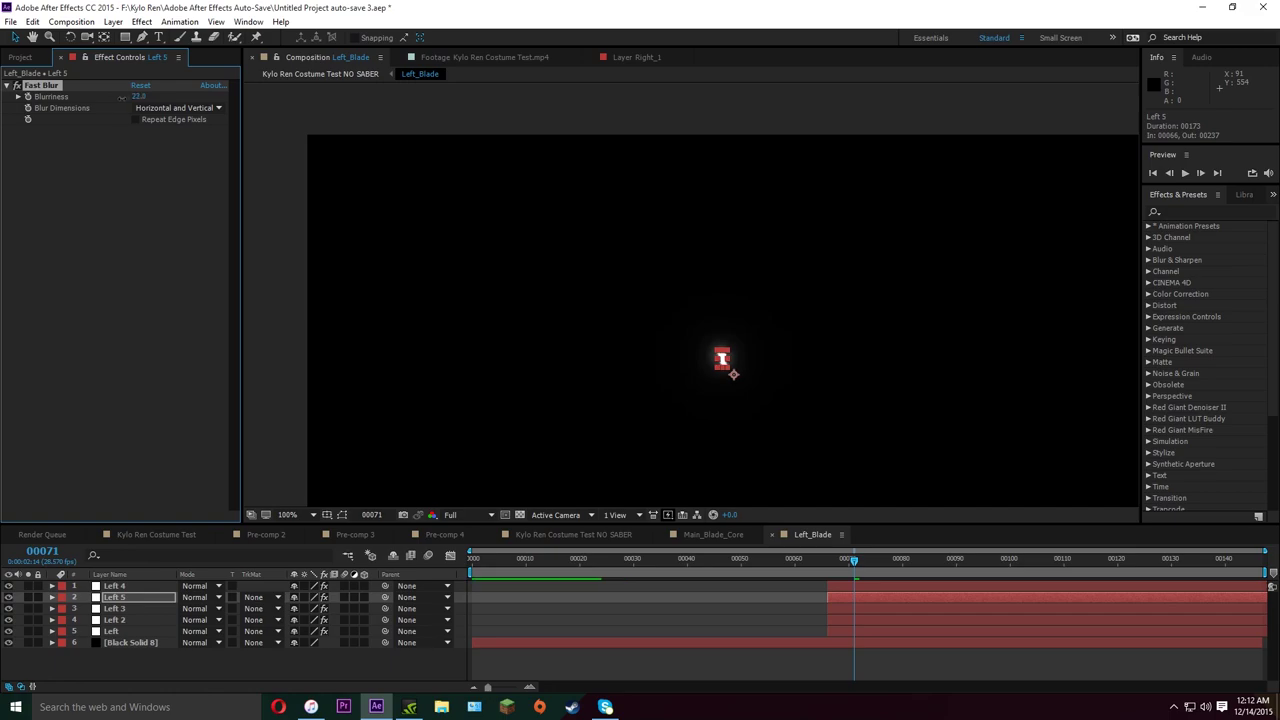
drag(139, 96, 120, 97)
Review the saber in the NO SABER comp (frames 00052–00088), then scrub the main comp to frame 00056
click(553, 535)
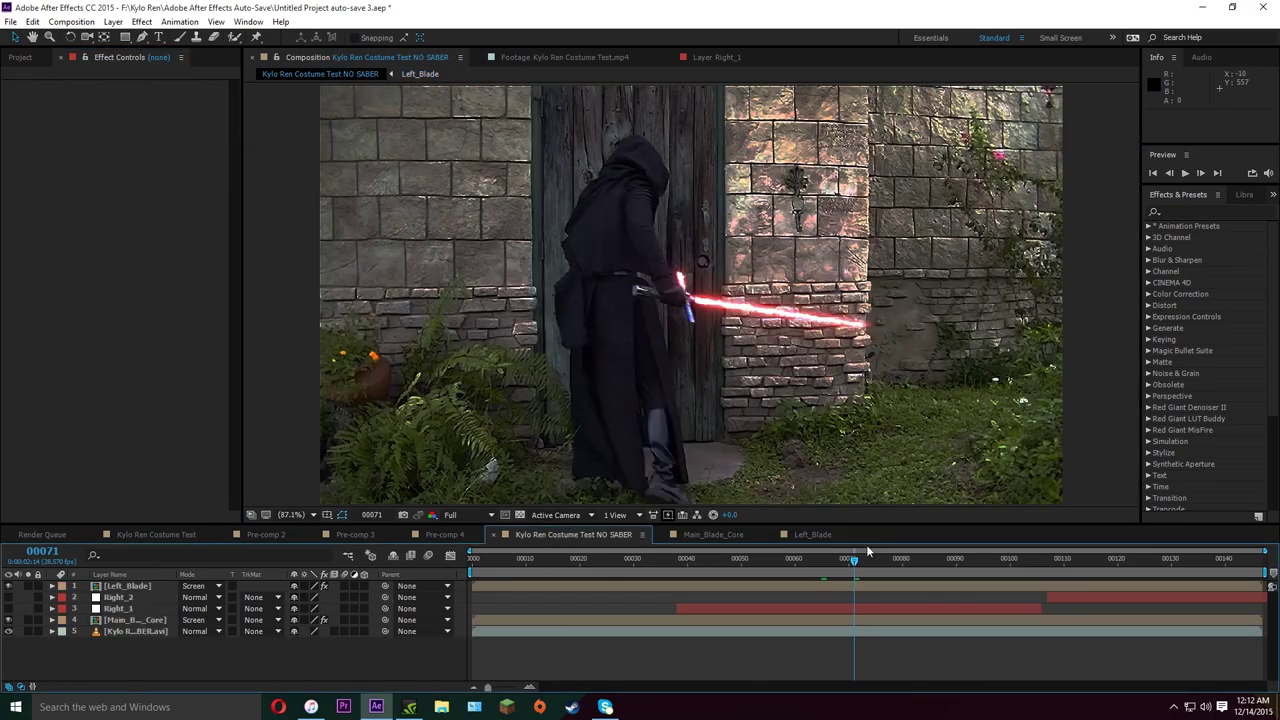
drag(854, 560, 753, 565)
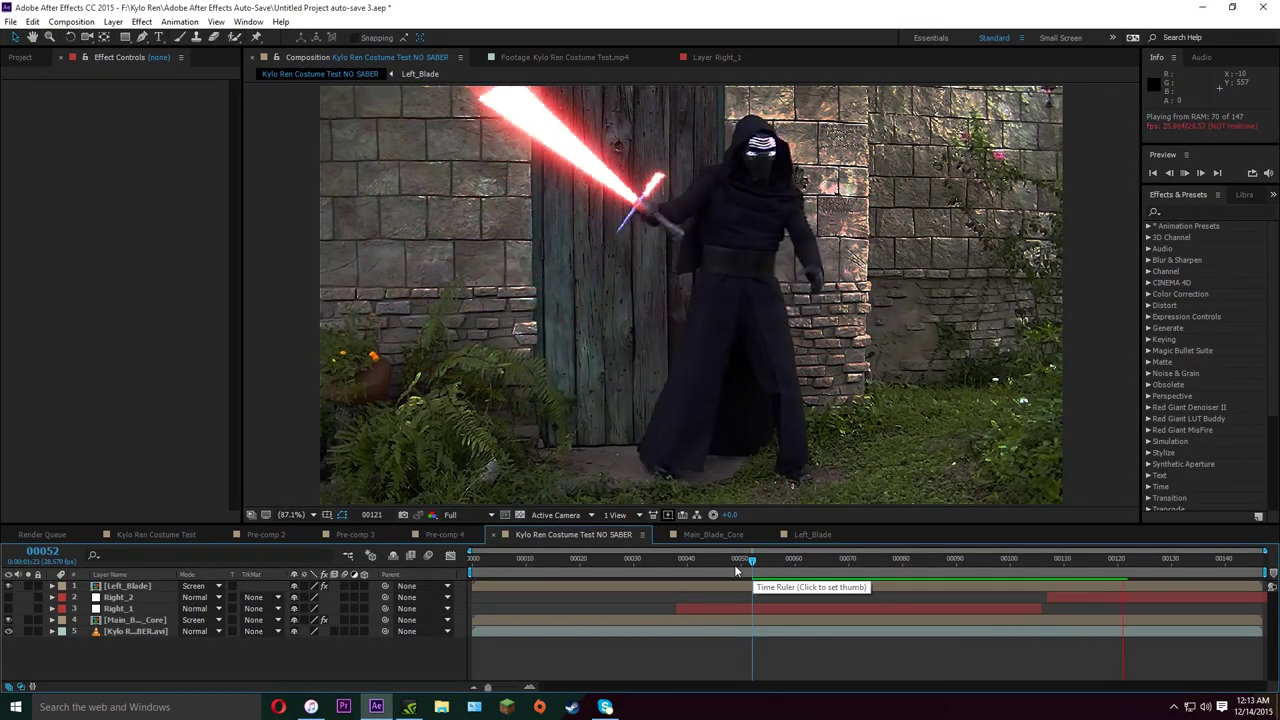
click(797, 562)
drag(803, 571, 943, 571)
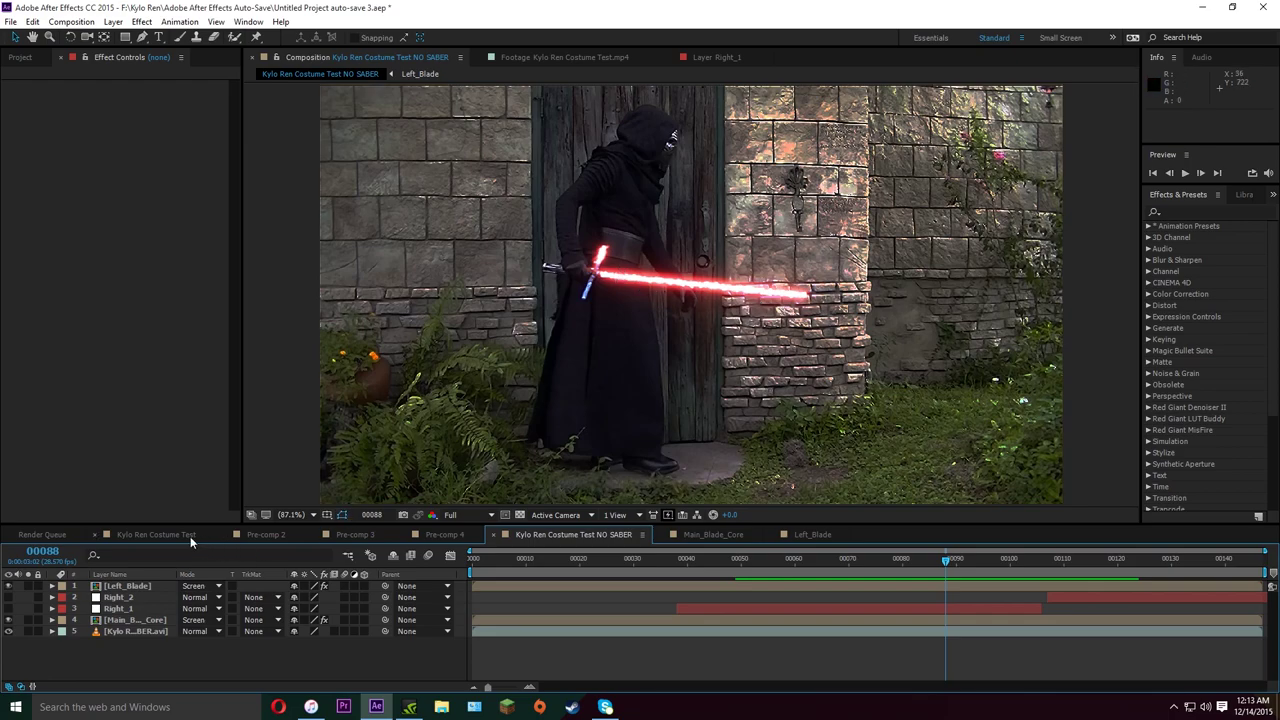
click(155, 535)
drag(789, 562, 690, 562)
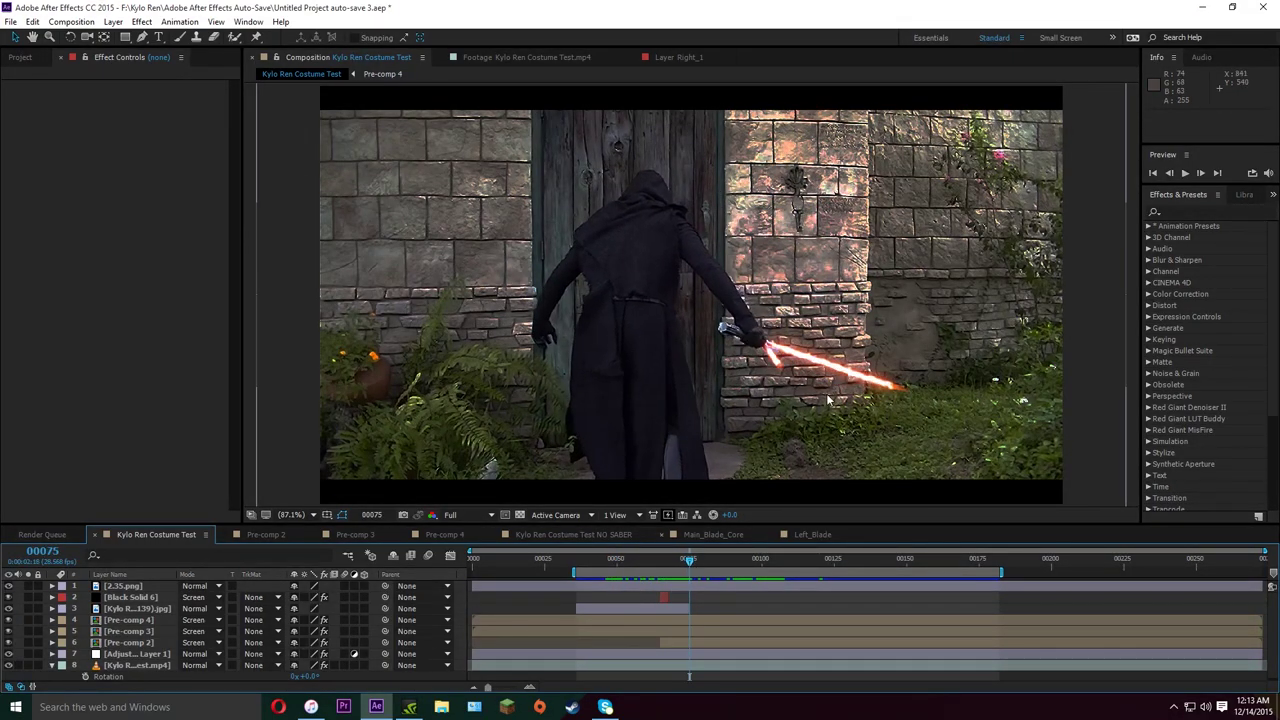
Pan the viewer to the lit saber by the wall and move to frame 00066
scroll(836, 400, up, 5)
key(h)
drag(836, 400, 623, 263)
scroll(622, 266, down, 2)
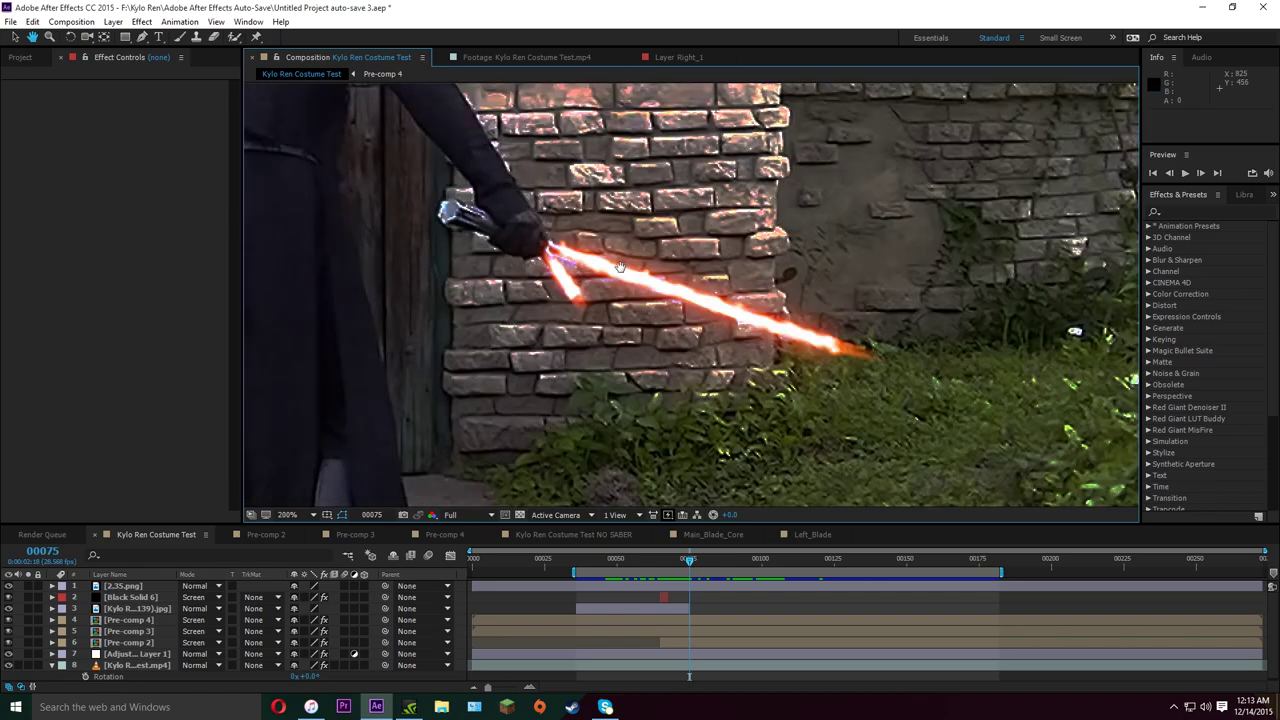
key(v)
drag(672, 562, 769, 567)
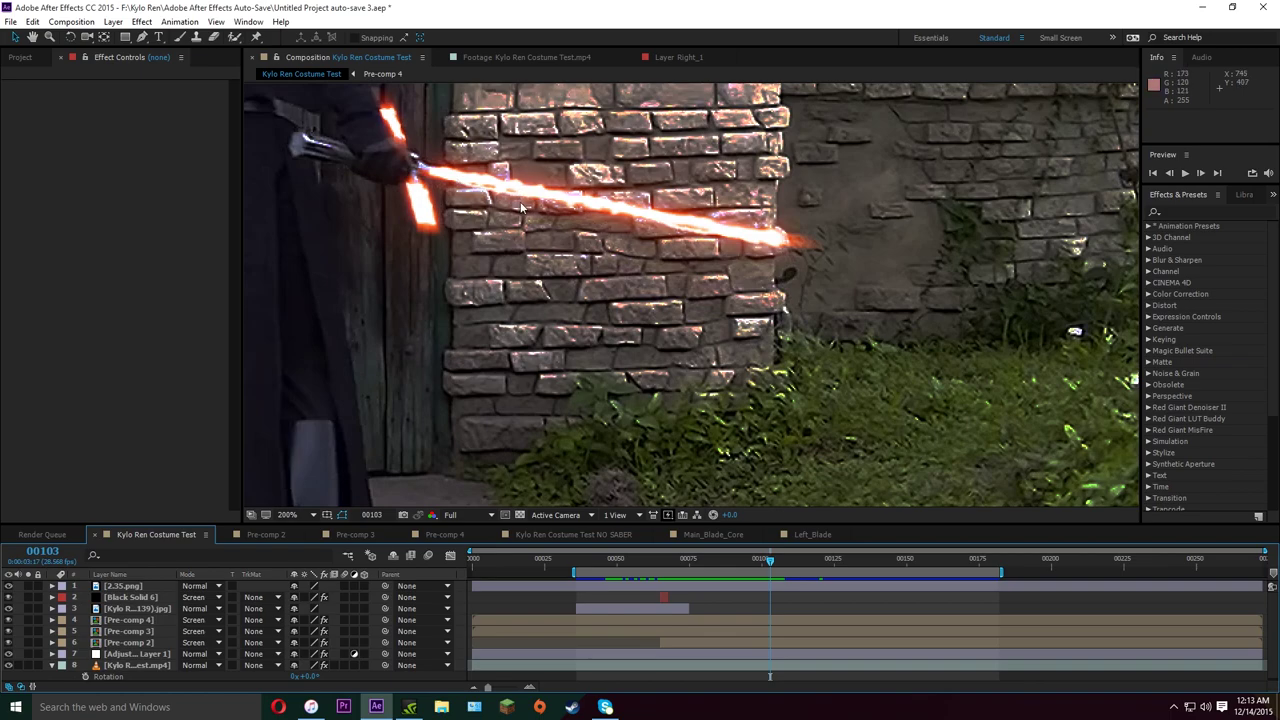
Find frame 00032, where the red blade first appears, and select Main_Blade_Core
click(600, 536)
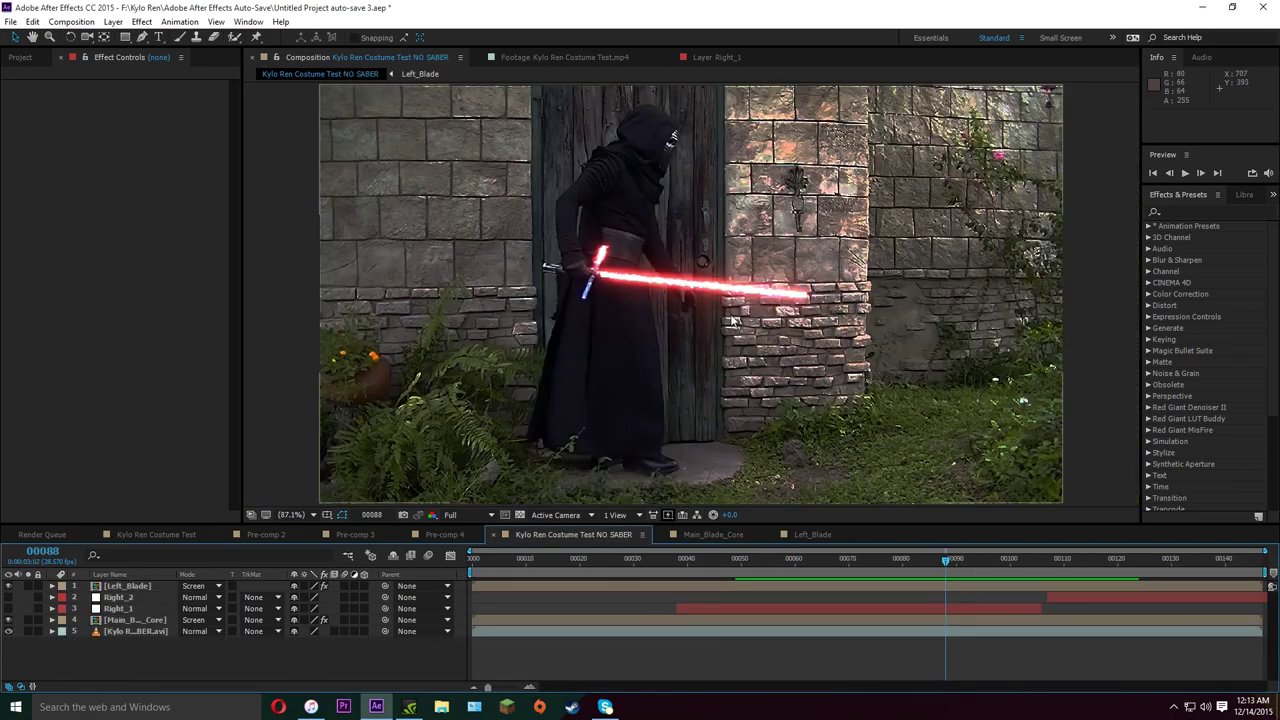
drag(942, 565, 640, 559)
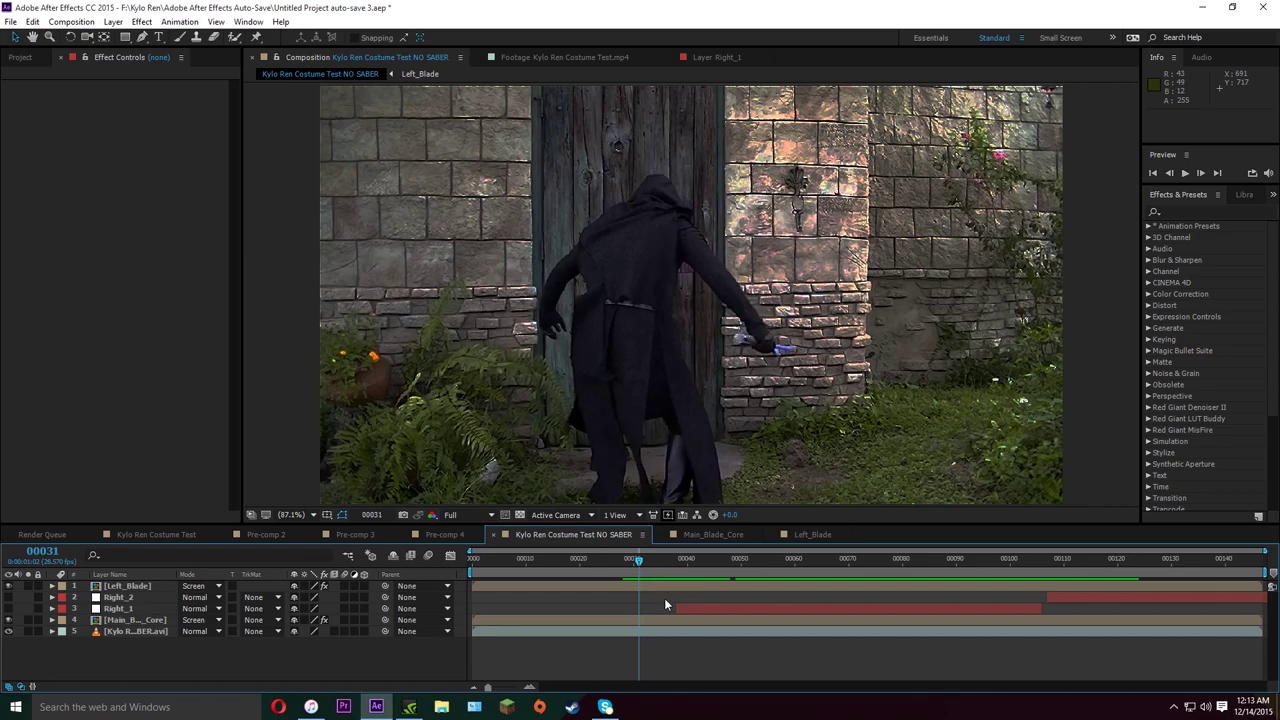
key(Page_Down)
key(Page_Up)
key(Page_Down)
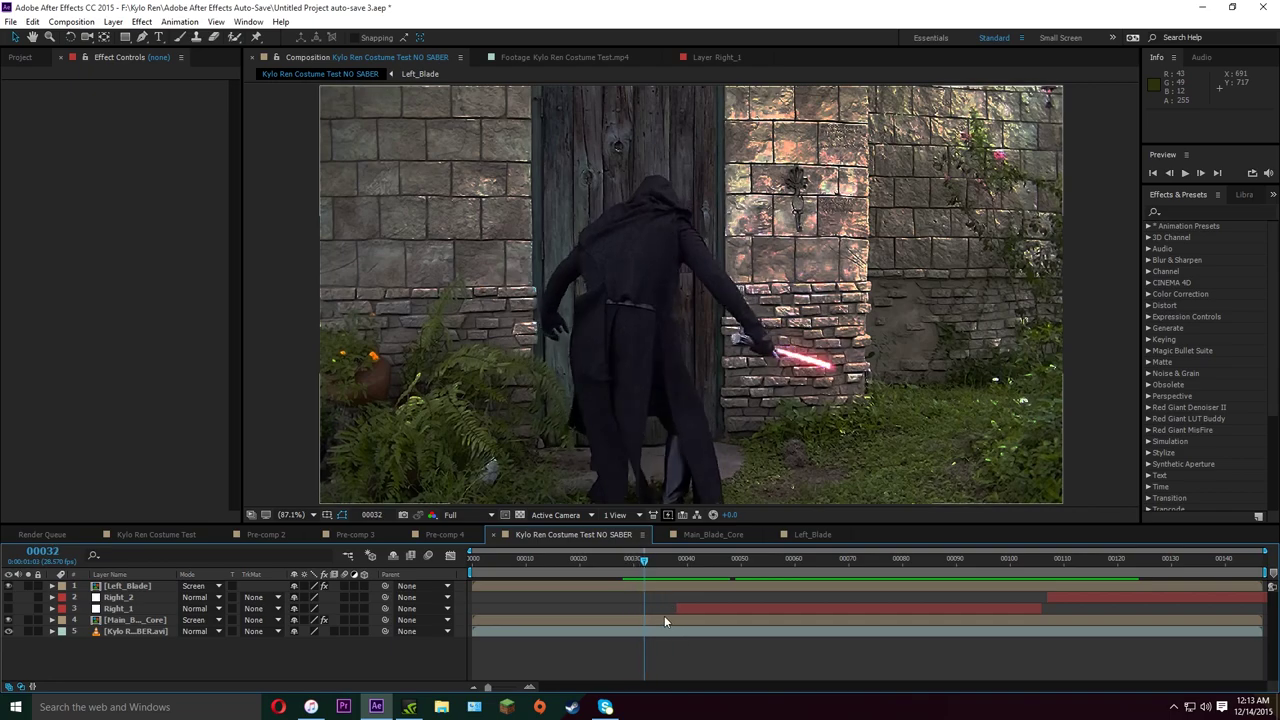
click(664, 618)
Search Effects & Presets for 'lightning' and apply the Lightning effect to Main_Blade_Core
click(115, 22)
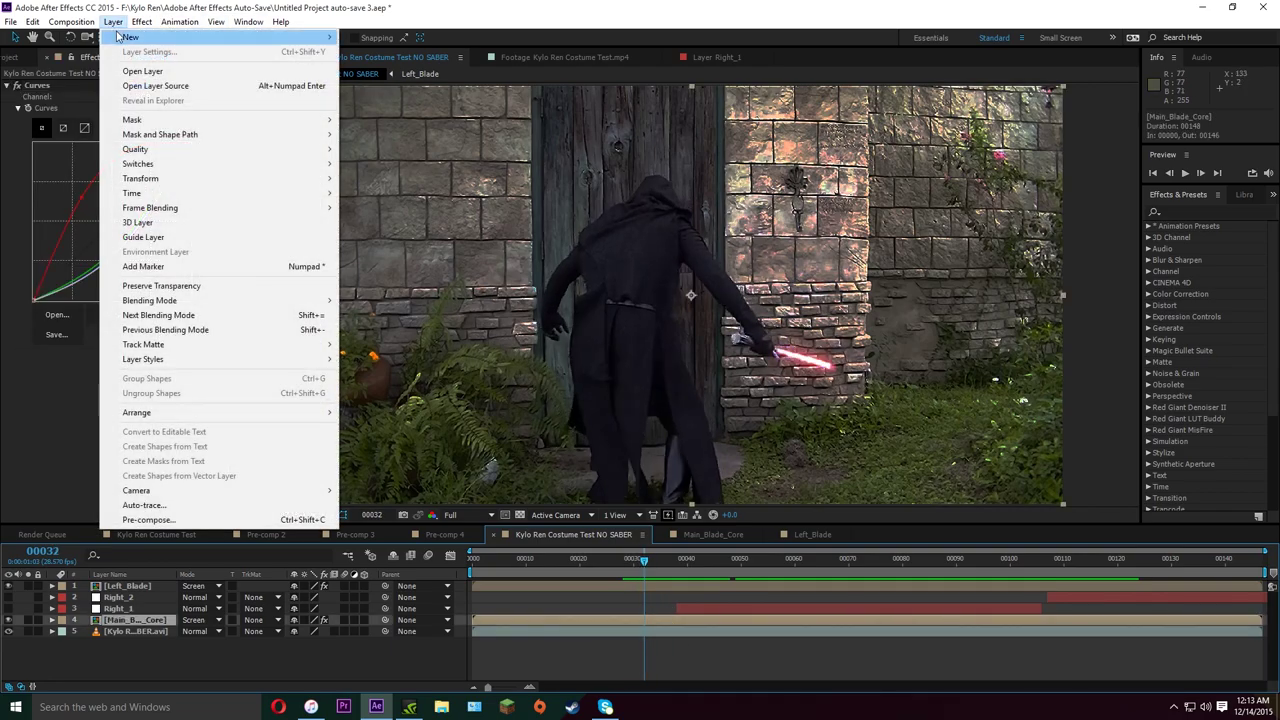
click(648, 614)
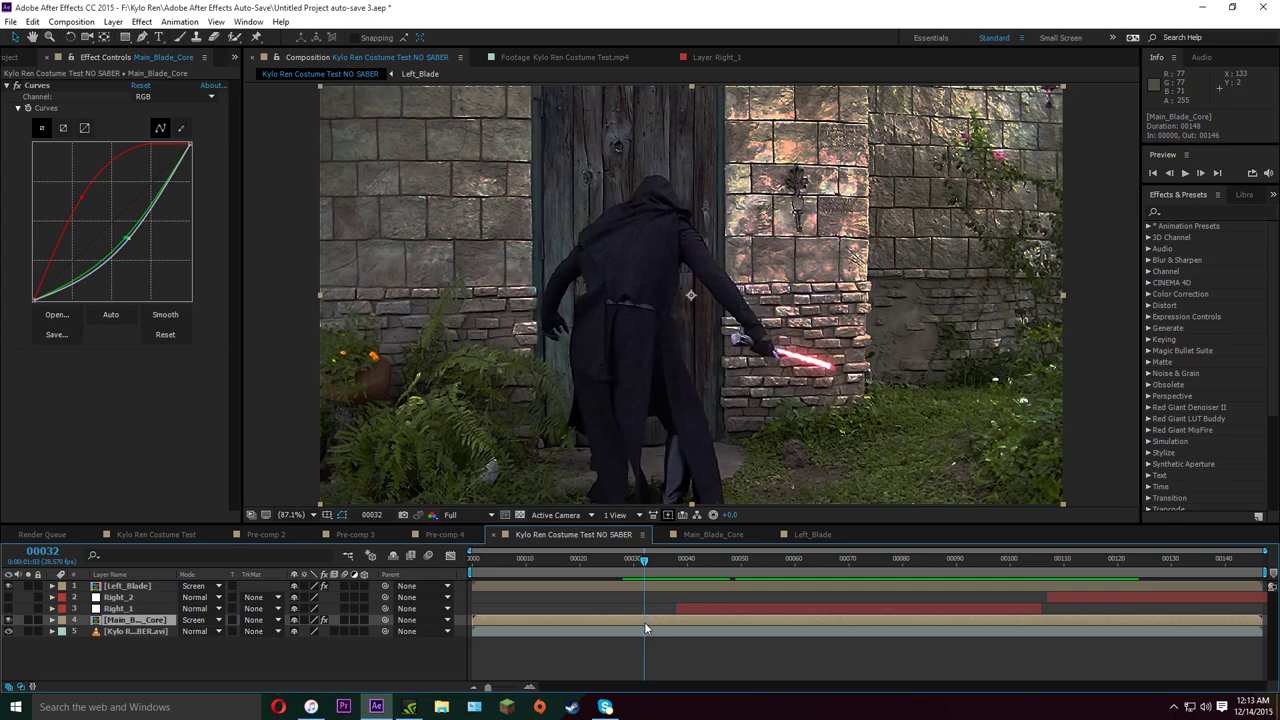
click(1222, 212)
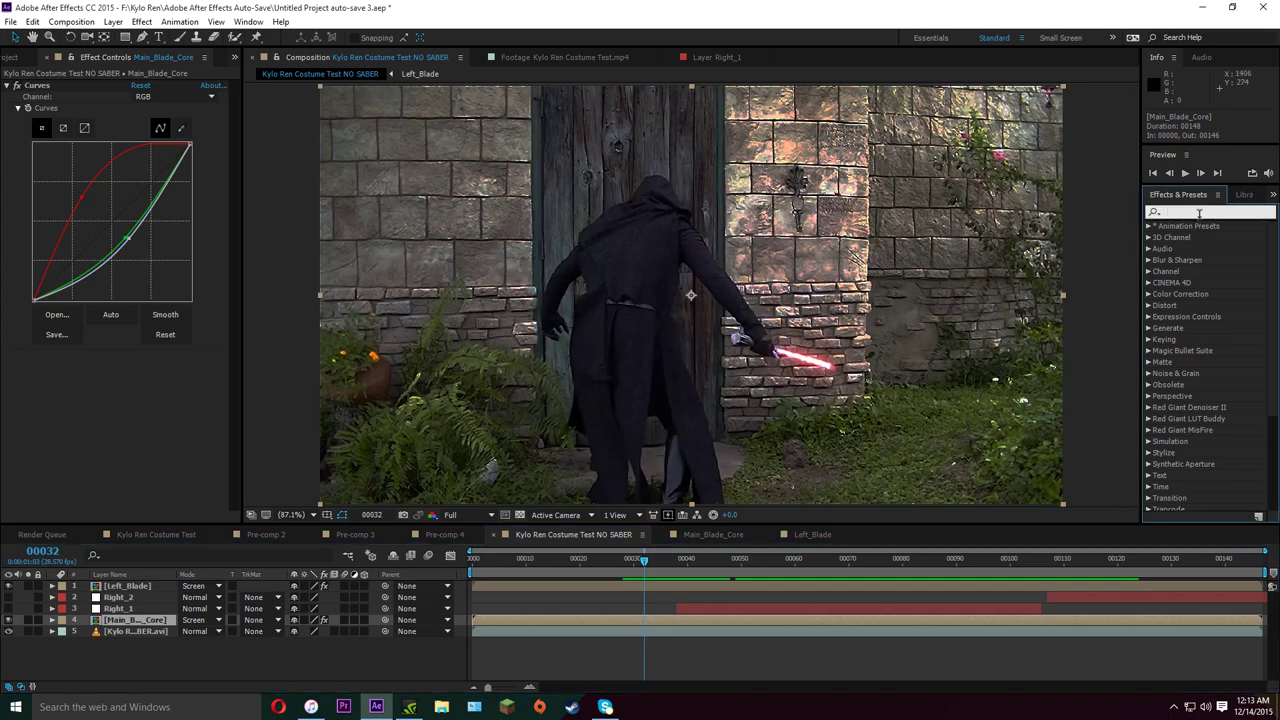
text(light)
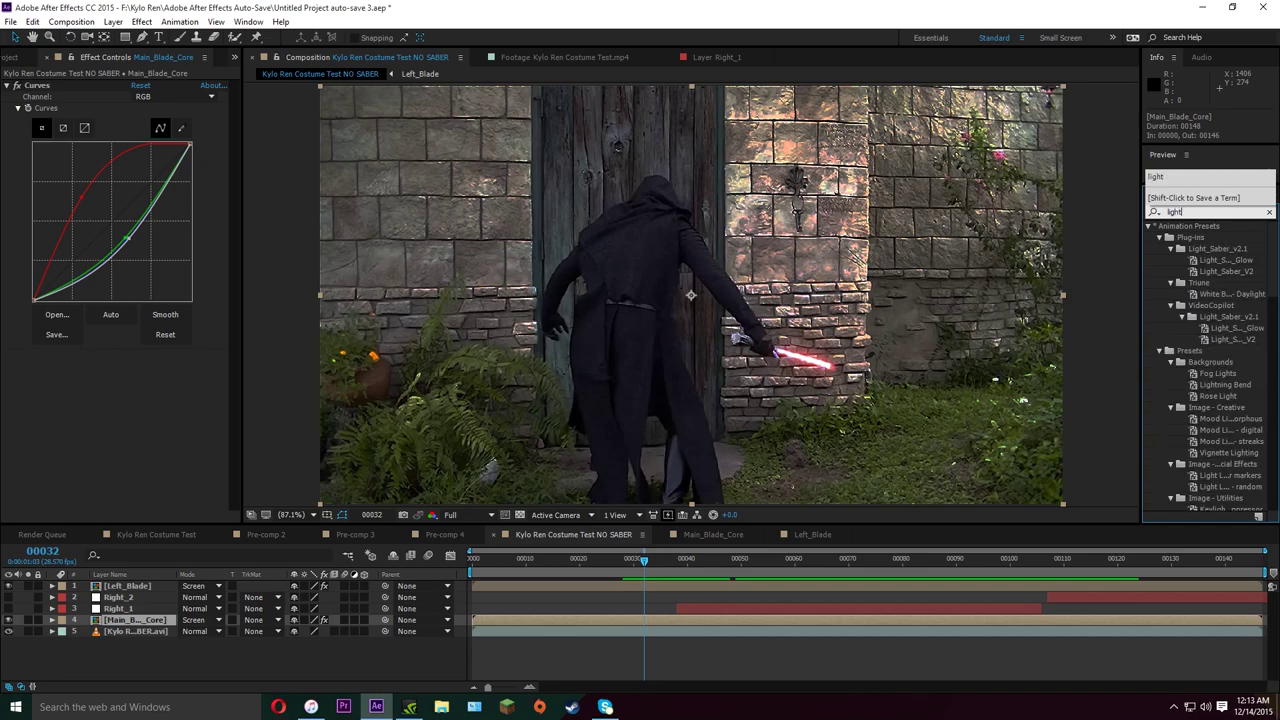
text(ning)
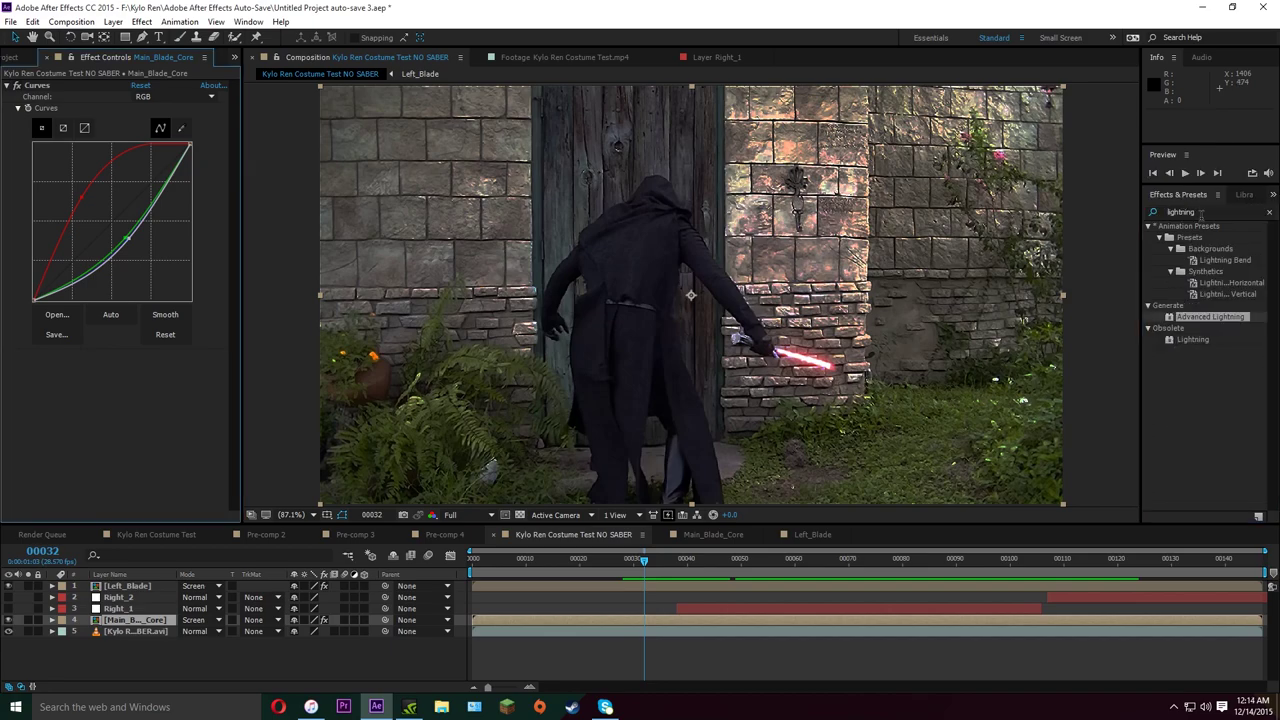
drag(1192, 343, 652, 617)
Set the lightning bolt's start at the hilt and its end point along the blade
click(138, 243)
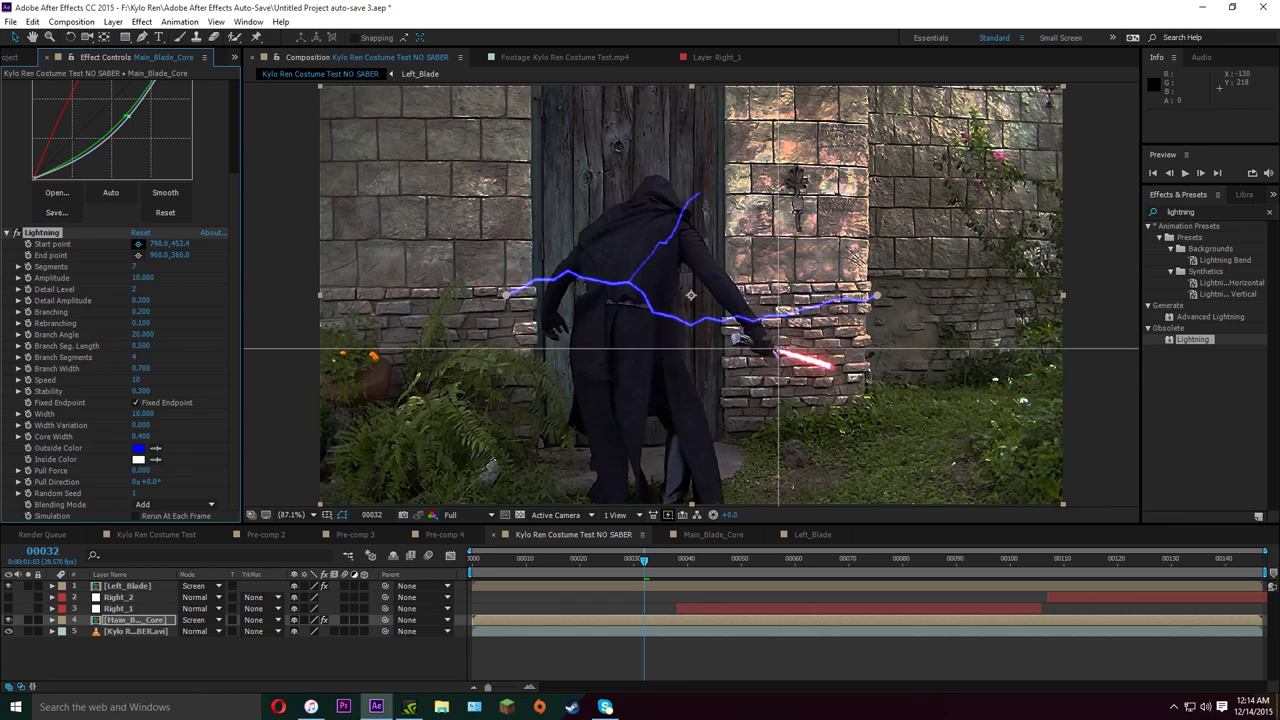
click(779, 355)
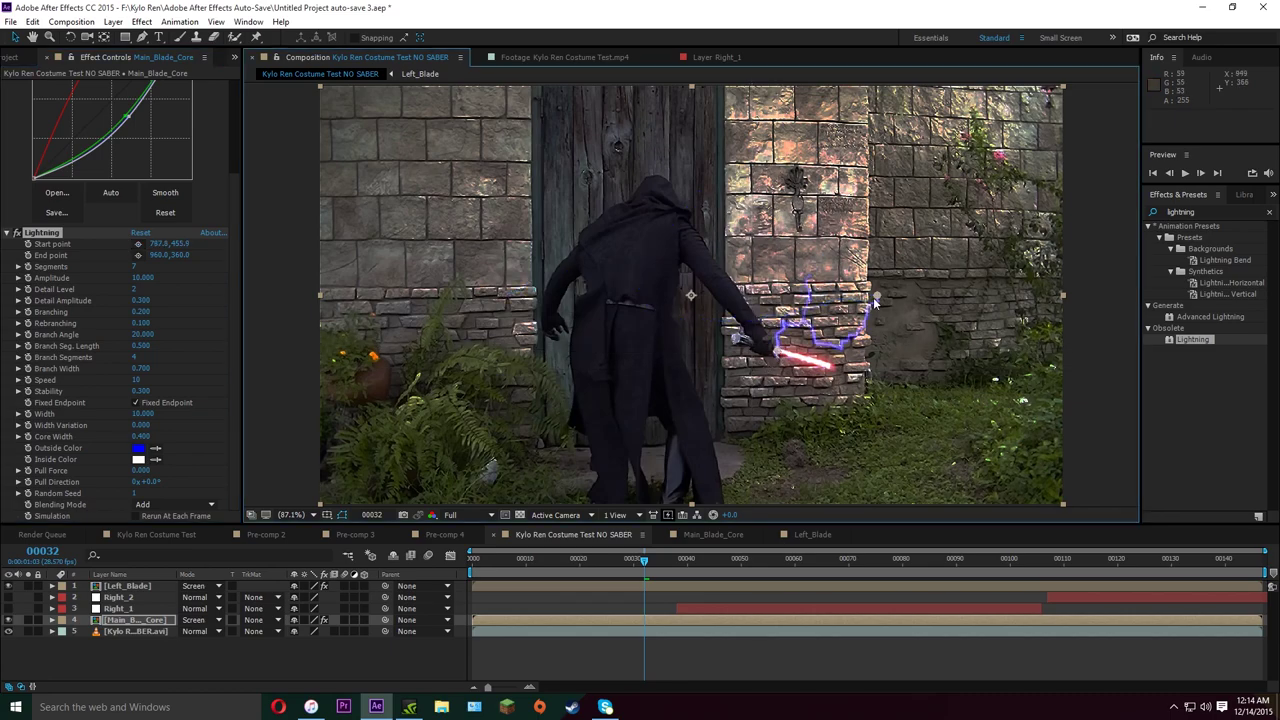
drag(877, 298, 832, 370)
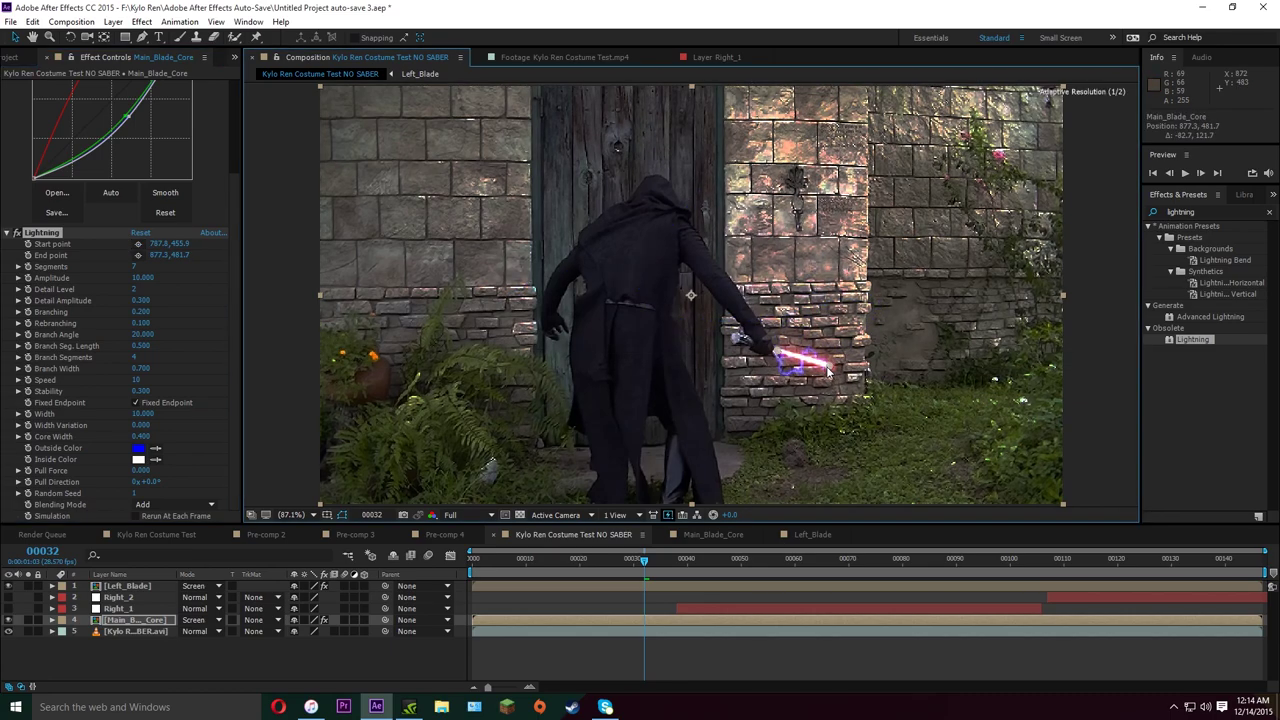
Zoom in to check the bolt, then set the lightning's Branching to 0
key(period)
key(period)
key(period)
key(period)
key(period)
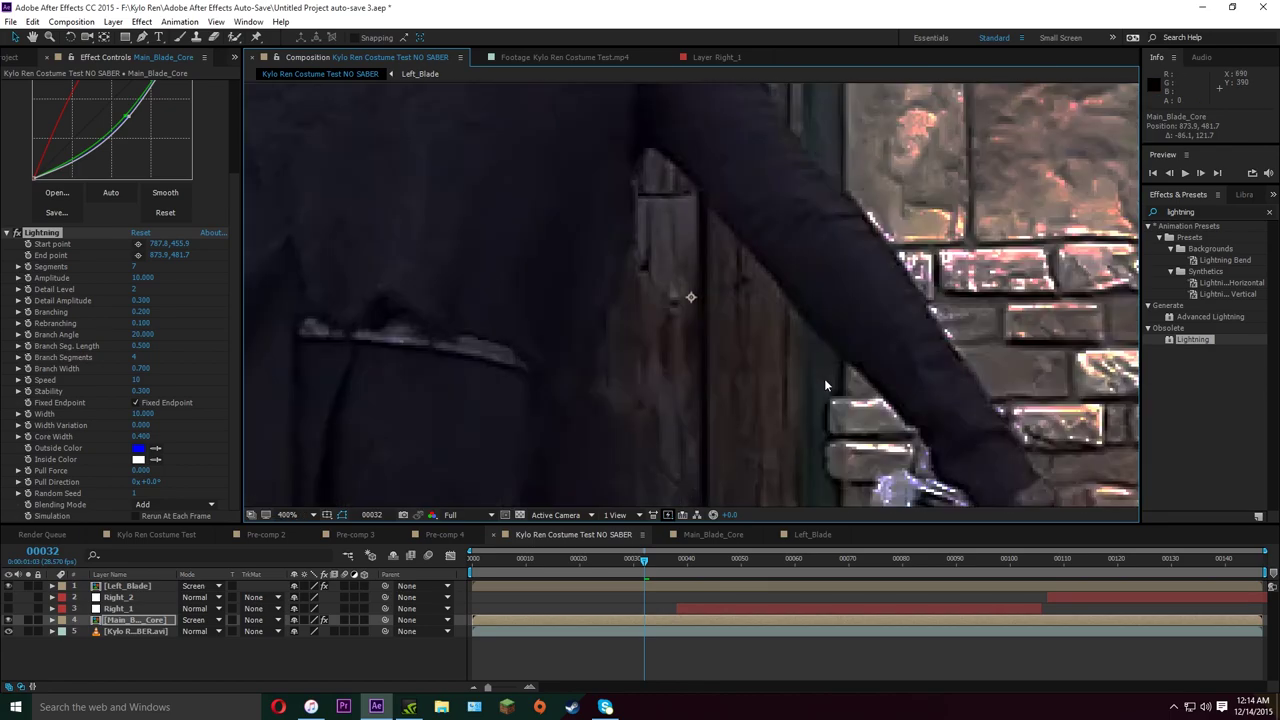
drag(1090, 500, 749, 330)
key(comma)
key(comma)
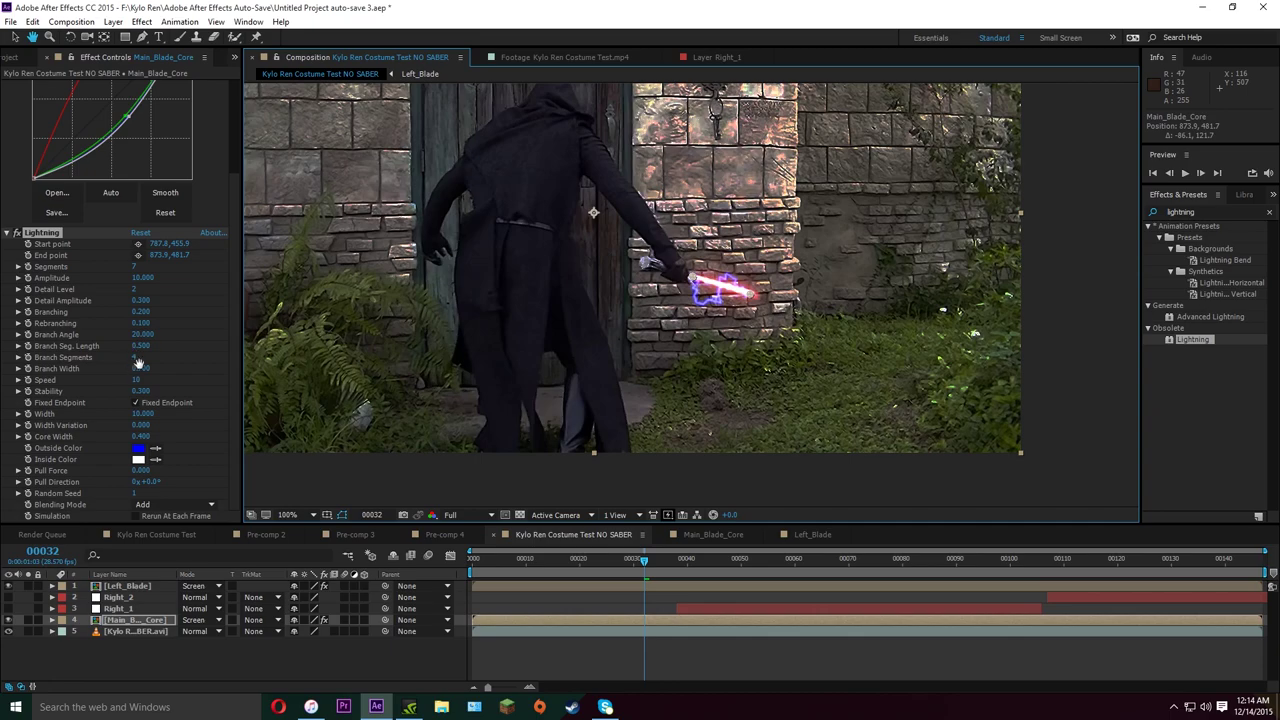
key(v)
drag(141, 312, 97, 315)
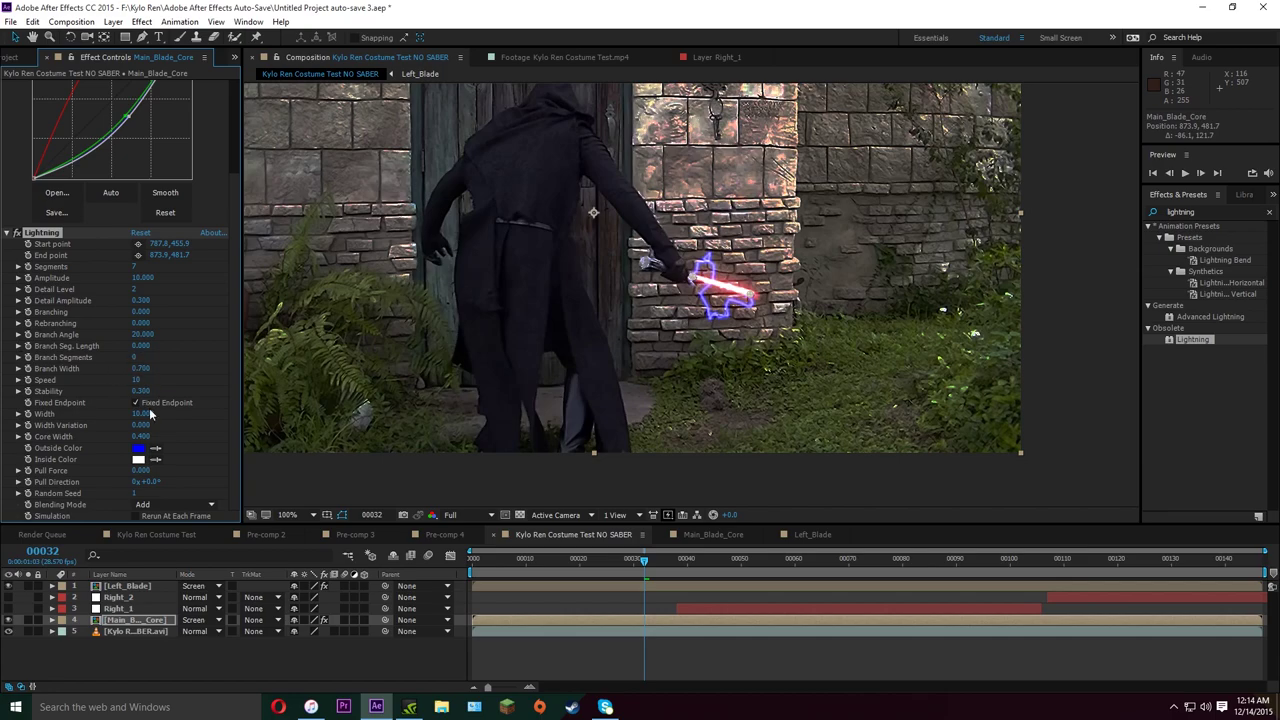
Change the lightning's Outside Color from blue to bright red
click(156, 451)
click(738, 290)
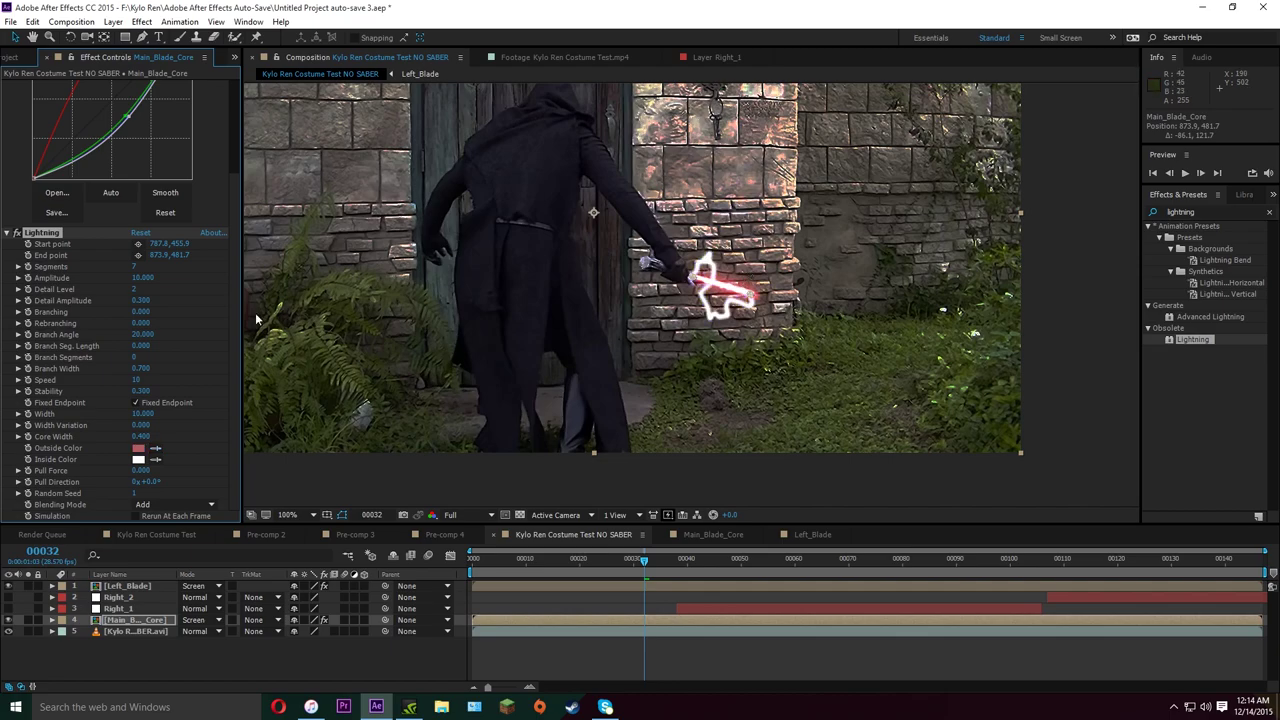
click(138, 448)
click(766, 272)
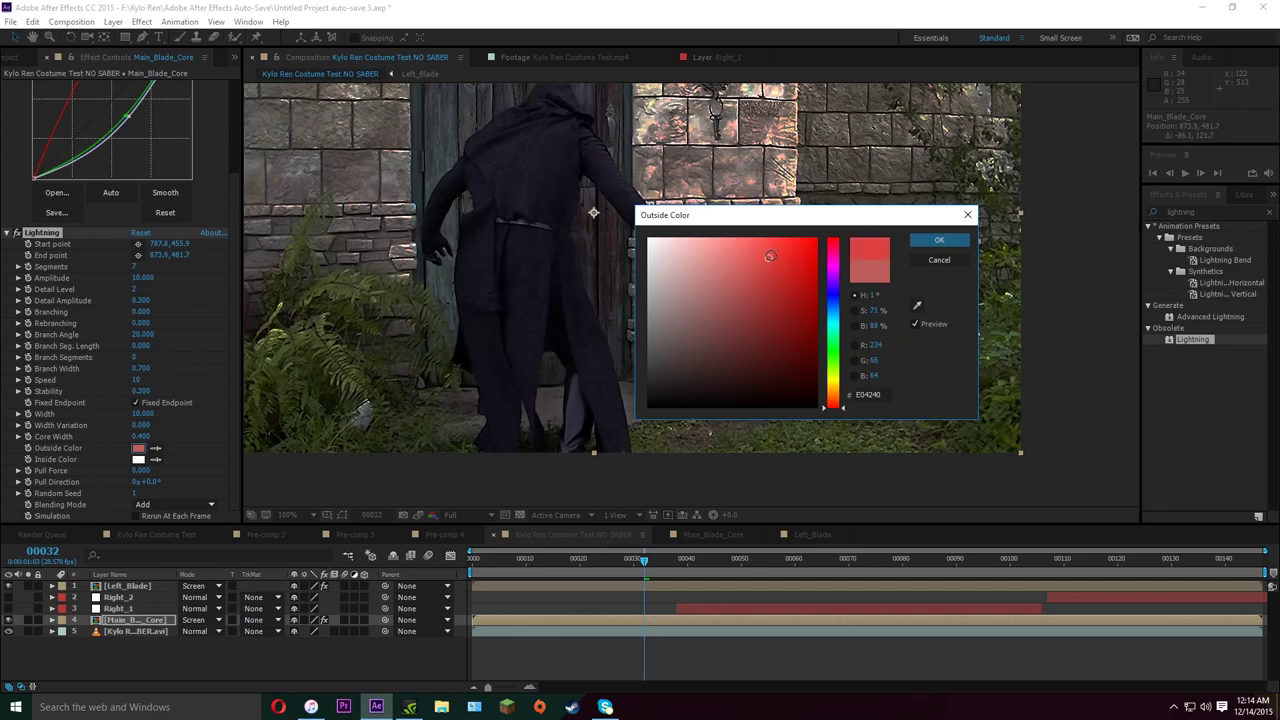
click(810, 240)
click(921, 240)
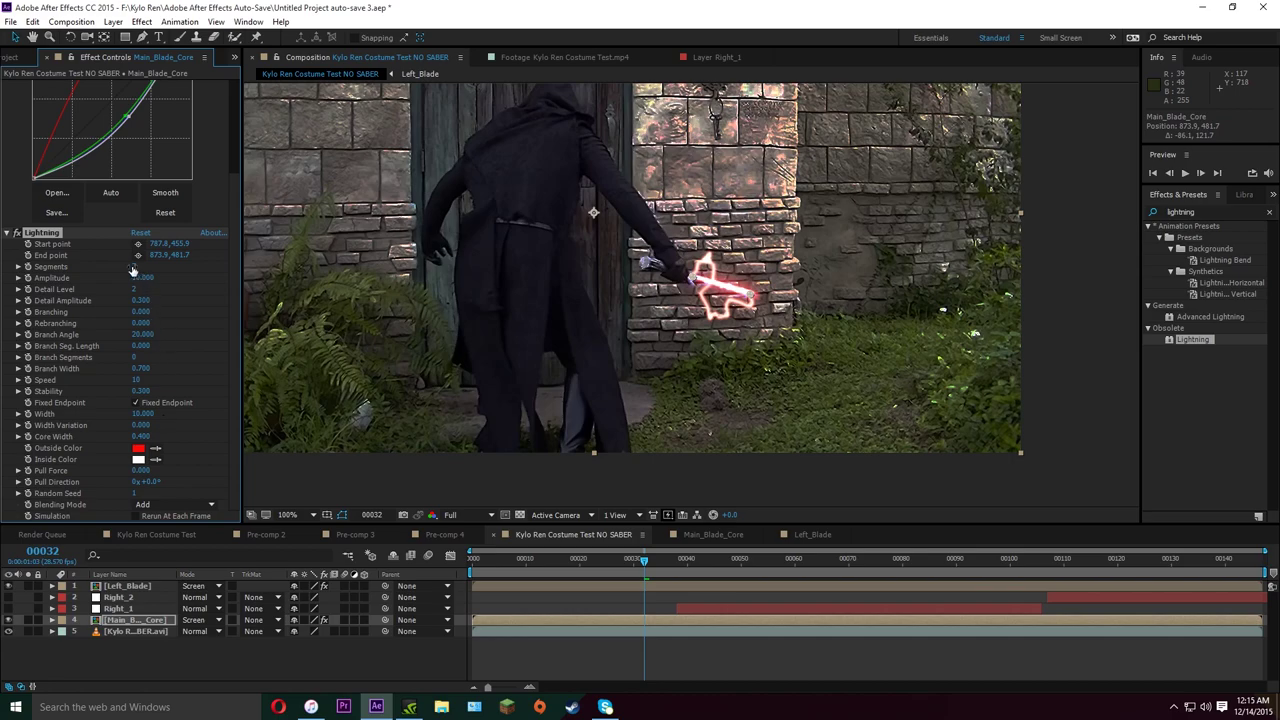
Set the Lightning to 3 segments, amplitude 1, detail level 8, and a thinner width
drag(136, 267, 94, 278)
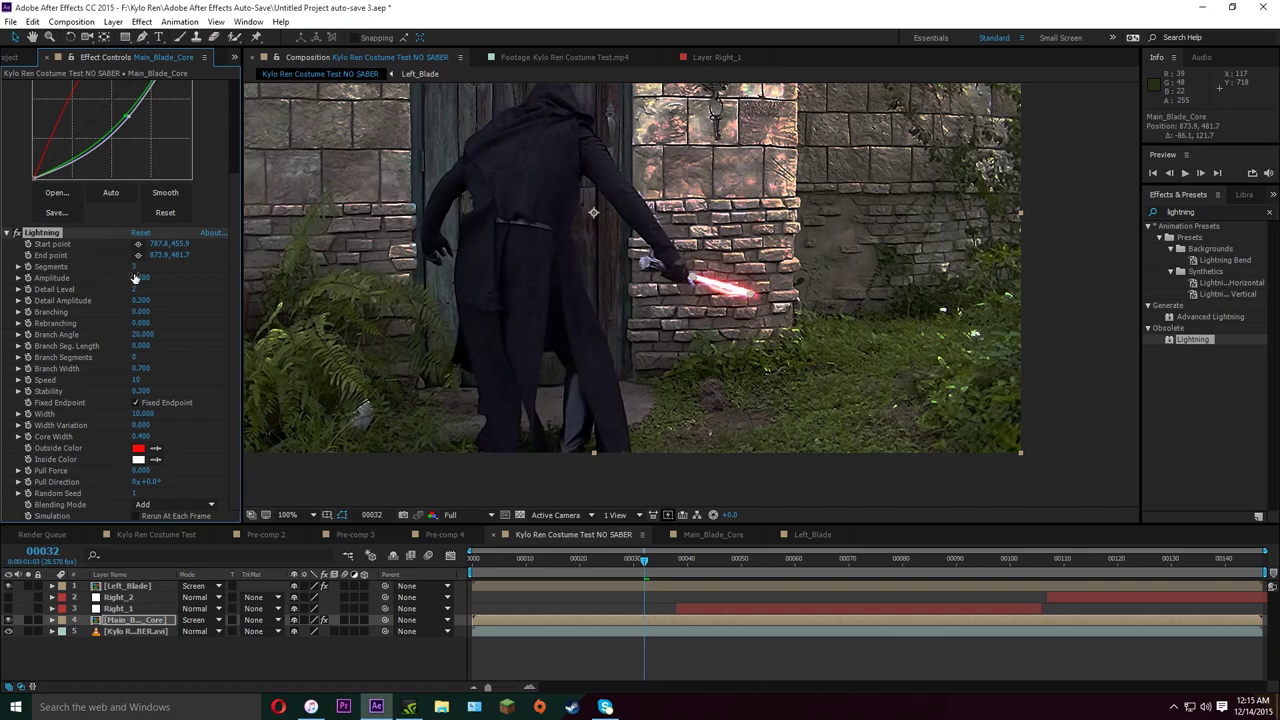
text(10)
key(Return)
drag(134, 289, 196, 290)
mouse_move(146, 414)
mouse_down()
mouse_move(110, 415)
mouse_move(142, 416)
mouse_up()
Frame by frame, keyframe the Lightning end point out to the blade tip (969.9, 527.7)
key(Page_Down)
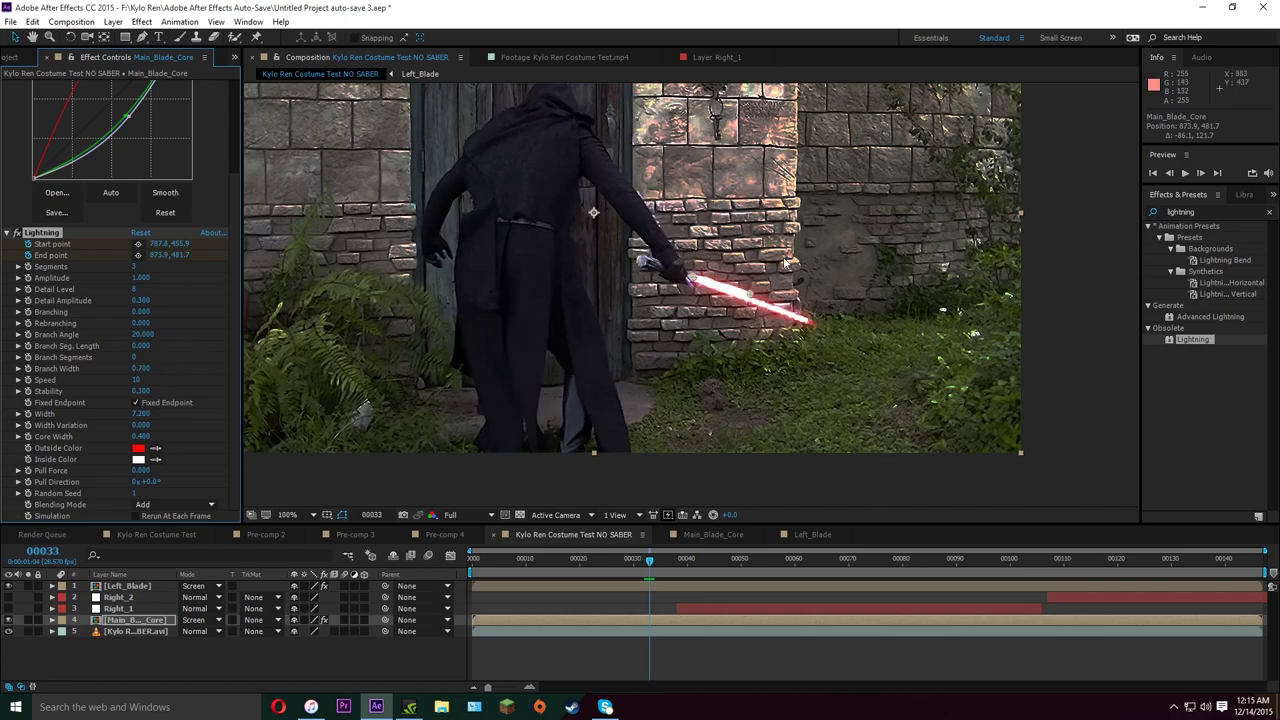
drag(754, 296, 809, 325)
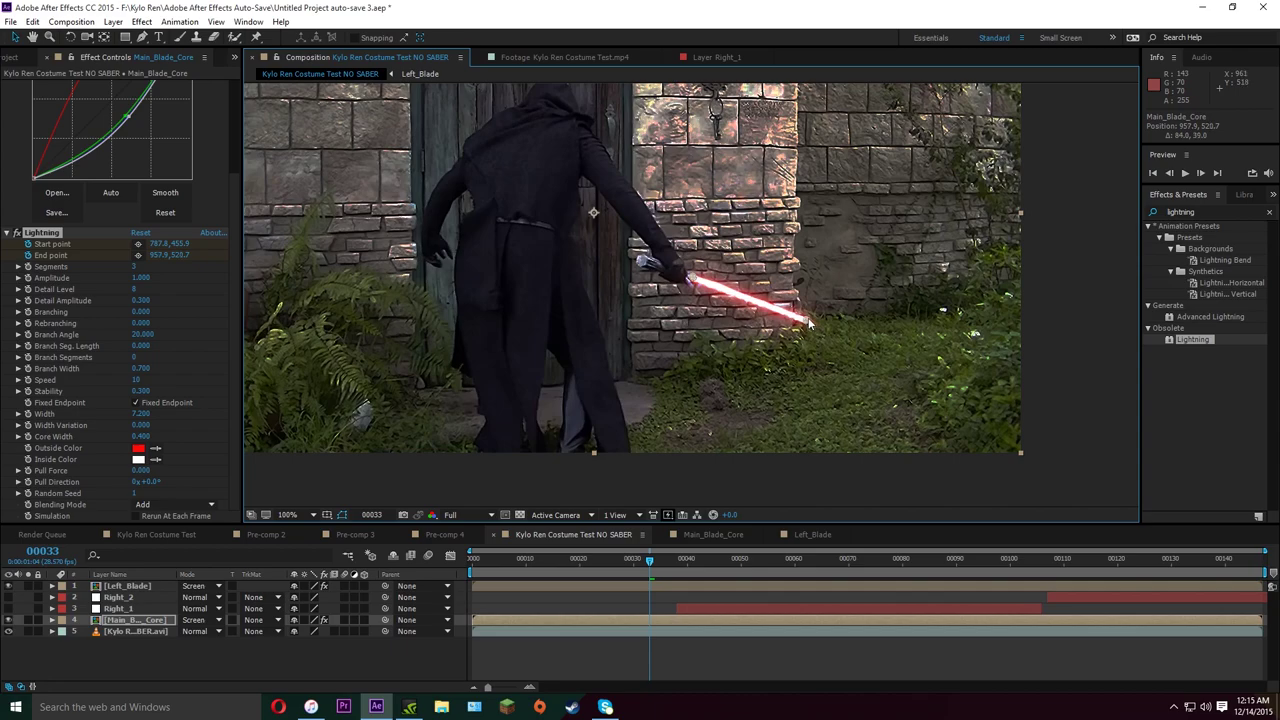
key(Page_Down)
key(Page_Down)
drag(811, 323, 819, 328)
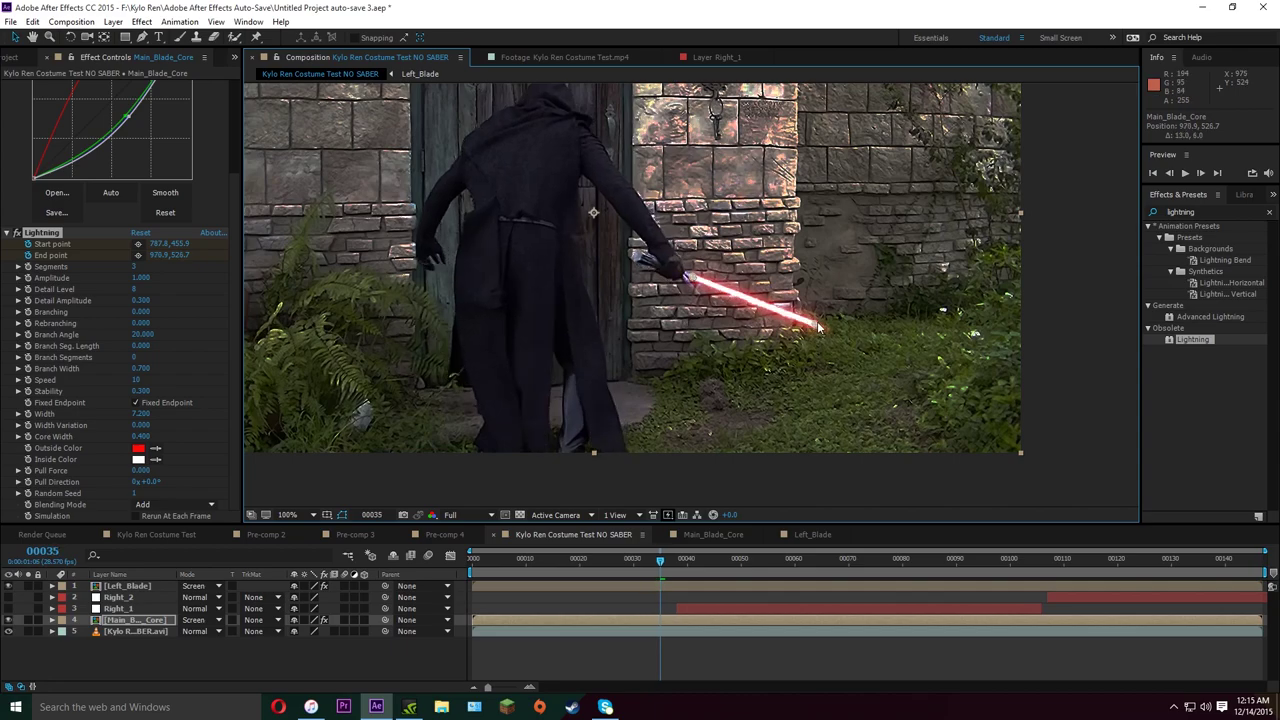
key(Page_Down)
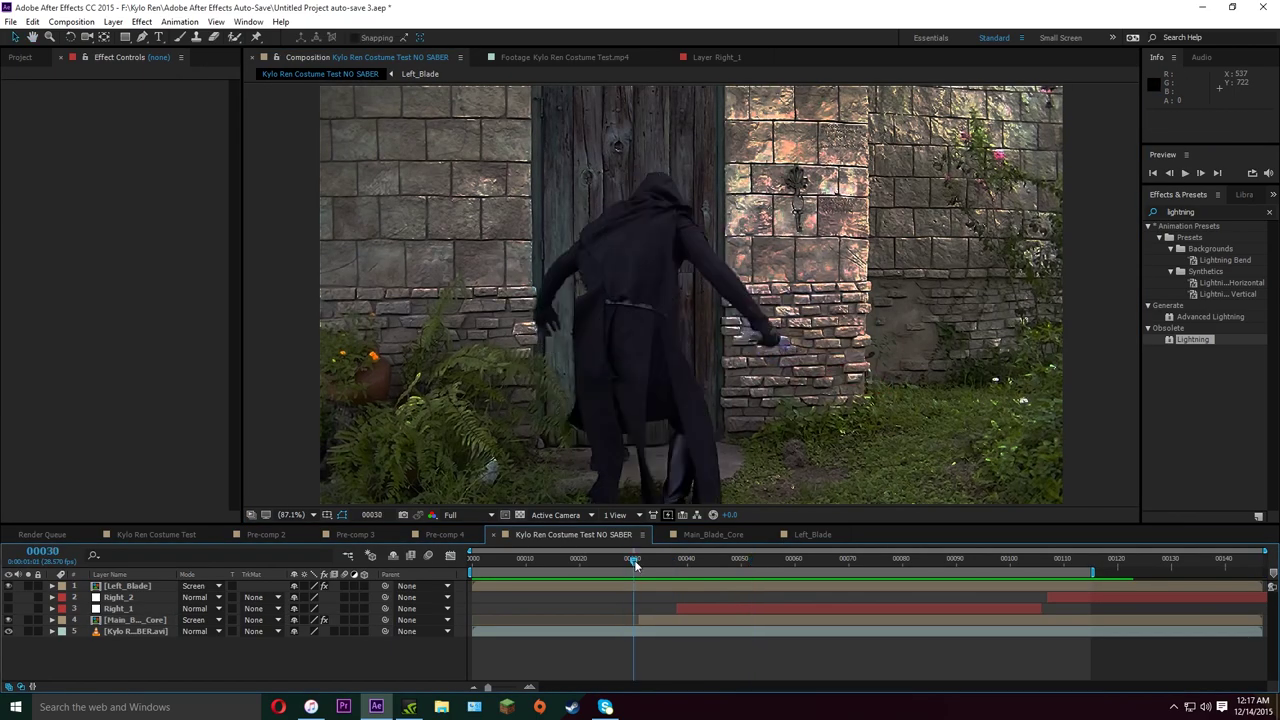
key(space)
drag(776, 573, 1014, 558)
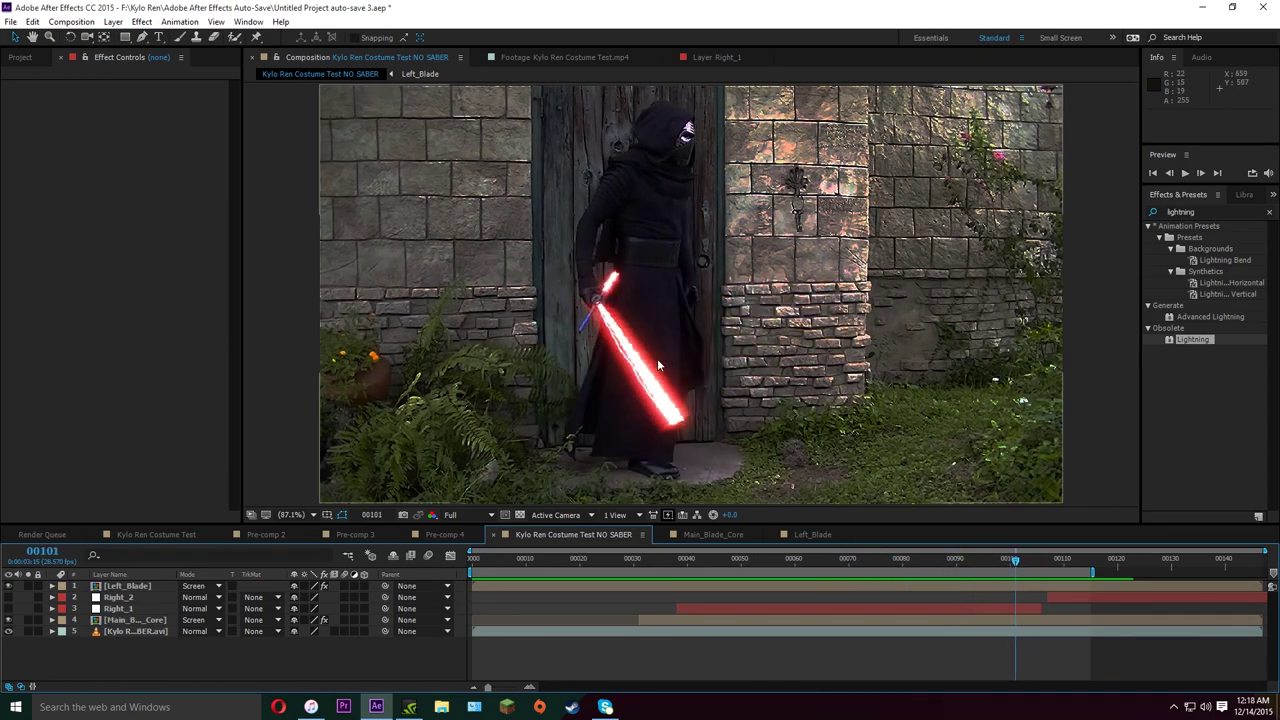
scroll(657, 358, up, 2)
scroll(575, 458, down, 1)
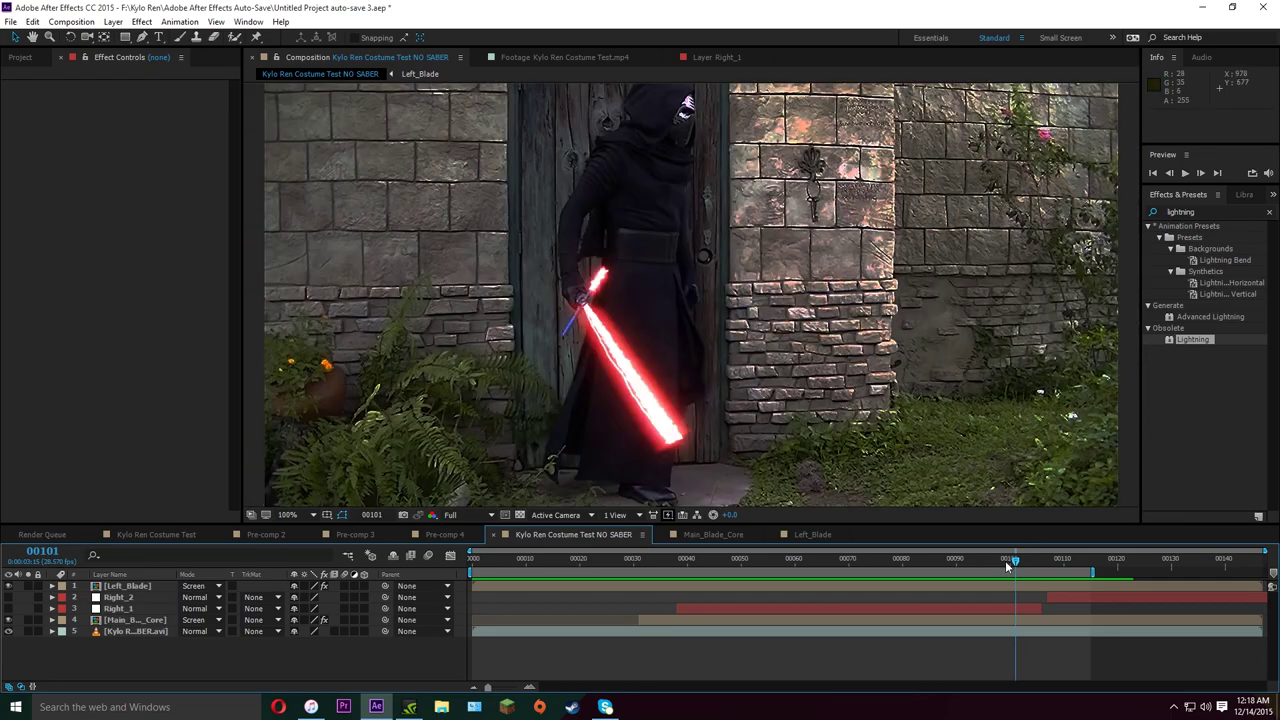
drag(1005, 560, 719, 564)
Switch to the Kylo Ren Costume Test comp, fit it in the viewer, and preview from an earlier frame
click(156, 534)
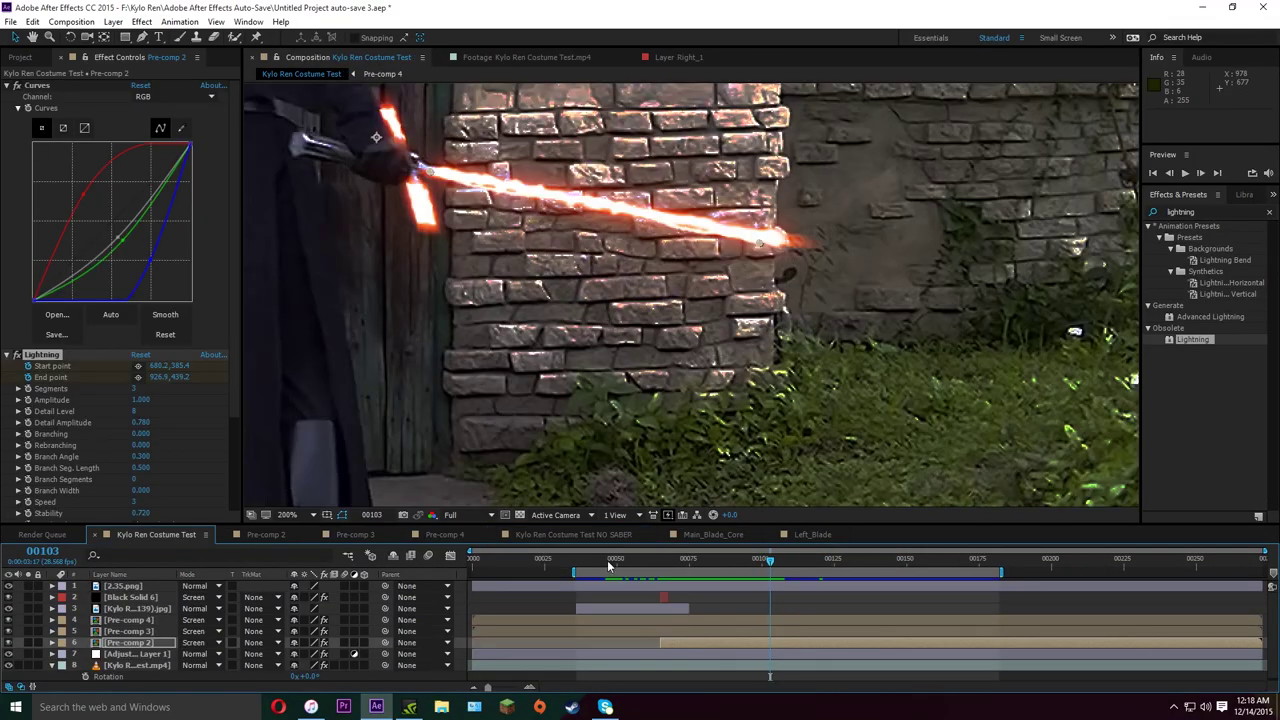
click(607, 560)
click(290, 514)
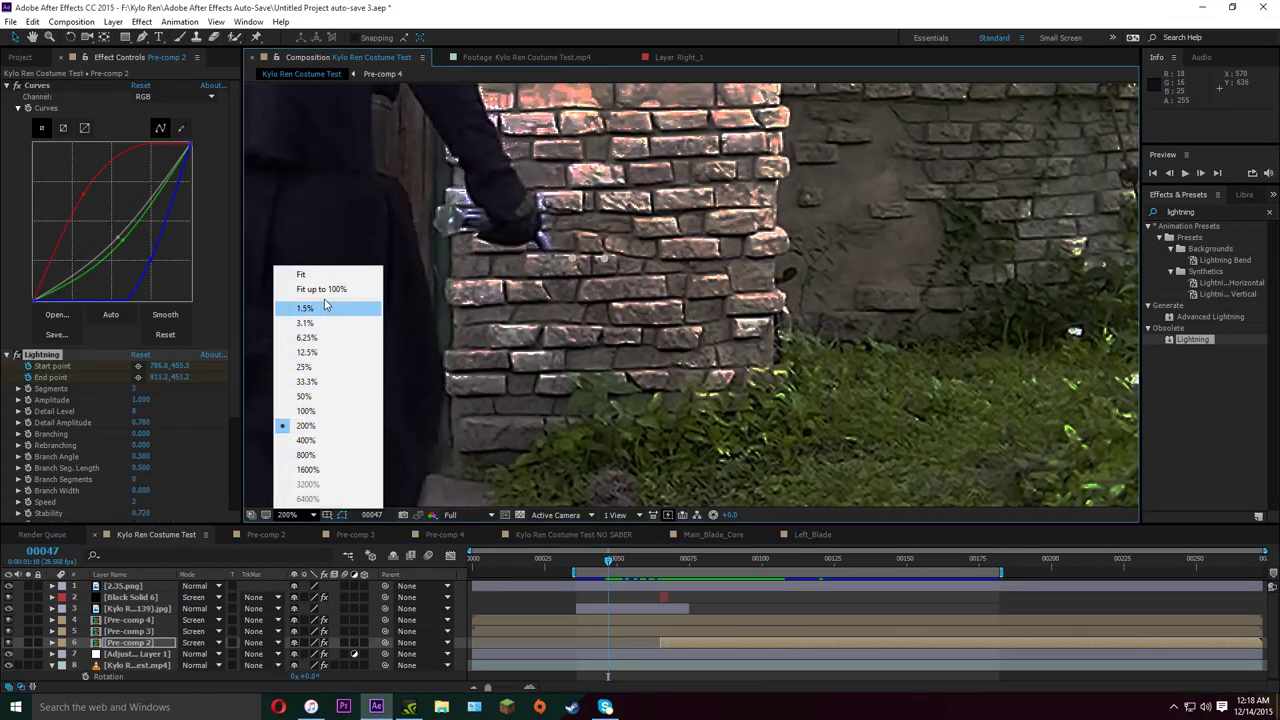
click(321, 289)
click(581, 563)
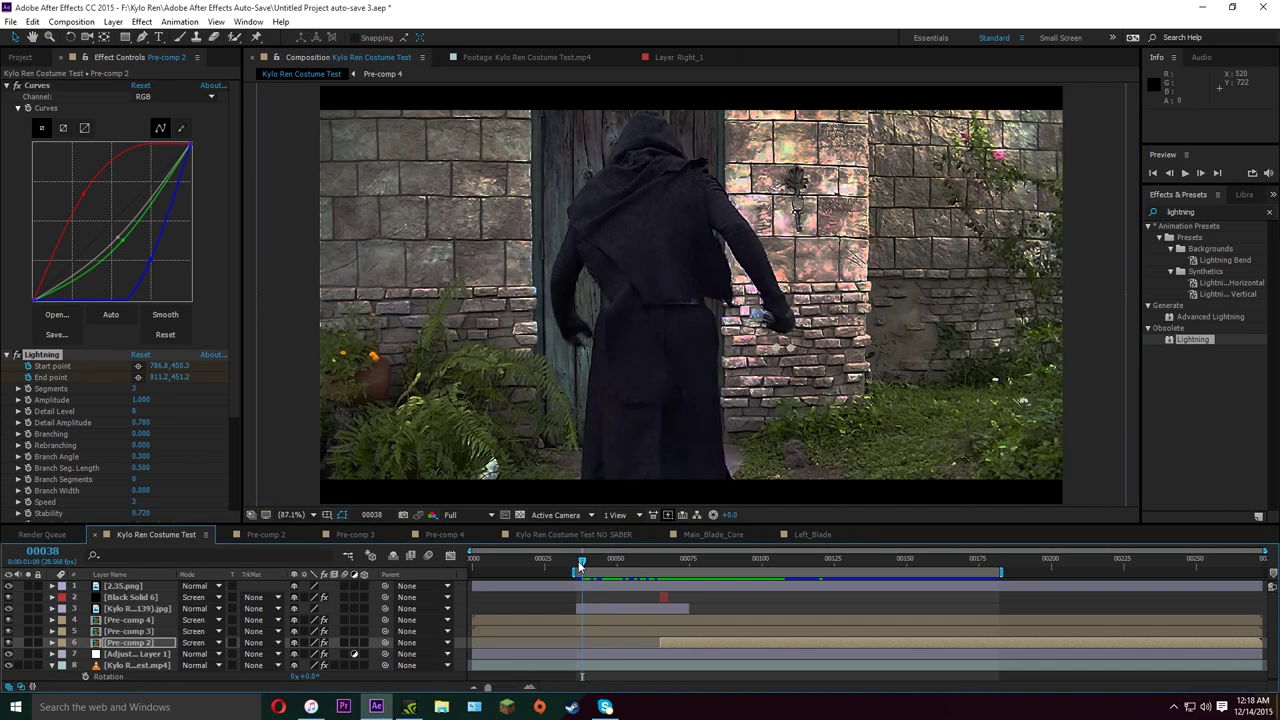
key(space)
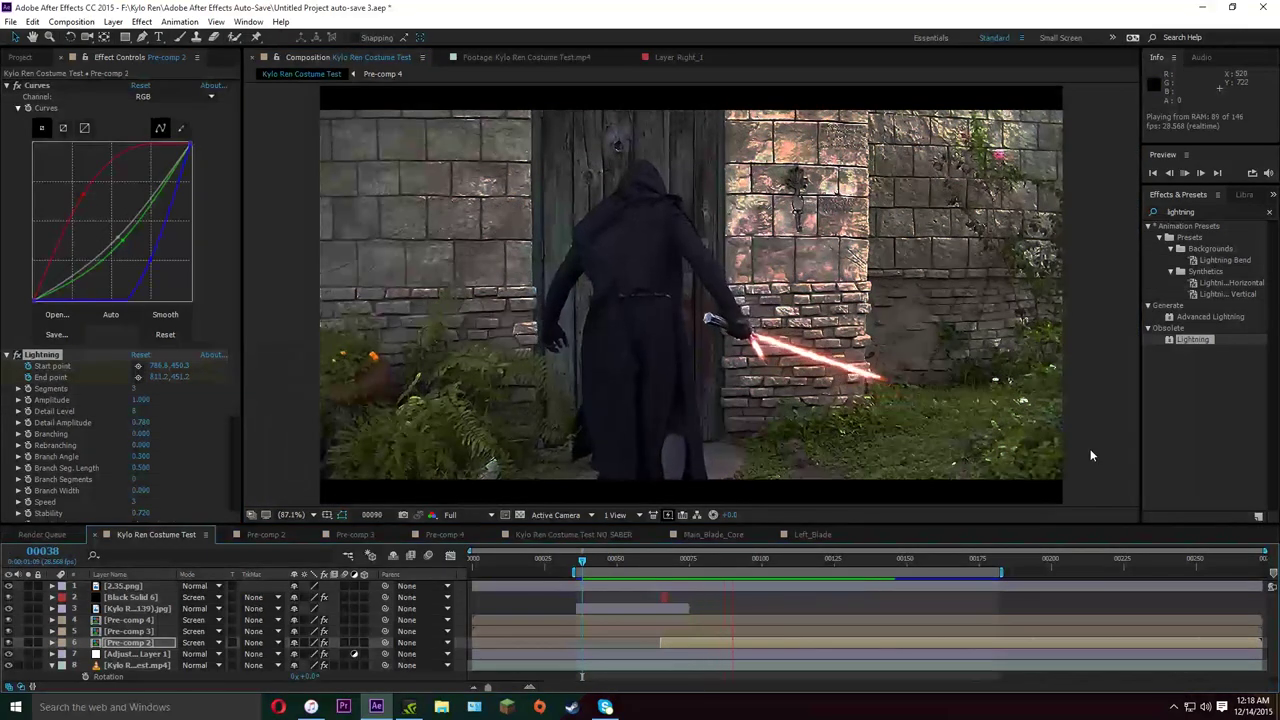